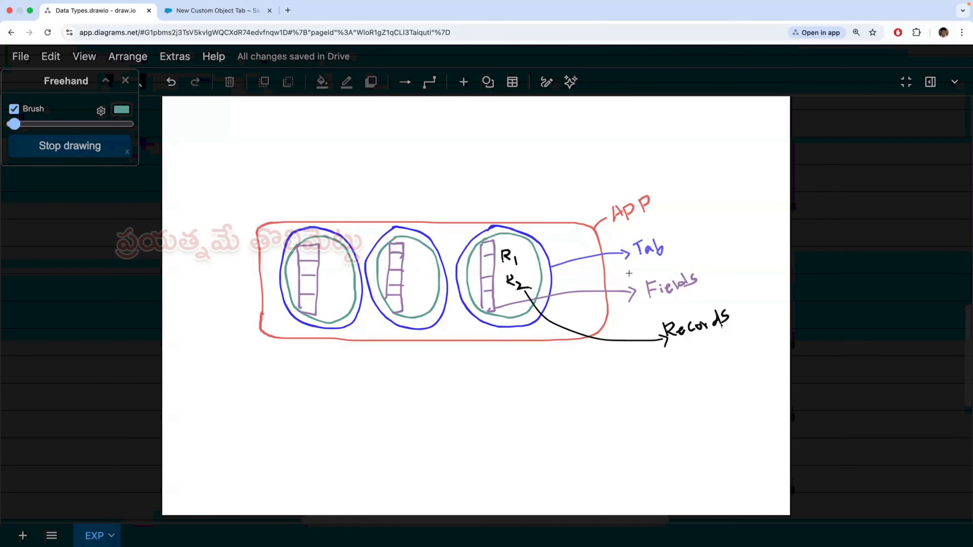
- Draw a green arrow outward from the third inner ellipse and handwrite the label "Object" at its end
left_click_drag(628, 270, 541, 282)
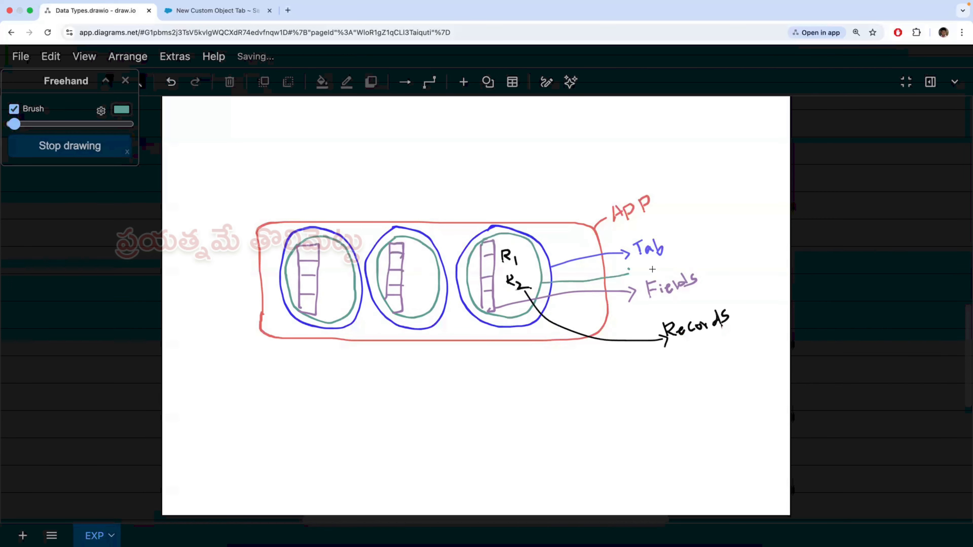
mouse_move(628, 269)
left_mouse_down()
mouse_move(666, 274)
mouse_move(699, 252)
left_mouse_up()
left_click(671, 260)
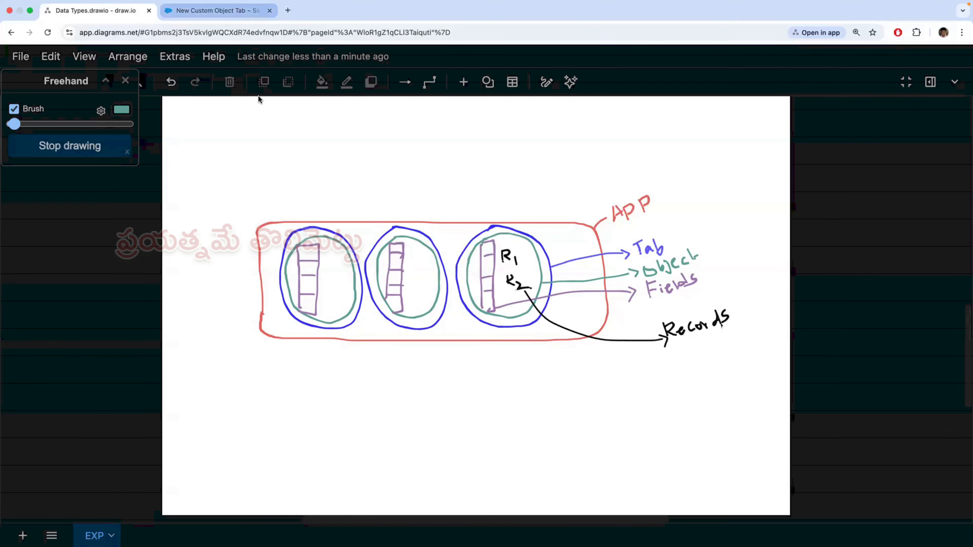
- Switch to Salesforce and open the list of custom objects in Setup
key("ctrl+Tab")
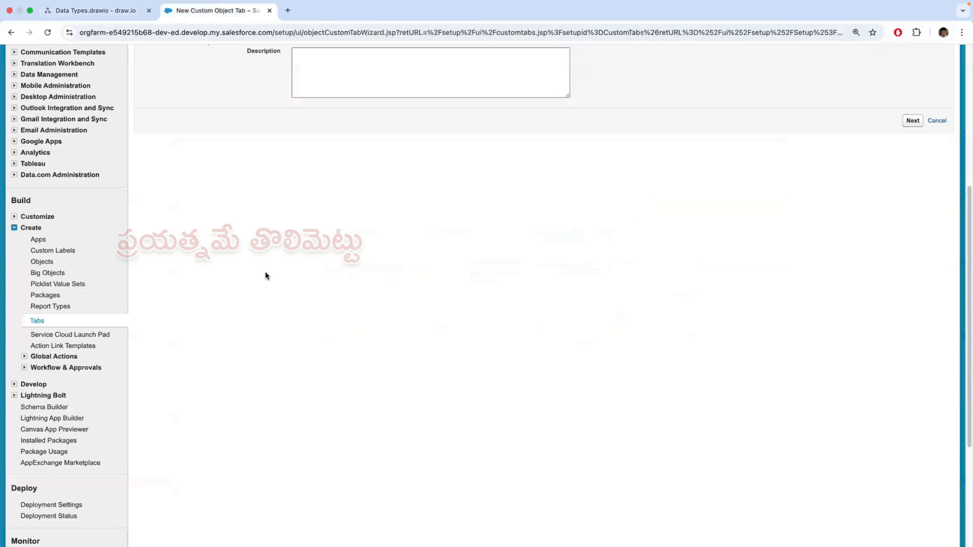
scroll(384, 224, "up", 3)
scroll(669, 165, "up", 5)
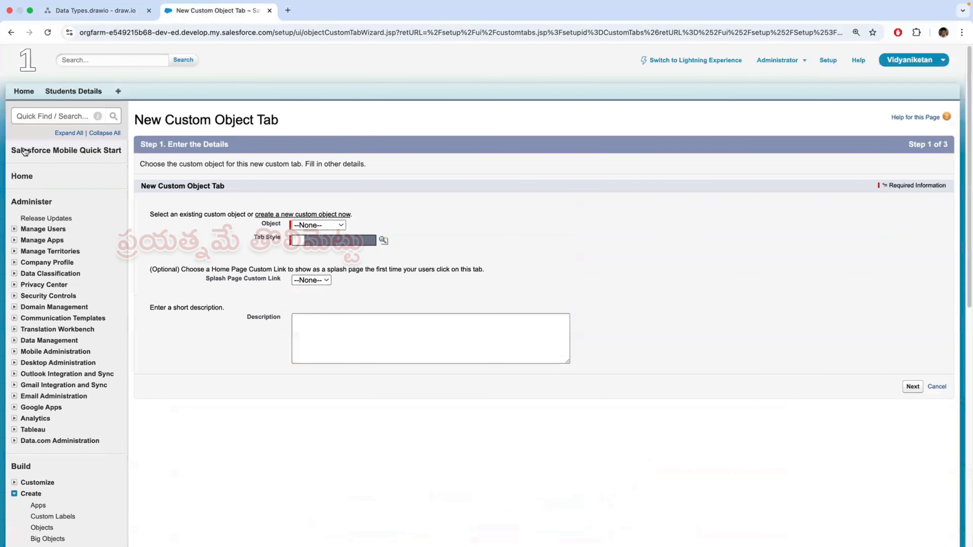
left_click(24, 152)
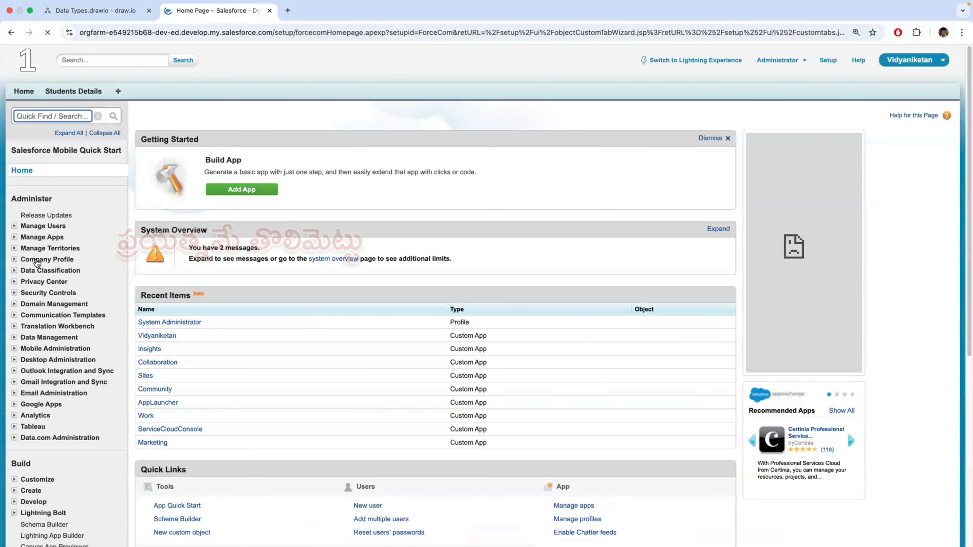
scroll(37, 264, "down", 5)
left_click(31, 239)
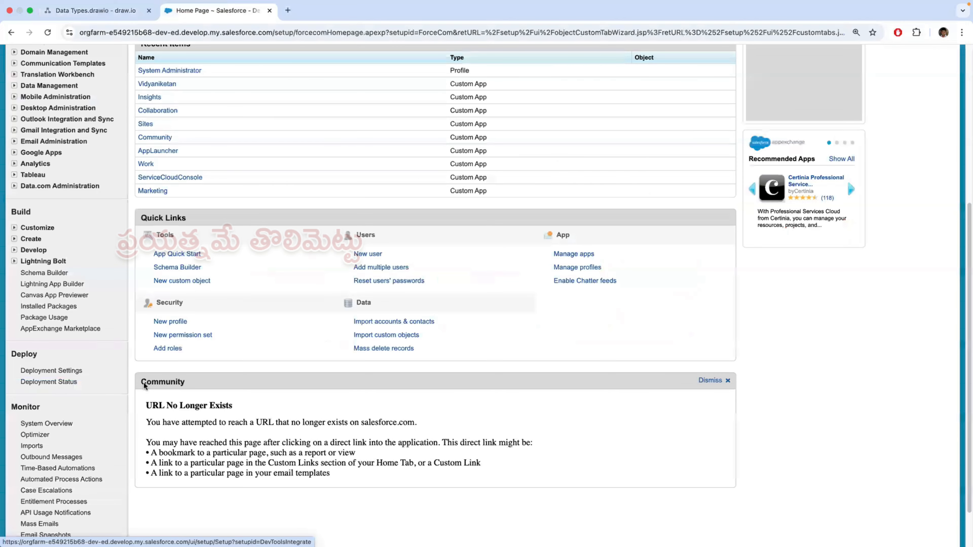
scroll(40, 320, "down", 5)
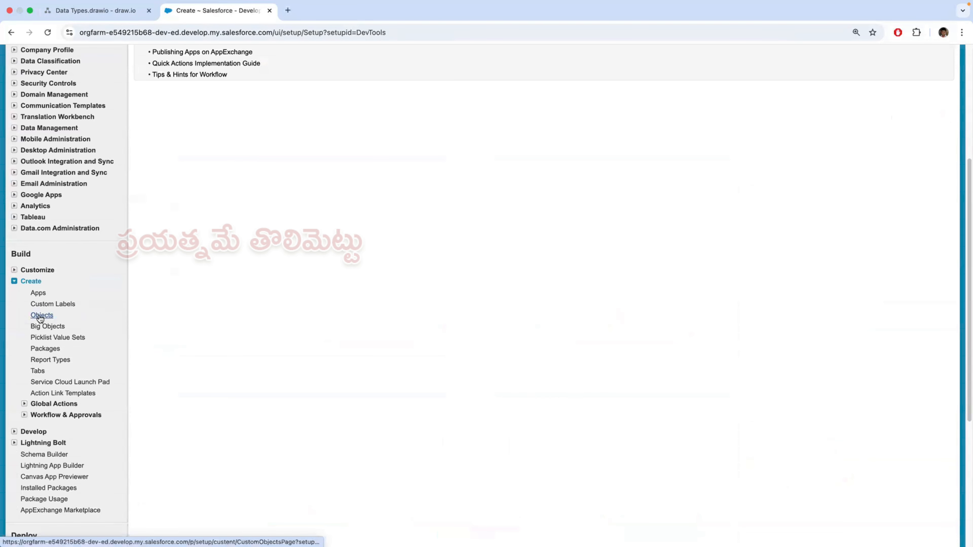
left_click(41, 316)
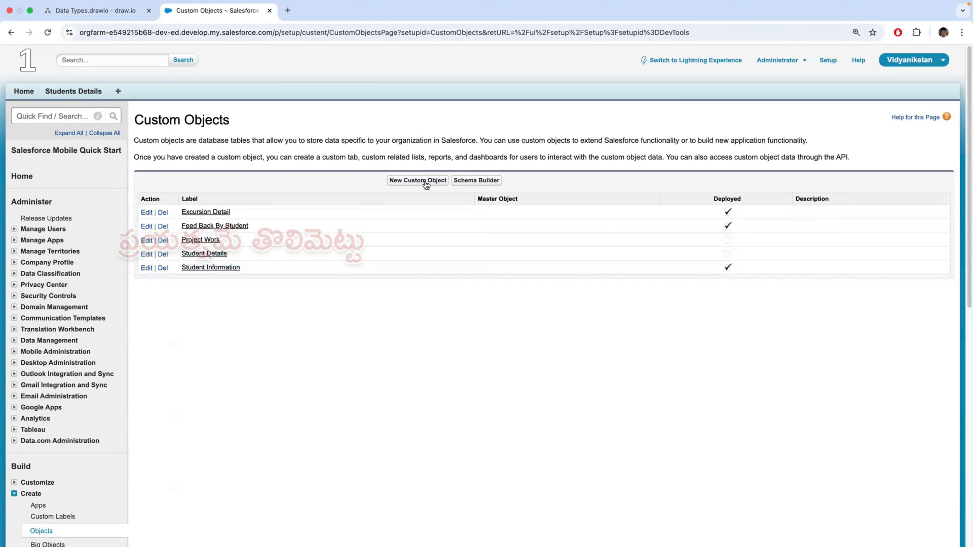
- Open the Student Details custom object and look over its Custom Fields & Relationships section
left_click(208, 255)
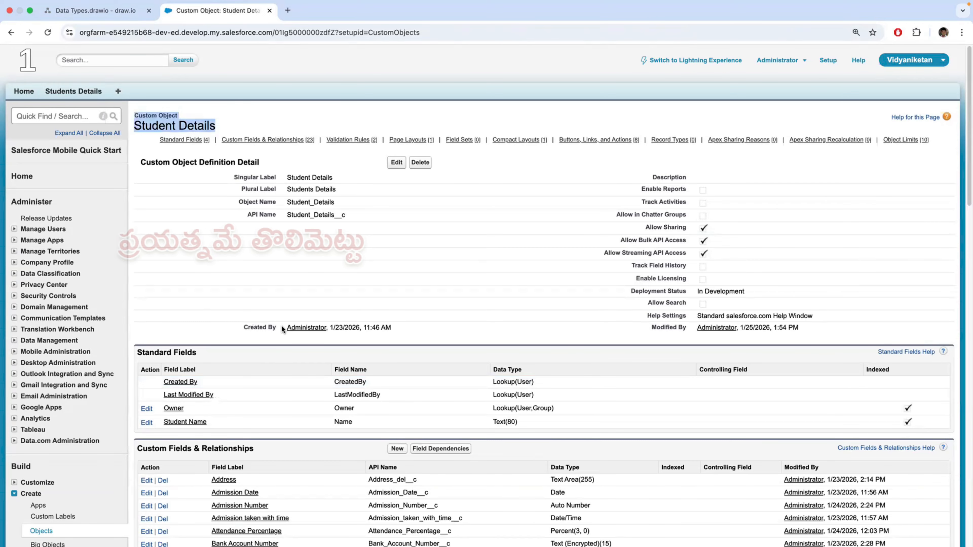
scroll(281, 325, "down", 5)
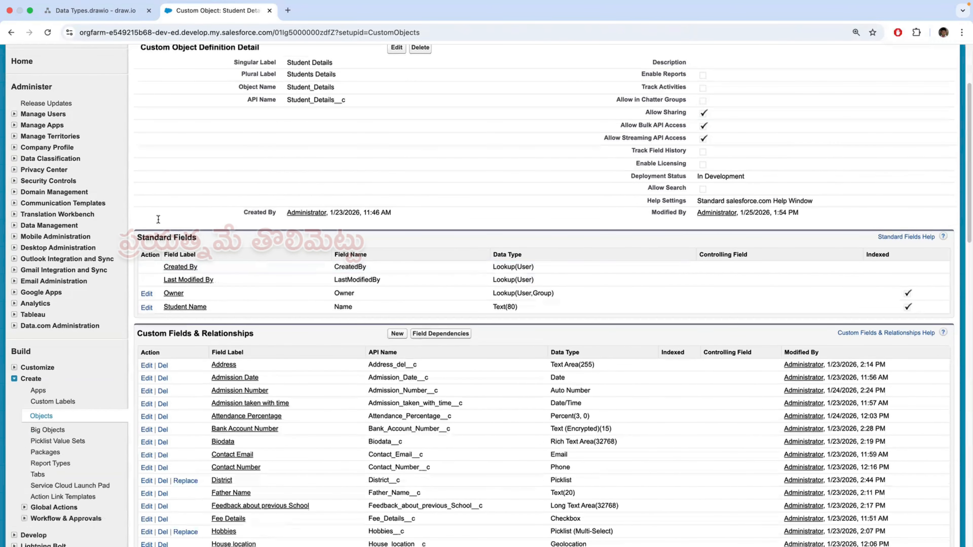
scroll(253, 245, "down", 3)
left_click_drag(137, 218, 249, 218)
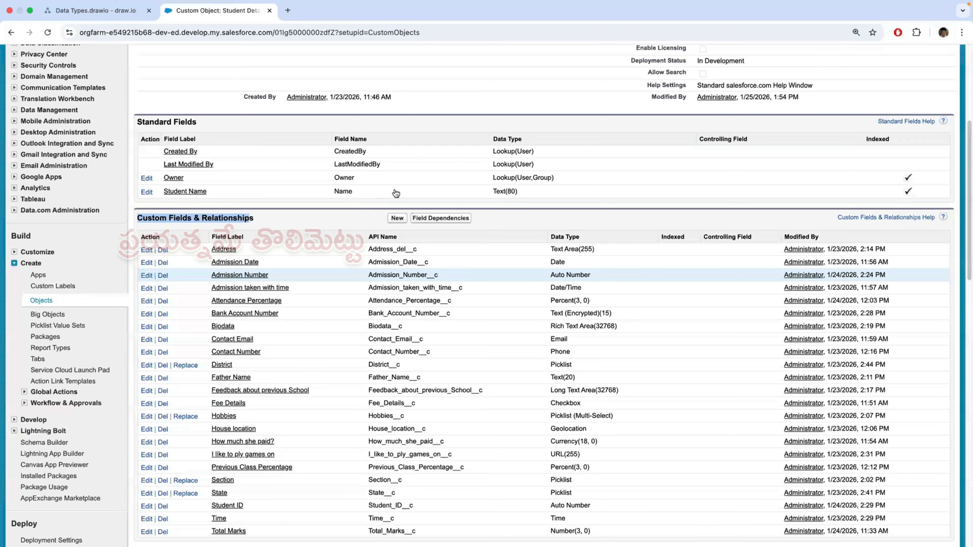
scroll(278, 241, "down", 1)
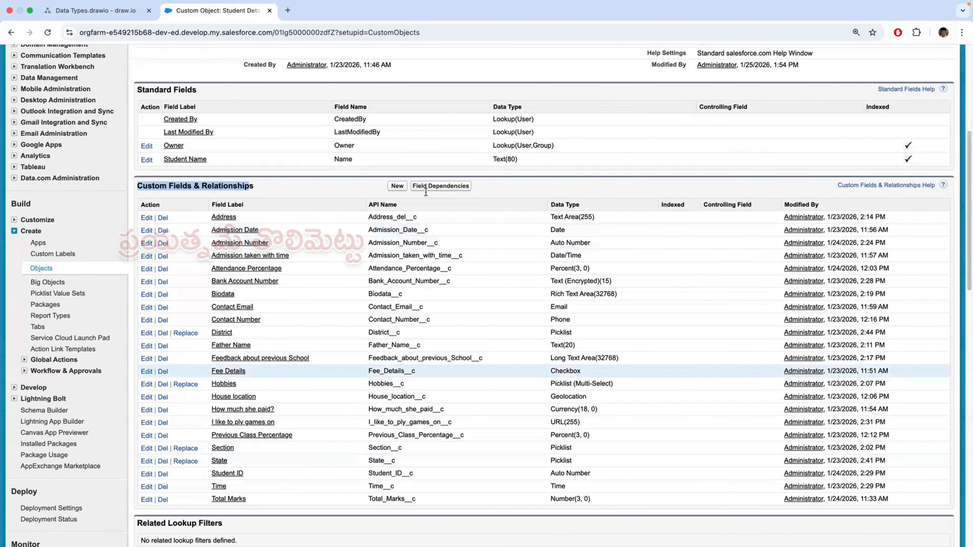
- Open the new custom field form for Student Details, review the available data types, and return to the object definition without creating a field
scroll(363, 405, "down", 2)
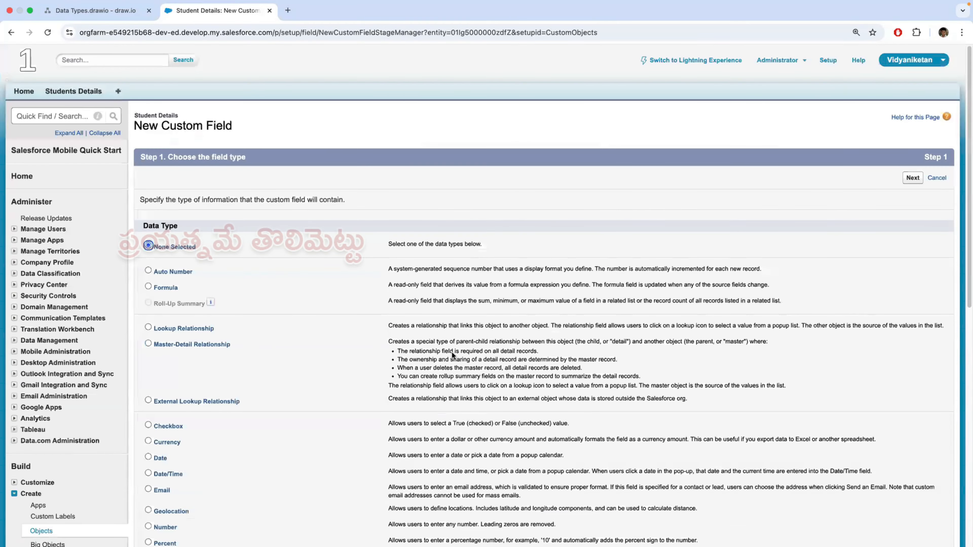
scroll(452, 351, "down", 11)
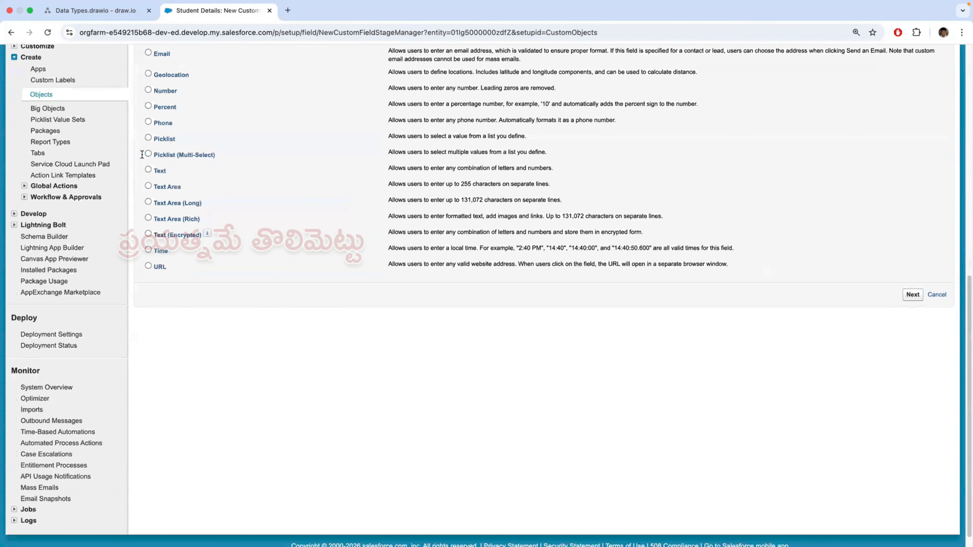
scroll(142, 153, "up", 11)
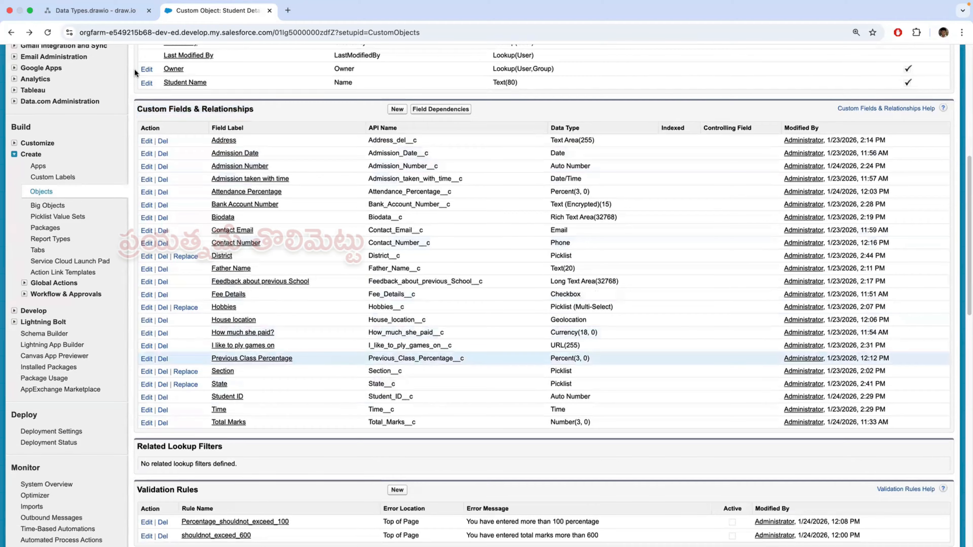
scroll(134, 69, "up", 5)
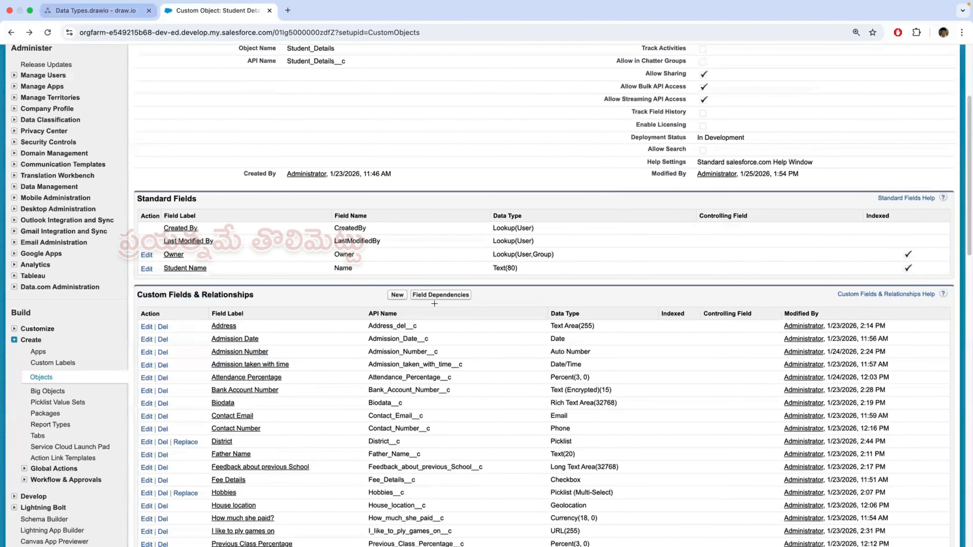
- Switch to the draw.io diagram to review the App, Tab, Object, Field and Record create/delete notes, then return to Salesforce
key("ctrl+shift+Tab")
scroll(414, 347, "up", 6)
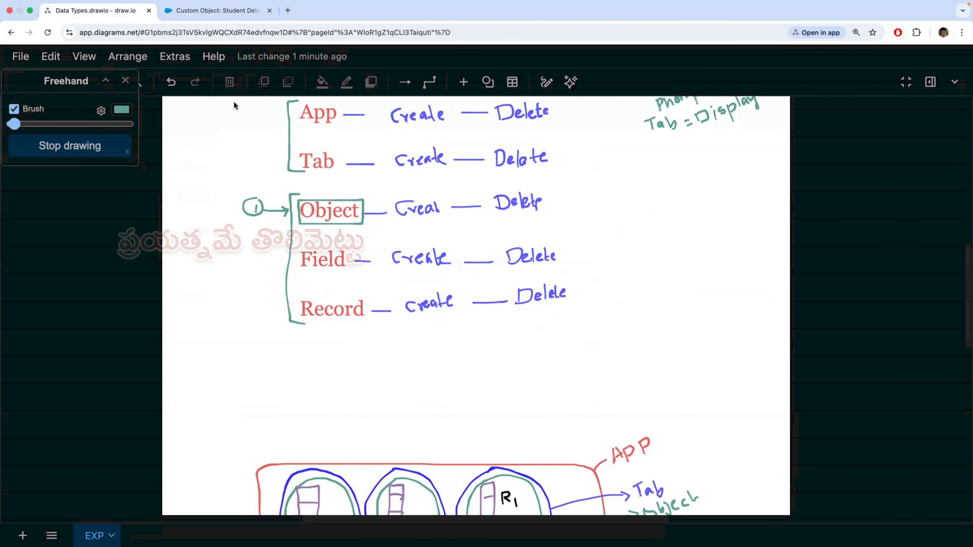
key("ctrl+Tab")
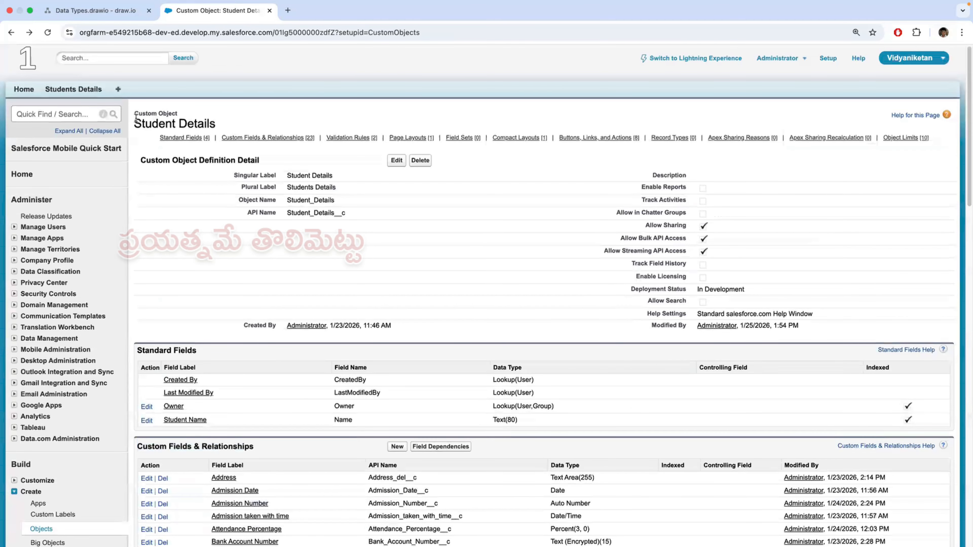
- Examine the Student Details object's name, definition details, standard fields, and custom fields with their data types
left_click_drag(136, 119, 214, 126)
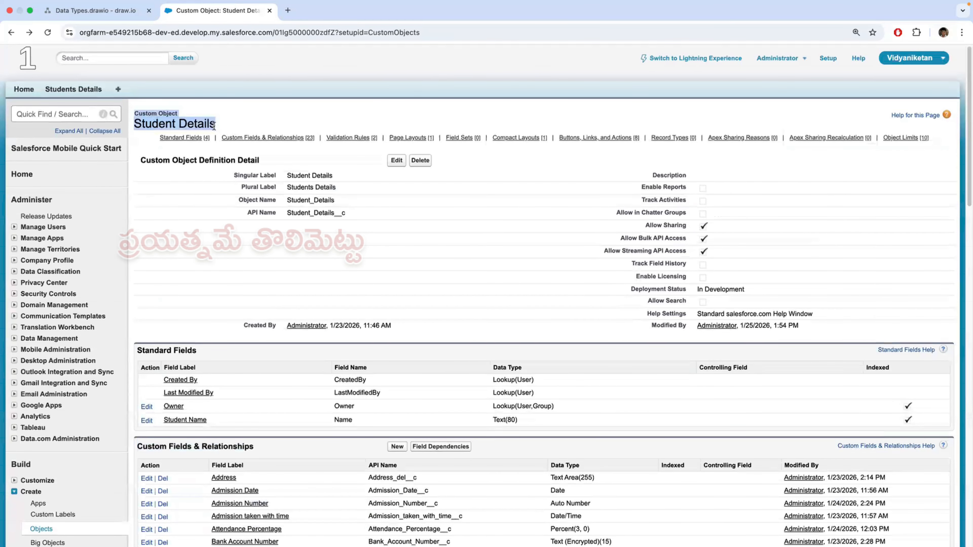
left_click(214, 125)
left_click_drag(141, 124, 216, 124)
scroll(218, 115, "down", 1)
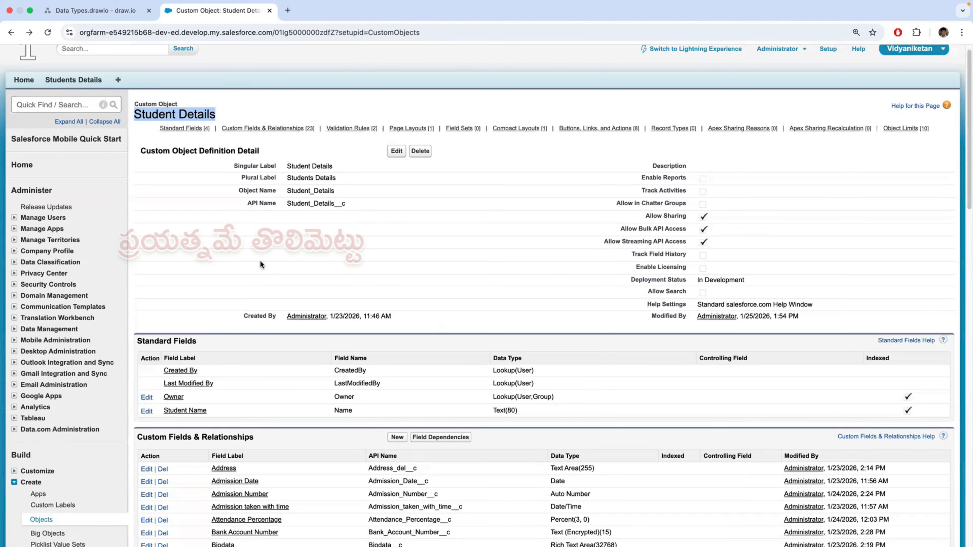
scroll(275, 245, "down", 2)
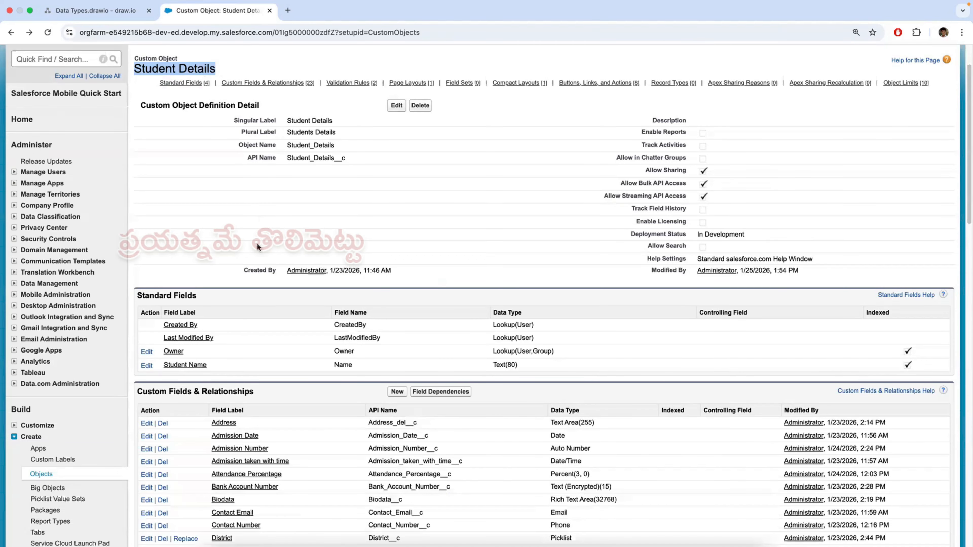
scroll(267, 284, "down", 1)
scroll(267, 284, "down", 2)
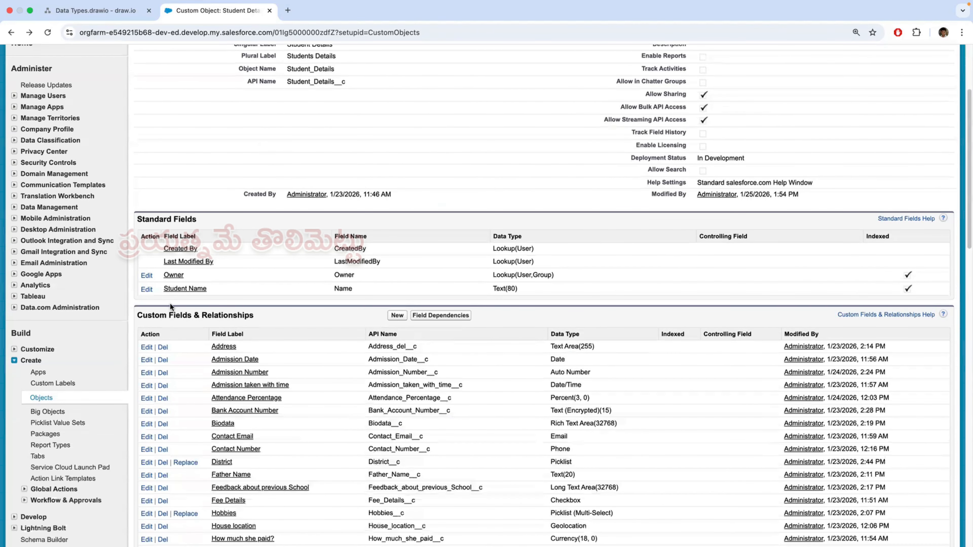
scroll(170, 302, "down", 5)
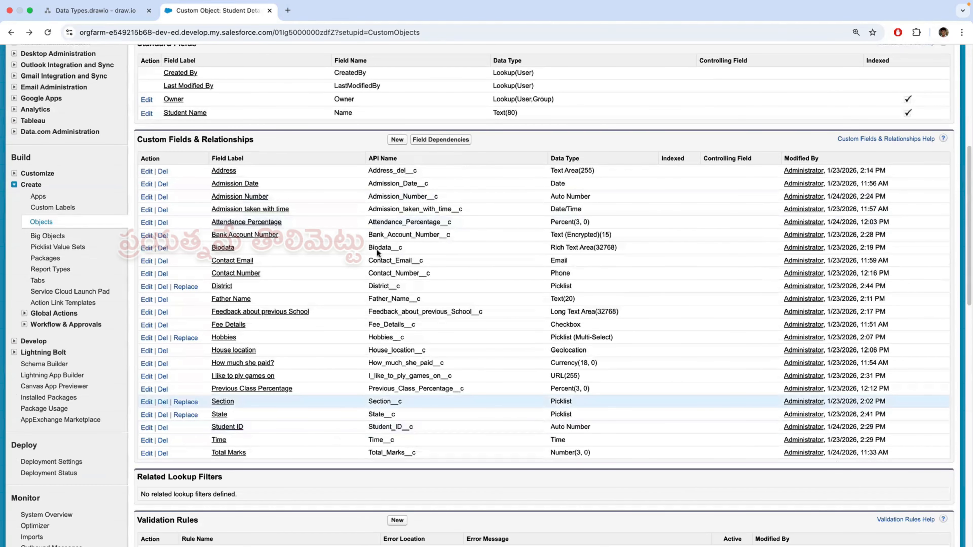
scroll(376, 249, "up", 9)
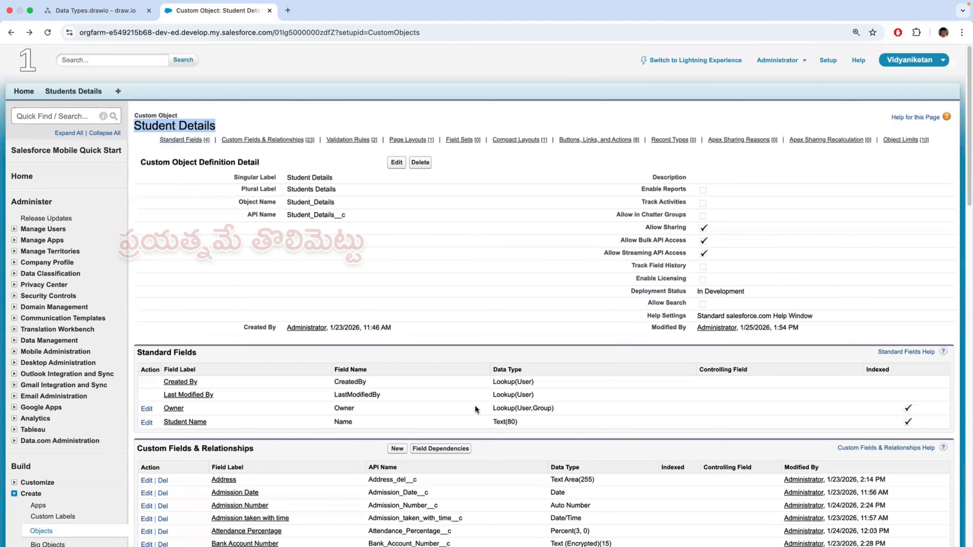
scroll(476, 405, "down", 7)
scroll(407, 374, "up", 7)
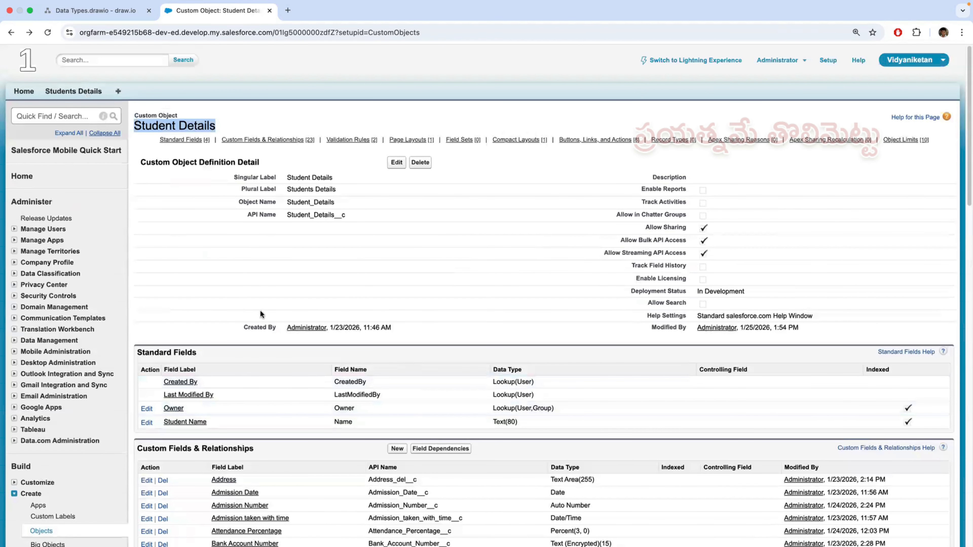
scroll(264, 311, "down", 4)
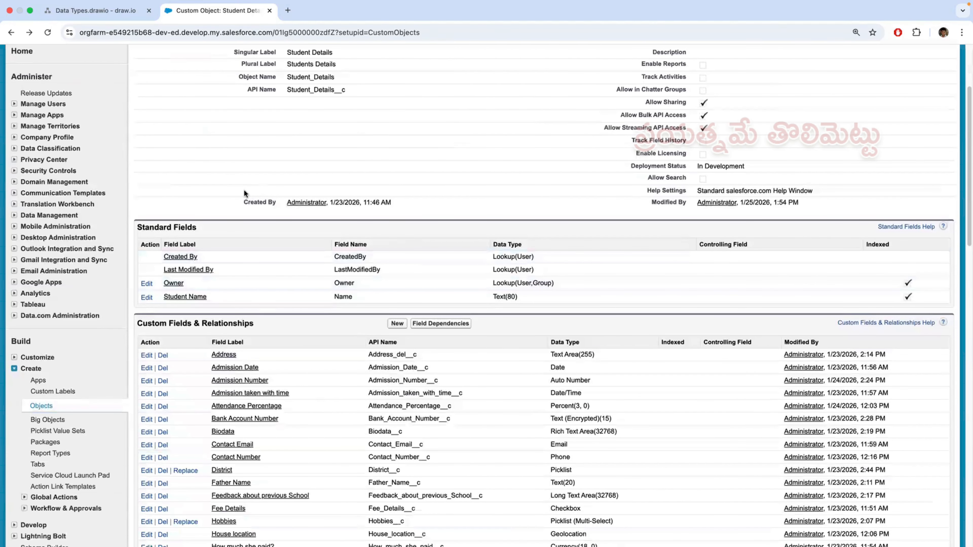
scroll(240, 218, "down", 4)
scroll(375, 233, "down", 2)
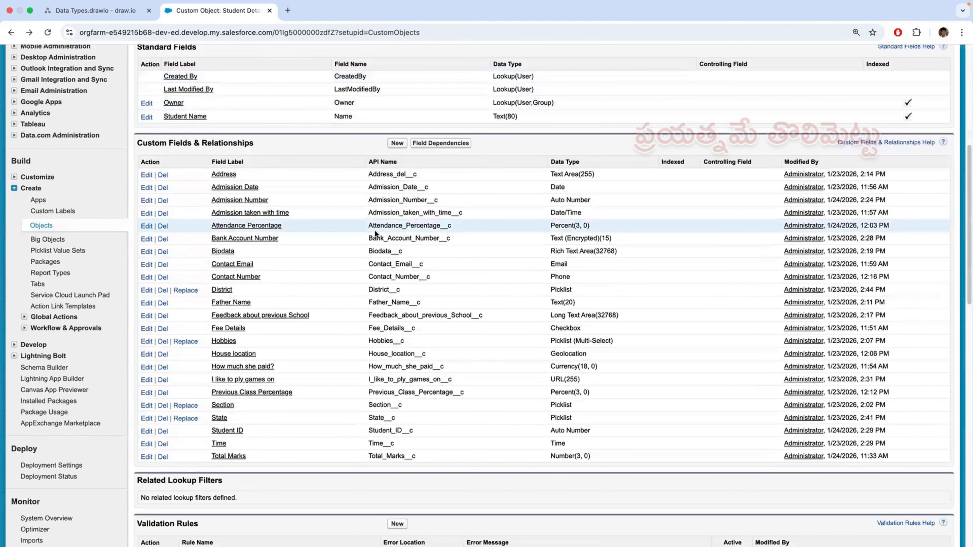
scroll(332, 355, "up", 1)
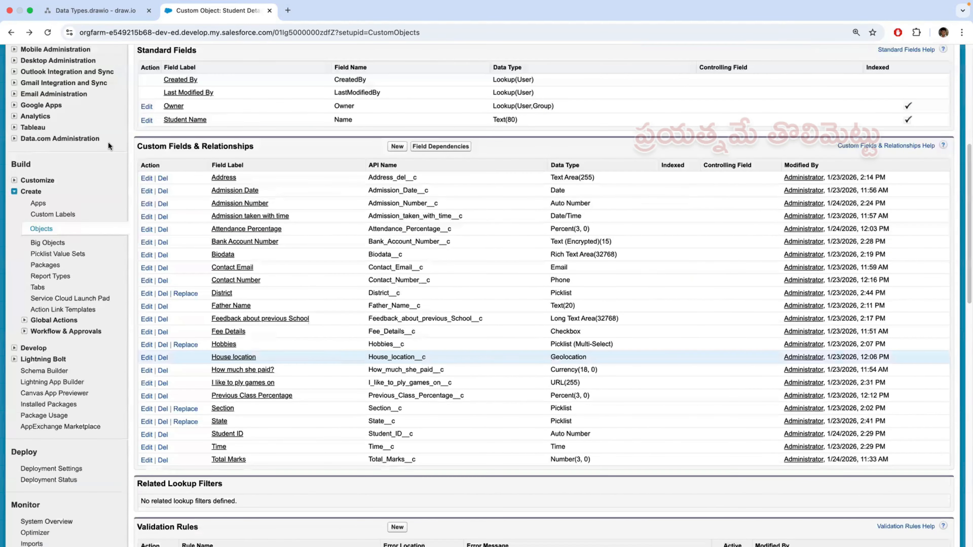
- Open a blank new Student Details record form and examine its input fields
scroll(77, 94, "up", 10)
left_click(73, 91)
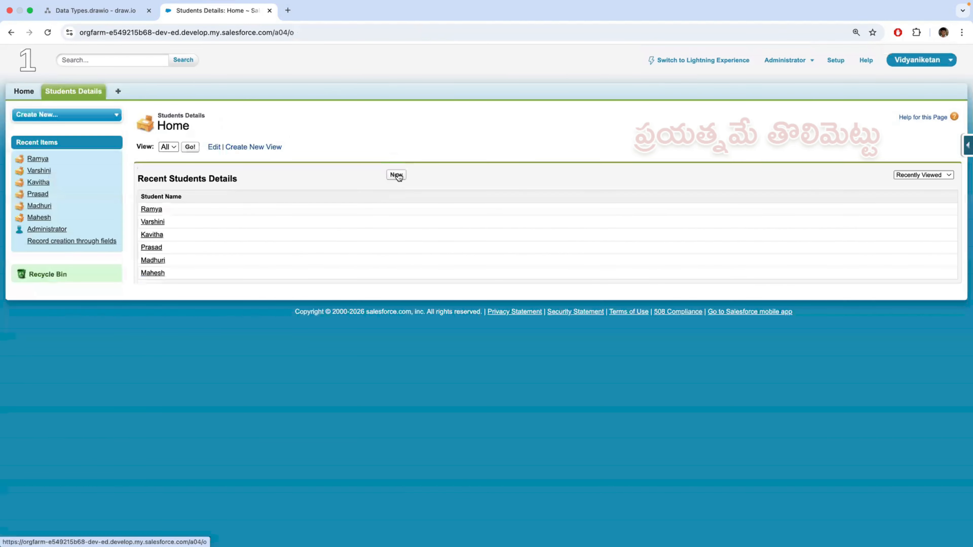
left_click(396, 175)
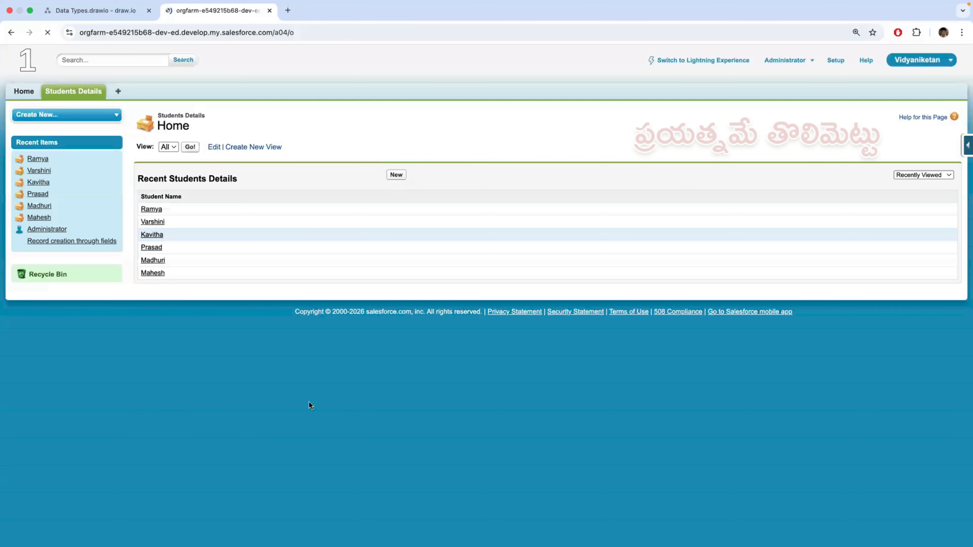
scroll(350, 216, "down", 5)
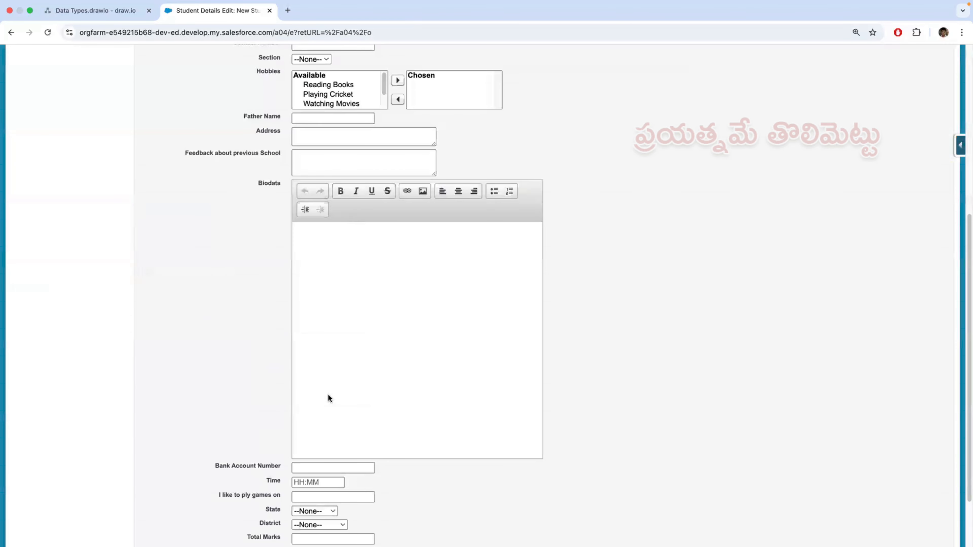
scroll(326, 407, "up", 5)
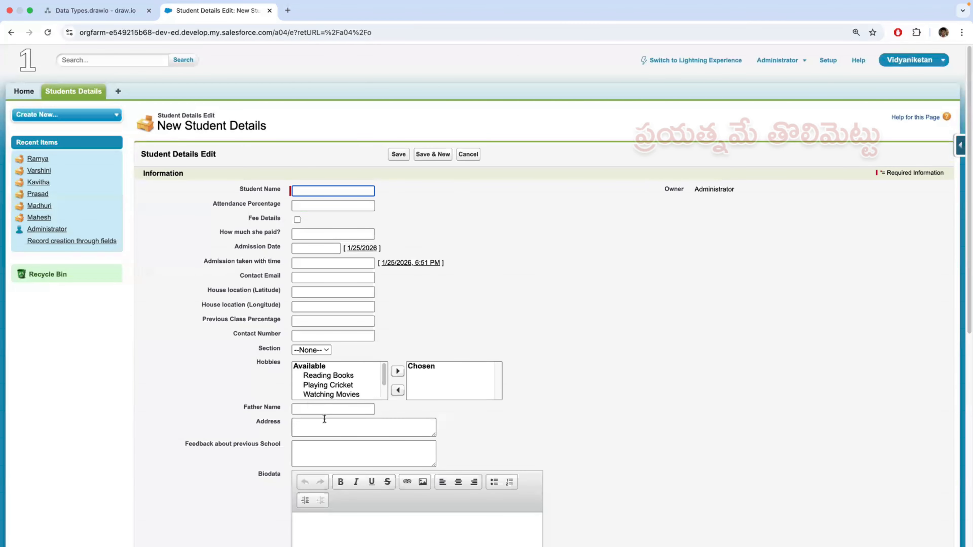
scroll(325, 419, "down", 6)
scroll(300, 381, "up", 2)
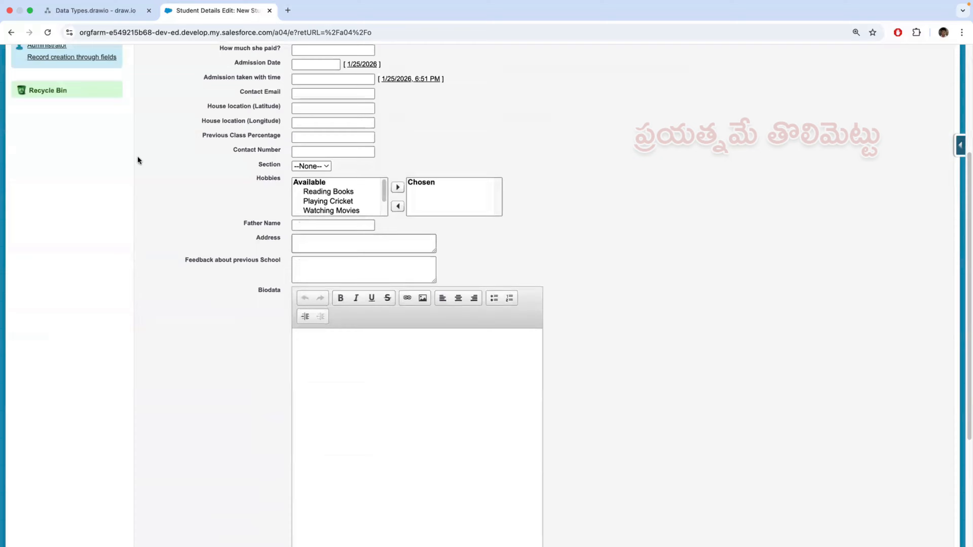
- Leave the new record form without saving and look over the recent Students Details records
scroll(89, 91, "up", 5)
left_click(88, 91)
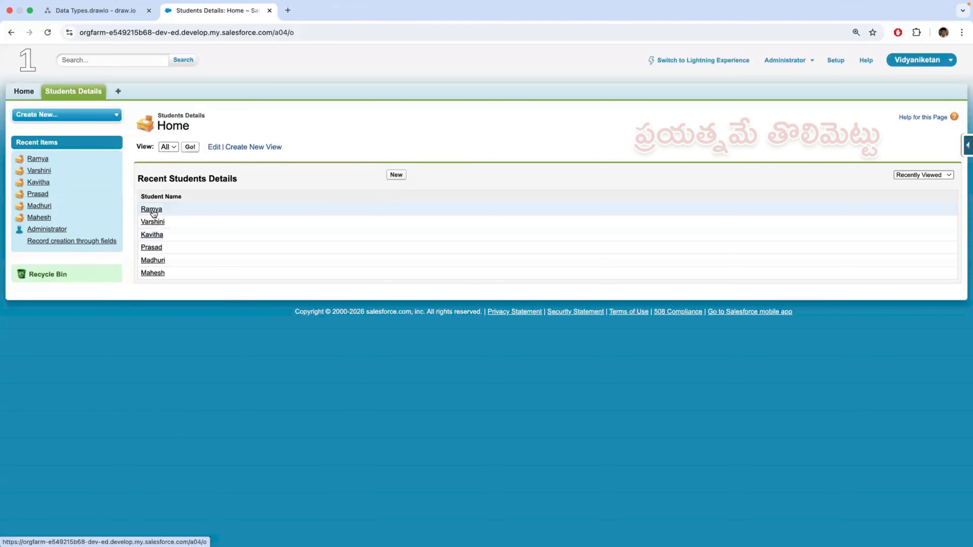
left_click(153, 213)
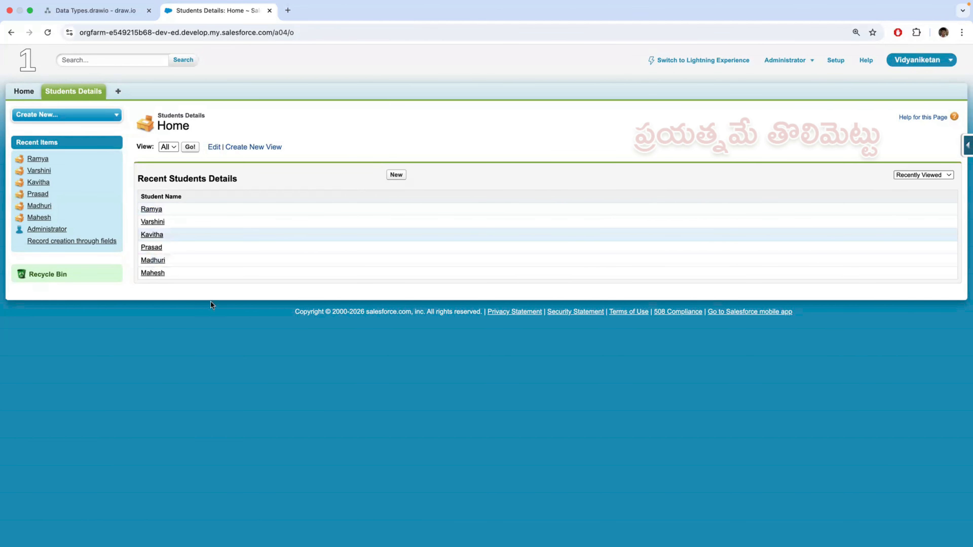
- Examine a recent student record and the input fields of a blank new Student Details form, leaving the form without saving
left_click(148, 209)
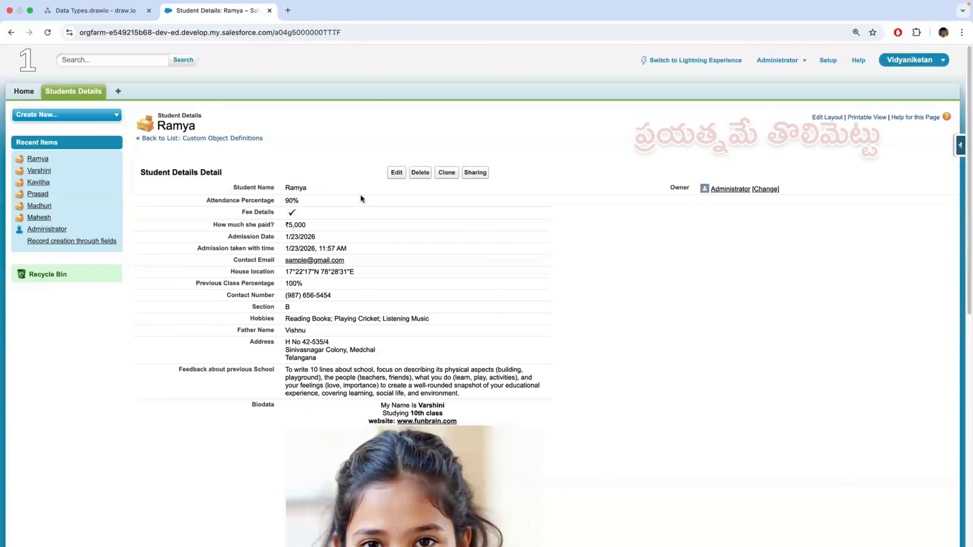
left_click(73, 91)
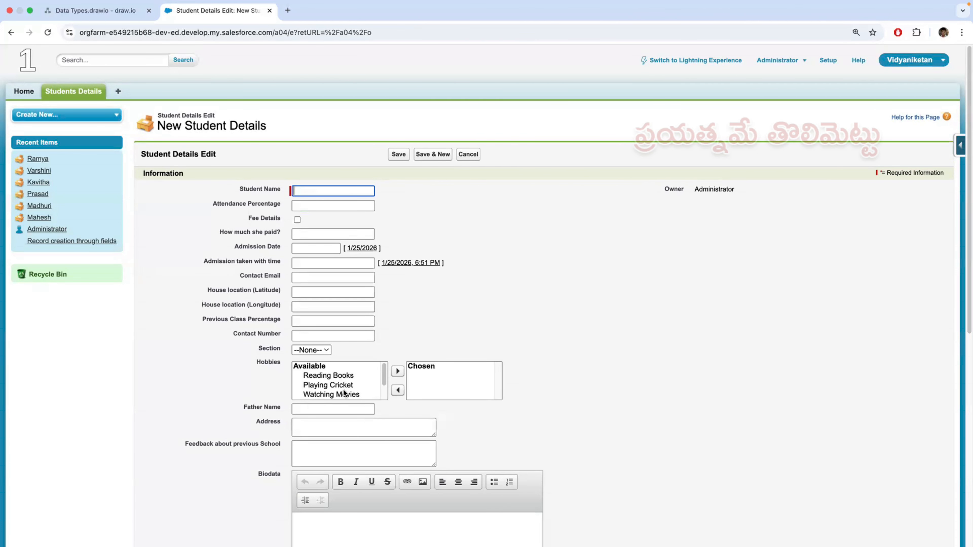
scroll(344, 393, "down", 2)
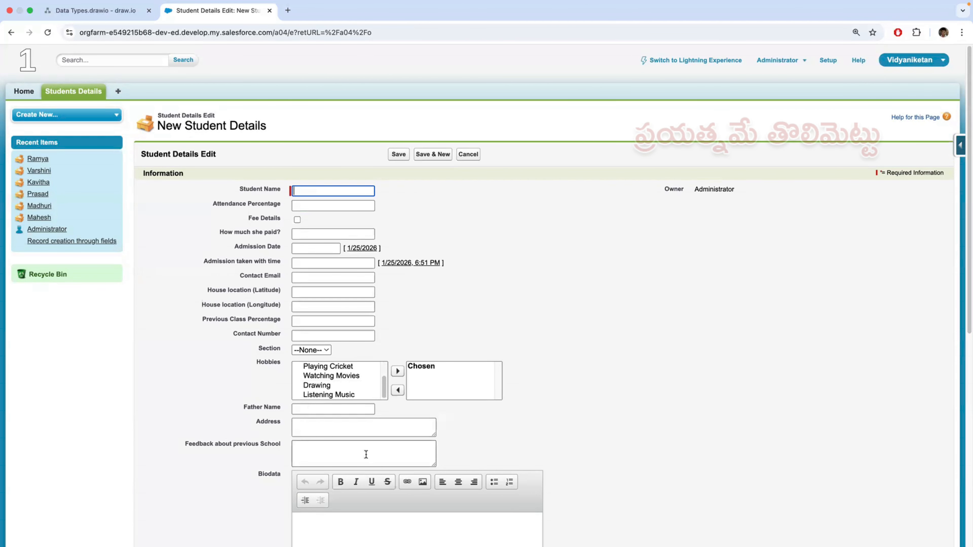
scroll(366, 455, "down", 5)
scroll(366, 455, "down", 4)
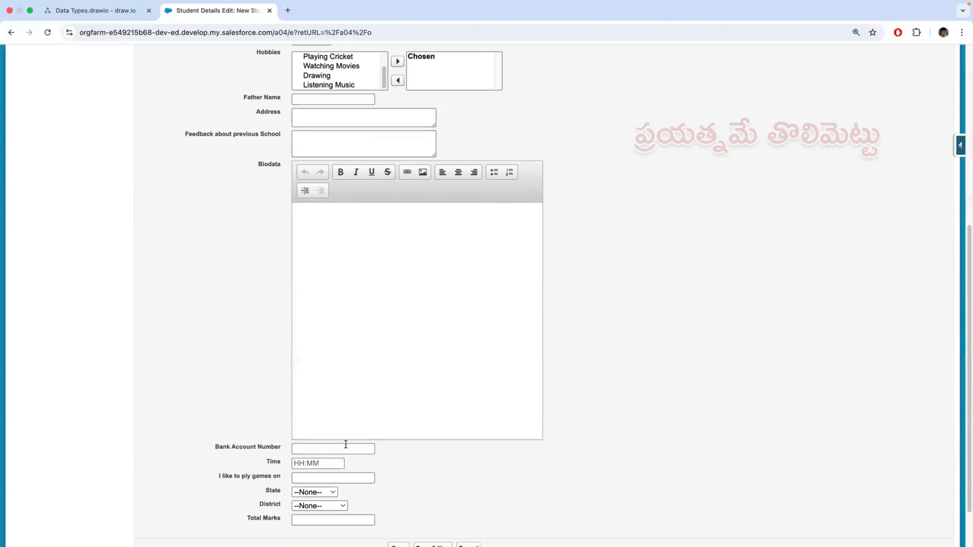
scroll(110, 125, "up", 1)
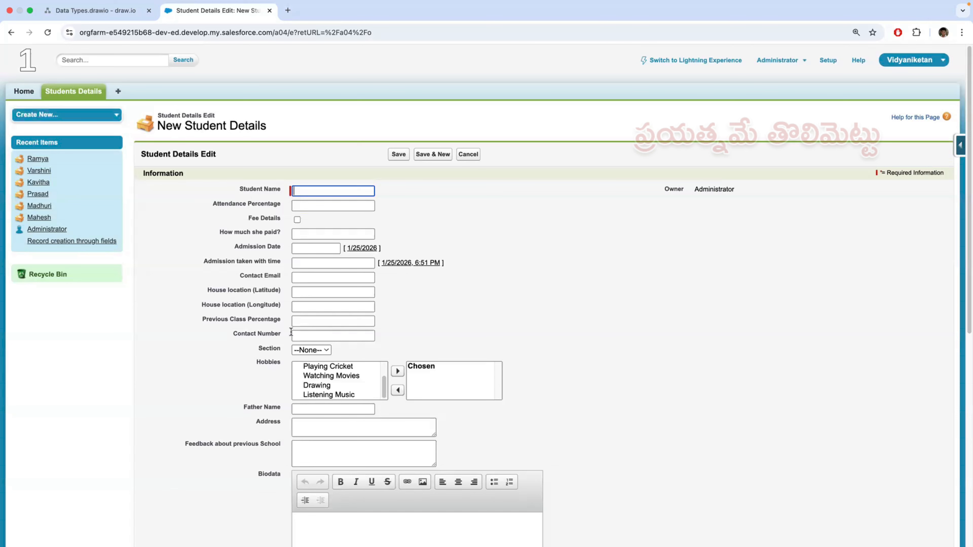
left_click(78, 93)
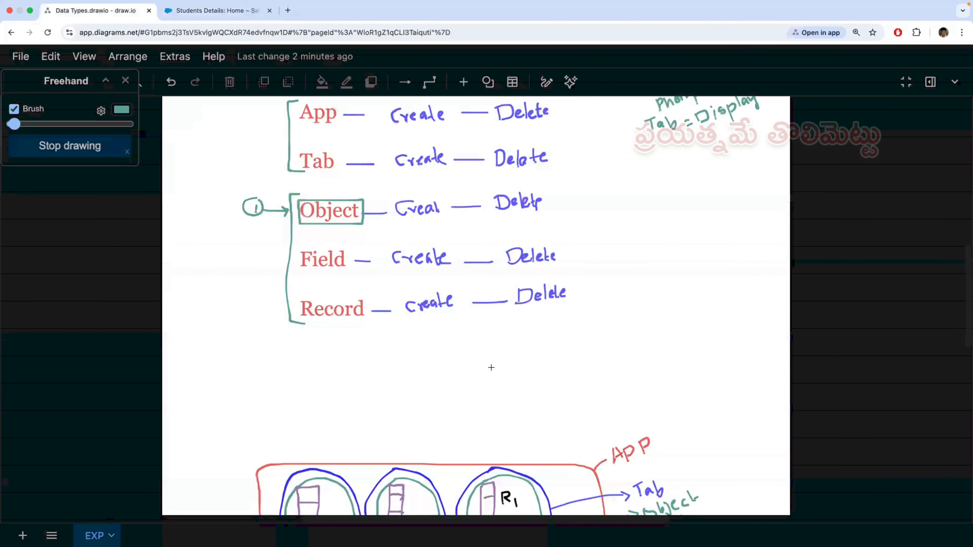
- In the draw.io diagram, add the missing final "e" to the handwritten "Create" beside Object
scroll(492, 367, "up", 4)
scroll(485, 383, "down", 1)
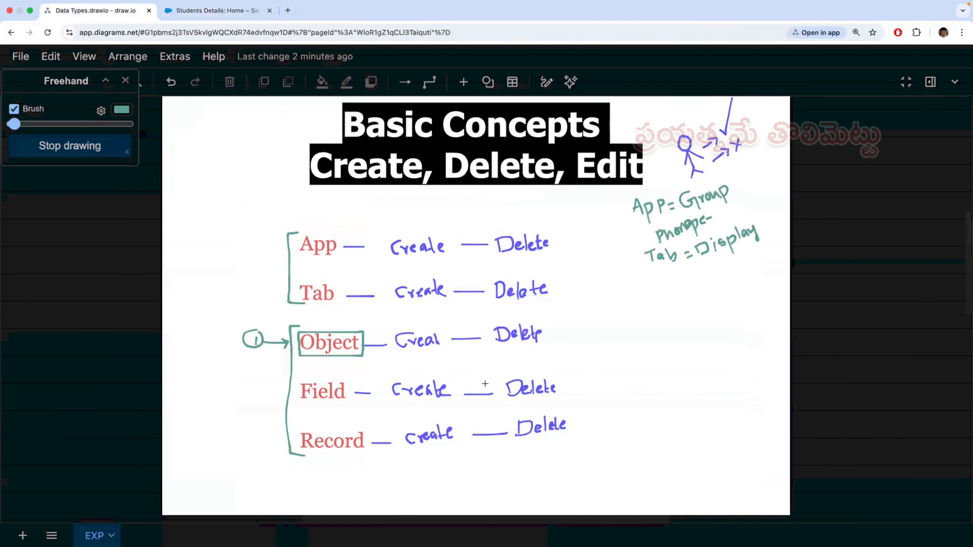
scroll(485, 384, "down", 5)
scroll(485, 385, "down", 1)
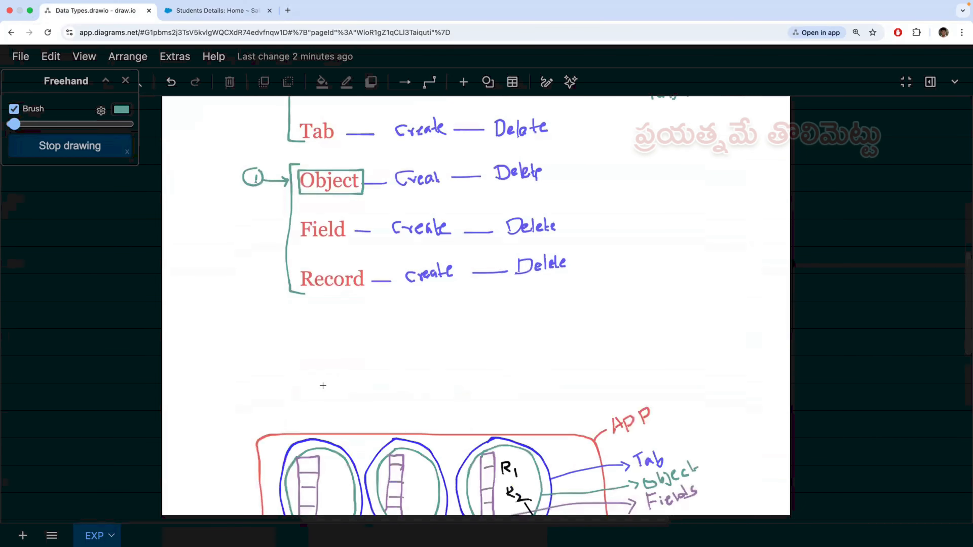
scroll(323, 386, "up", 1)
scroll(188, 239, "up", 1)
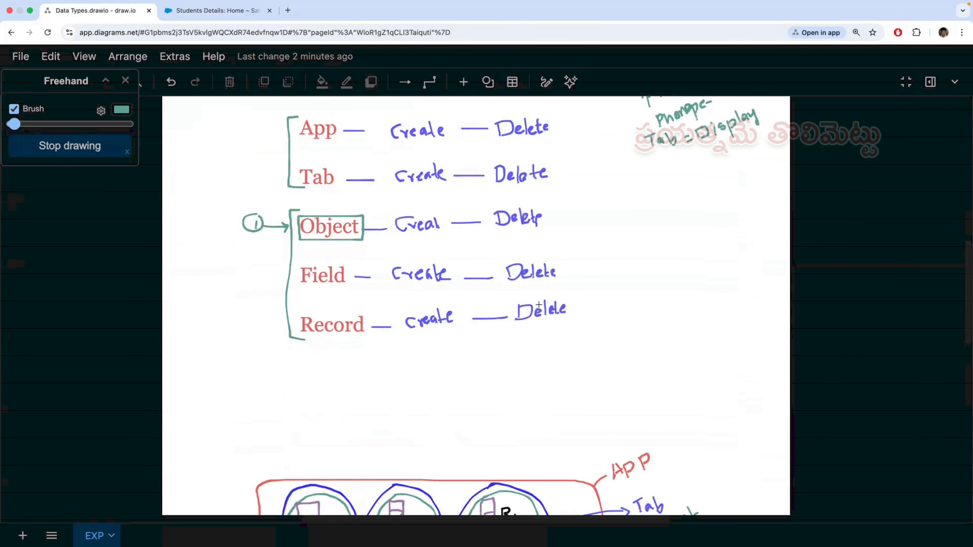
scroll(350, 228, "up", 1)
scroll(342, 262, "up", 1)
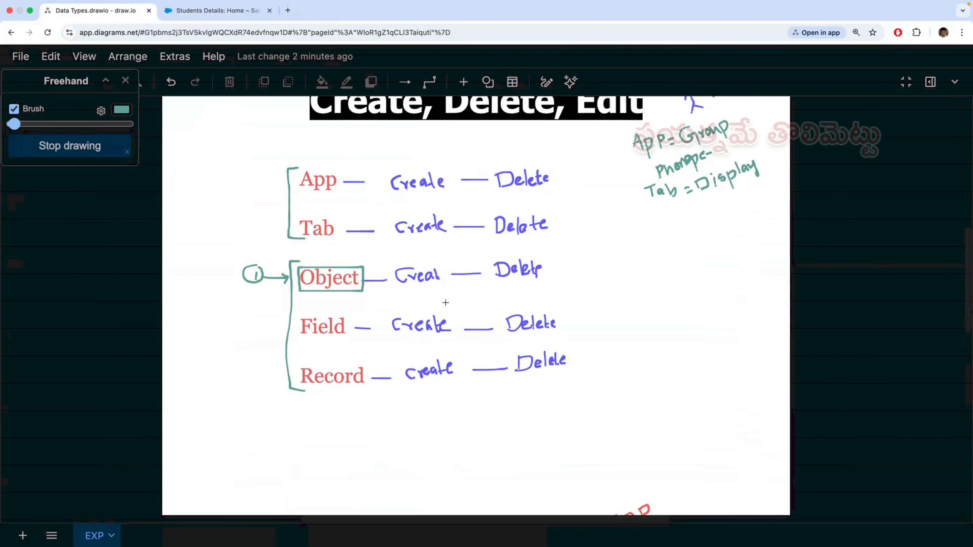
left_click(443, 275)
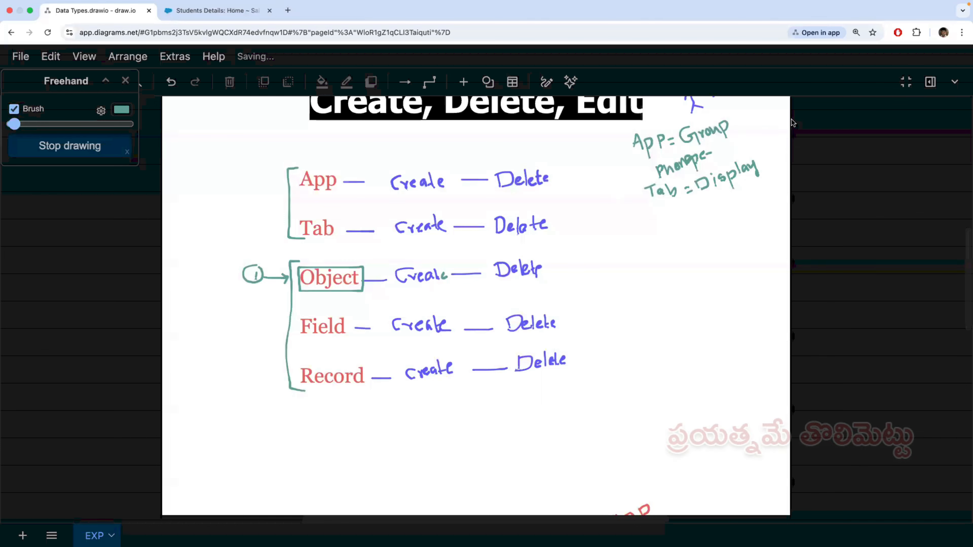
- Switch to Salesforce and open the Custom Objects list in Setup
left_click(220, 10)
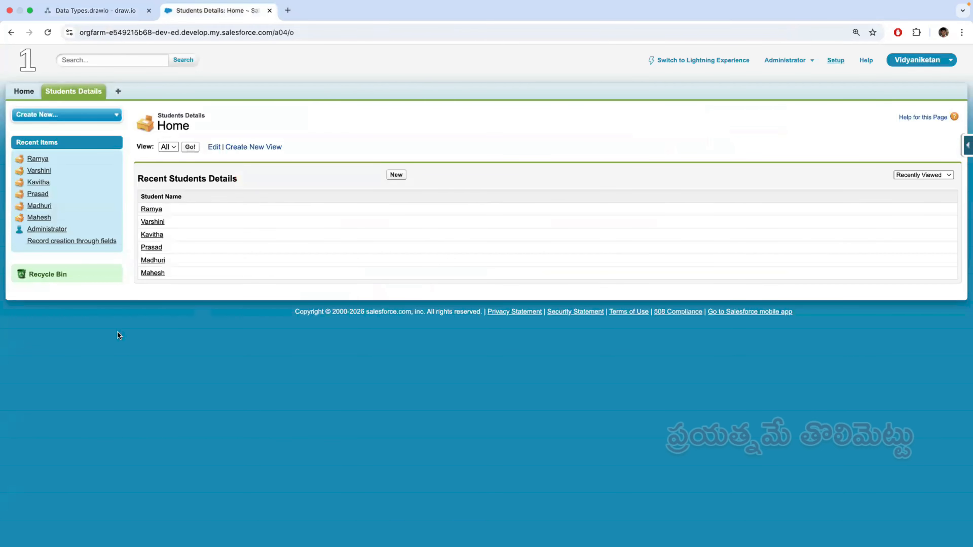
scroll(117, 331, "down", 5)
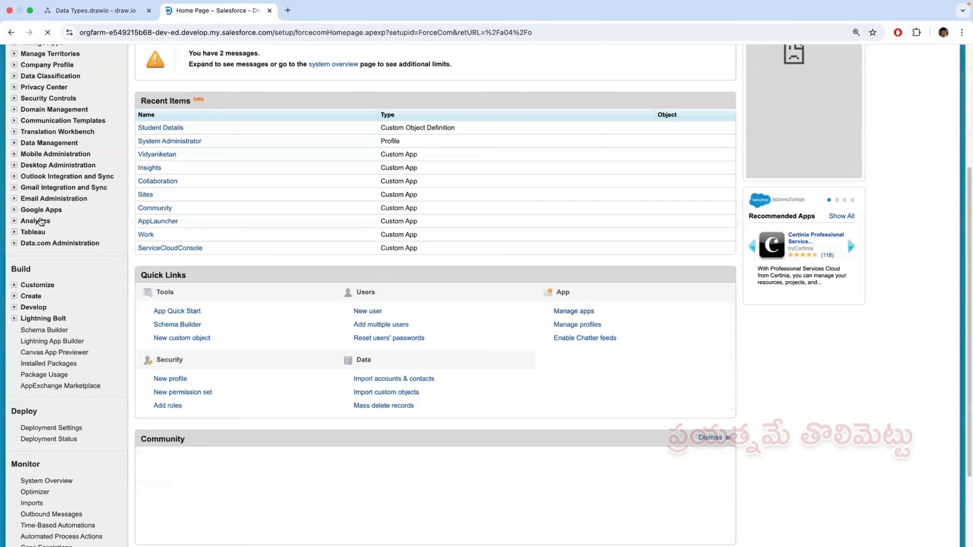
scroll(41, 223, "down", 2)
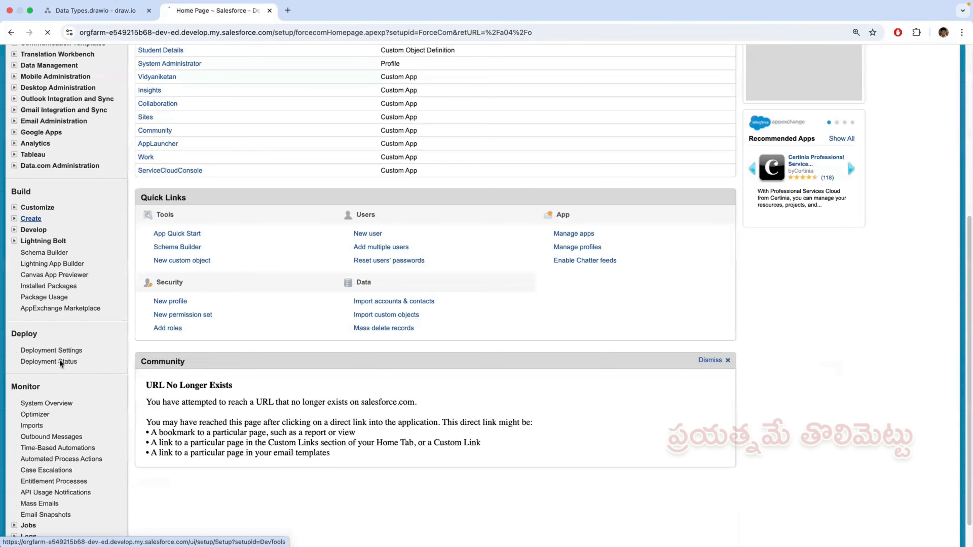
scroll(153, 329, "down", 9)
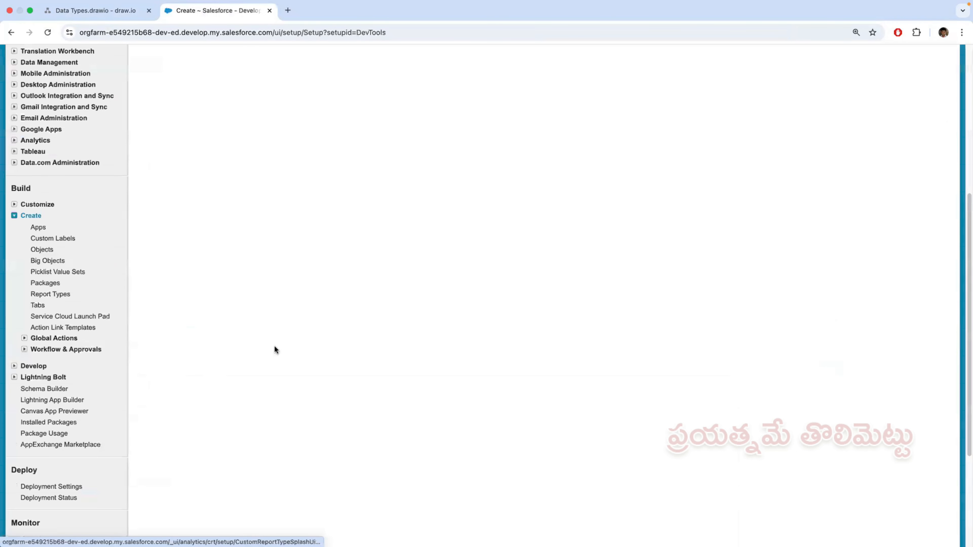
left_click(57, 272)
- Open a blank new custom object form, look through its settings, and return to the Custom Objects list without saving
left_click(419, 180)
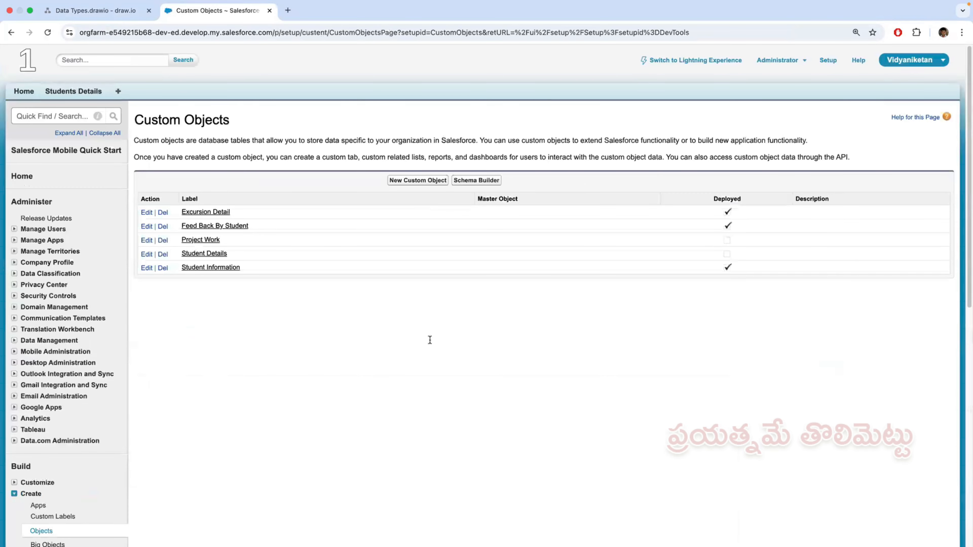
scroll(434, 350, "down", 9)
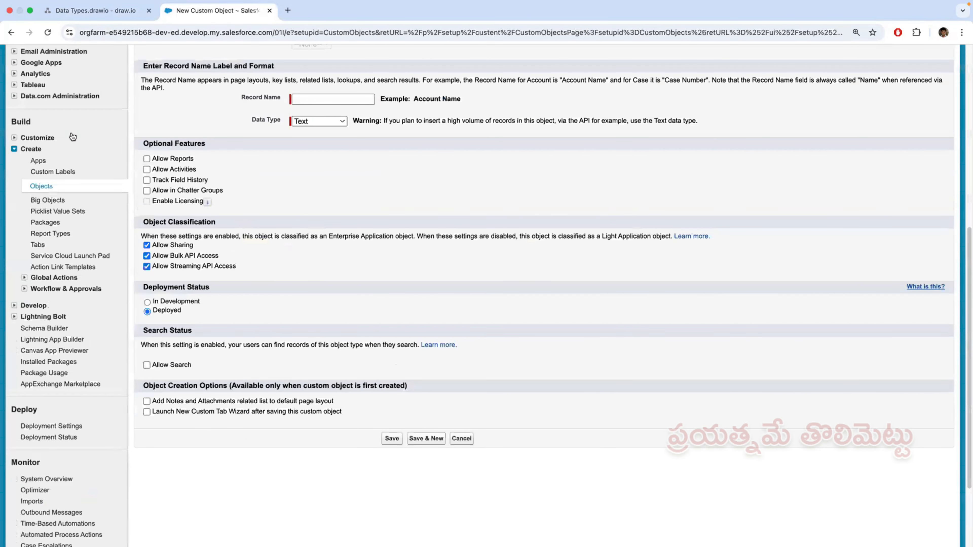
scroll(73, 136, "up", 9)
left_click(9, 33)
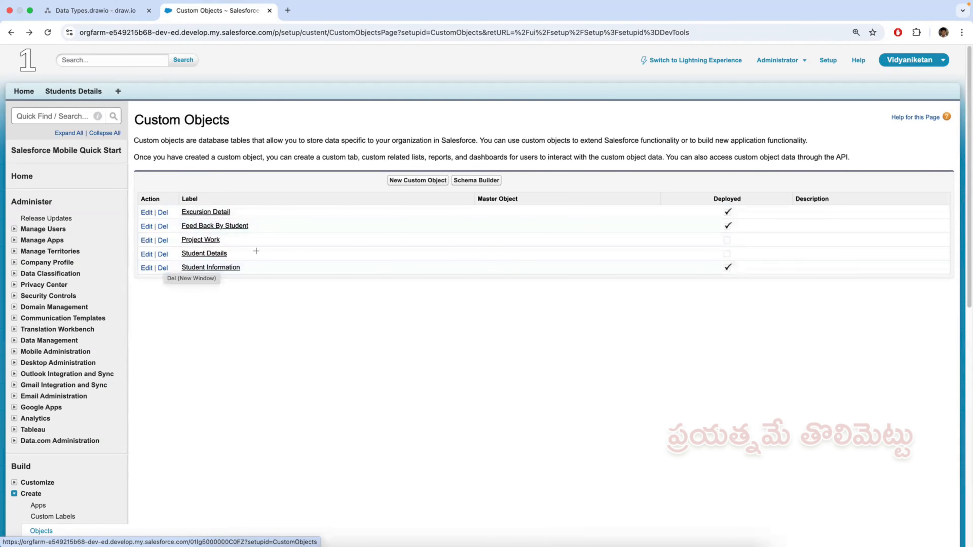
- Switch to the draw.io diagram and draw a checkmark beside the circled 1 pointing to Object
key("ctrl+shift+Tab")
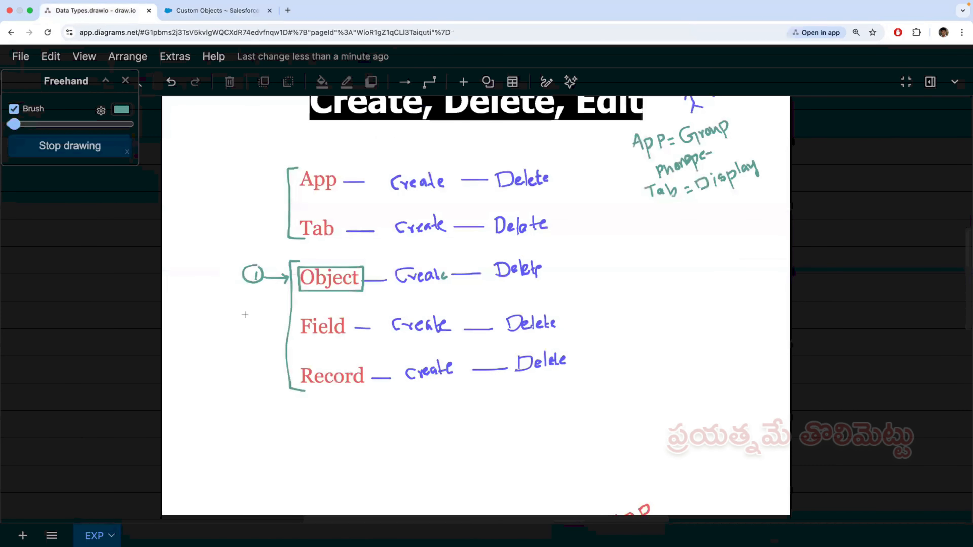
left_click_drag(226, 272, 252, 262)
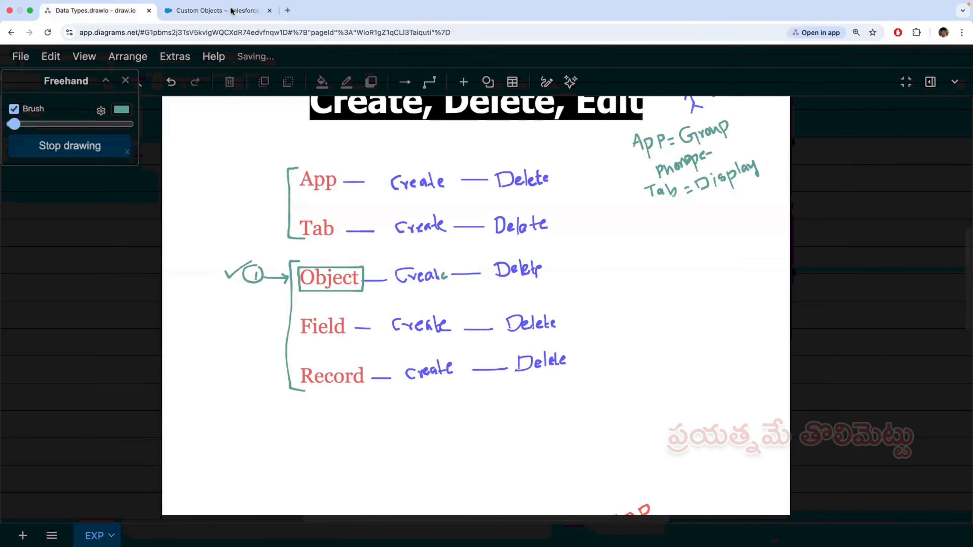
- Switch to Salesforce, open the Student Details object's edit form, review its labels, record name and classification settings, and leave without saving
key("ctrl+Tab")
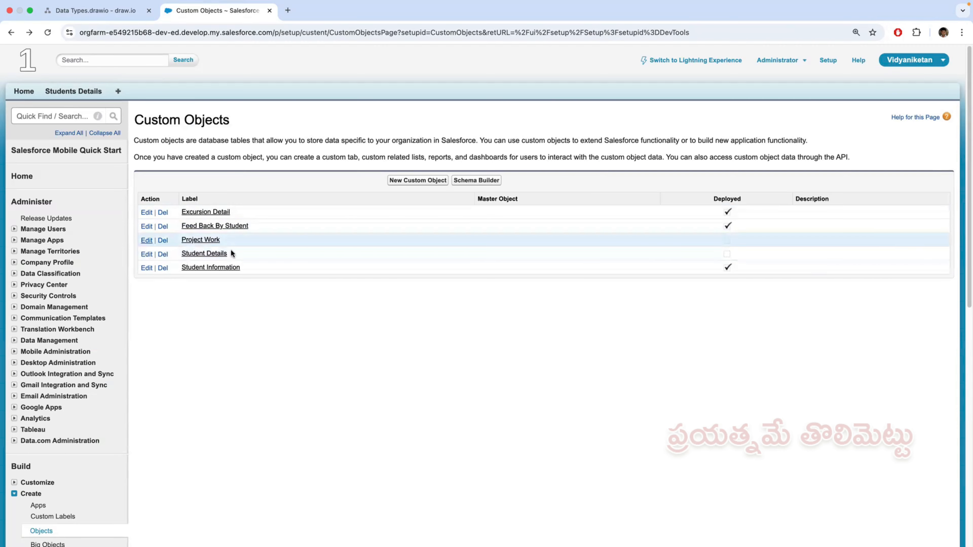
left_click_drag(189, 254, 99, 96)
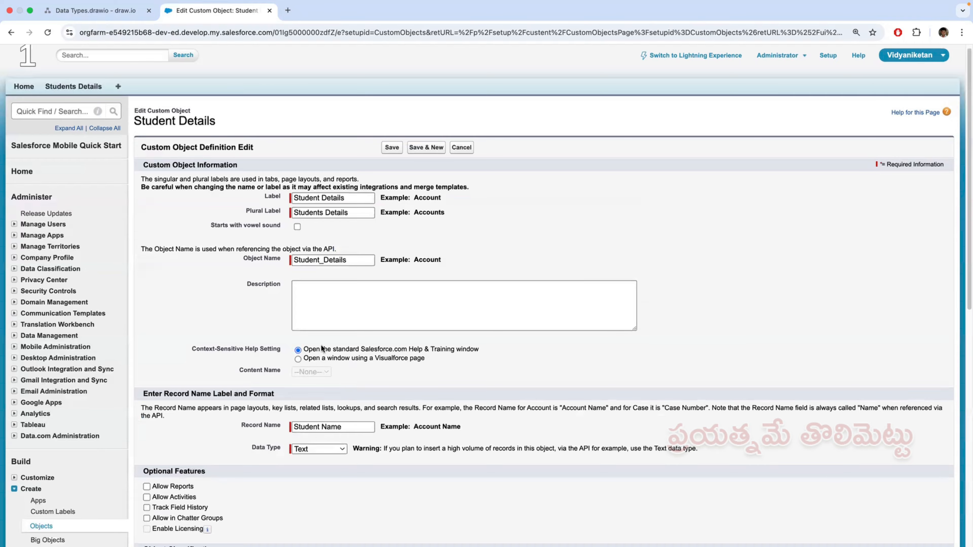
scroll(278, 323, "down", 3)
left_click_drag(237, 317, 271, 318)
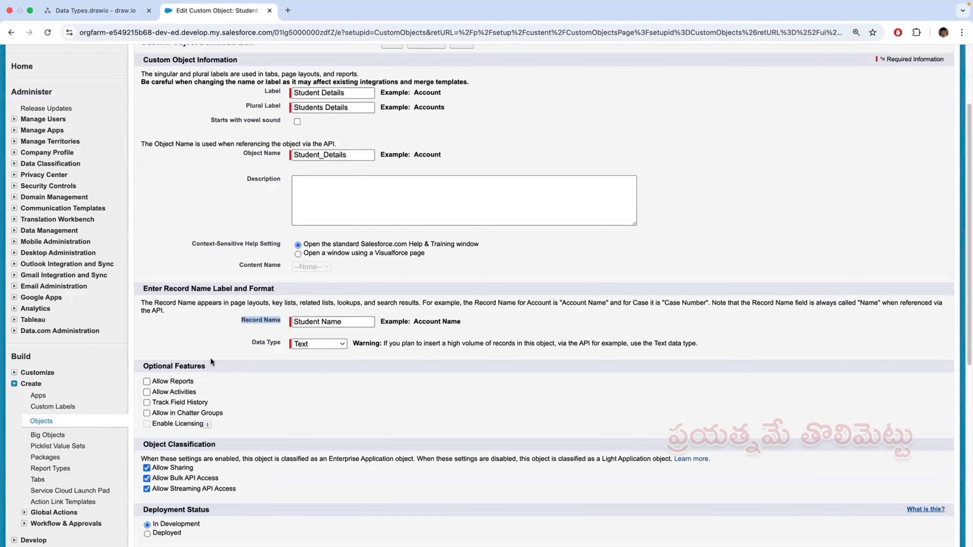
scroll(211, 358, "down", 3)
left_click_drag(196, 351, 236, 363)
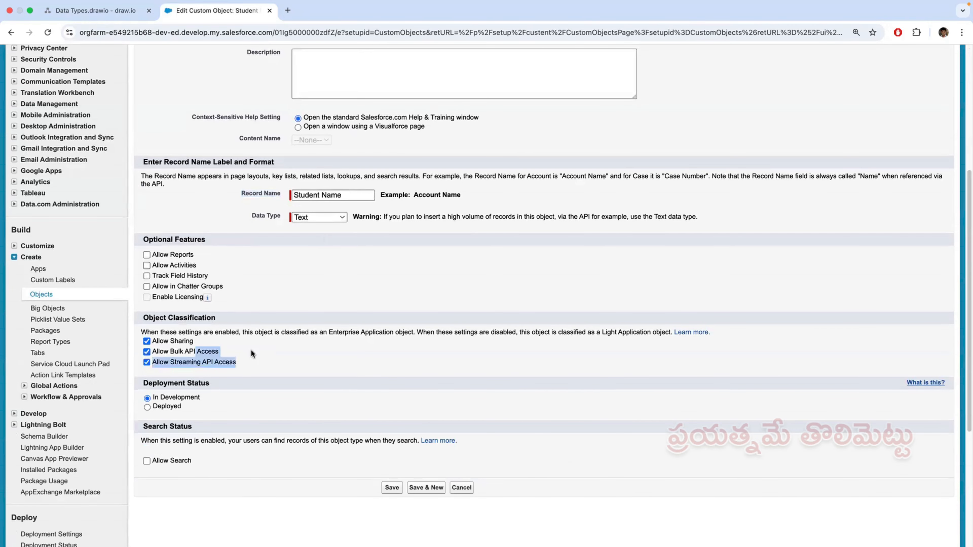
scroll(252, 356, "up", 4)
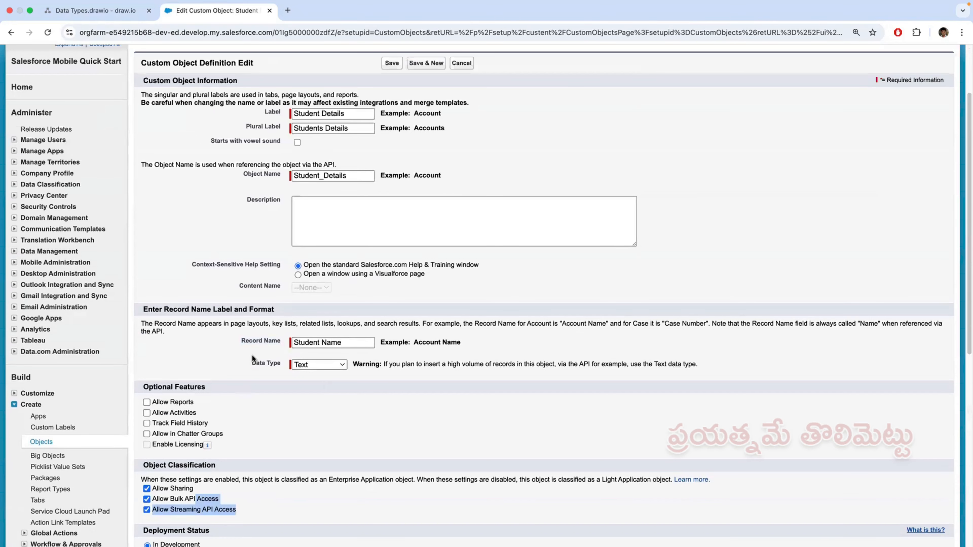
scroll(253, 358, "up", 3)
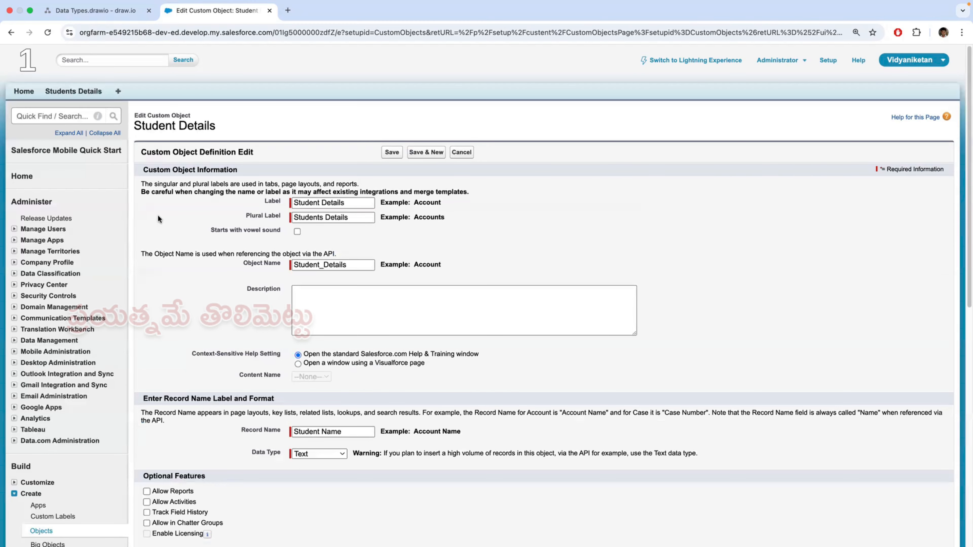
left_click(12, 32)
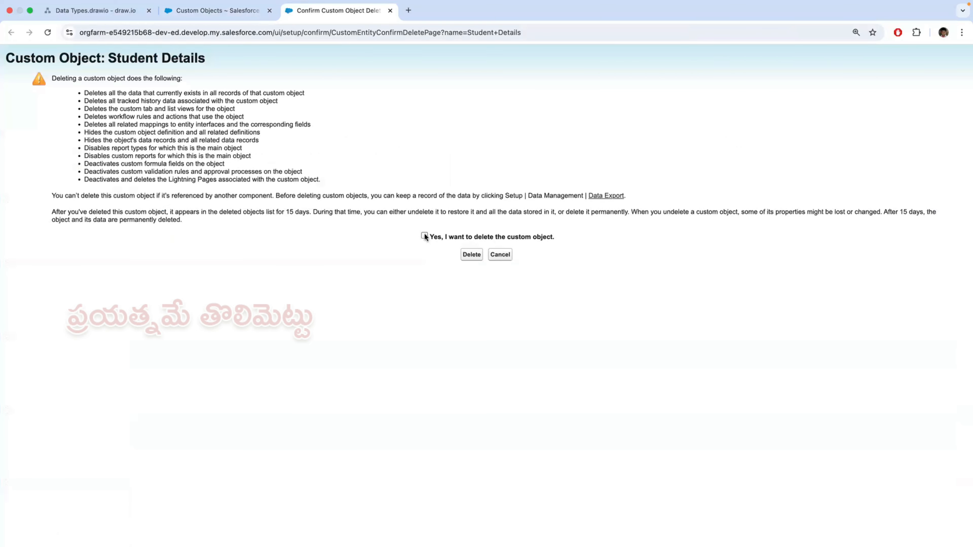
- Delete the Student Details custom object and check the deleted custom objects list
left_click(471, 256)
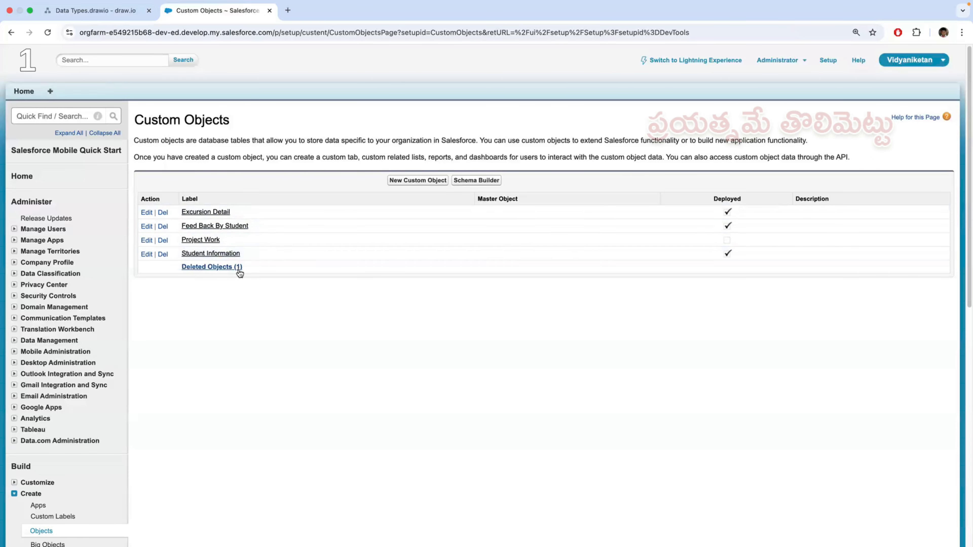
left_click(204, 267)
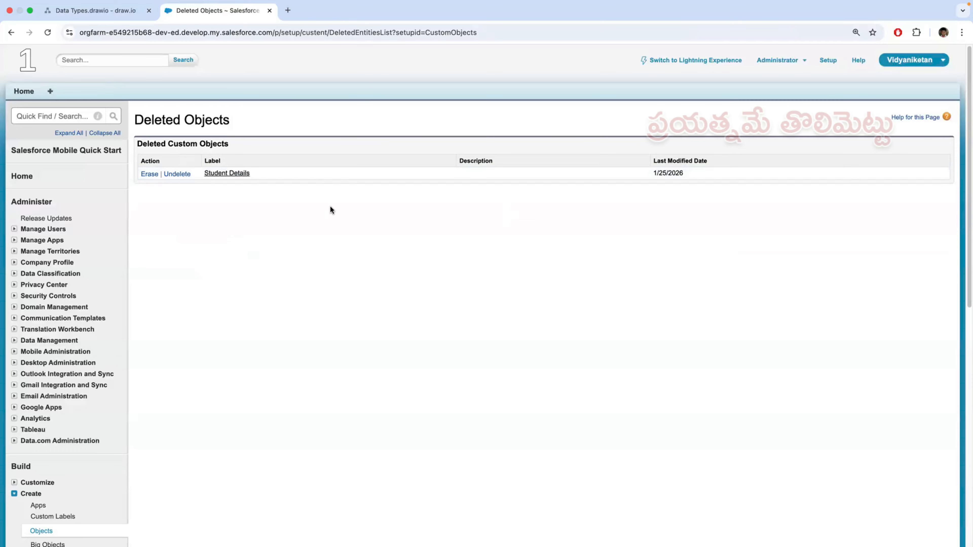
left_click(11, 33)
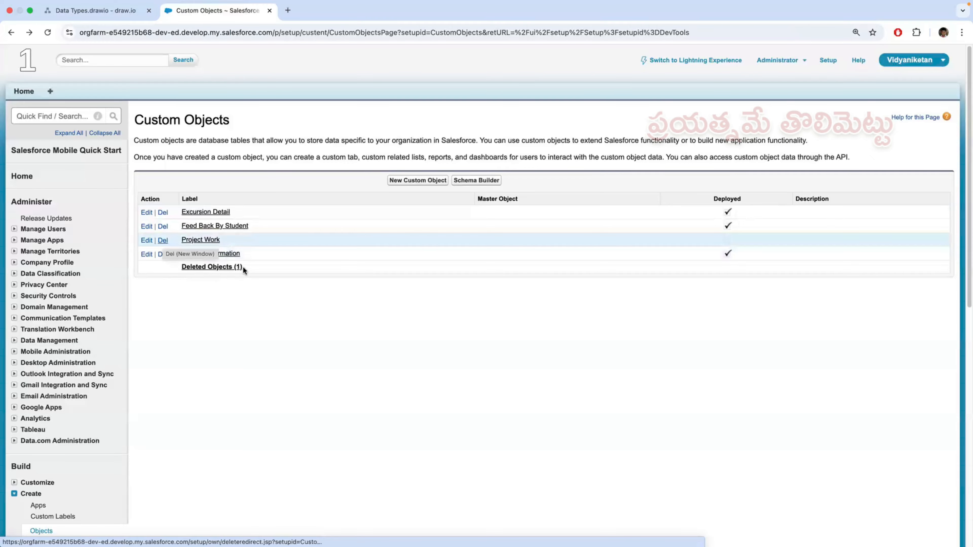
- Delete the Project Work custom object, confirming the deletion
left_click_drag(243, 267, 235, 267)
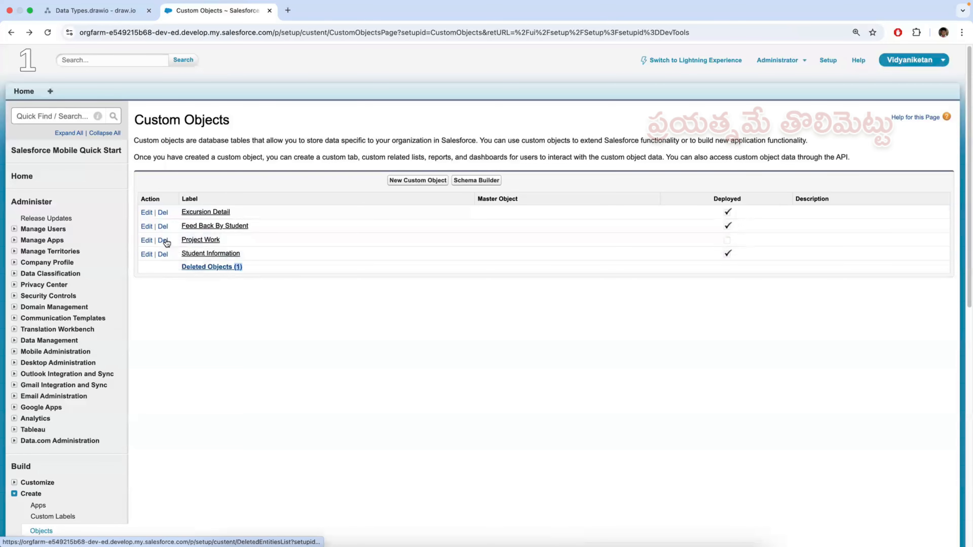
left_click(425, 235)
left_click(471, 255)
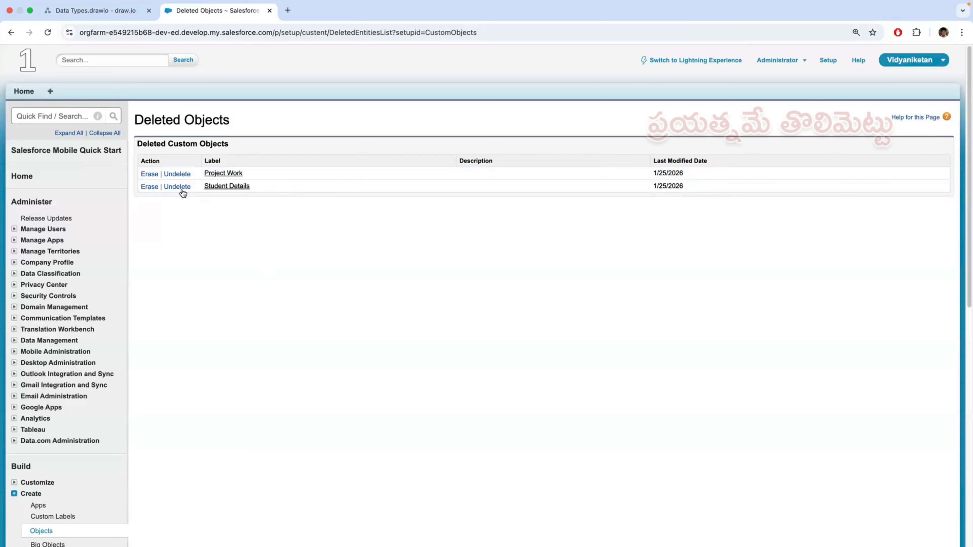
- Restore the deleted Student Details custom object and look over its definition details and fields
left_click_drag(258, 187, 179, 189)
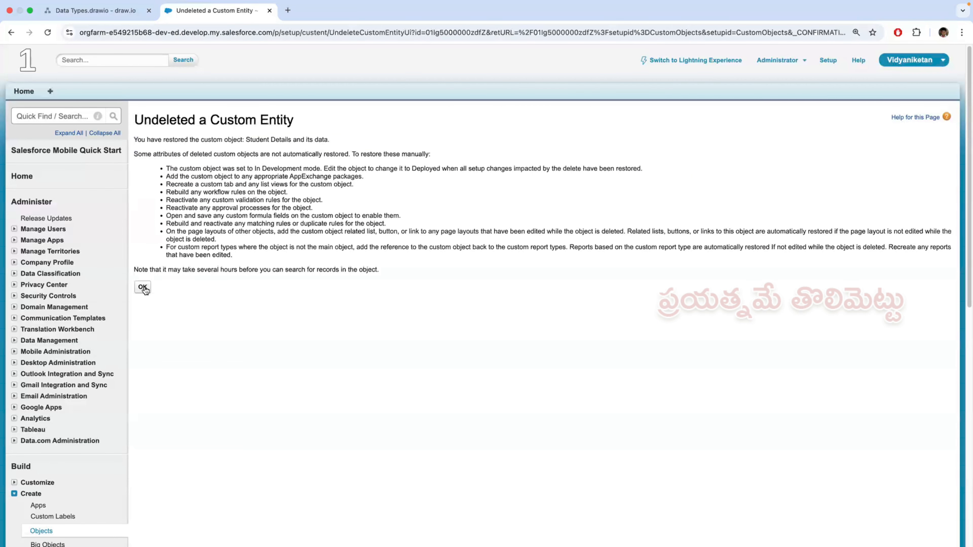
left_click(143, 287)
scroll(239, 365, "down", 2)
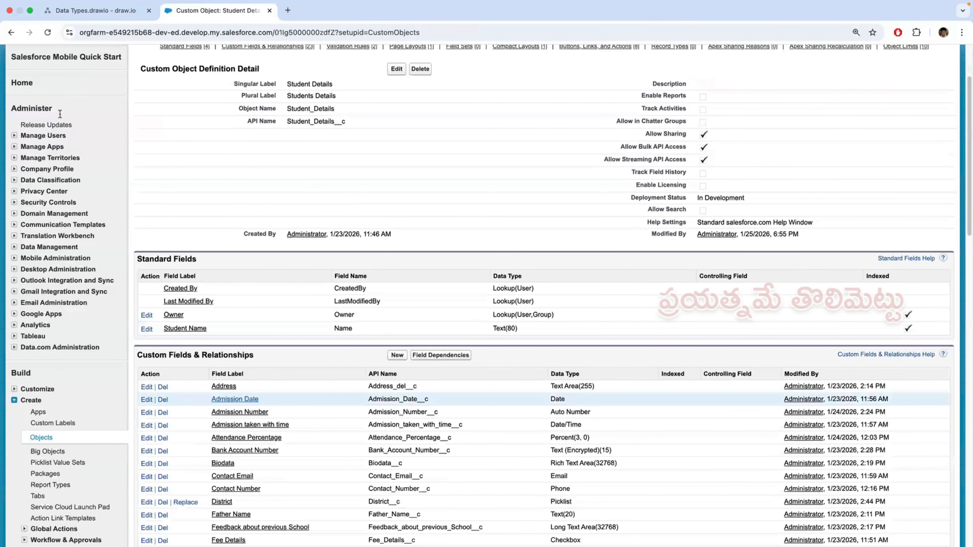
scroll(60, 113, "up", 2)
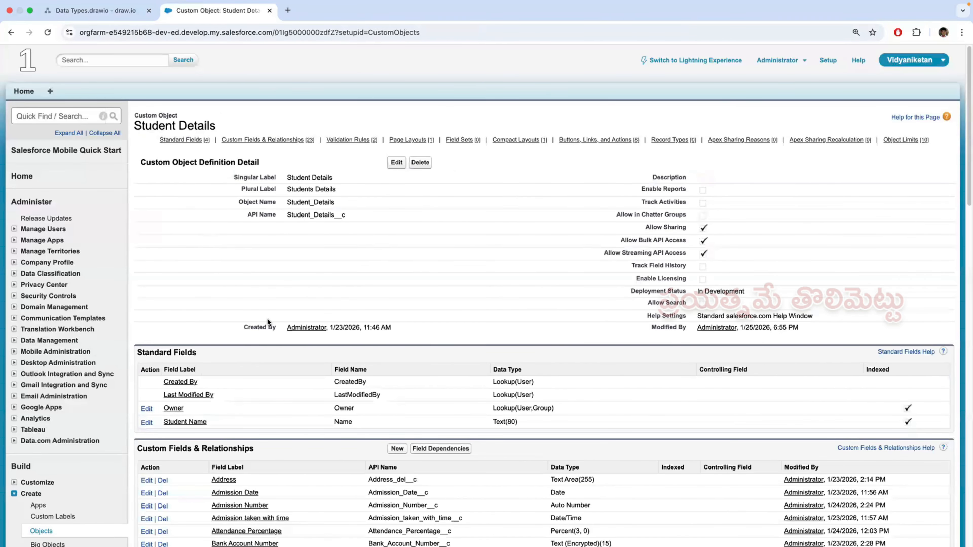
- Check the custom objects list for the Student Details object and view the deleted custom objects list
scroll(267, 318, "down", 6)
scroll(117, 104, "up", 6)
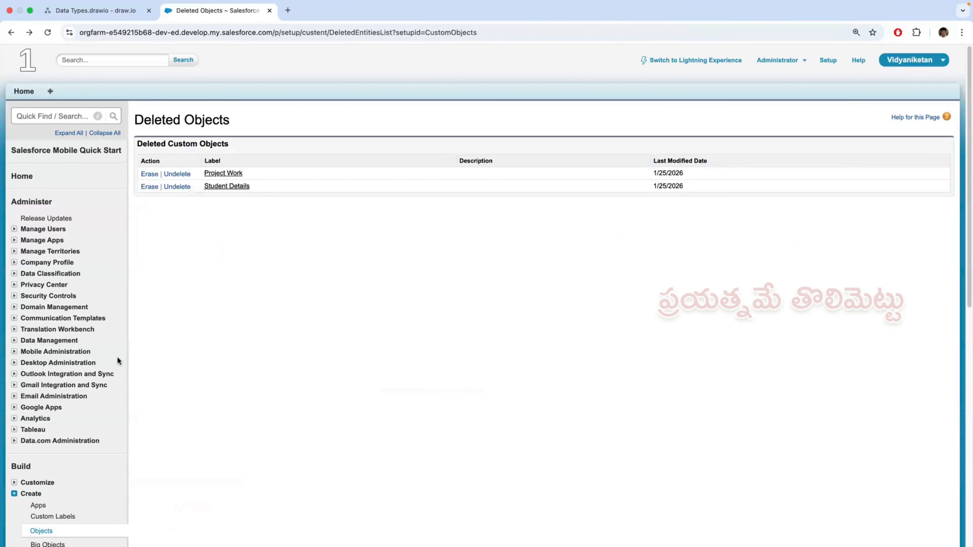
scroll(44, 339, "down", 5)
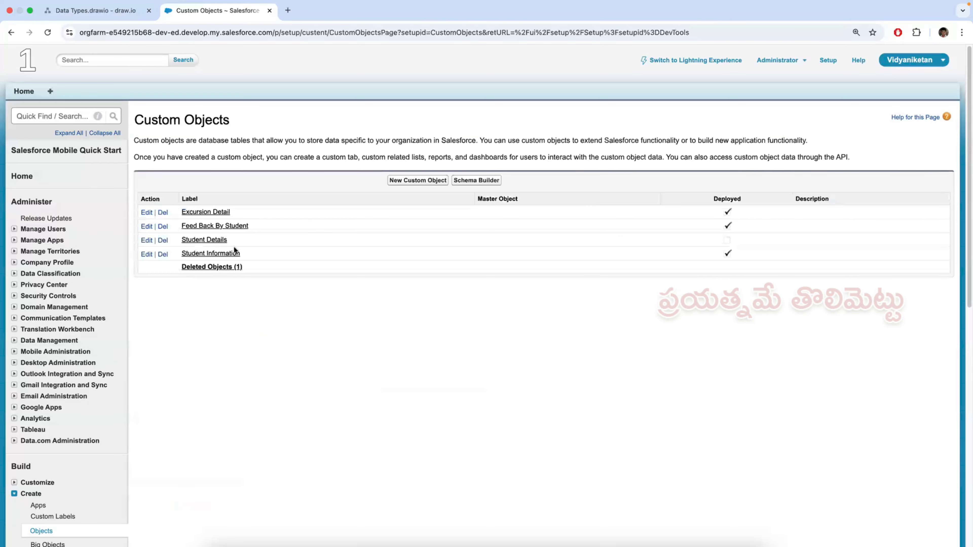
triple_click(189, 240)
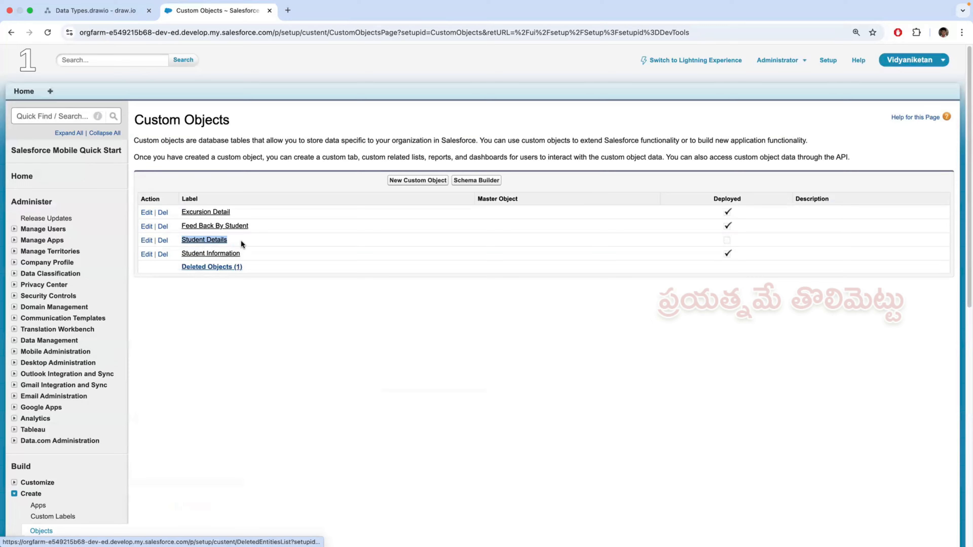
left_click_drag(251, 238, 177, 239)
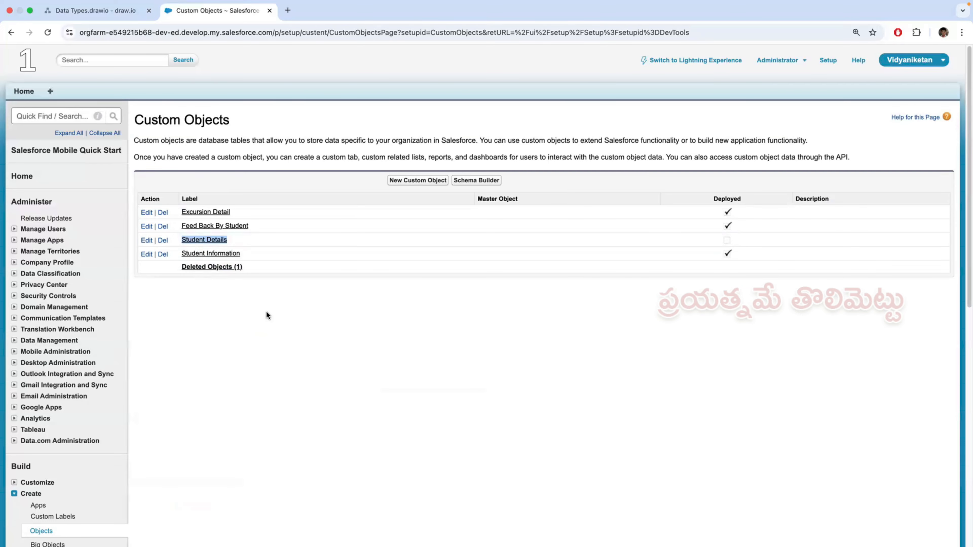
left_click(212, 267)
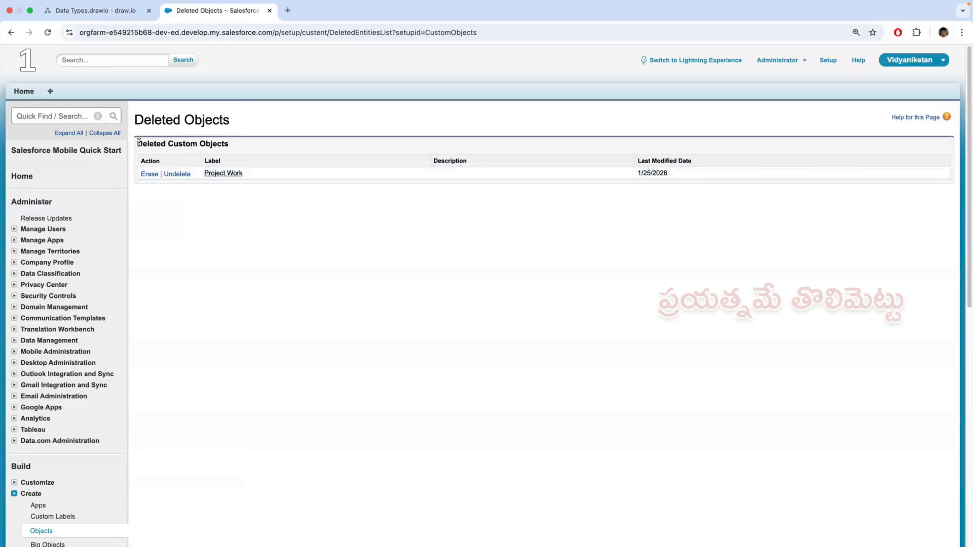
left_click_drag(229, 144, 167, 145)
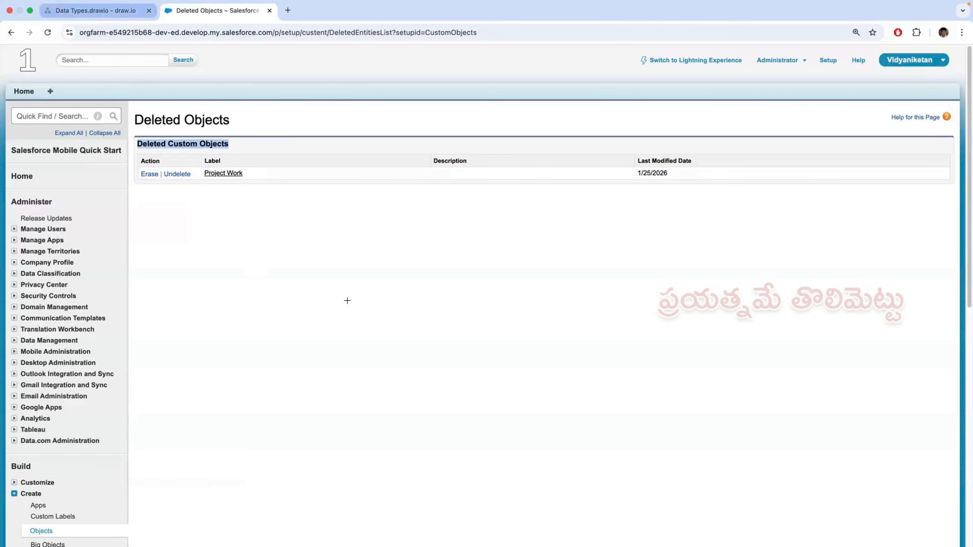
- Switch to draw.io, set the freehand brush color to 1A1A1A, and draw a closing bracket after Delete on the Object row
key("ctrl+shift+Tab")
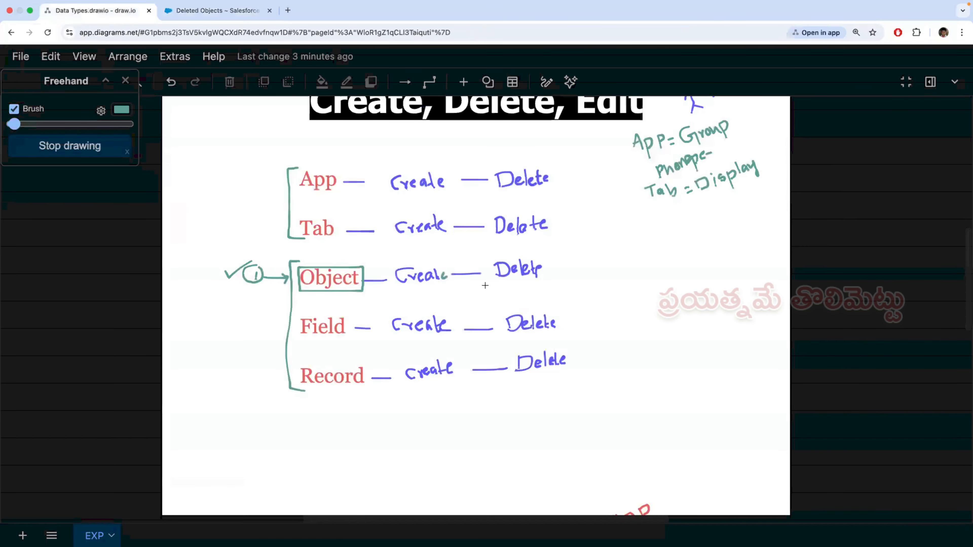
scroll(486, 285, "down", 1)
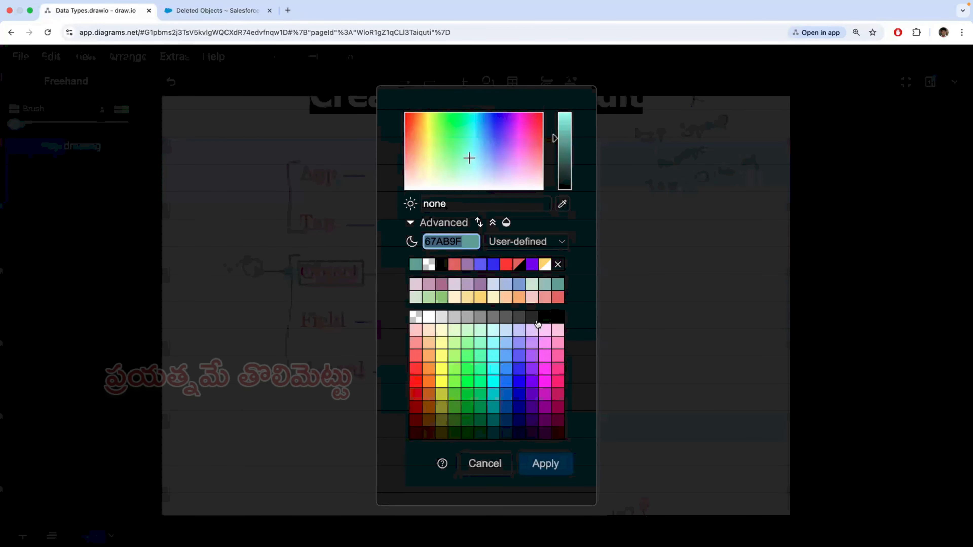
left_click(541, 318)
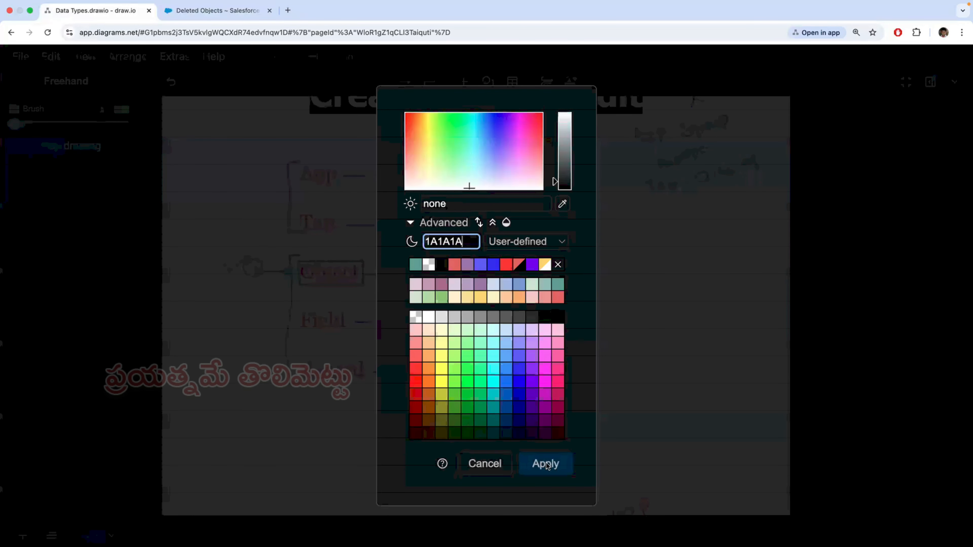
key("Return")
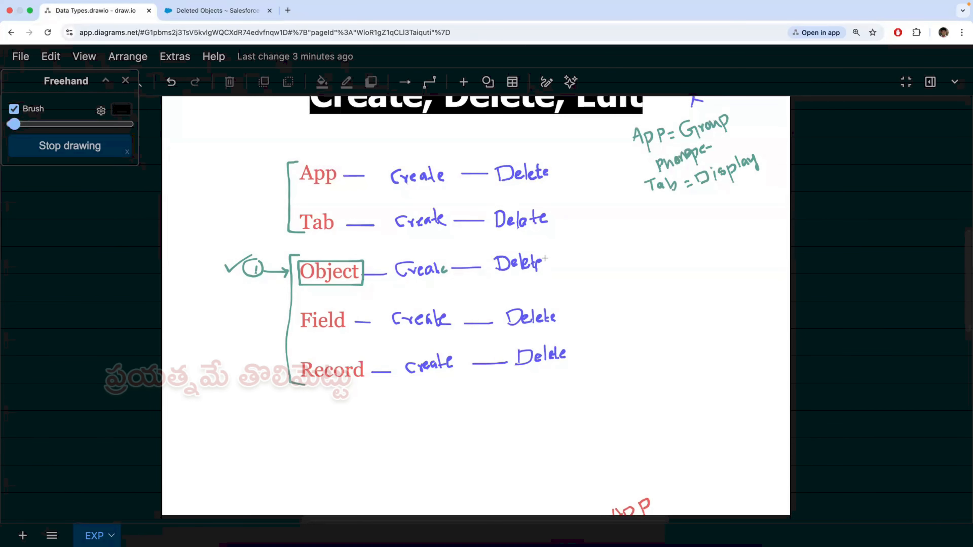
left_click_drag(541, 254, 544, 272)
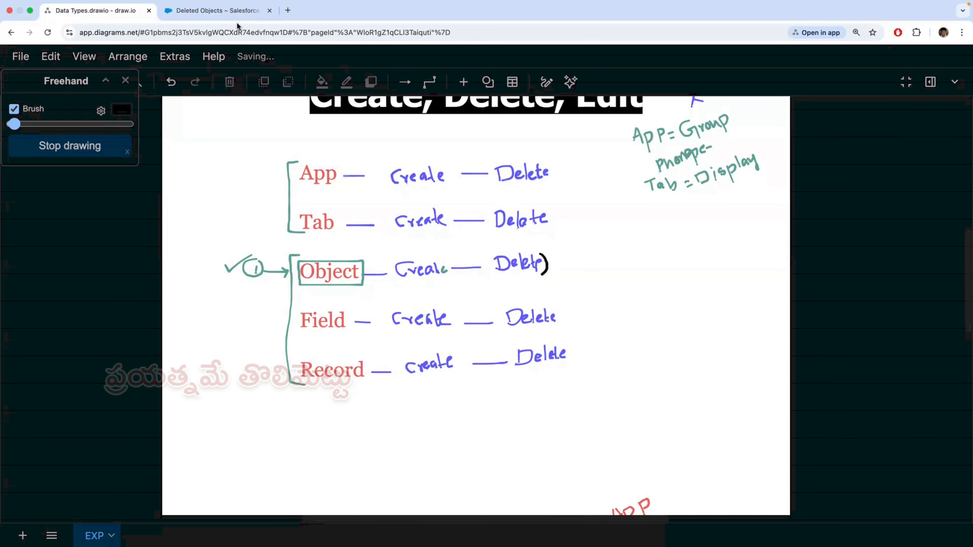
- Recheck the deleted objects list in Salesforce, and draw a small circled note with an arrow beside the Object row's bracket in draw.io
left_click(233, 12)
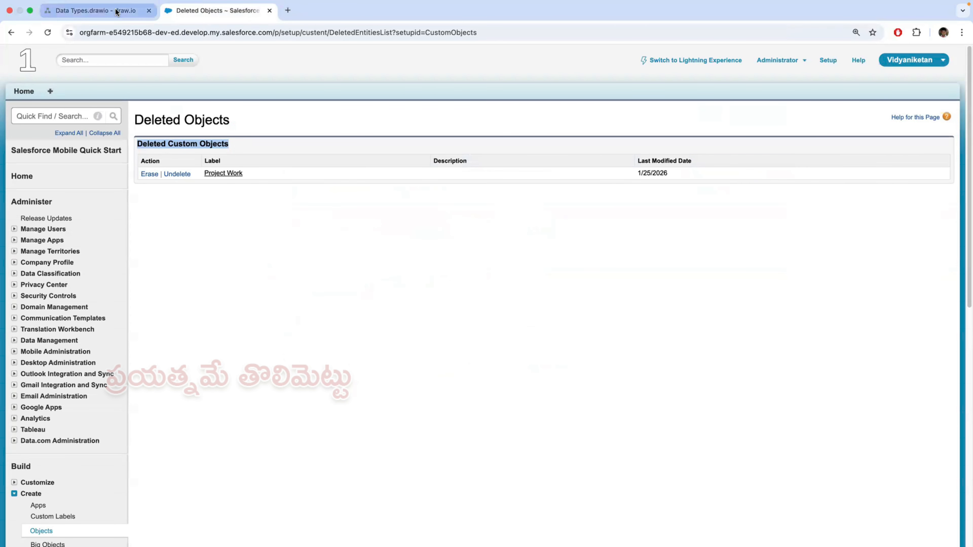
key("ctrl+shift+Tab")
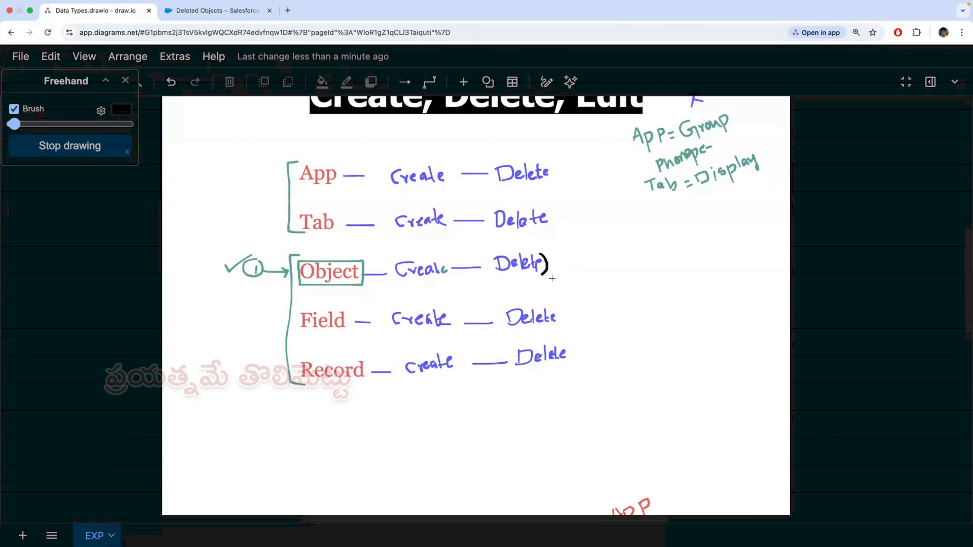
mouse_move(552, 279)
left_mouse_down()
mouse_move(561, 287)
mouse_move(565, 264)
mouse_move(576, 270)
left_mouse_up()
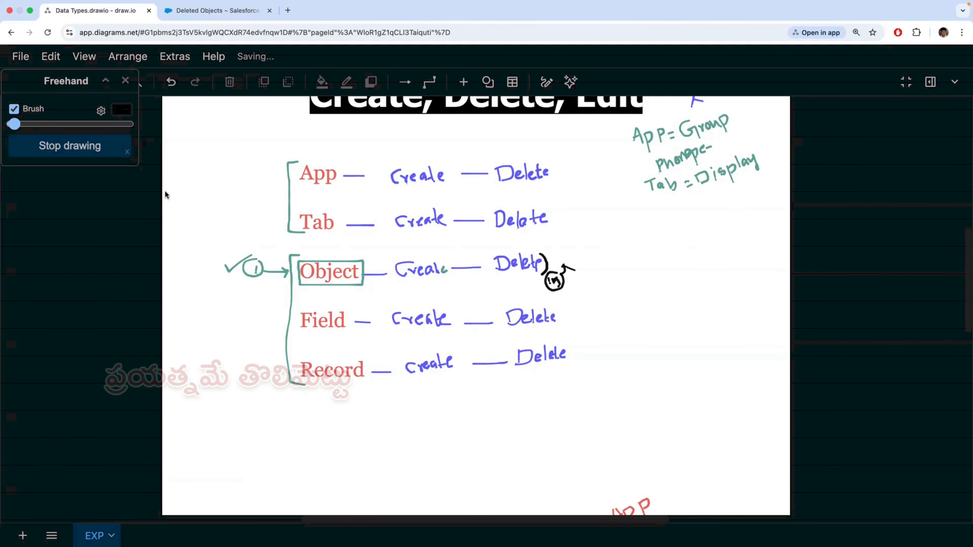
- Switch to Salesforce, permanently erase Project Work from the deleted custom objects, and open the Student Details object definition
key("ctrl+Tab")
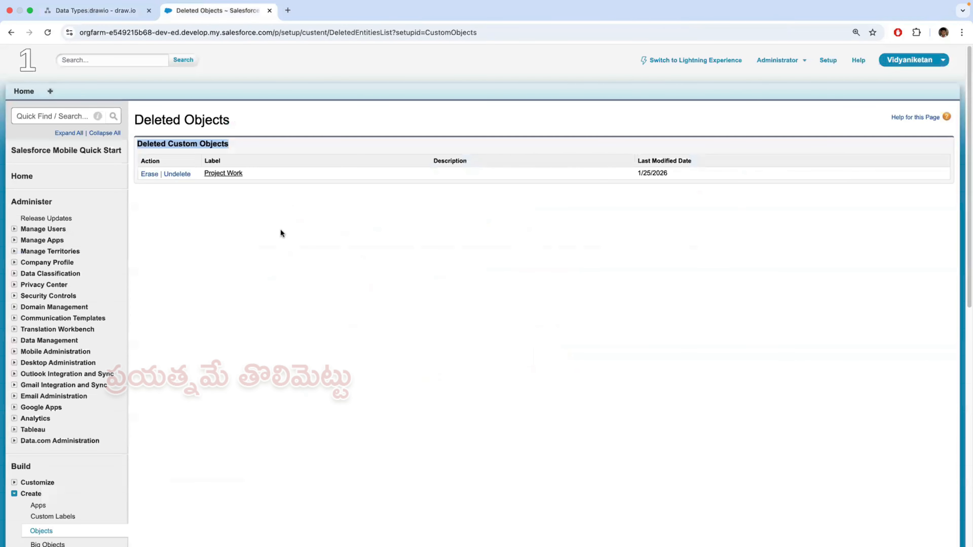
left_click(150, 174)
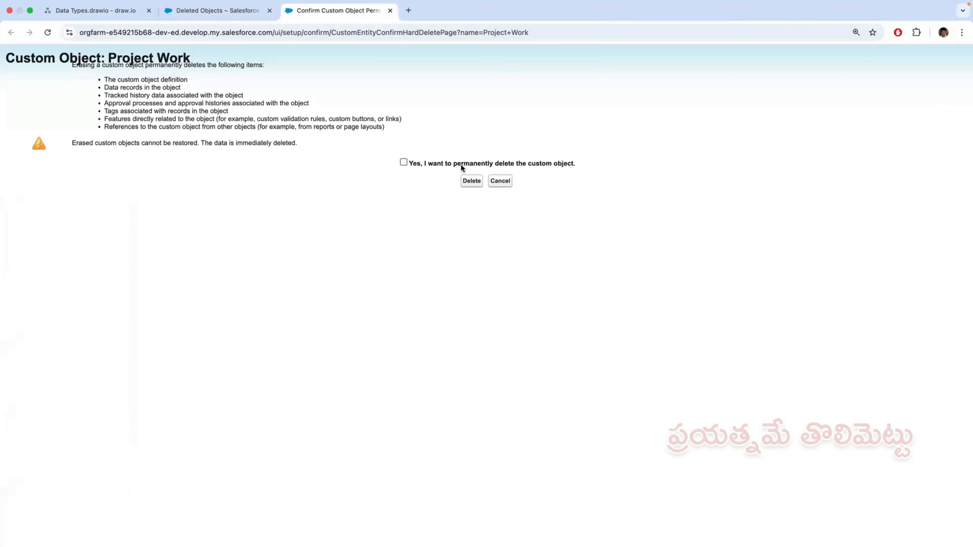
left_click(403, 162)
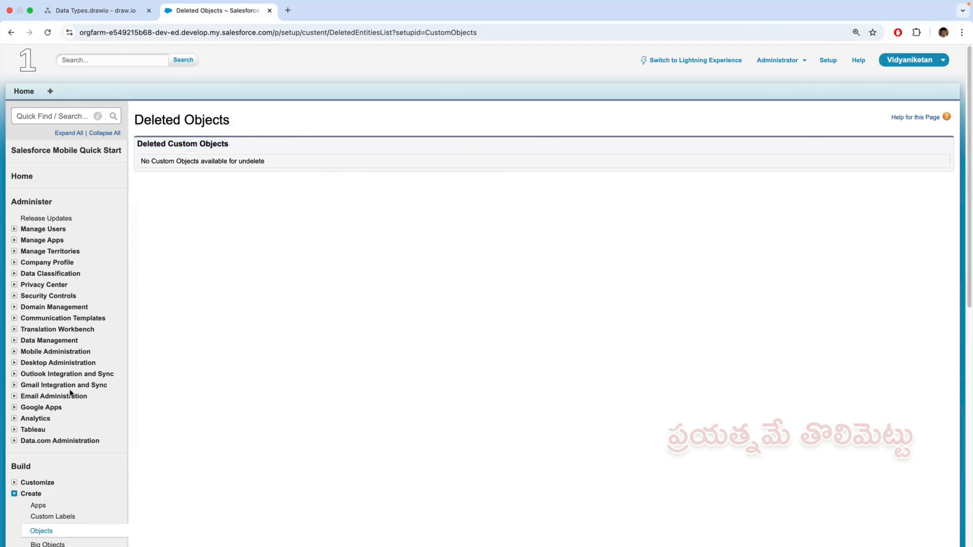
scroll(72, 394, "down", 4)
left_click(41, 399)
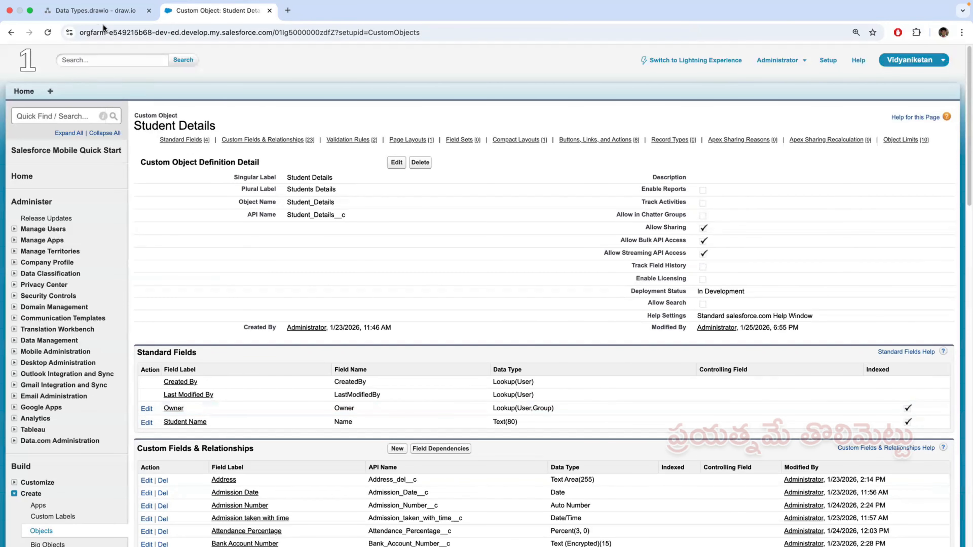
- Switch to draw.io and handwrite "Object delete" and "Tab delete" beside the circled note's arrow on the Object row
left_click(101, 12)
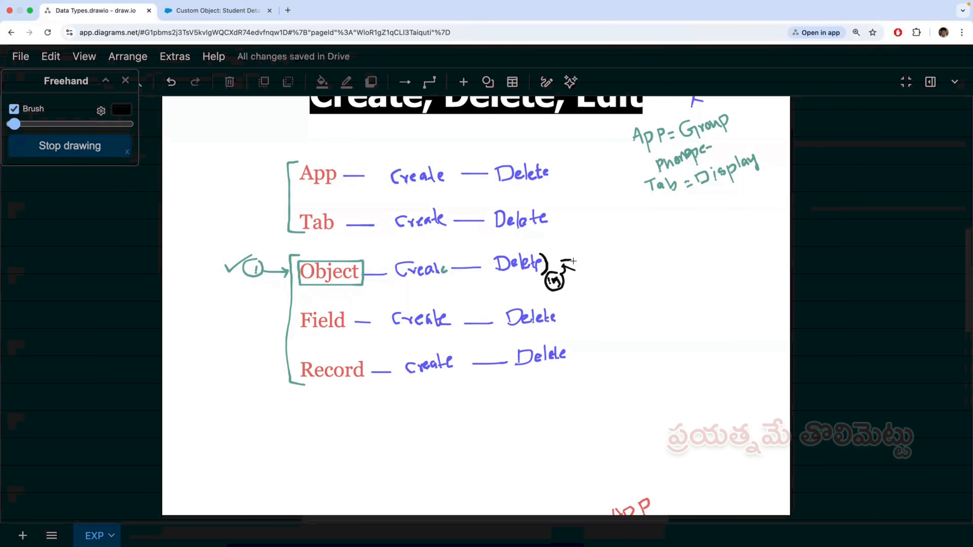
mouse_move(571, 255)
left_mouse_down()
mouse_move(602, 268)
mouse_move(626, 240)
mouse_move(620, 271)
mouse_move(649, 249)
left_mouse_up()
left_click(601, 249)
left_click(611, 261)
left_click(635, 244)
left_click(650, 235)
left_click_drag(635, 244, 654, 243)
left_click_drag(641, 235, 660, 236)
left_click_drag(656, 223, 665, 235)
left_click_drag(669, 251, 680, 244)
left_click_drag(681, 240, 702, 233)
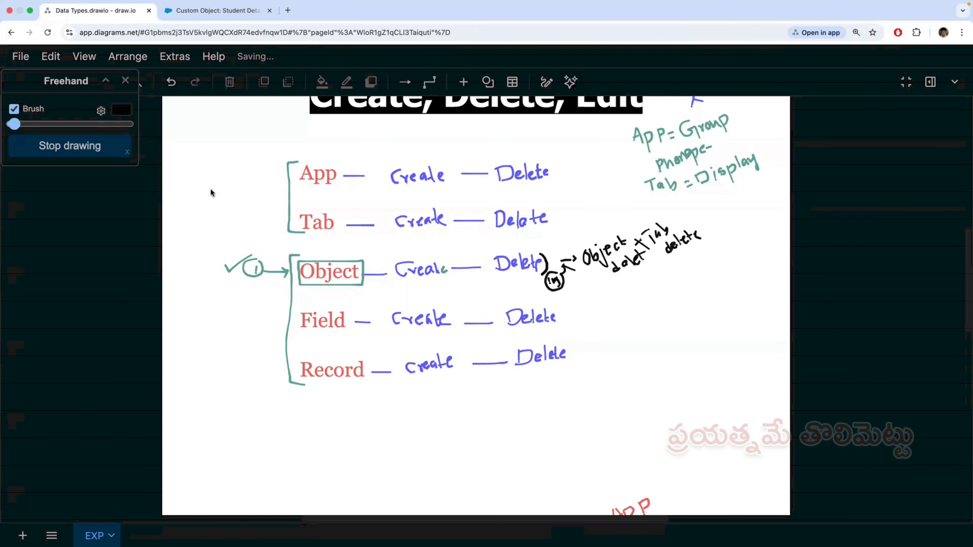
- Switch to Salesforce and delete the Student Details custom object, confirming the deletion
key("ctrl+Tab")
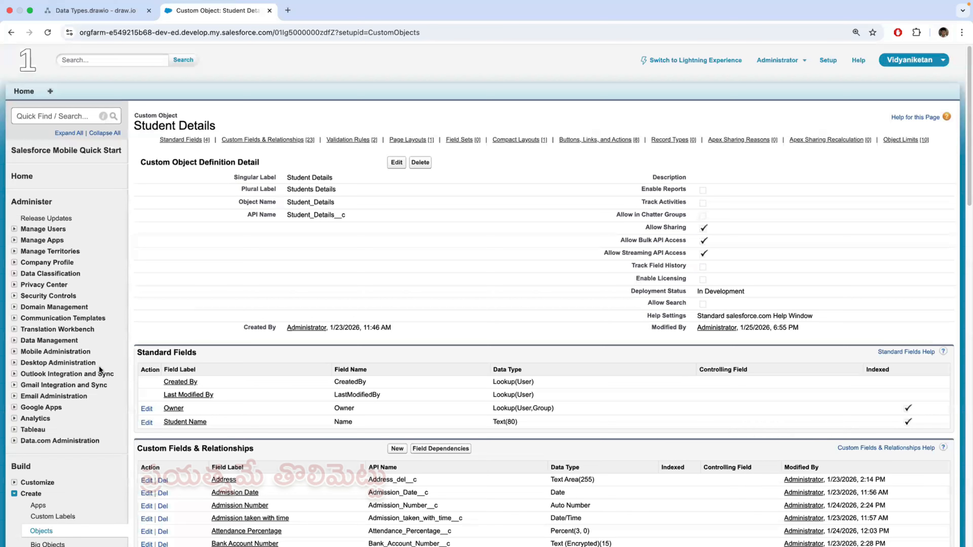
scroll(41, 410, "down", 3)
left_click(42, 409)
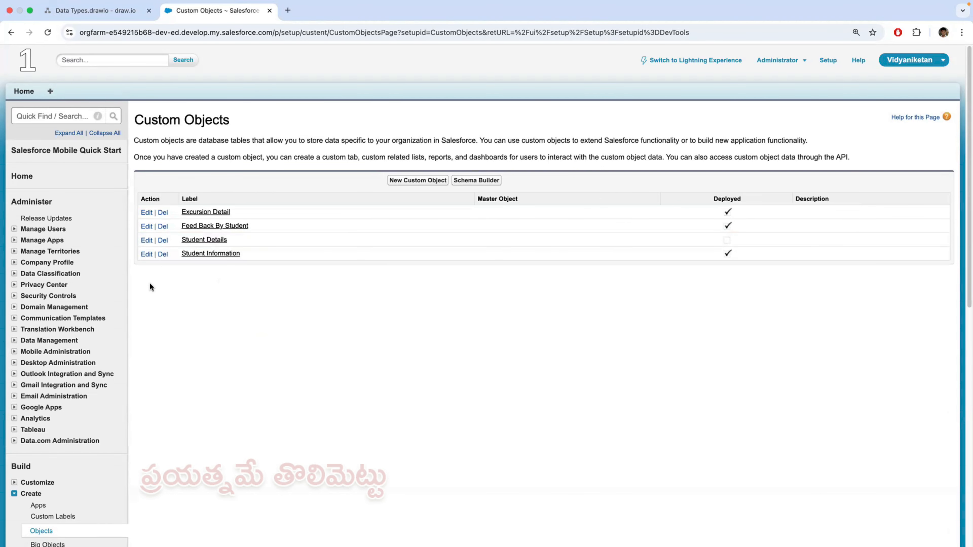
left_click(163, 244)
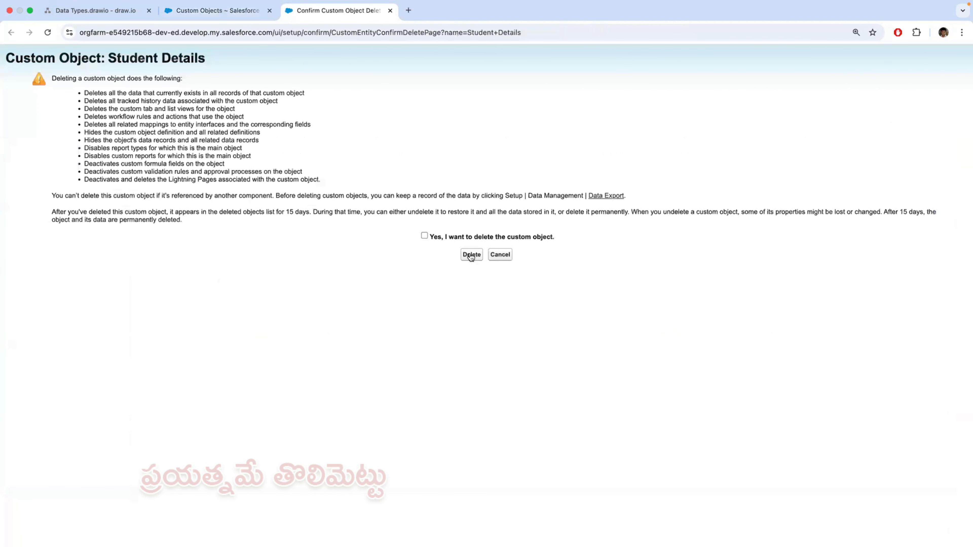
left_click(424, 235)
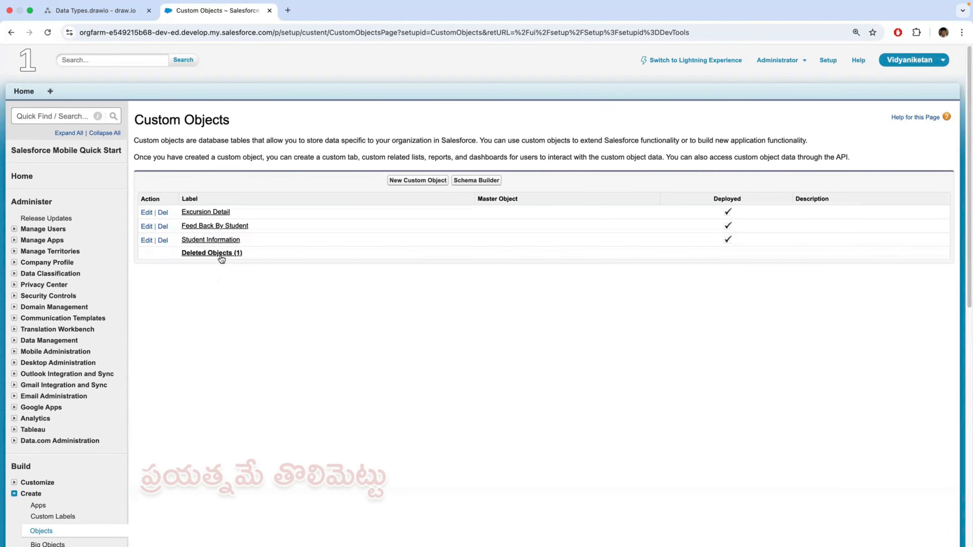
- Undelete Student Details from the deleted objects list and return to the custom objects list
left_click(220, 254)
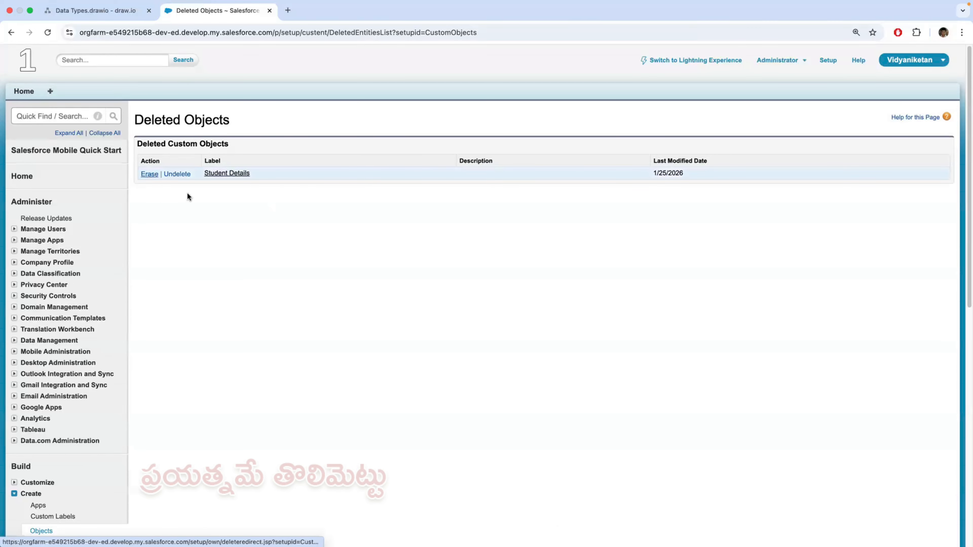
left_click(177, 175)
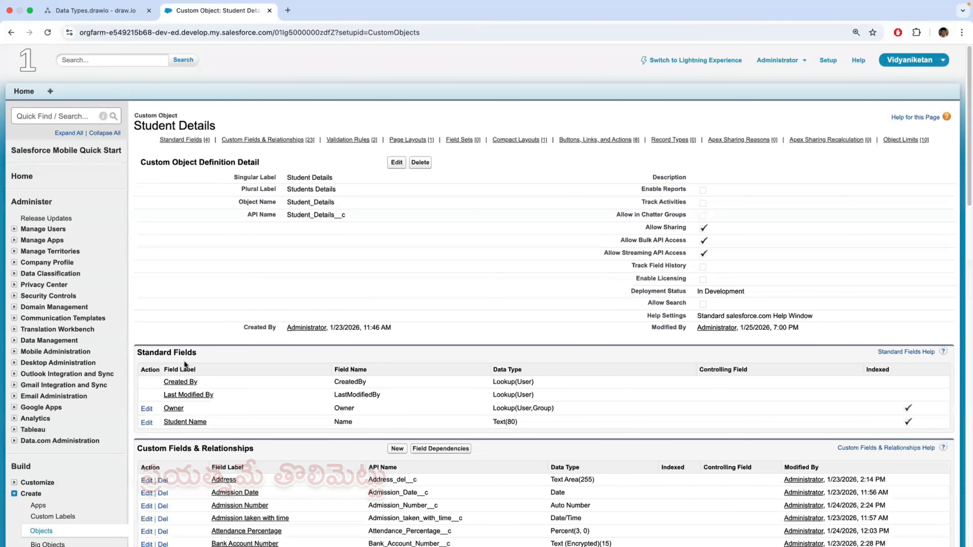
scroll(184, 360, "down", 2)
scroll(45, 398, "down", 2)
left_click(45, 397)
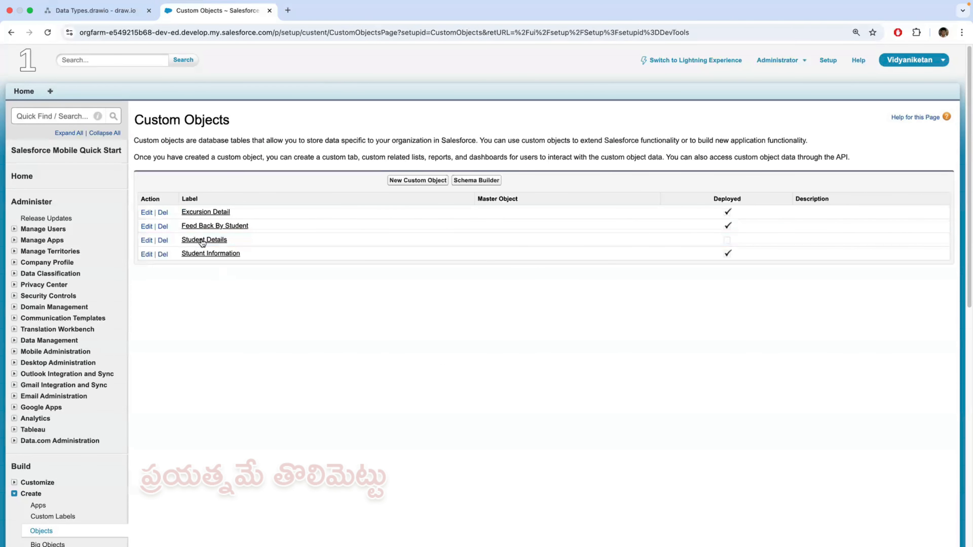
- Open the restored Student Details object and examine its definition, fields, validation rules, page layouts and actions
left_click(204, 240)
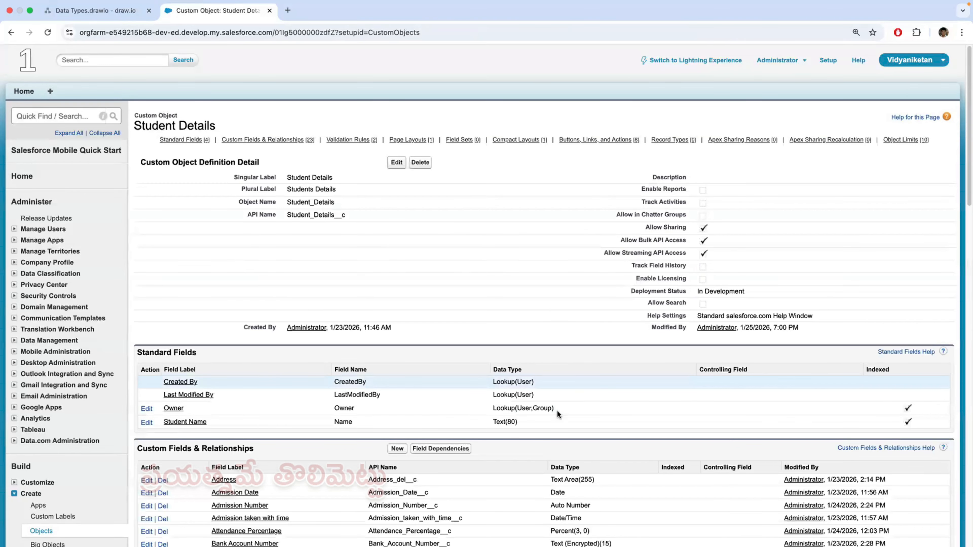
scroll(557, 410, "down", 20)
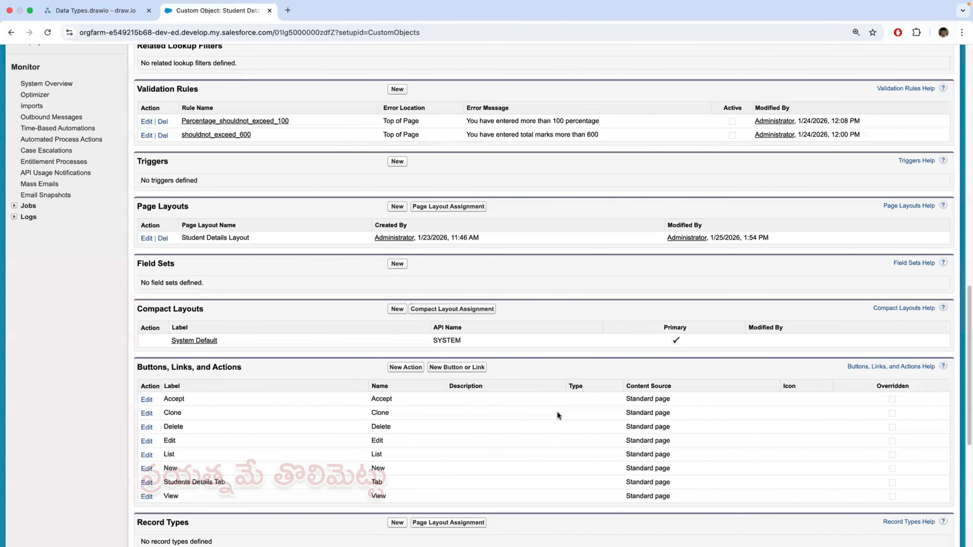
scroll(339, 297, "up", 4)
scroll(452, 426, "up", 6)
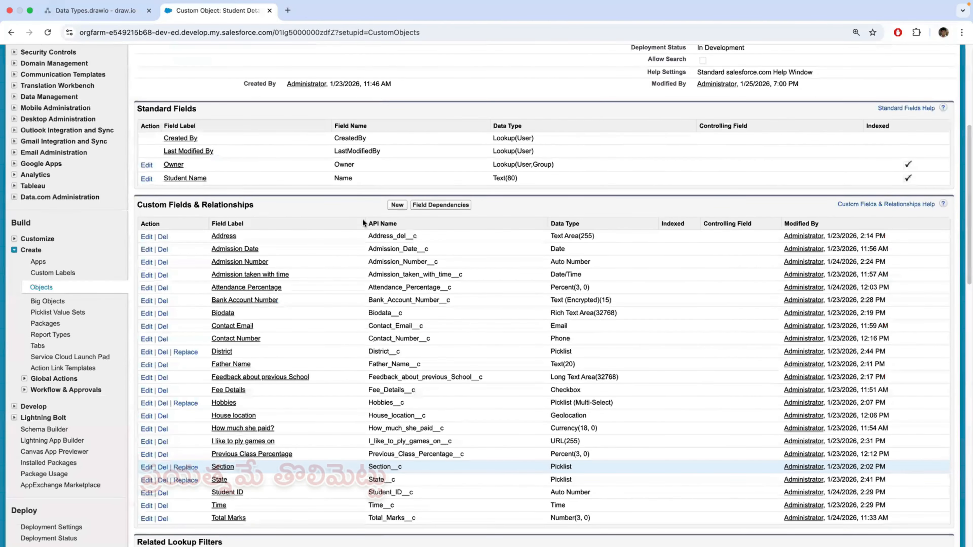
scroll(211, 273, "up", 5)
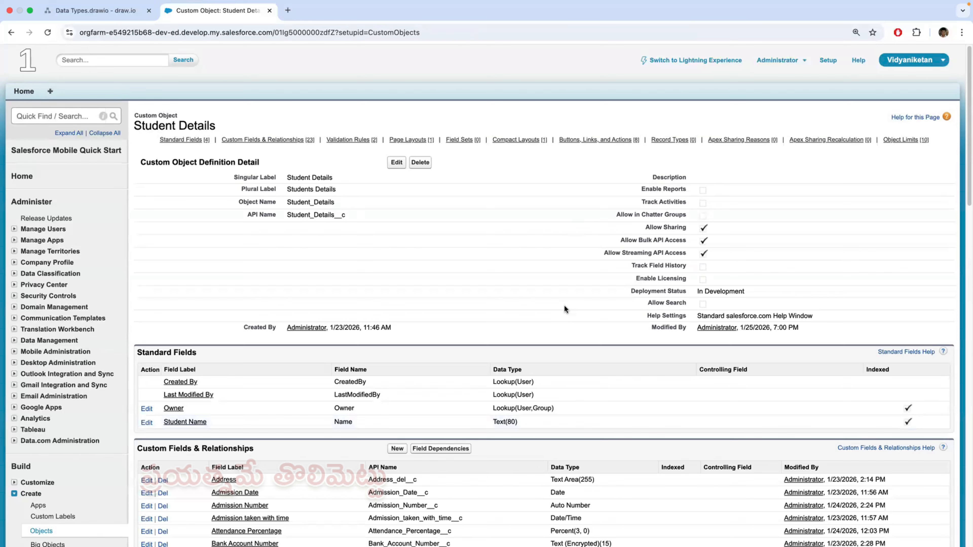
scroll(517, 398, "down", 15)
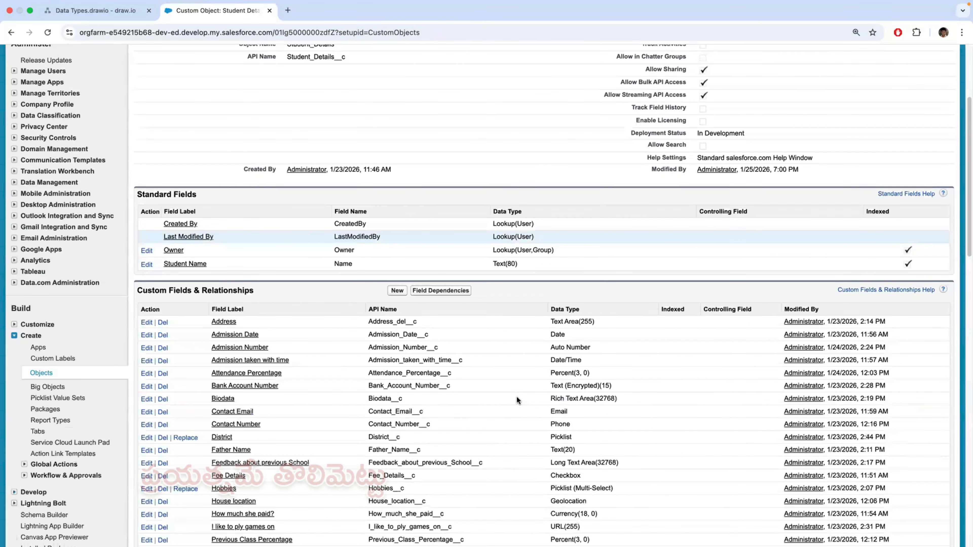
scroll(516, 396, "down", 6)
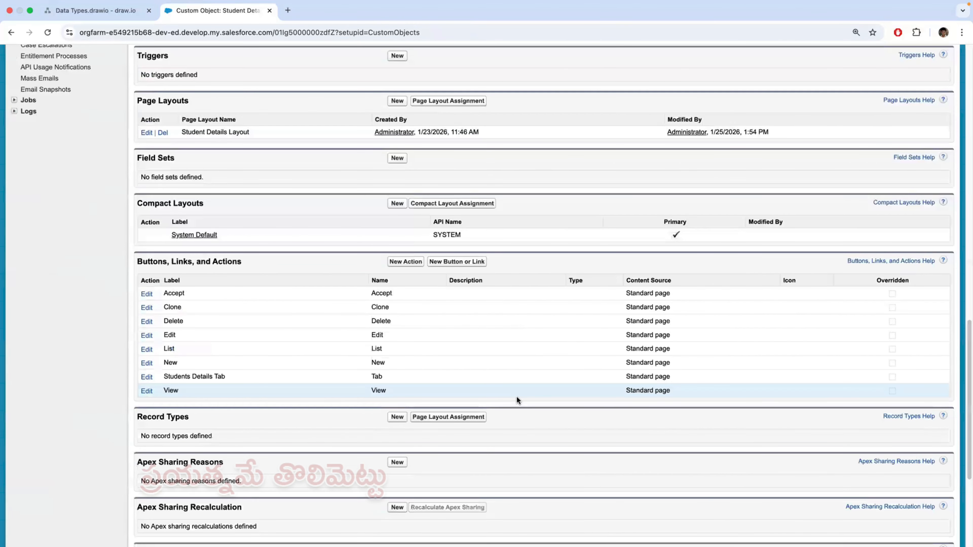
scroll(516, 396, "down", 5)
scroll(516, 399, "up", 20)
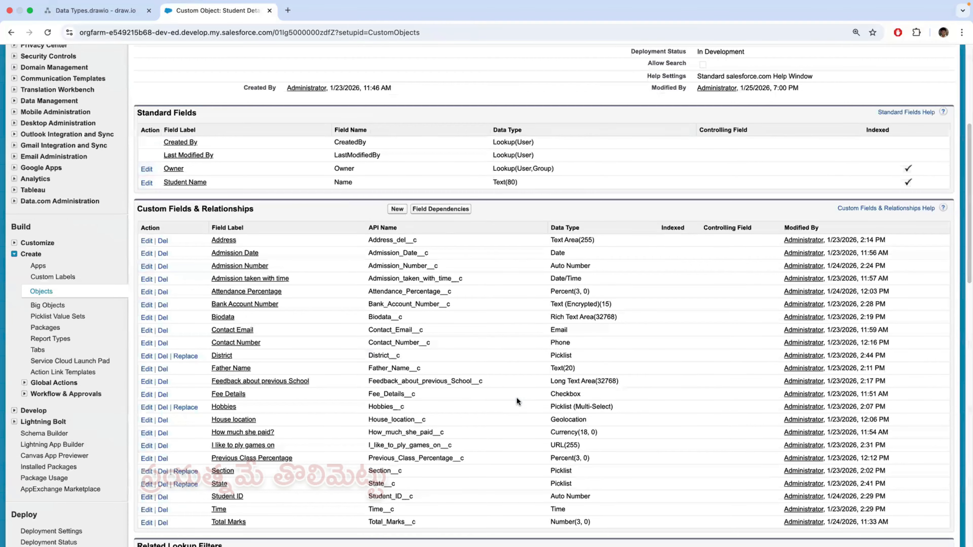
scroll(516, 399, "up", 1)
scroll(354, 353, "up", 5)
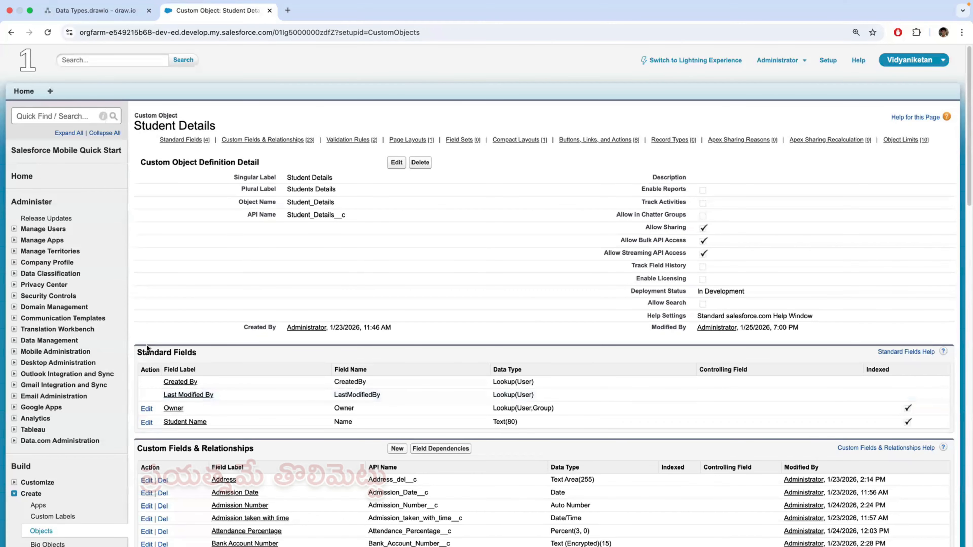
- Return to the custom objects list, open Student Details for editing and examine its label, record name and optional feature settings
scroll(50, 401, "down", 3)
scroll(39, 414, "down", 1)
left_click(39, 412)
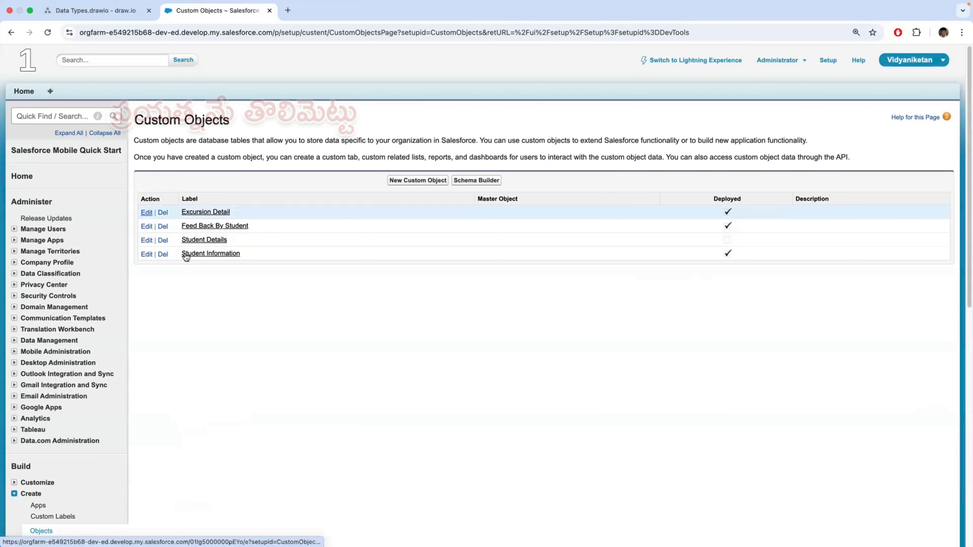
left_click_drag(234, 241, 136, 240)
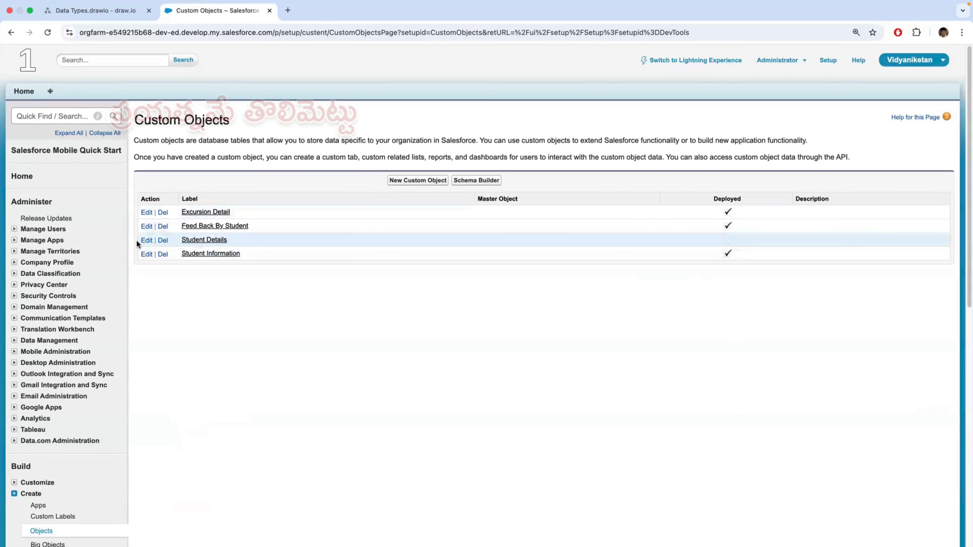
left_click(157, 248)
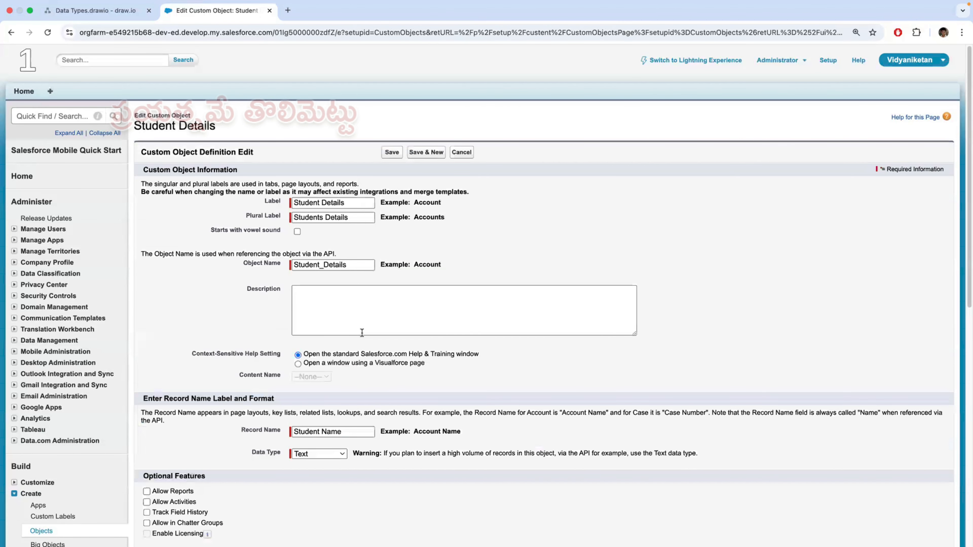
scroll(354, 310, "down", 1)
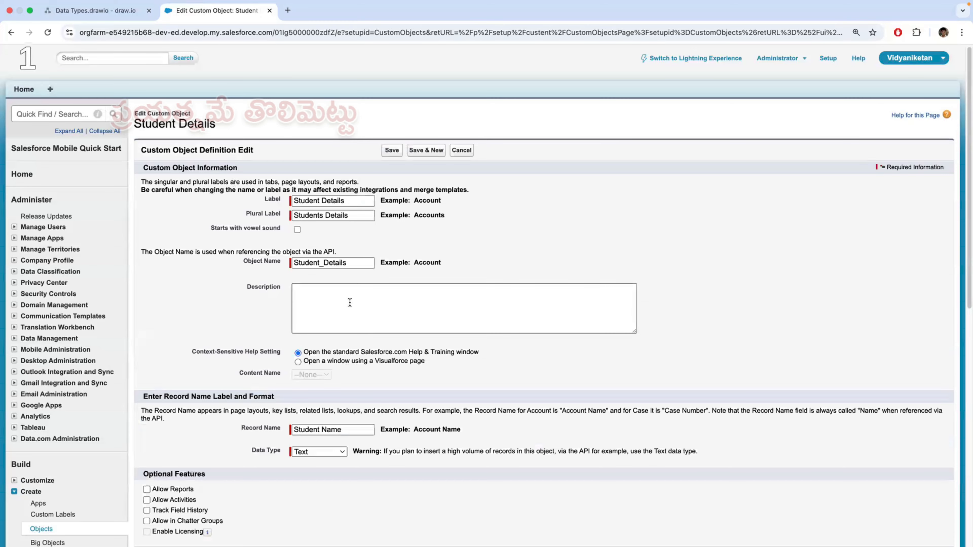
scroll(360, 331, "down", 3)
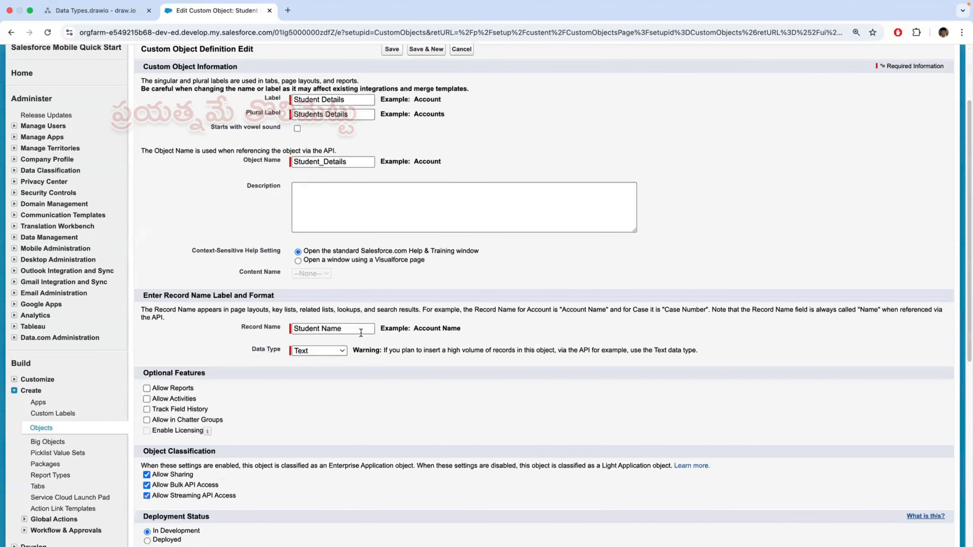
scroll(360, 333, "up", 3)
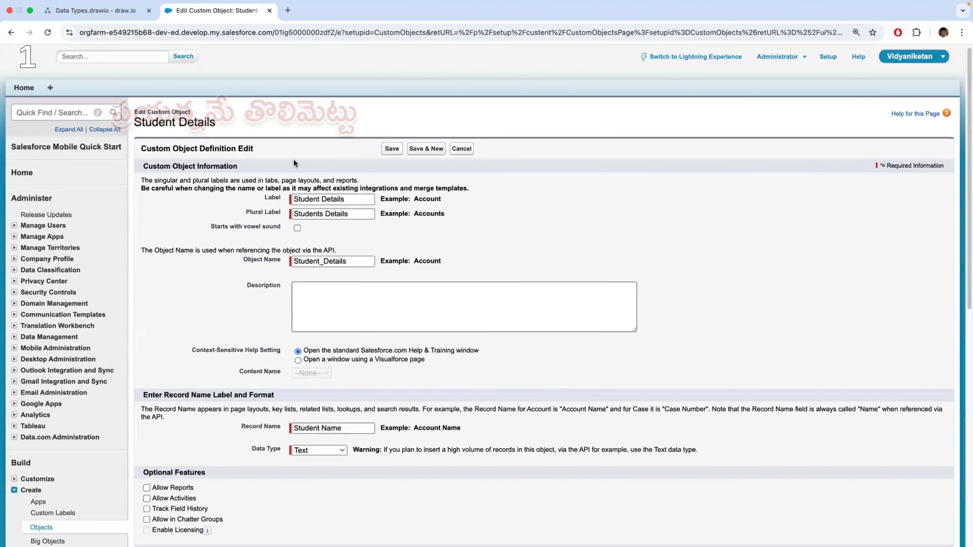
scroll(293, 159, "down", 2)
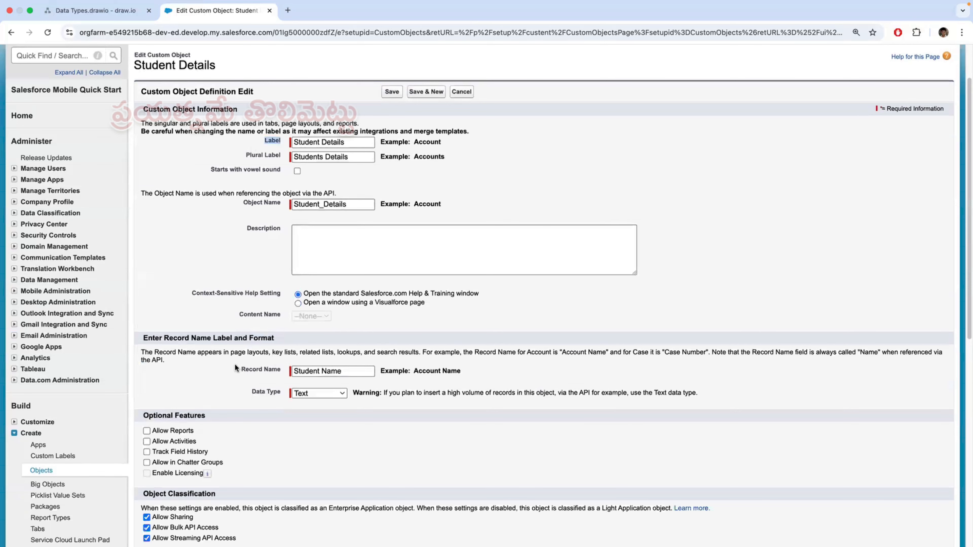
triple_click(274, 367)
scroll(260, 302, "up", 2)
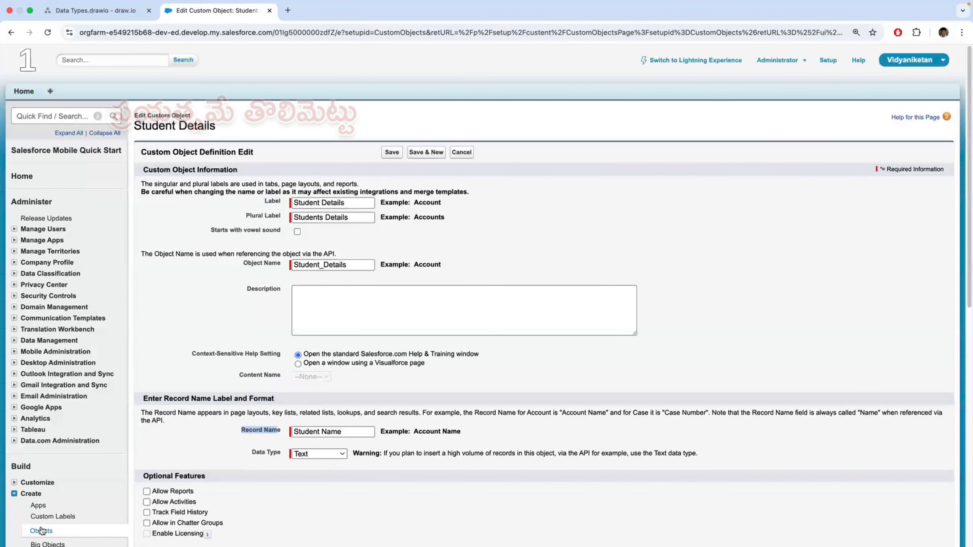
- Go back to the custom objects list, review the deletion warning for Student Details and close it without deleting
key("super+bracketleft")
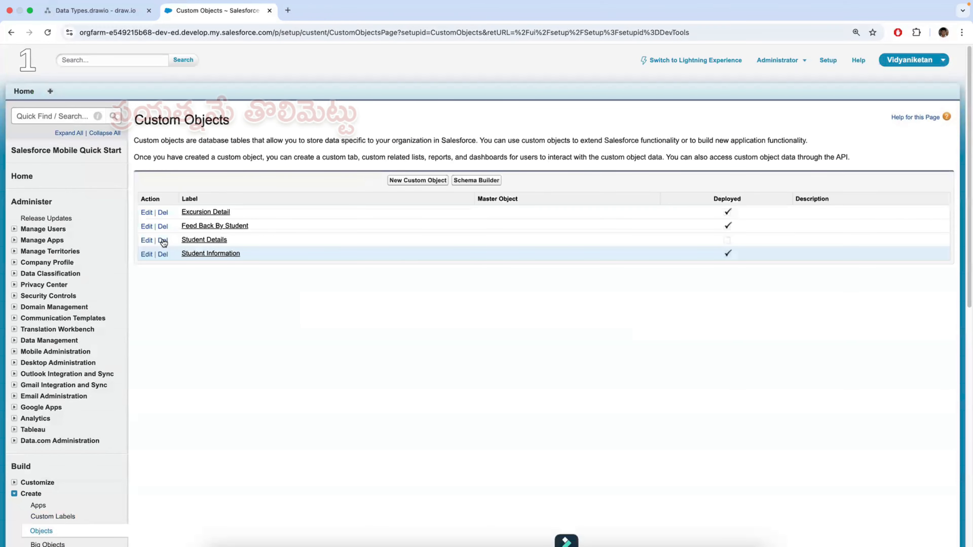
left_click(163, 242)
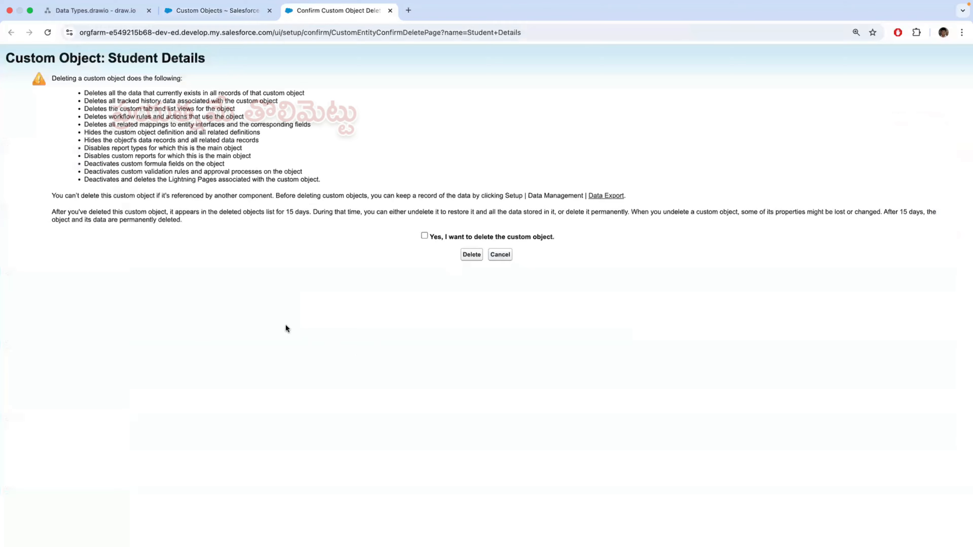
key("super+w")
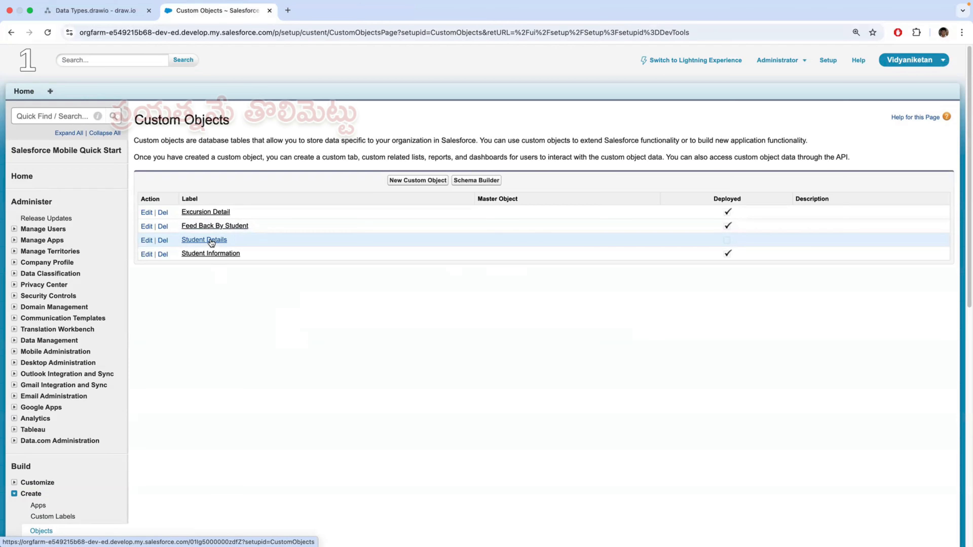
- Open the Student Details definition and look through its standard fields, custom fields, actions and object limits
left_click(212, 244)
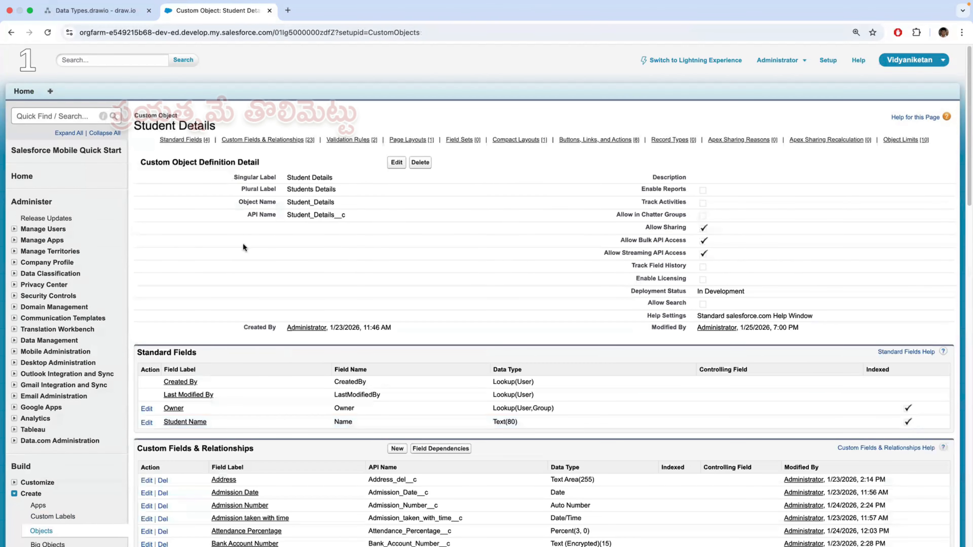
scroll(360, 371, "down", 8)
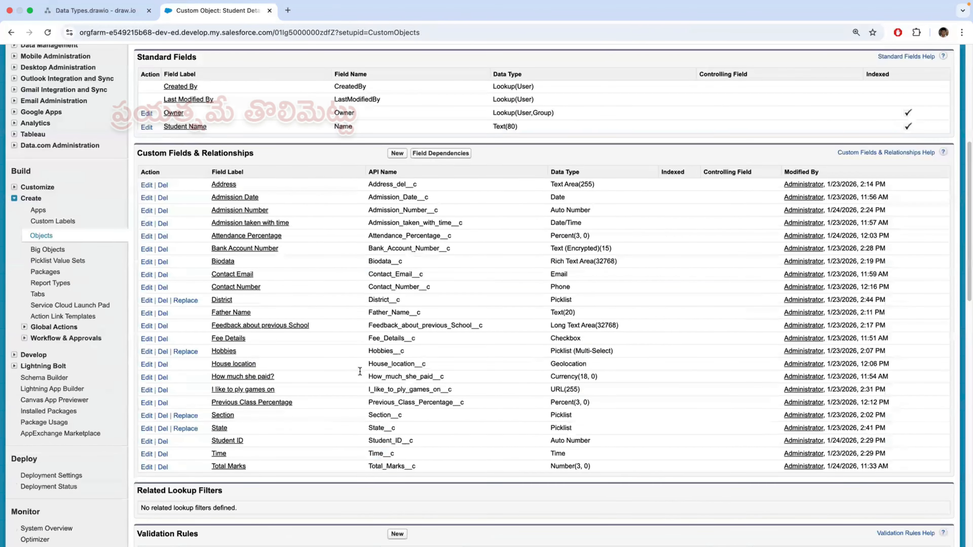
scroll(360, 371, "down", 10)
scroll(359, 371, "down", 10)
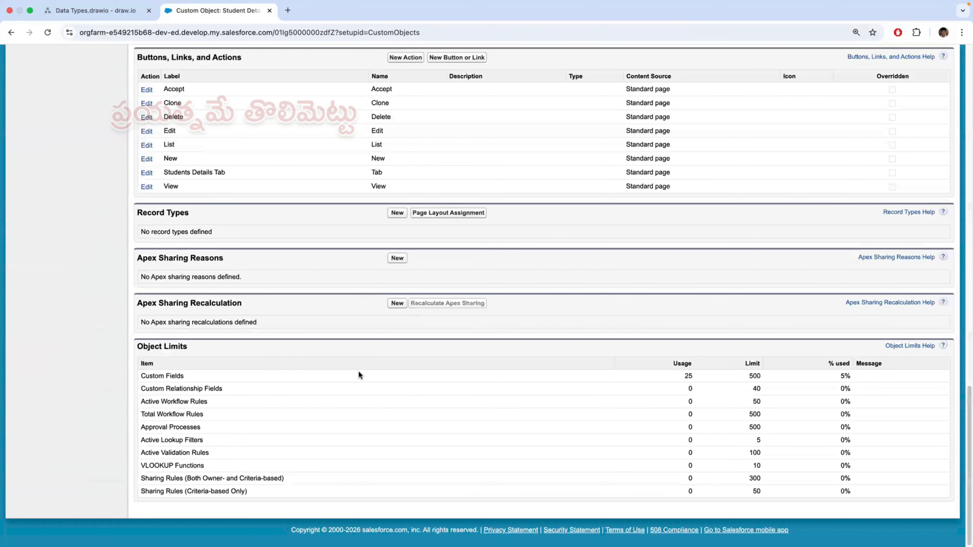
scroll(359, 371, "up", 15)
scroll(359, 370, "up", 9)
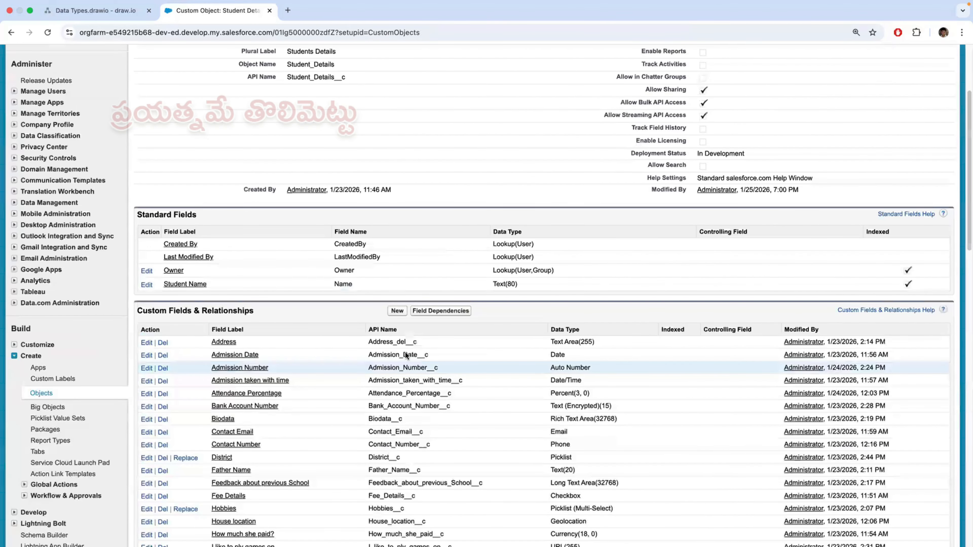
scroll(405, 351, "down", 2)
scroll(132, 56, "up", 5)
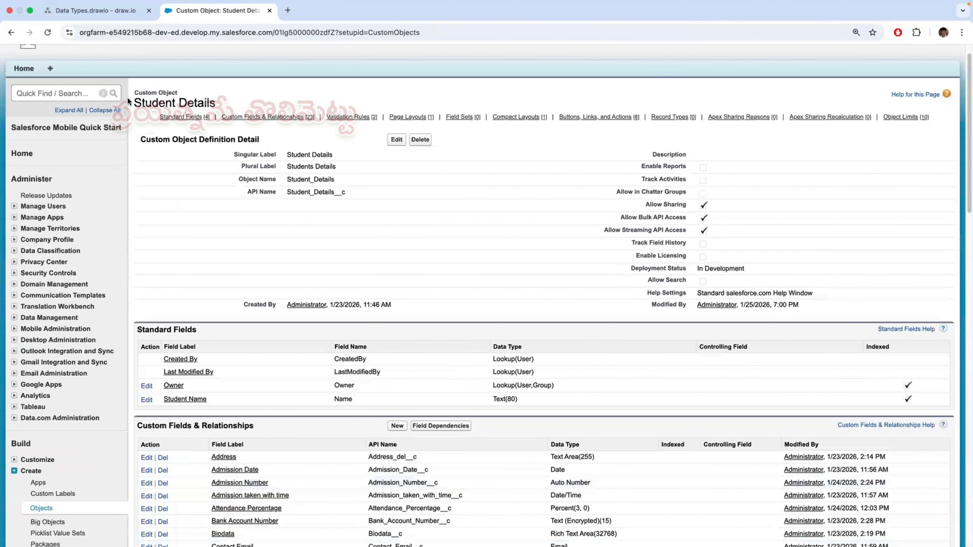
- Switch to draw.io, draw a check mark beside the handwritten "Tab delete" note and underline the word Field
left_click(103, 13)
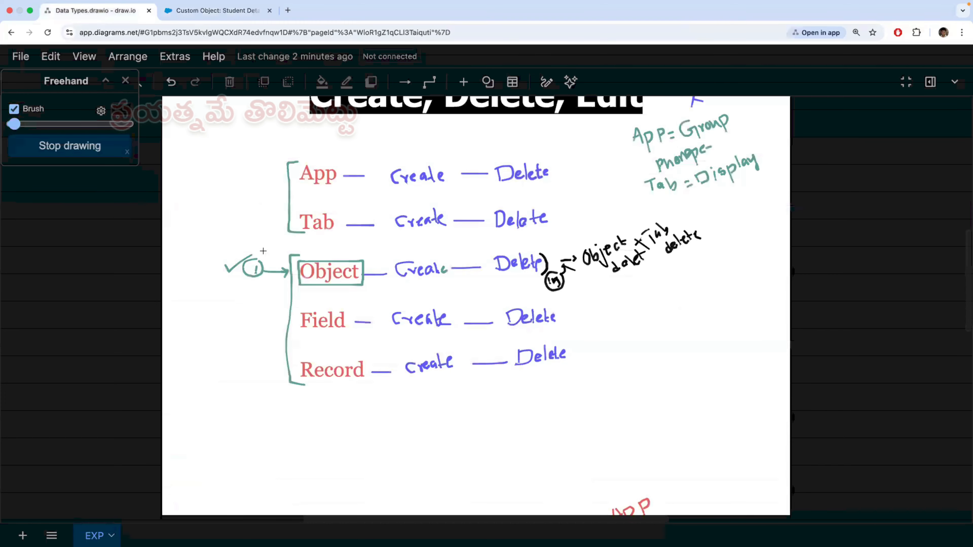
left_click(219, 22)
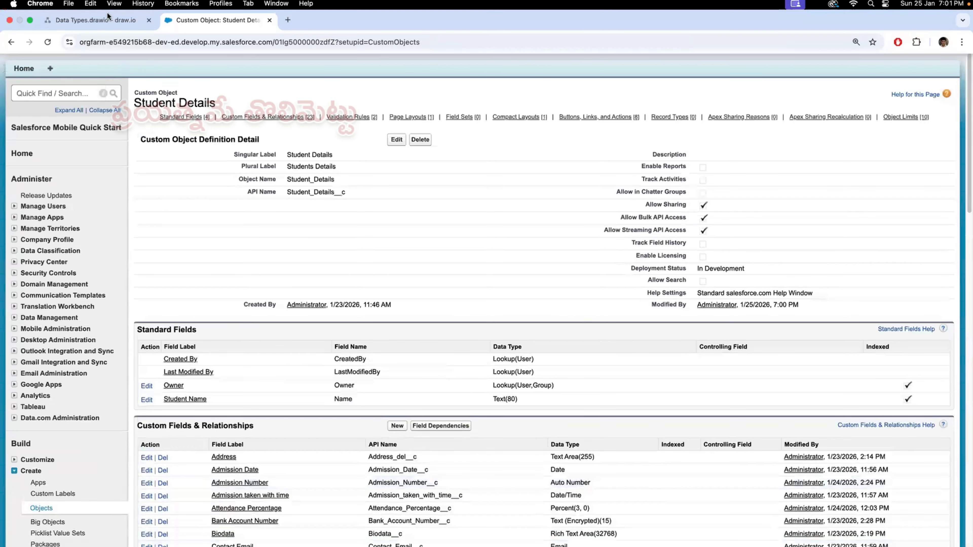
key("ctrl+Tab")
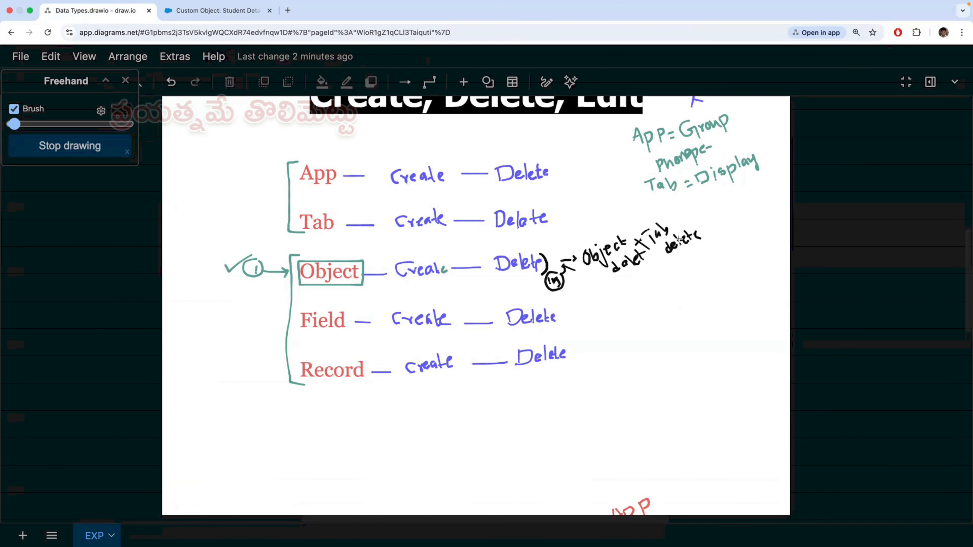
left_click_drag(679, 219, 697, 213)
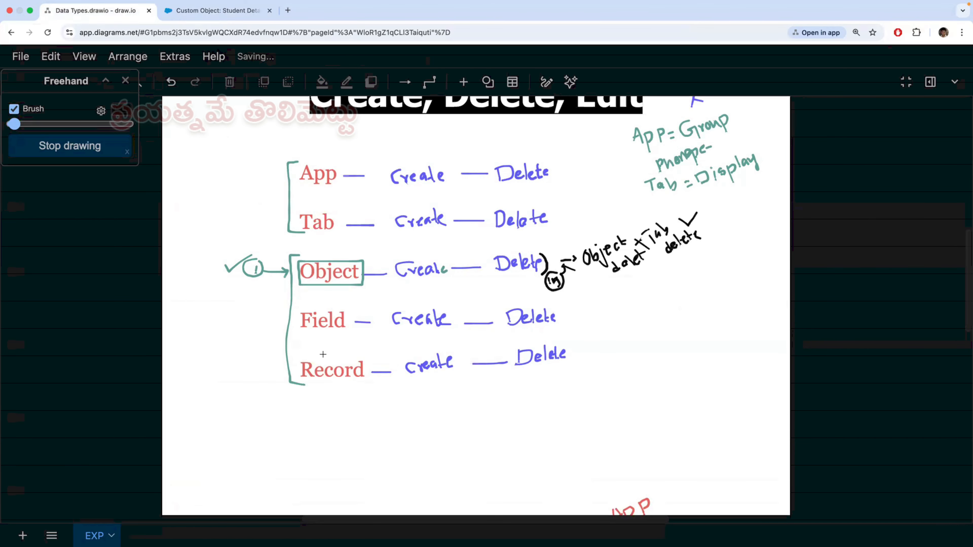
scroll(322, 352, "down", 1)
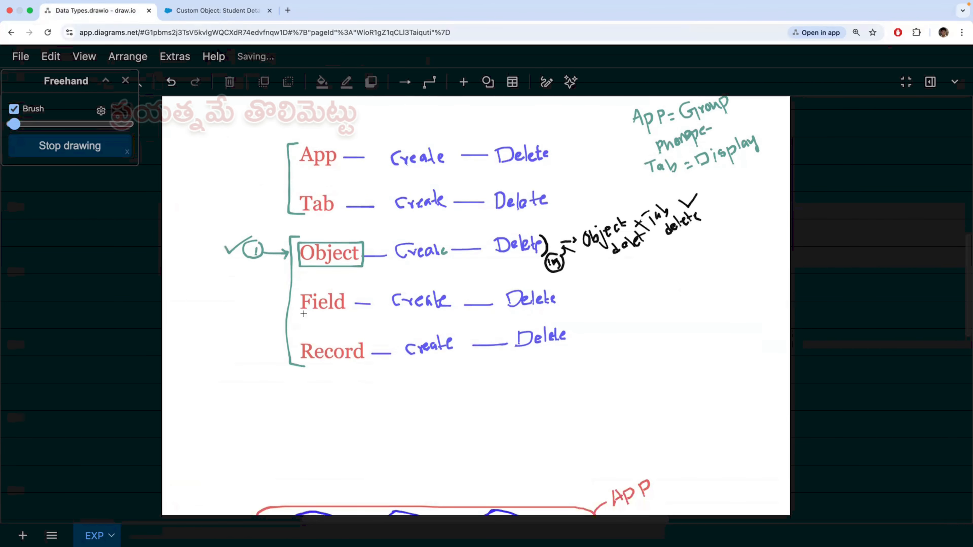
left_click_drag(303, 314, 349, 314)
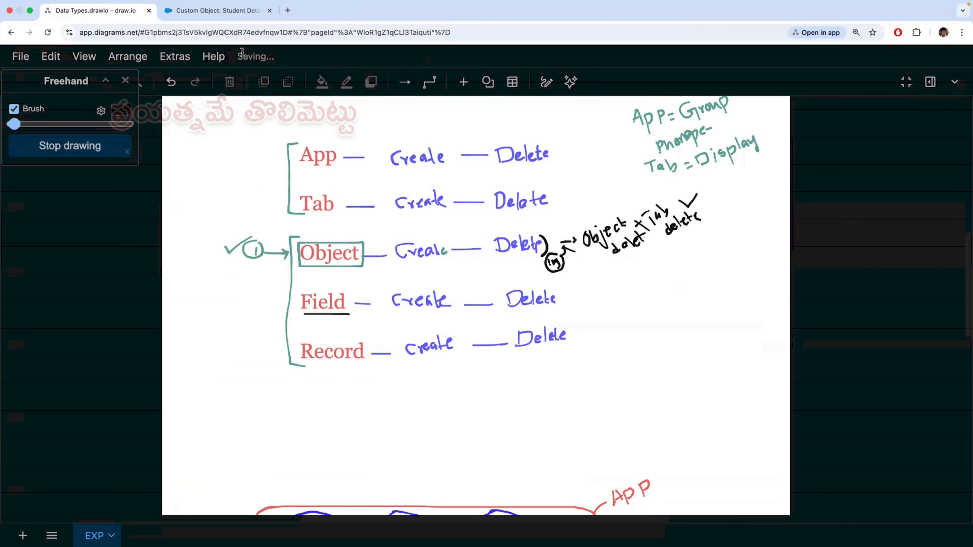
- Switch to Salesforce and examine the Student Details definition and its custom fields alongside the Build setup options
left_click(218, 11)
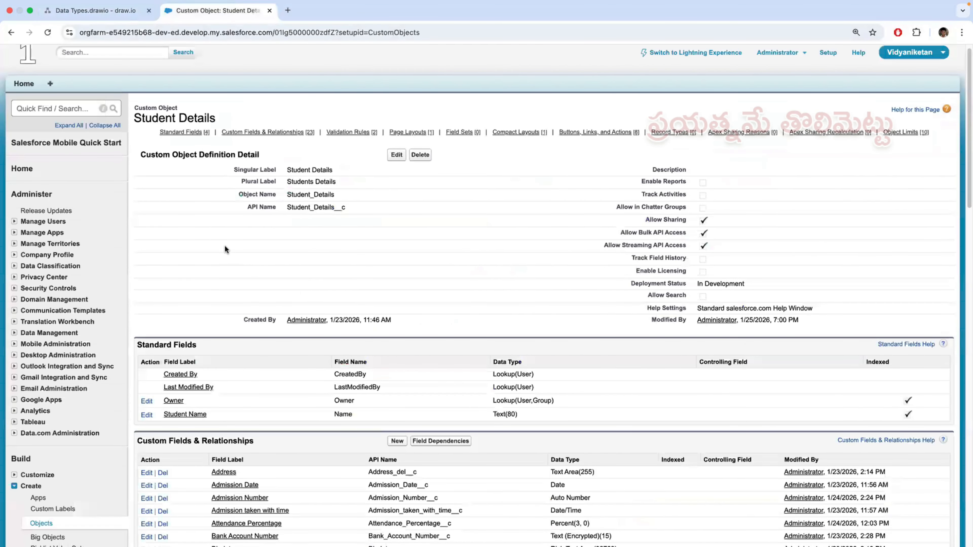
scroll(224, 249, "down", 3)
scroll(224, 249, "up", 4)
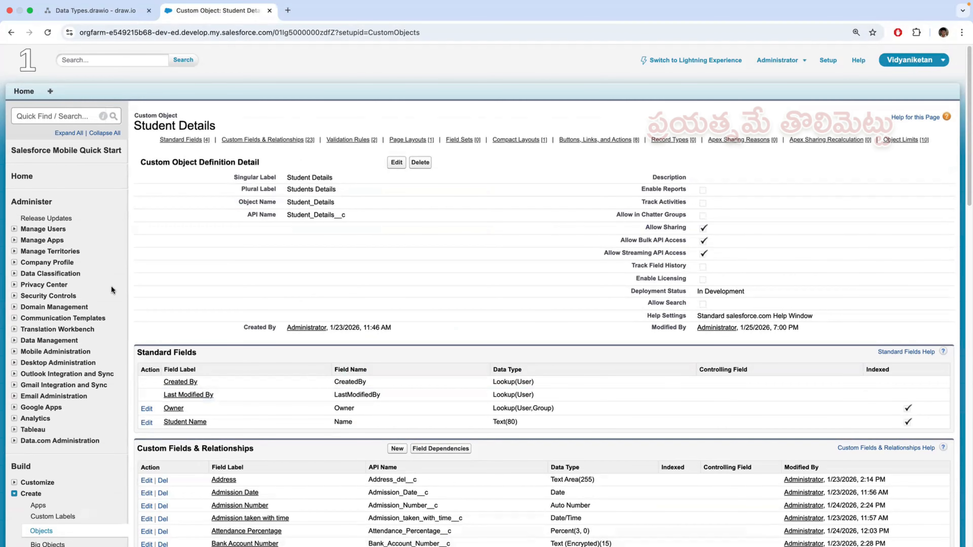
scroll(81, 303, "down", 5)
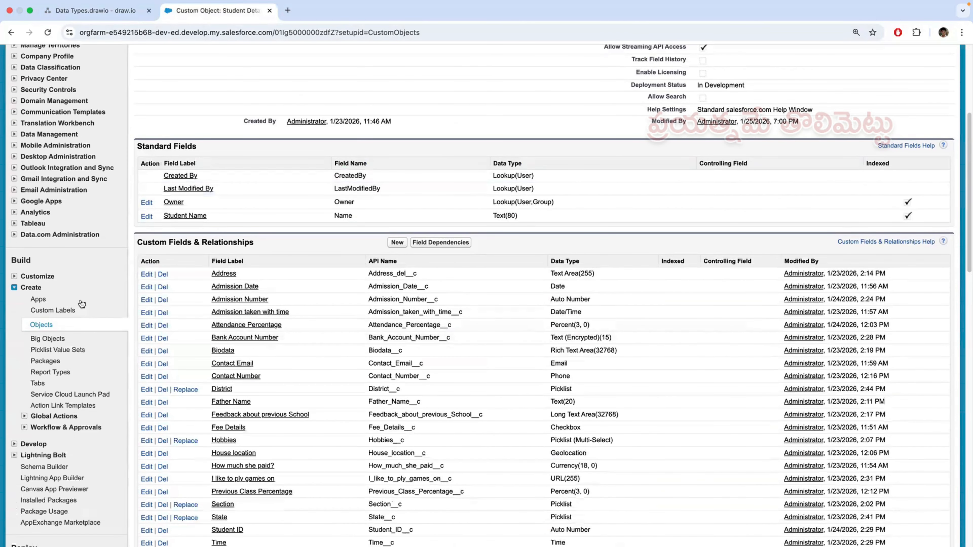
scroll(231, 168, "up", 6)
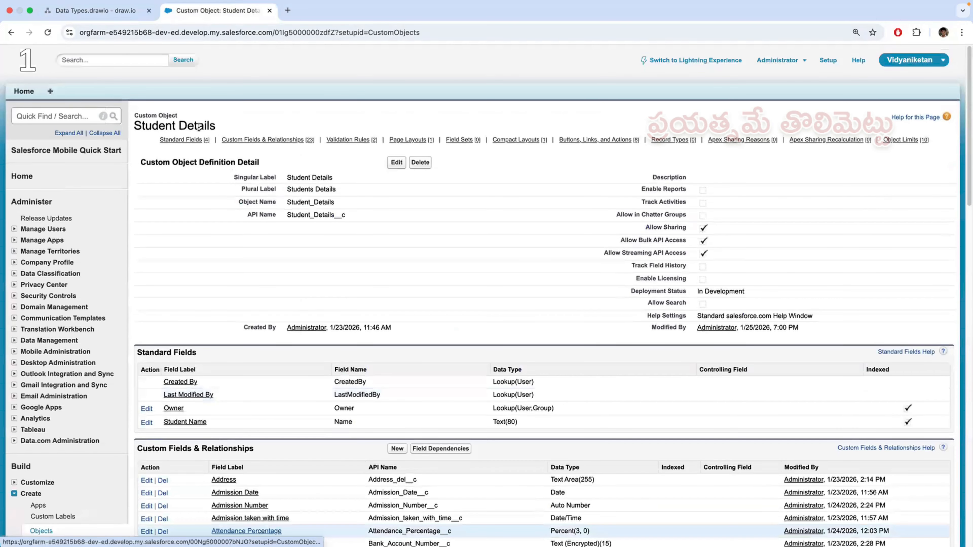
left_click_drag(220, 127, 140, 126)
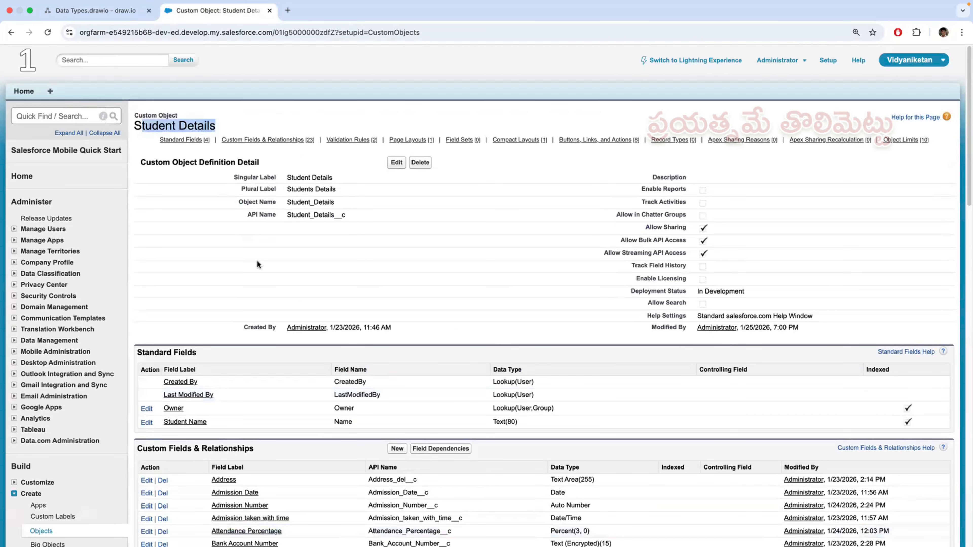
scroll(65, 285, "down", 6)
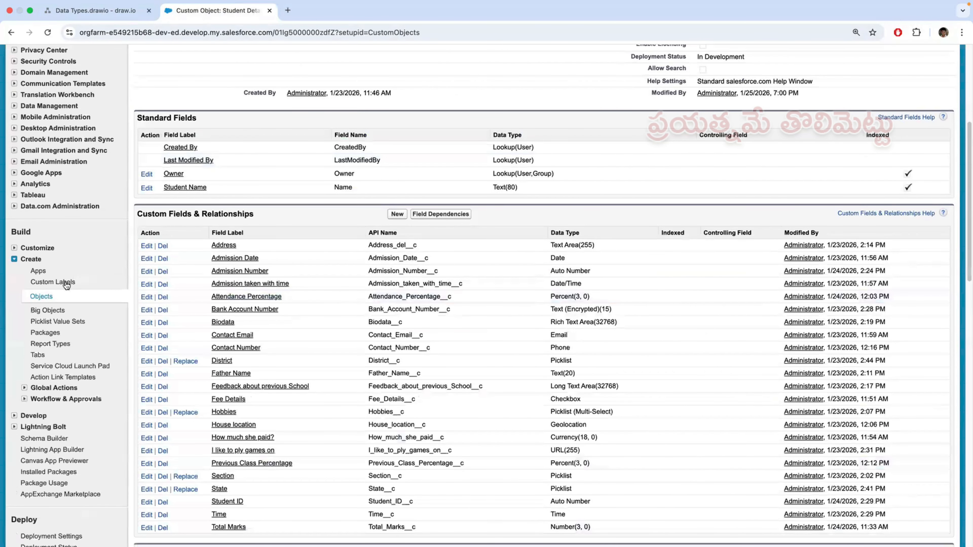
scroll(66, 285, "down", 2)
scroll(122, 152, "up", 8)
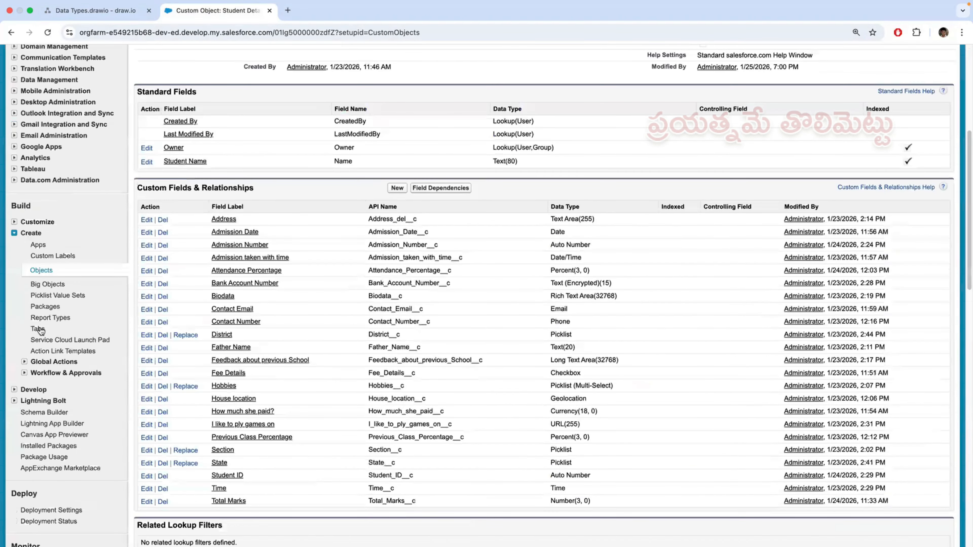
- Start a new custom object tab for the Student Details object and give it the Globe tab style
left_click(38, 328)
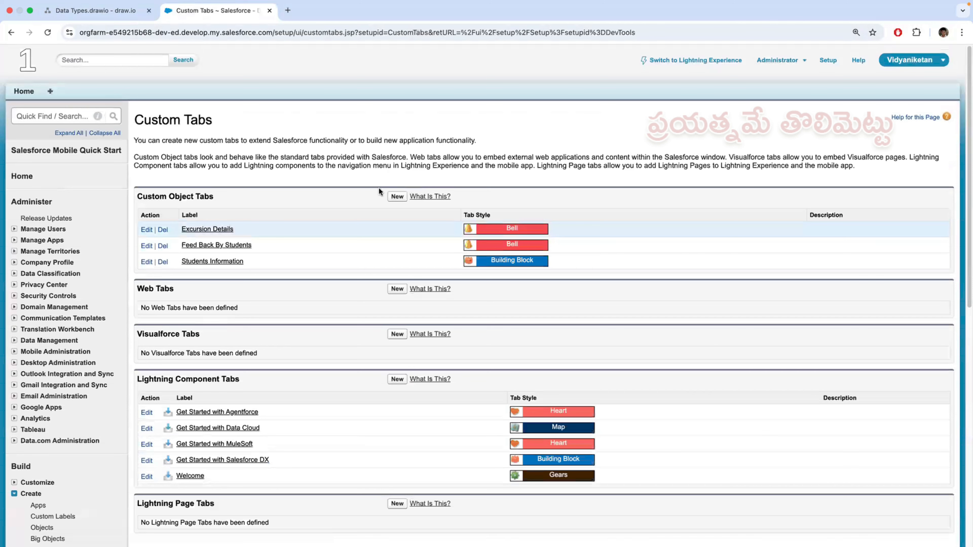
left_click(397, 196)
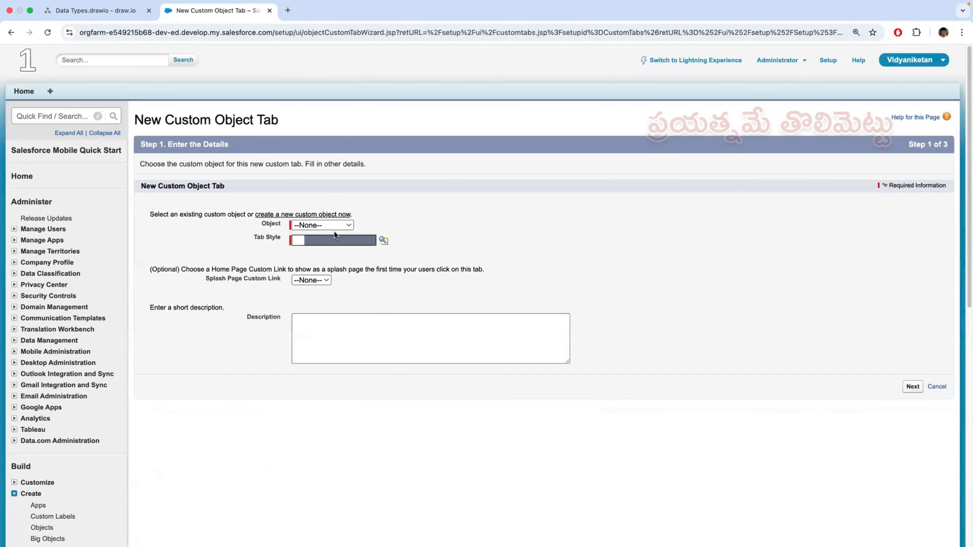
left_click(333, 229)
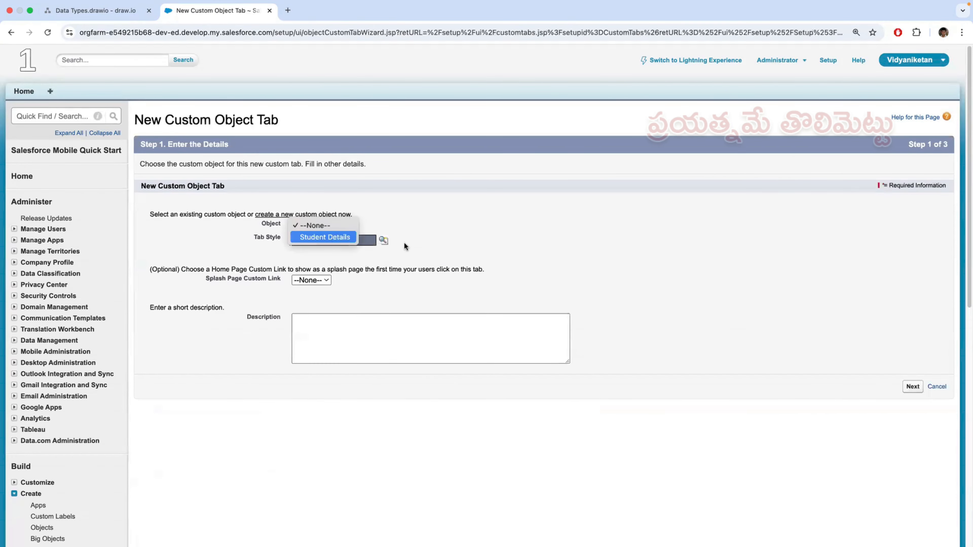
left_click(333, 236)
left_click(309, 240)
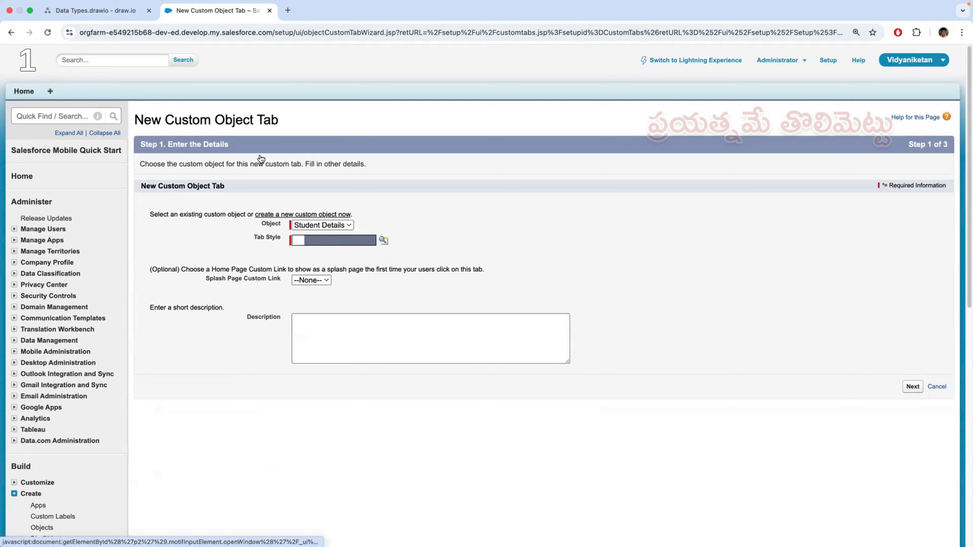
left_click(260, 149)
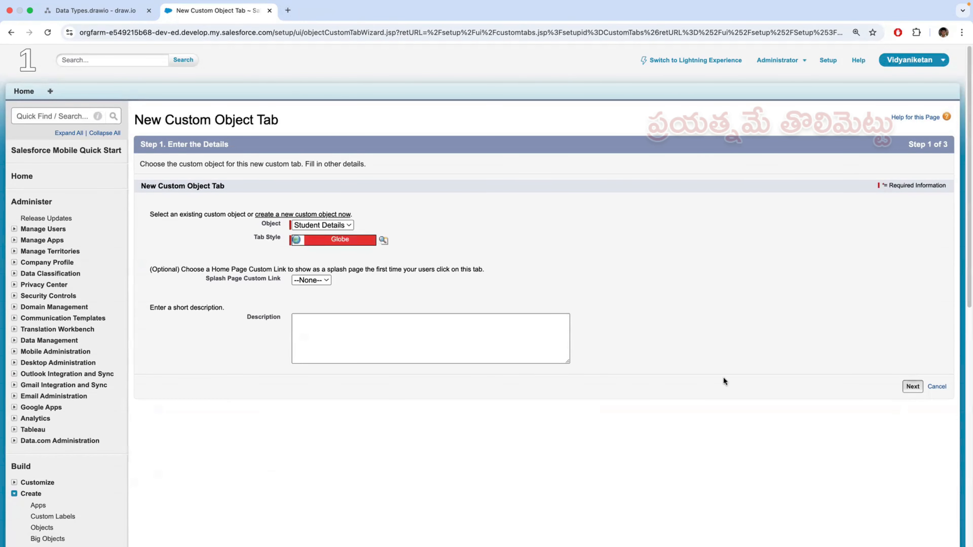
- Save the new tab with the default profile visibility and custom app selections, and open the Students Details tab
scroll(898, 438, "down", 10)
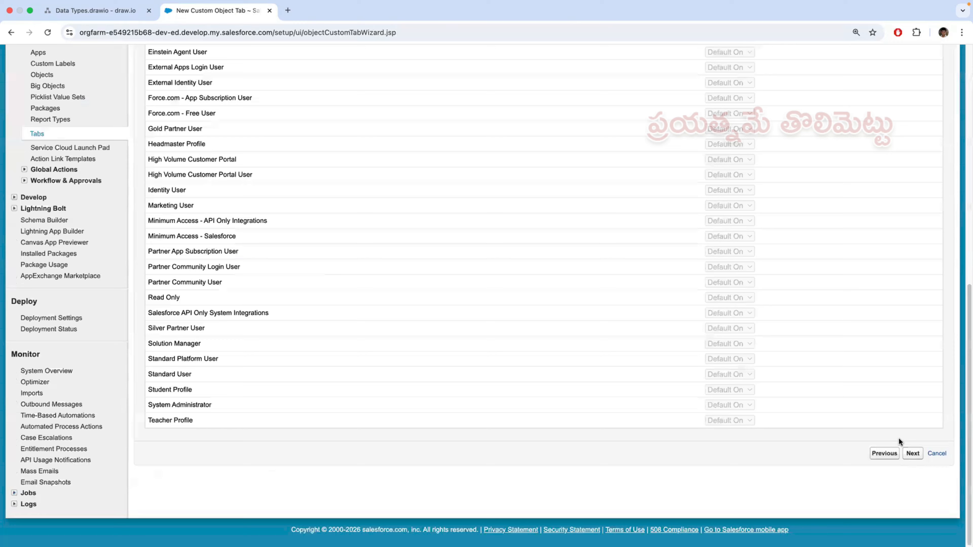
left_click(913, 453)
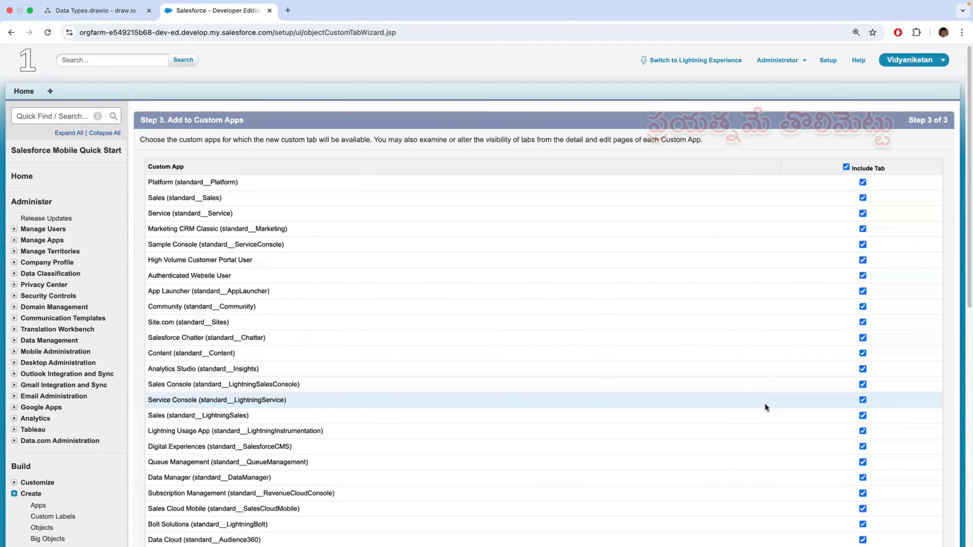
scroll(765, 404, "down", 10)
left_click(911, 339)
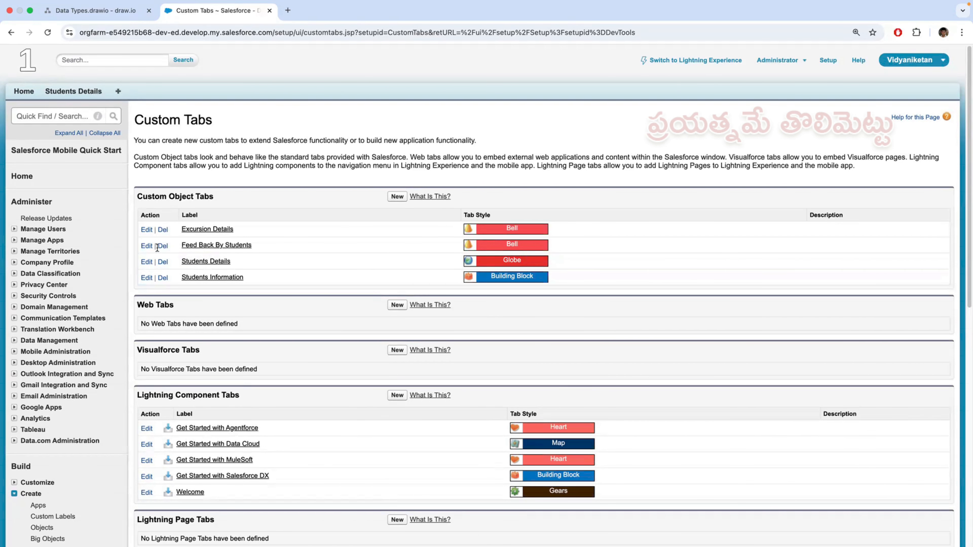
left_click(70, 96)
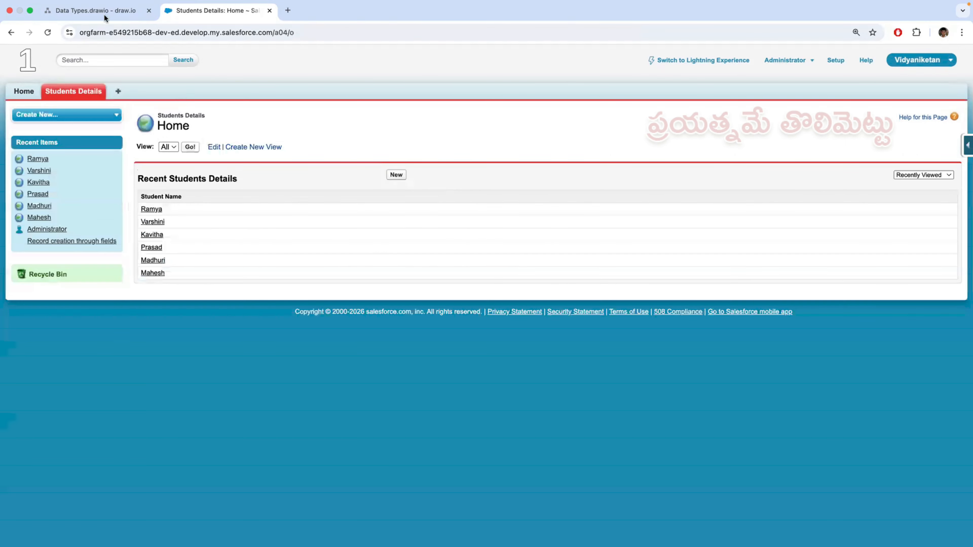
- Switch to draw.io and review the create/delete notes and the diagram of app, tab, object, fields and records
left_click(105, 16)
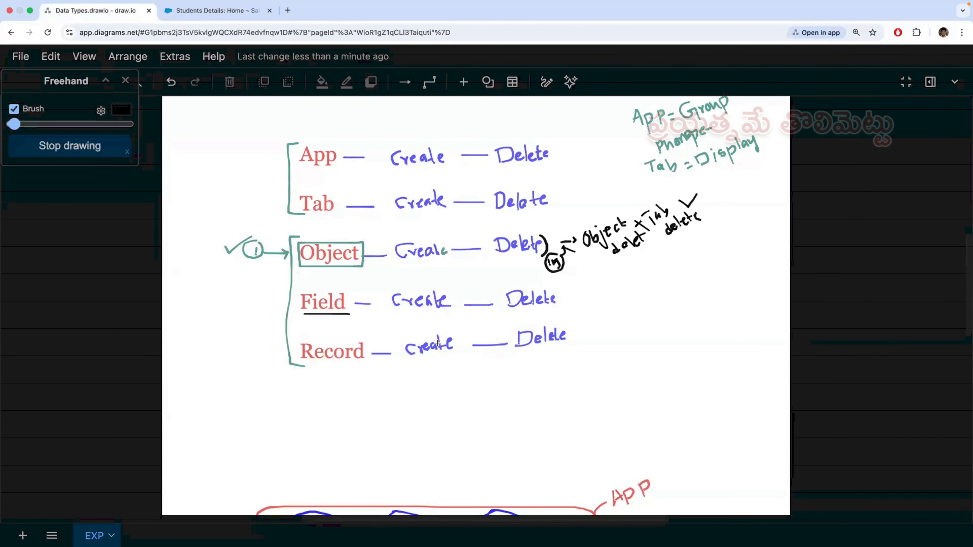
scroll(493, 302, "down", 1)
scroll(494, 302, "down", 10)
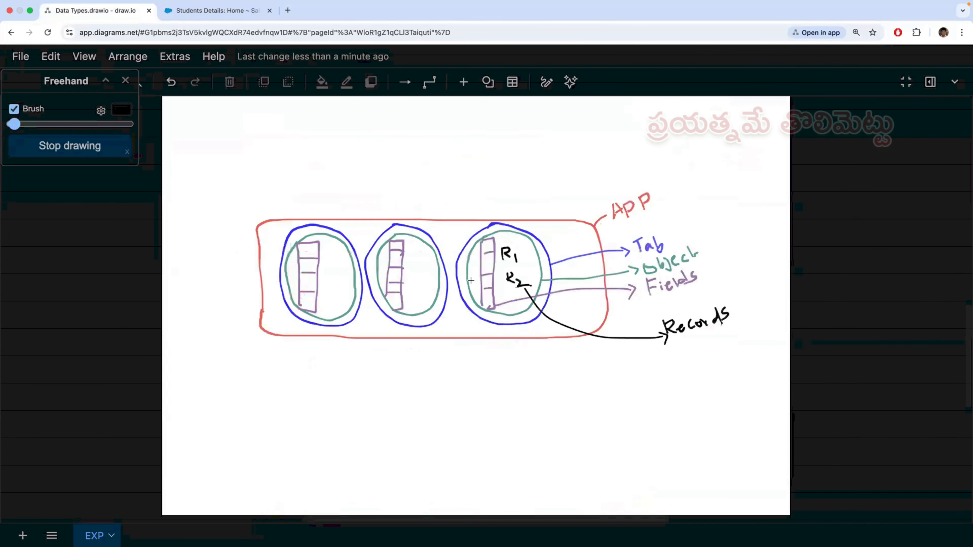
scroll(487, 293, "up", 1)
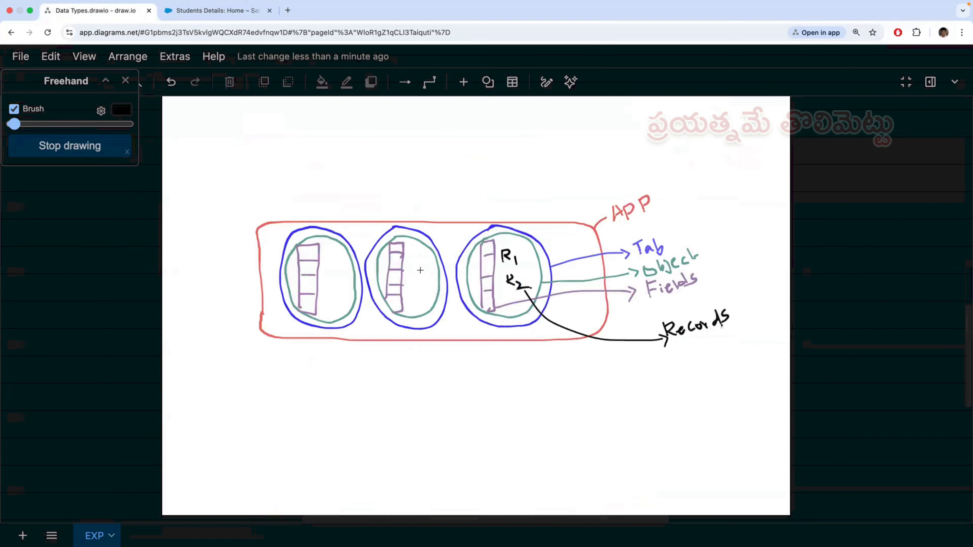
scroll(420, 270, "up", 8)
scroll(147, 278, "up", 3)
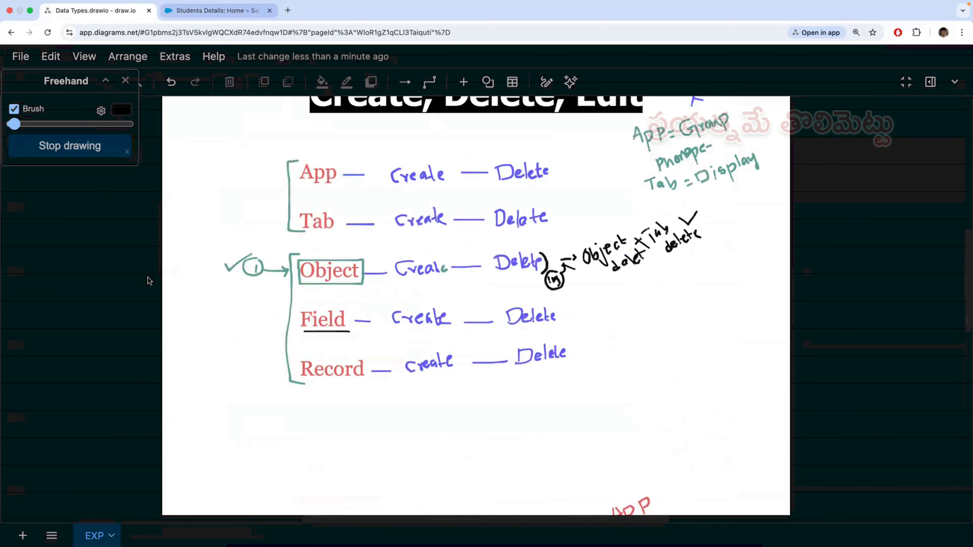
- Switch to Salesforce, open the second recent student record in a separate browser tab, look through its fields and return to the list
key("ctrl+Tab")
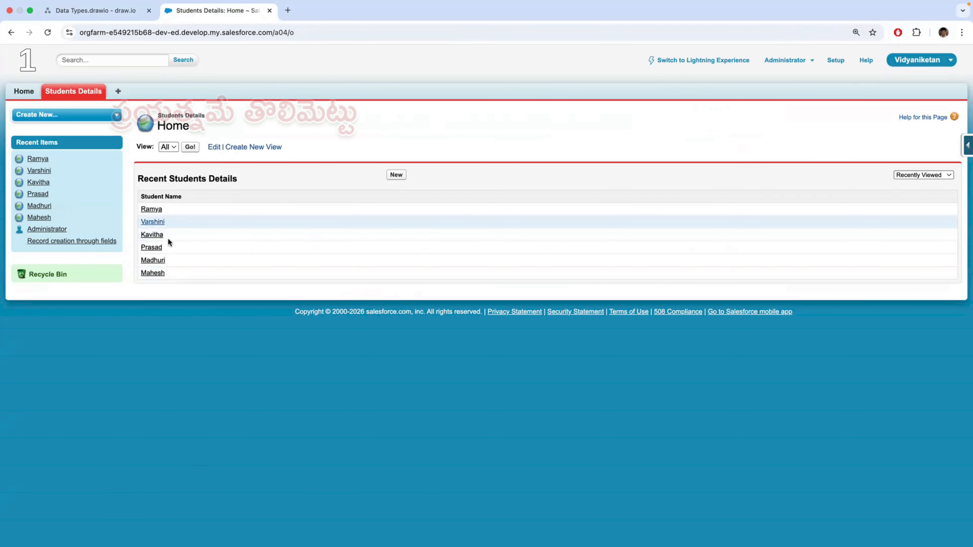
right_click(155, 224)
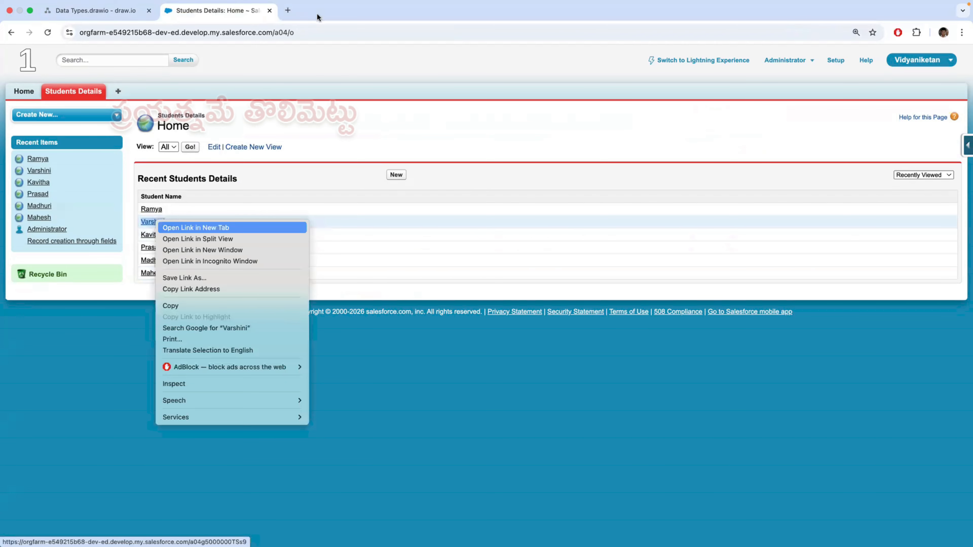
key("Return")
key("ctrl+Tab")
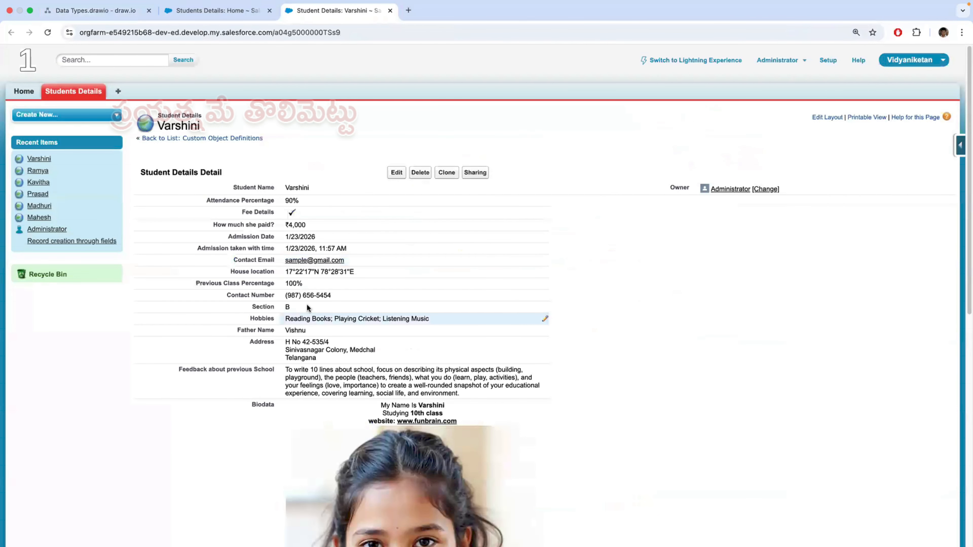
scroll(298, 299, "down", 2)
scroll(278, 281, "down", 10)
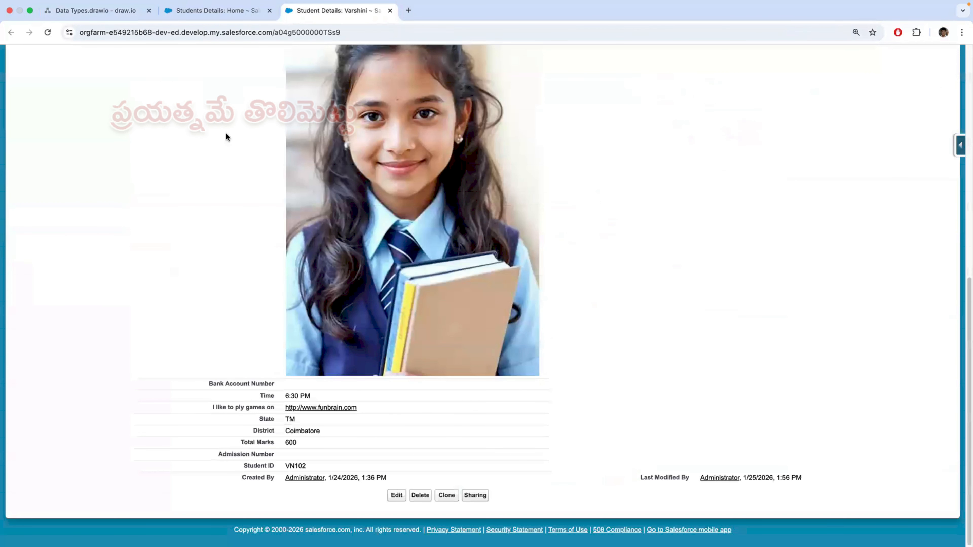
scroll(226, 132, "up", 10)
key("ctrl+shift+Tab")
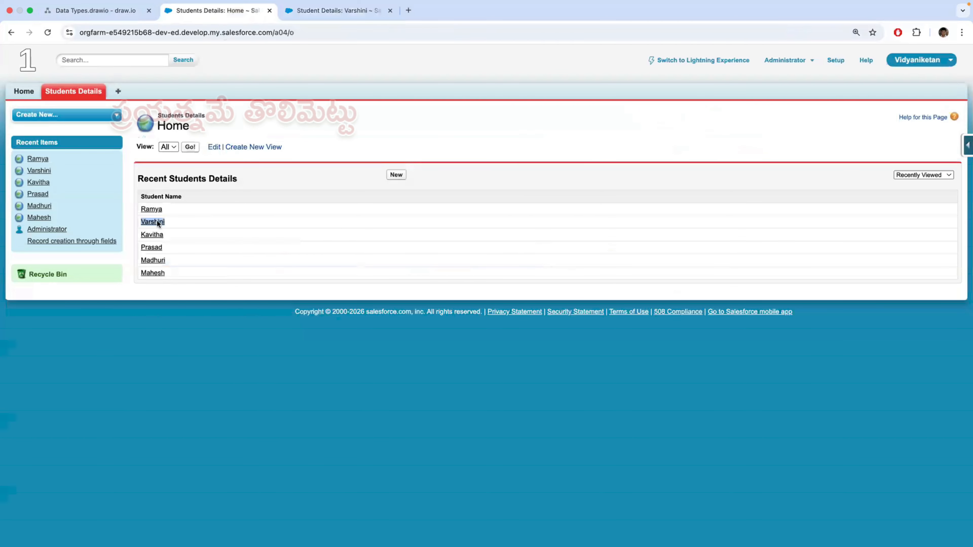
- Open the Student Details custom object definition from Setup and look through its custom fields
left_click(835, 61)
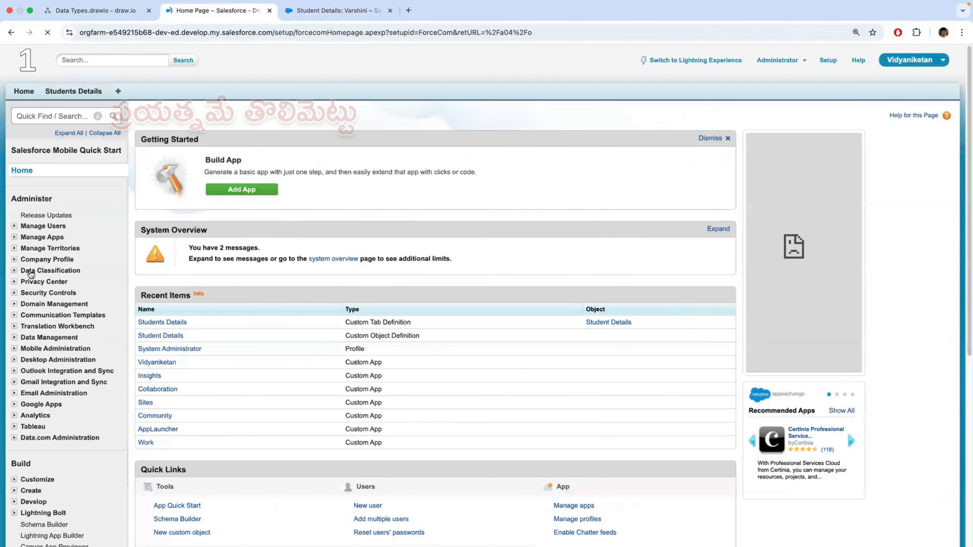
scroll(44, 264, "down", 6)
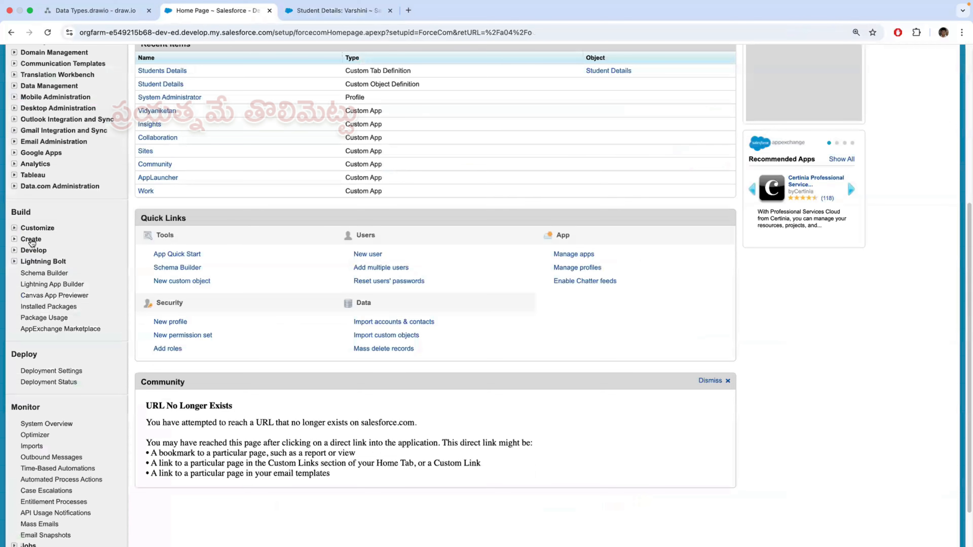
left_click(33, 242)
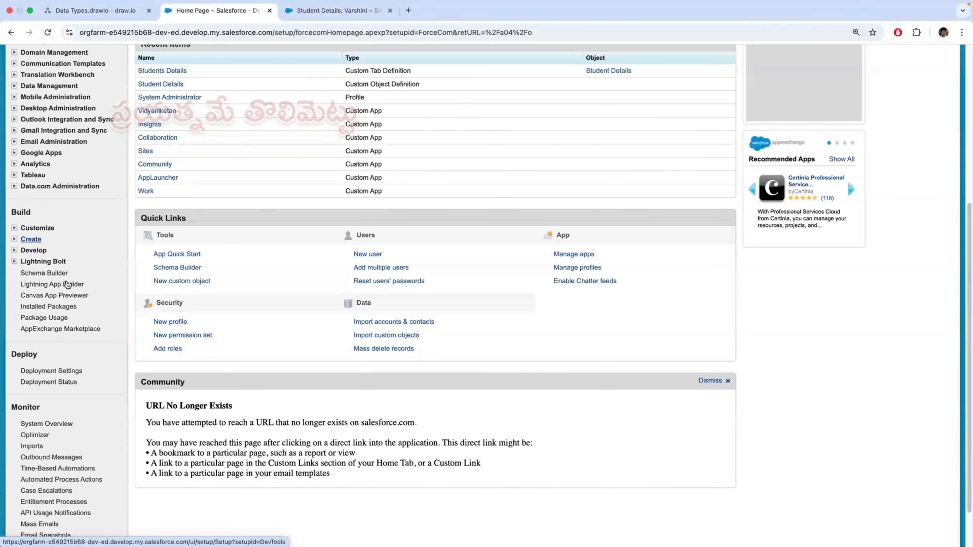
scroll(63, 321, "down", 5)
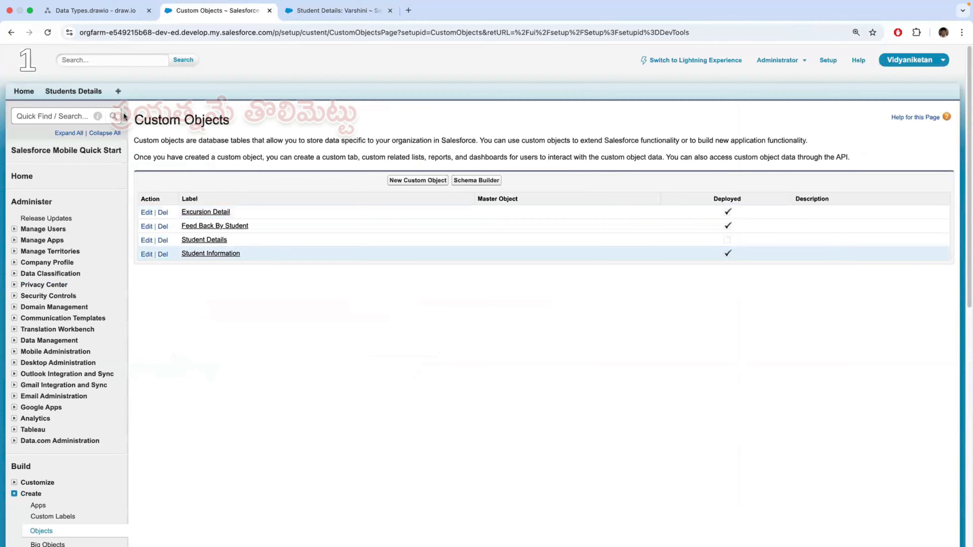
left_click(206, 244)
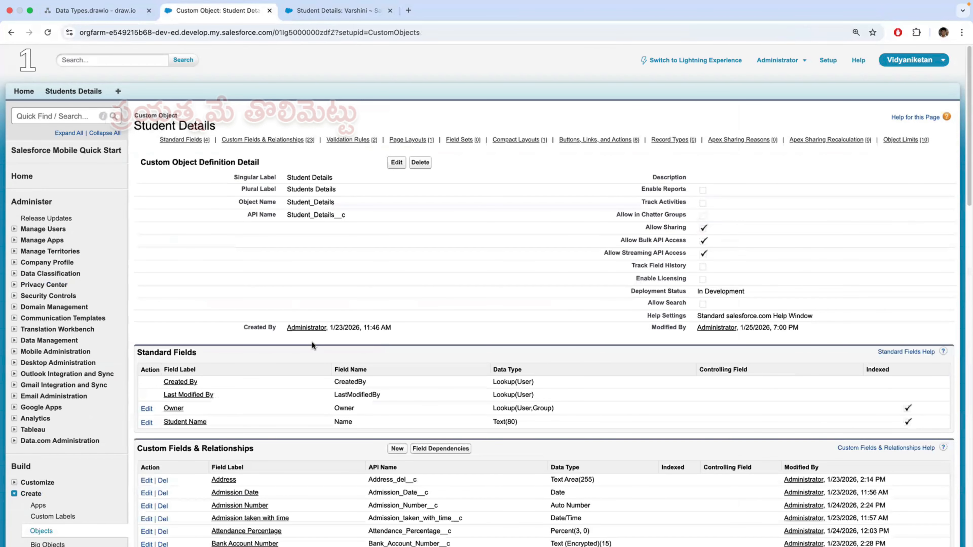
scroll(312, 345, "down", 5)
scroll(312, 345, "down", 3)
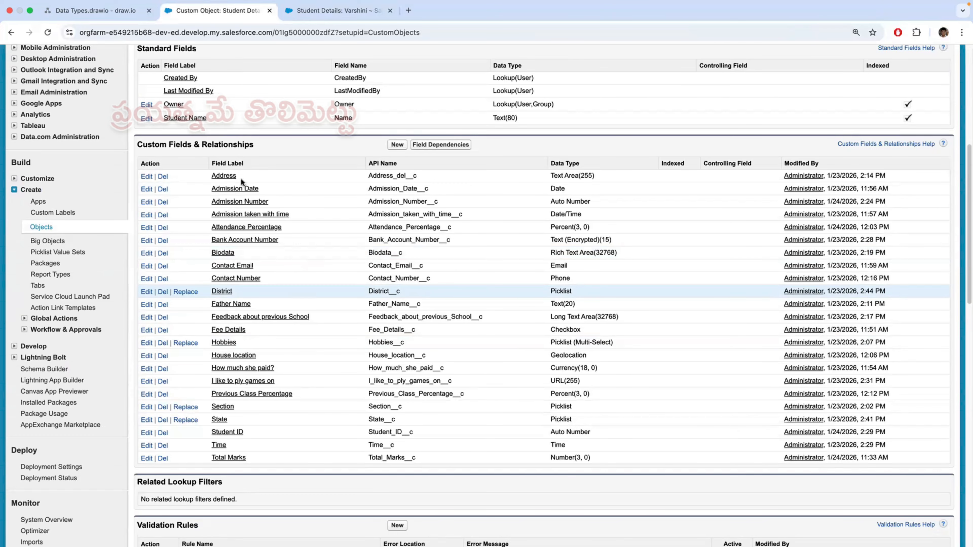
- Highlight the Address field in the object definition and compare it with the address in the open student record
left_click_drag(240, 176, 142, 175)
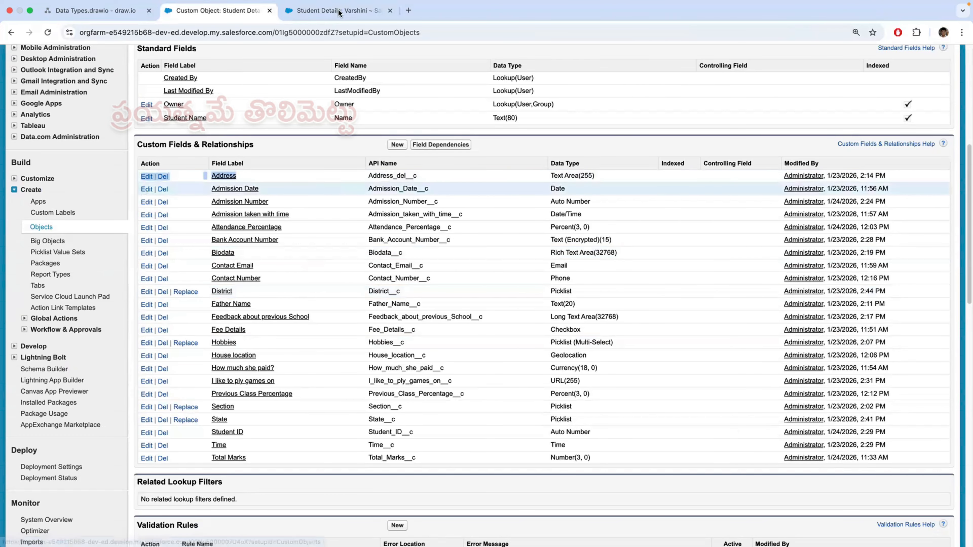
key("ctrl+Tab")
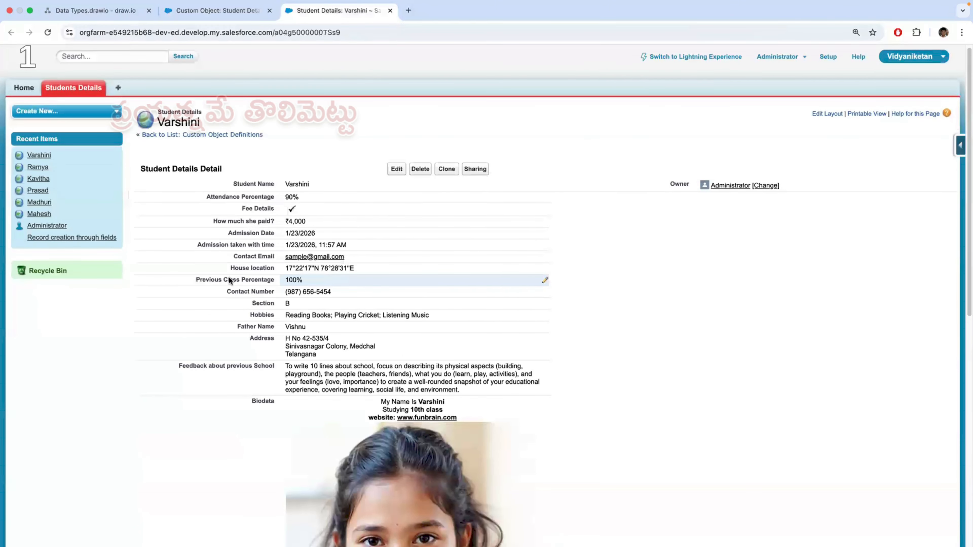
scroll(243, 269, "down", 2)
mouse_move(243, 267)
left_mouse_down()
mouse_move(368, 267)
mouse_move(360, 284)
left_mouse_up()
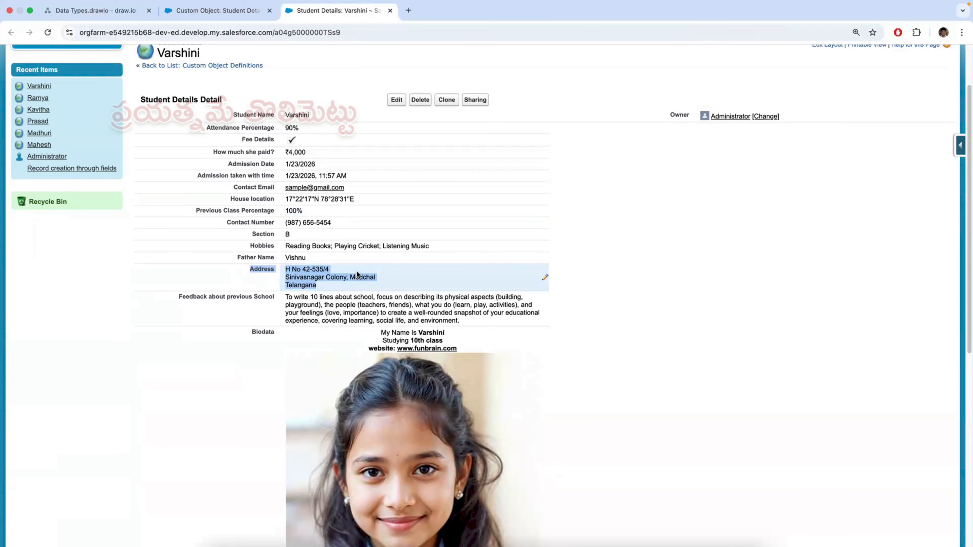
left_click(256, 269)
left_click(222, 11)
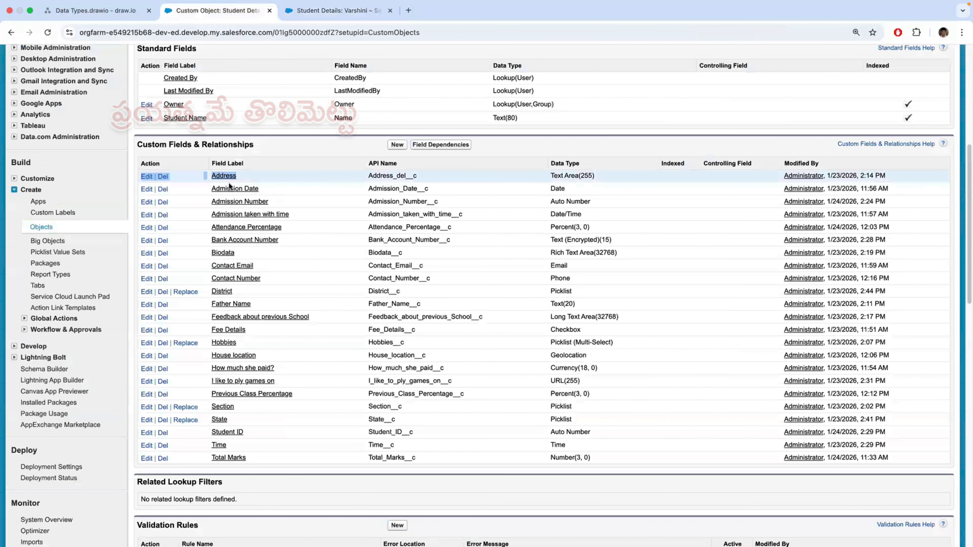
- Open the Address field for editing, review its settings and return to the Student Details custom fields without saving
left_click(184, 184)
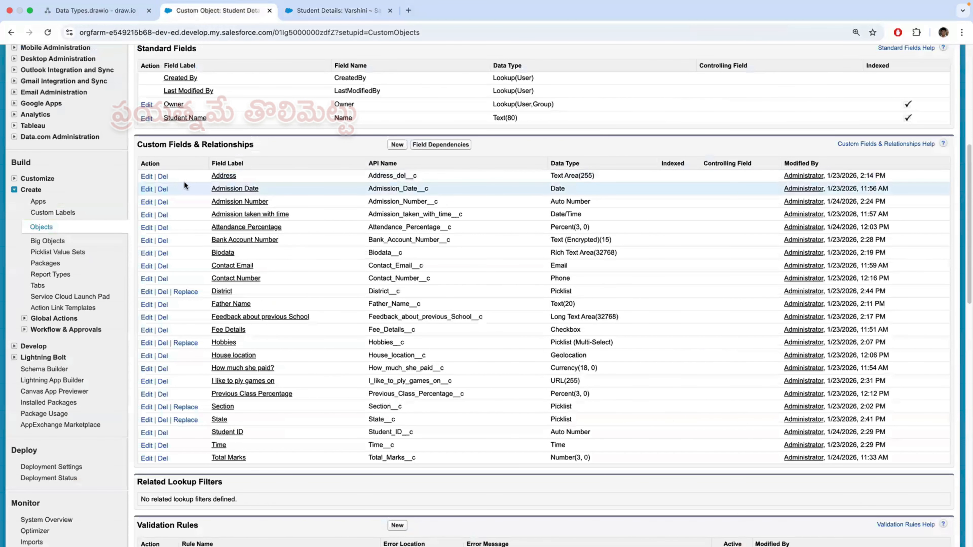
left_click(146, 177)
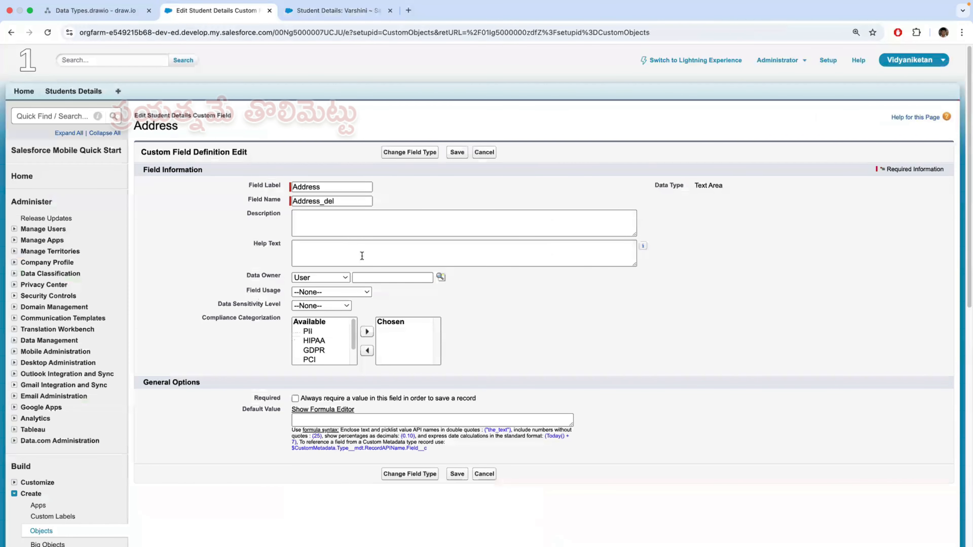
scroll(397, 267, "down", 1)
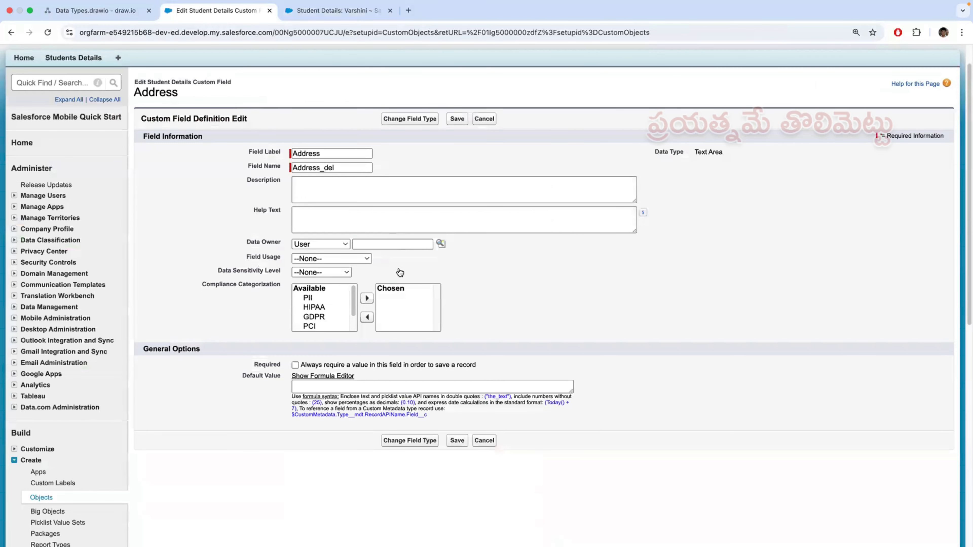
scroll(400, 272, "down", 5)
scroll(397, 271, "up", 6)
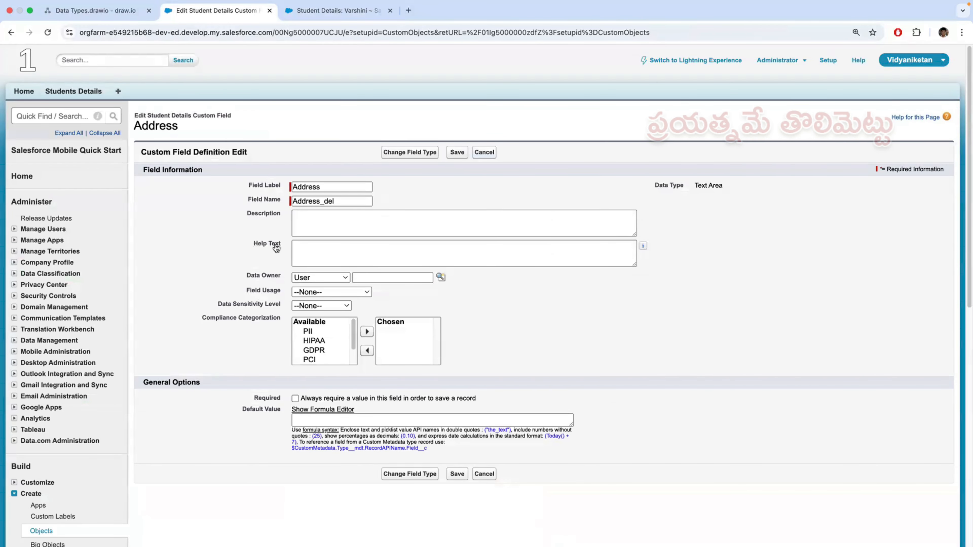
scroll(279, 316, "down", 1)
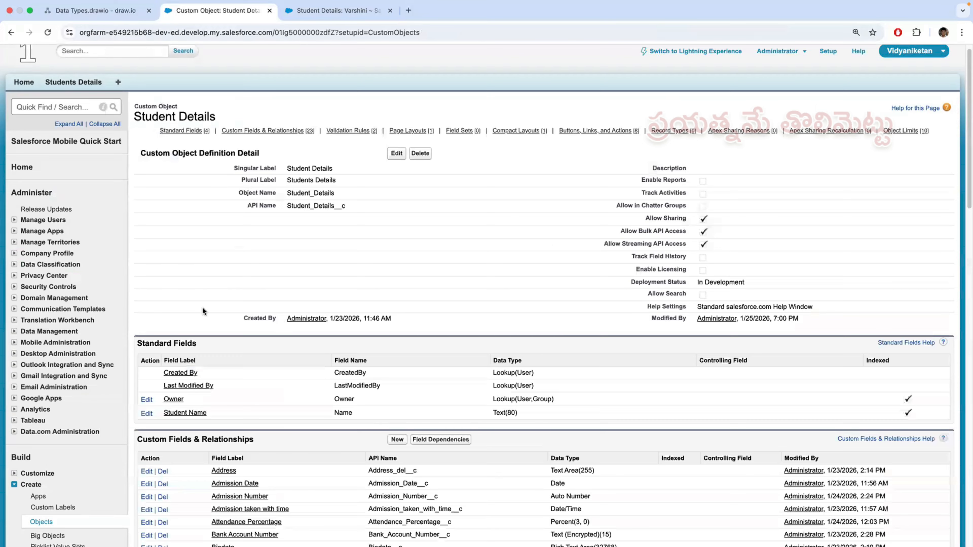
scroll(203, 308, "down", 5)
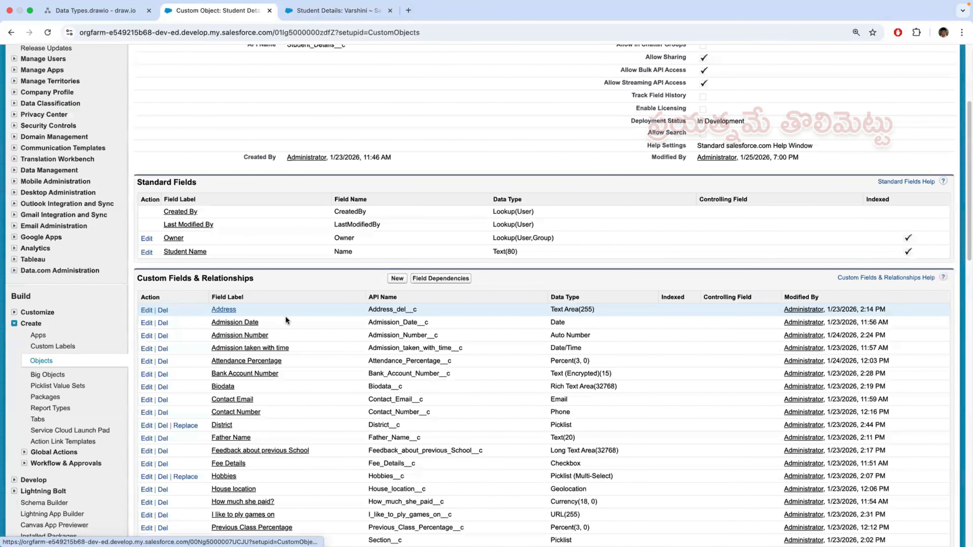
scroll(156, 442, "down", 5)
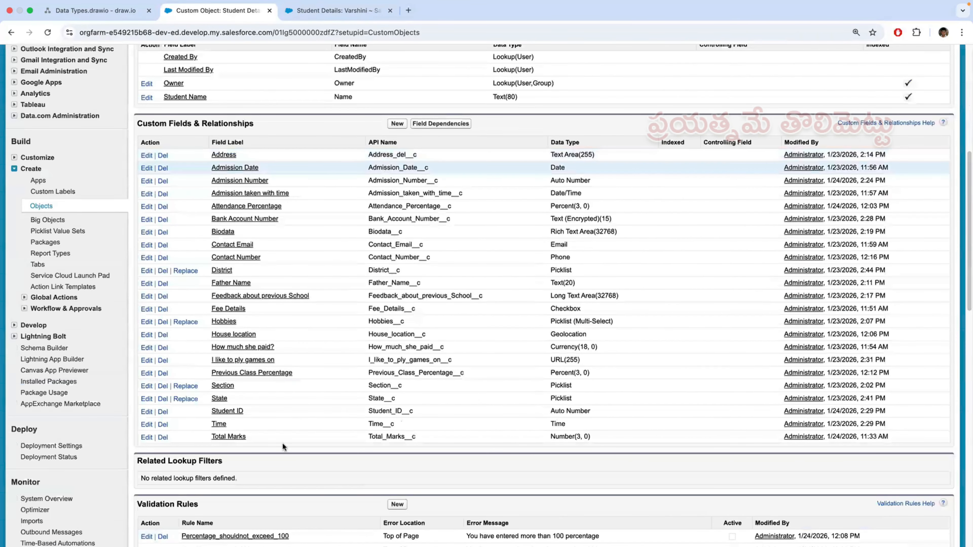
- Look through the Student Details custom fields, highlight the address in the open student record and return to the object definition
scroll(198, 274, "up", 5)
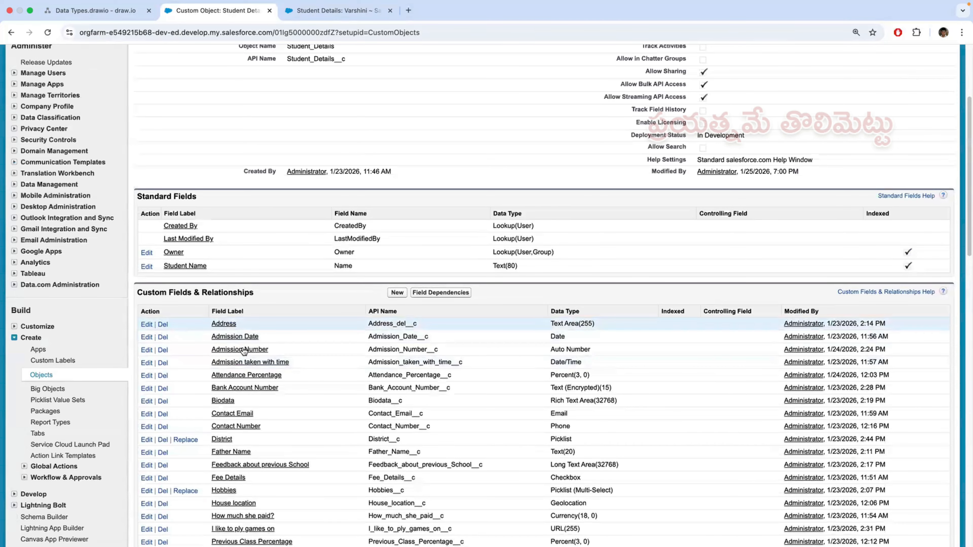
scroll(263, 227, "down", 13)
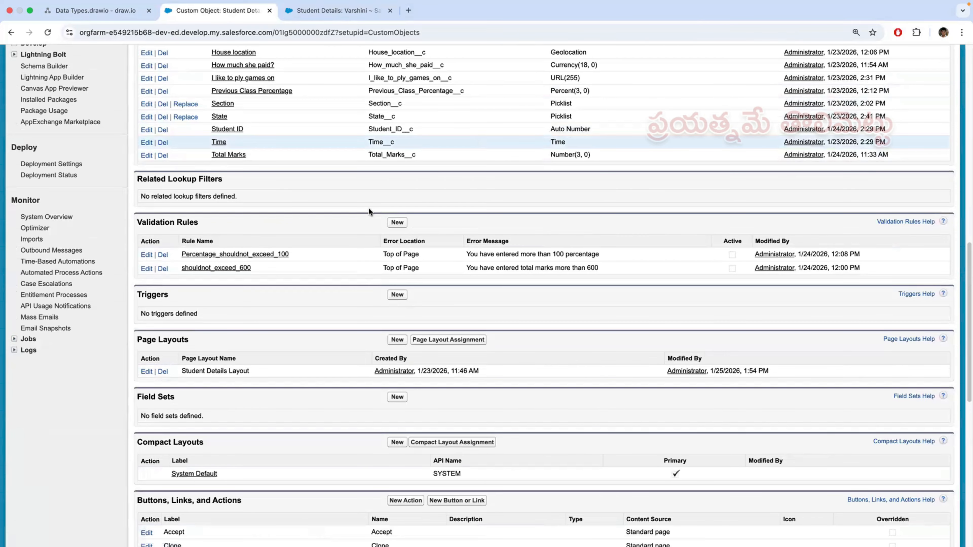
scroll(365, 214, "up", 10)
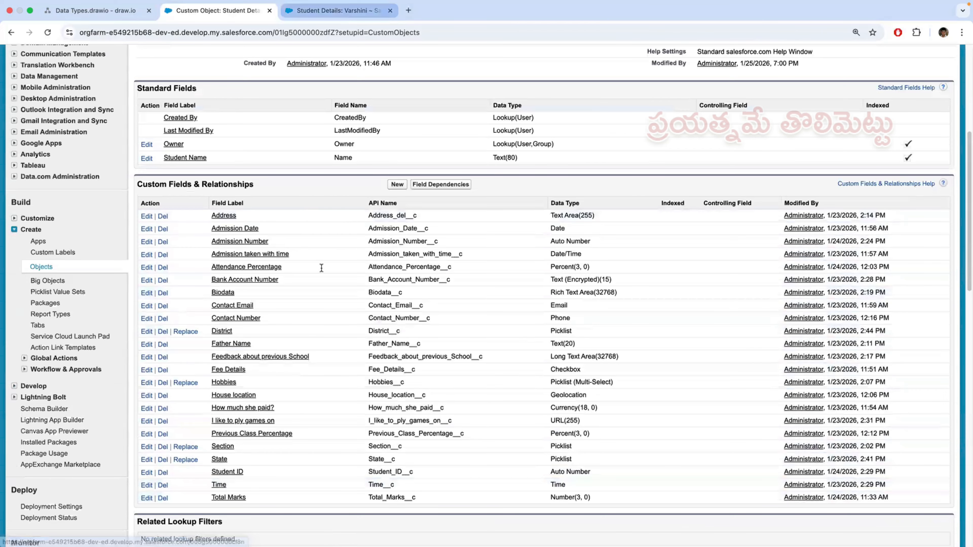
key("ctrl+Tab")
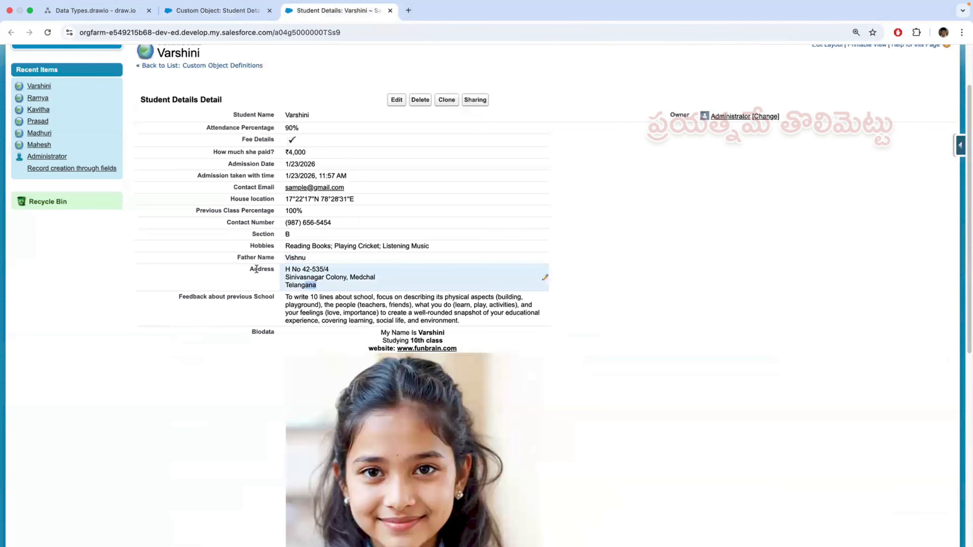
left_click_drag(256, 269, 259, 269)
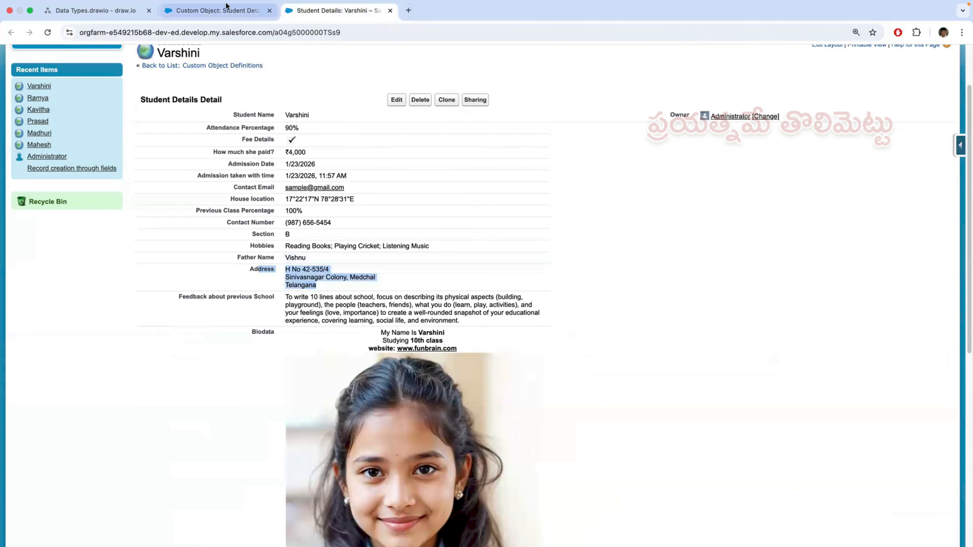
key("ctrl+shift+Tab")
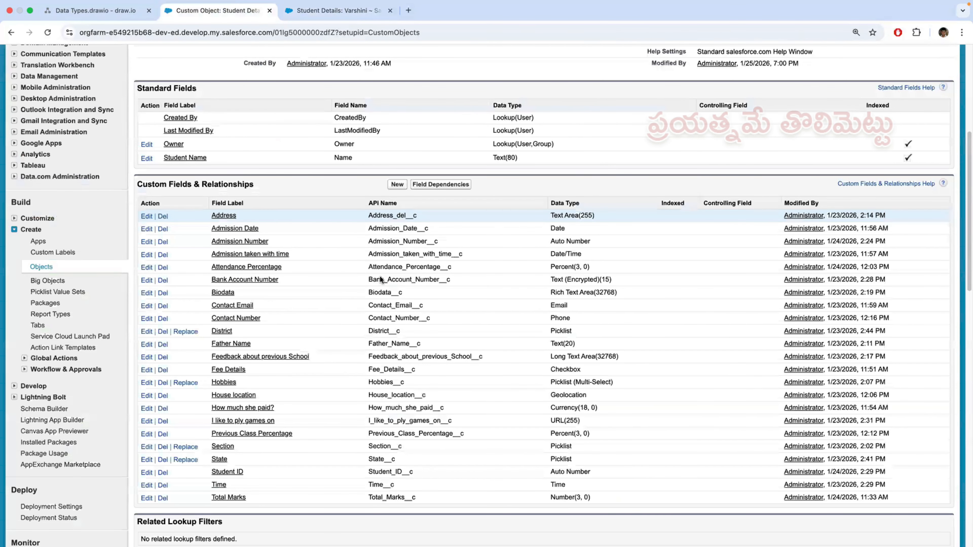
- Delete the Address custom field from the Student Details object, confirming the deletion
left_click(163, 216, "super")
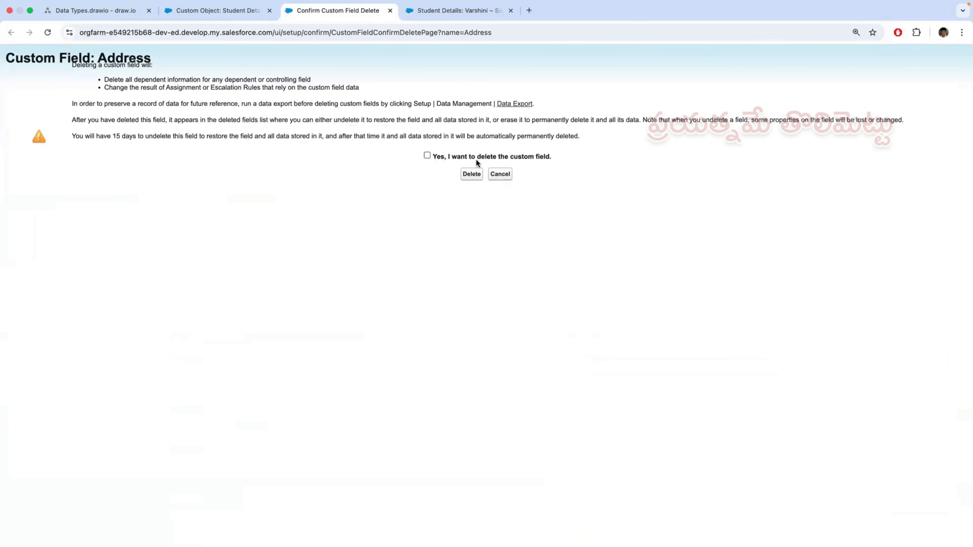
left_click(427, 155)
key("super+w")
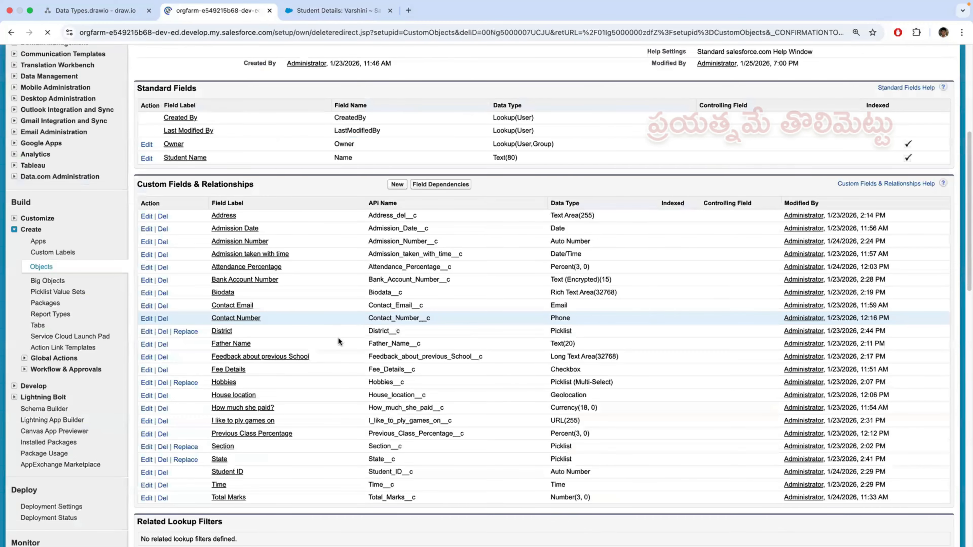
- Look through the remaining Student Details custom fields and highlight the Deleted Fields link beneath them
scroll(178, 354, "down", 3)
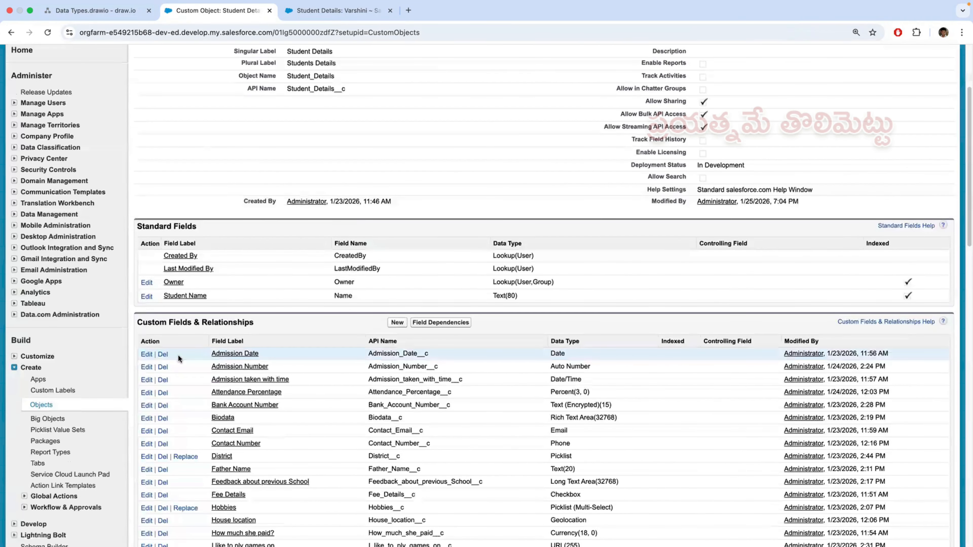
scroll(161, 324, "down", 1)
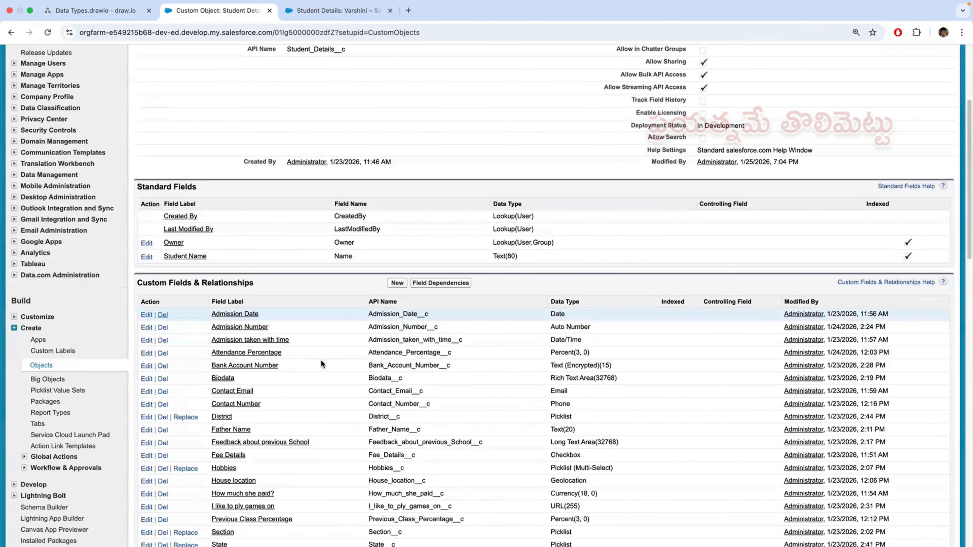
scroll(321, 363, "down", 1)
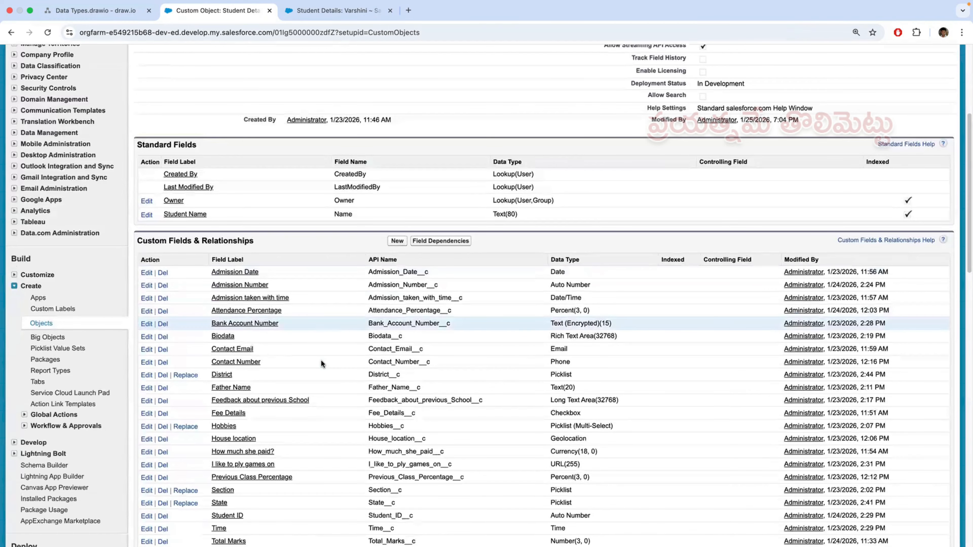
scroll(270, 403, "down", 3)
scroll(267, 419, "down", 1)
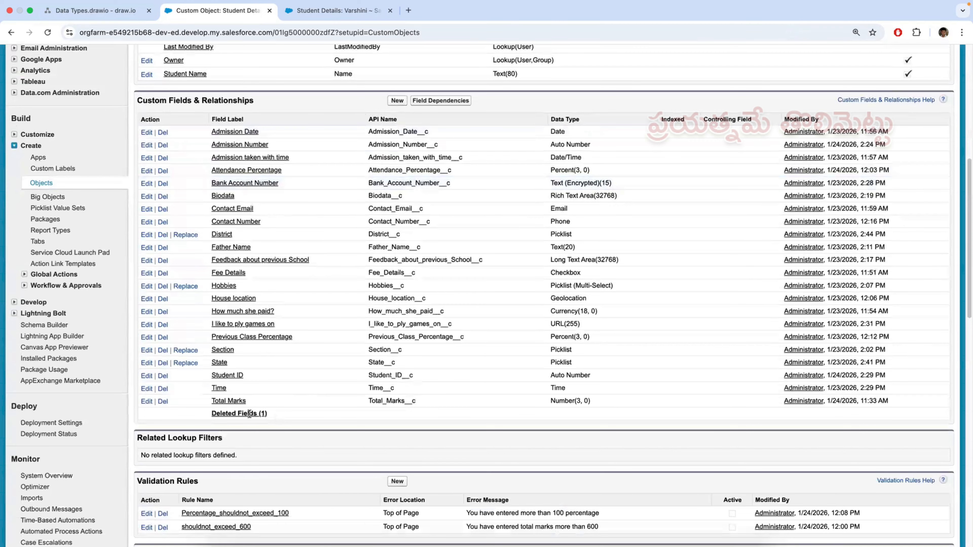
left_click_drag(271, 414, 211, 420)
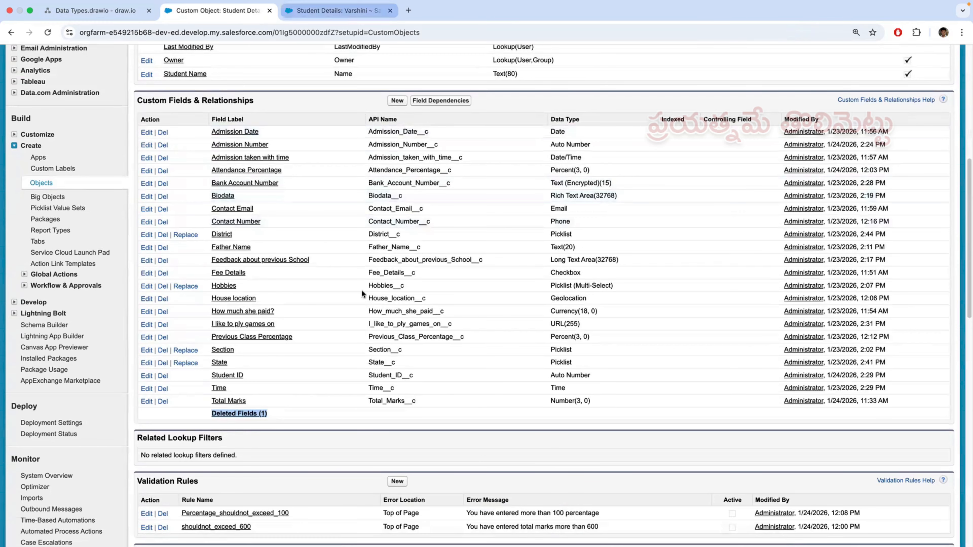
- Reload the open student record and check its detail fields for the Address field
left_click(339, 11)
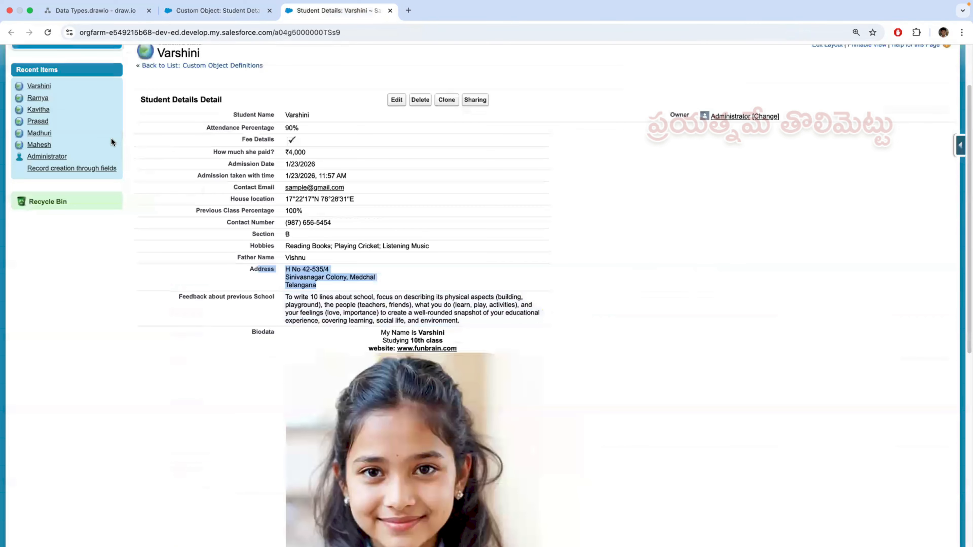
scroll(111, 142, "up", 2)
left_click(48, 33)
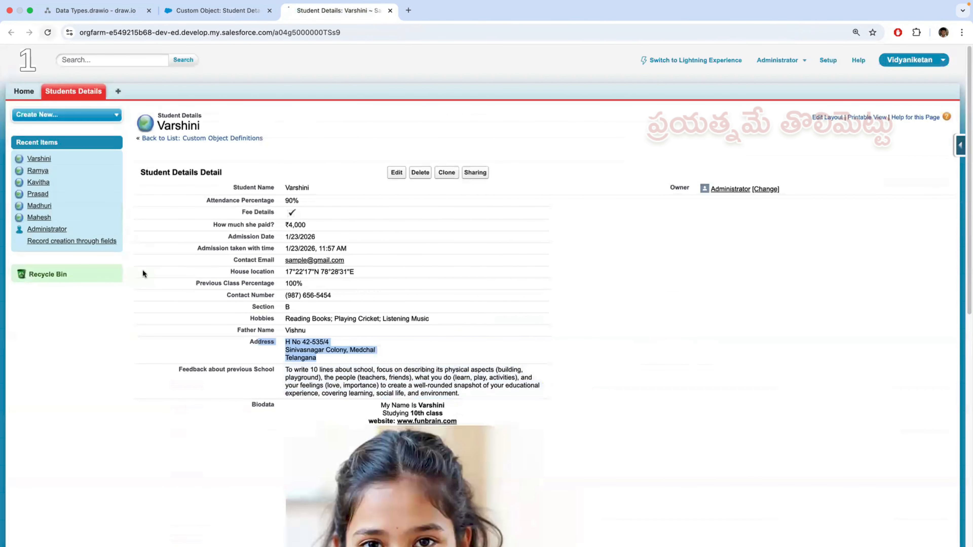
scroll(333, 295, "down", 3)
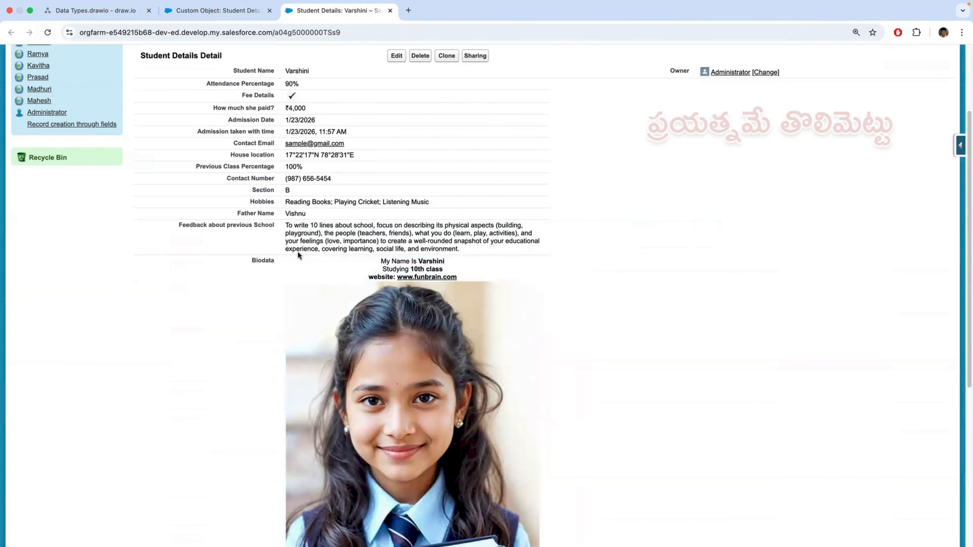
scroll(297, 251, "up", 2)
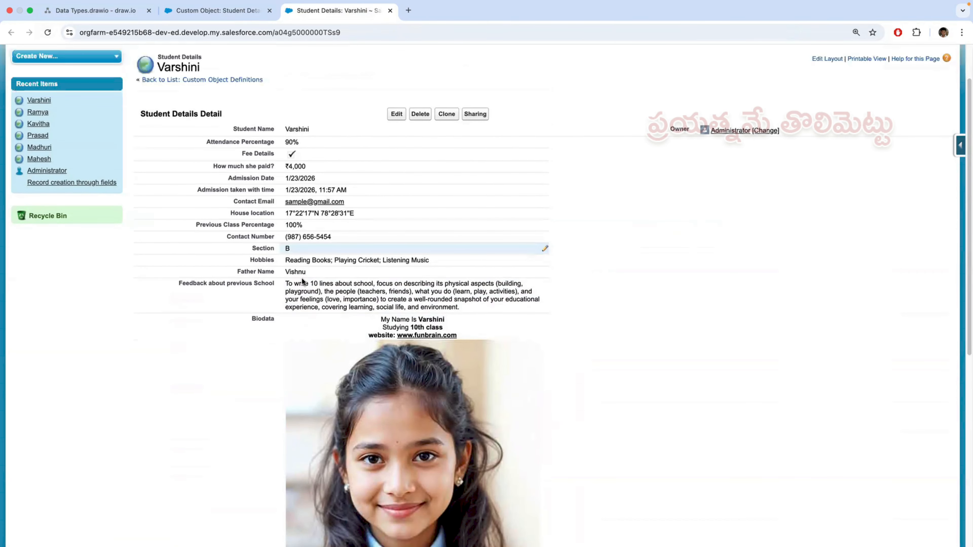
scroll(304, 268, "down", 10)
scroll(280, 192, "up", 6)
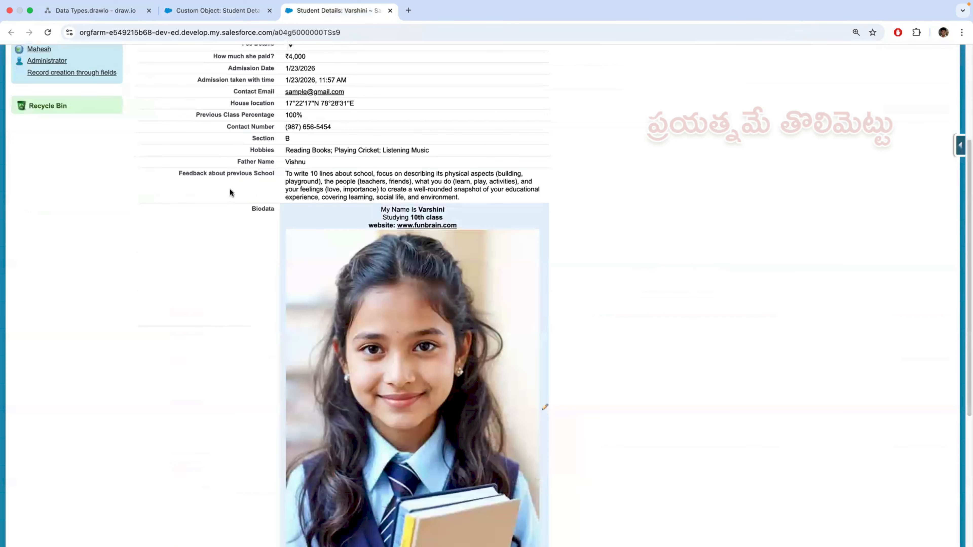
scroll(241, 193, "up", 1)
scroll(262, 194, "up", 5)
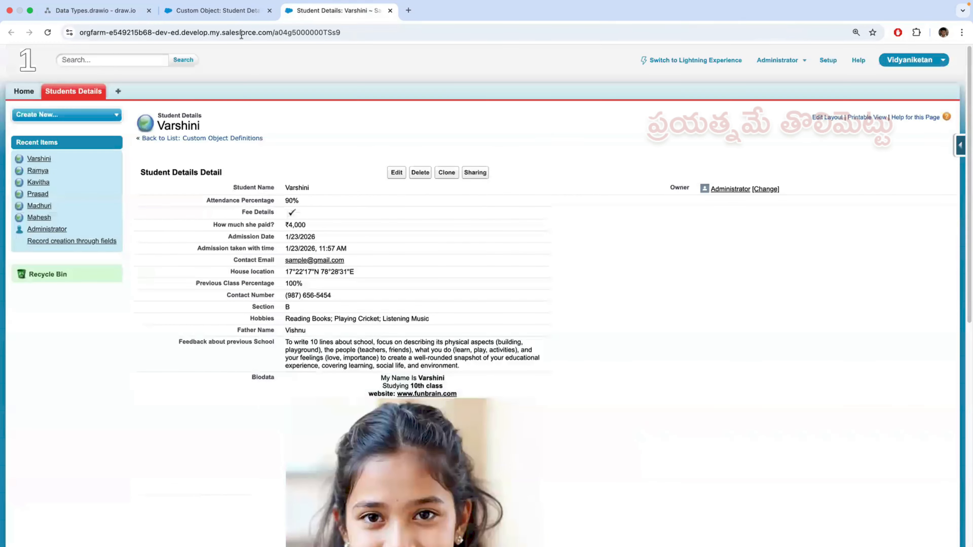
- Switch to the draw.io notes on creating and deleting, return to Salesforce and look through the Student Details object definition
left_click(226, 12)
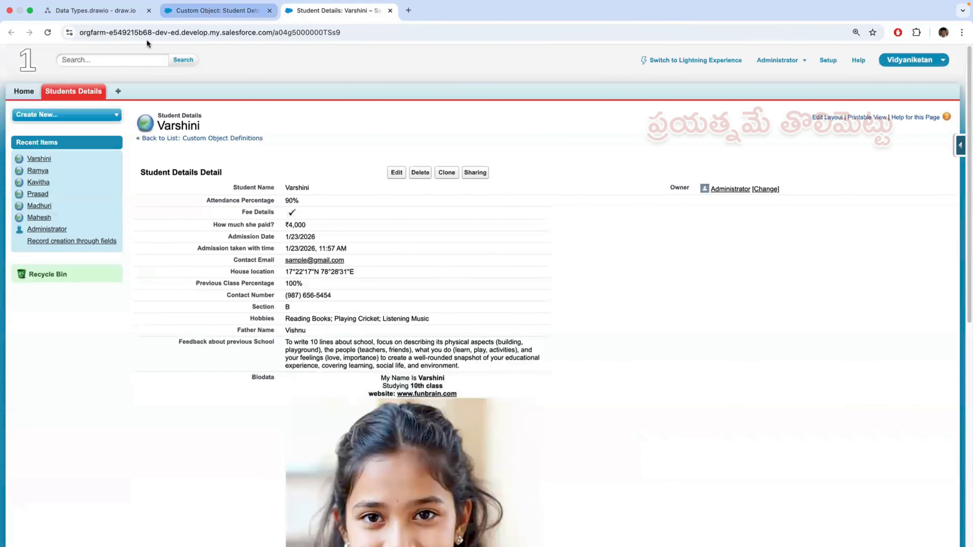
left_click(100, 10)
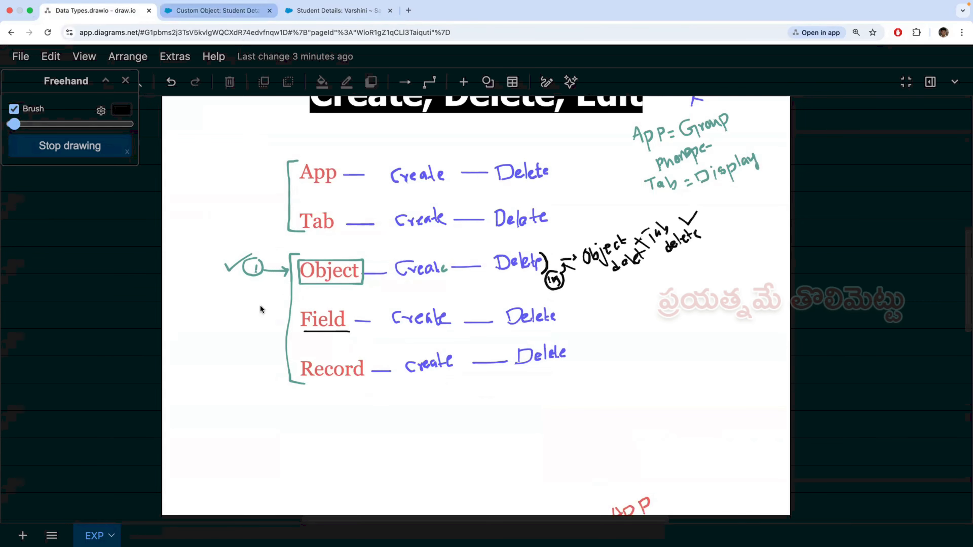
key("ctrl+Tab")
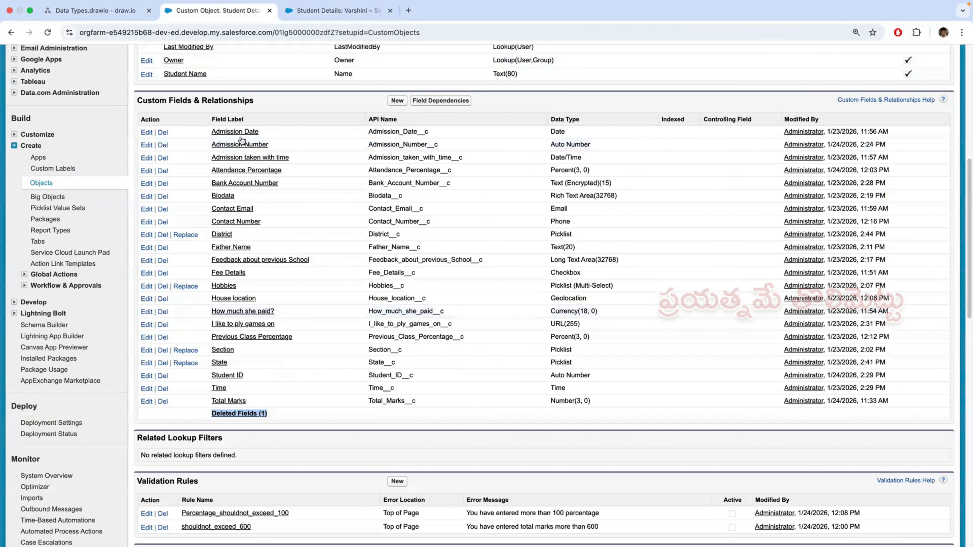
scroll(285, 253, "up", 1)
scroll(285, 251, "up", 10)
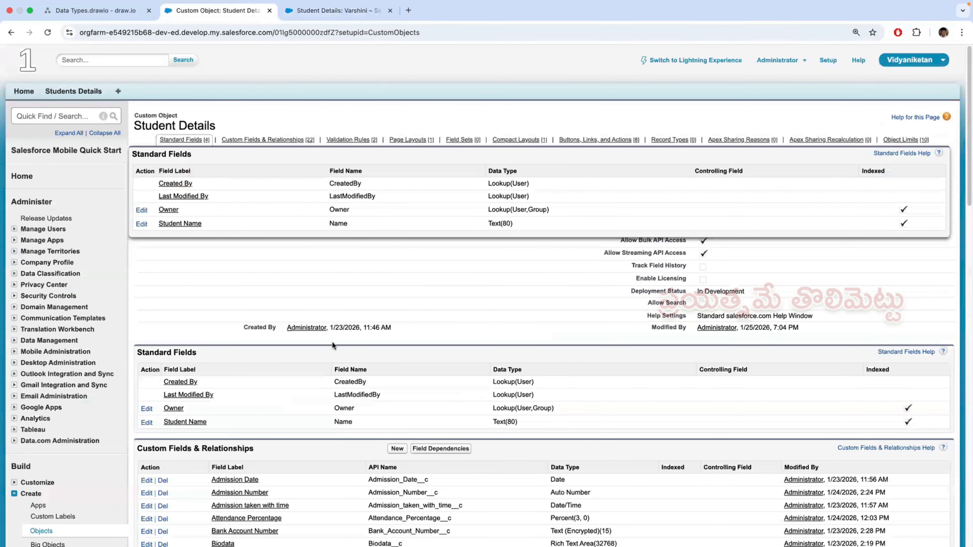
scroll(332, 342, "down", 10)
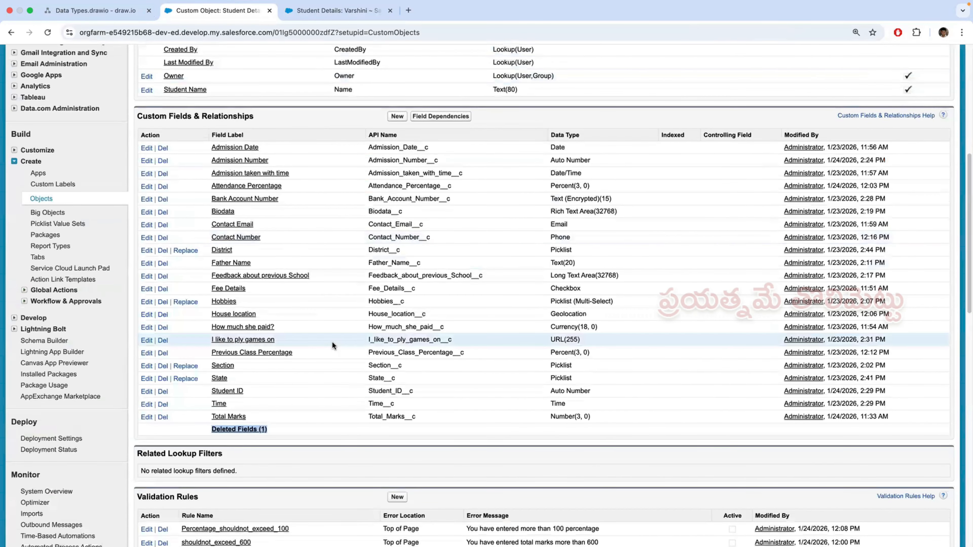
scroll(332, 341, "down", 10)
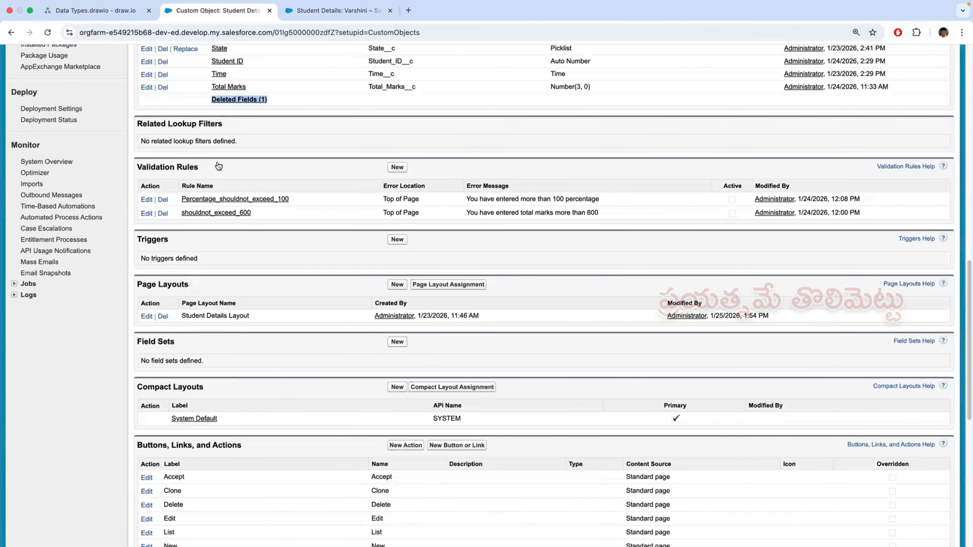
scroll(282, 378, "up", 9)
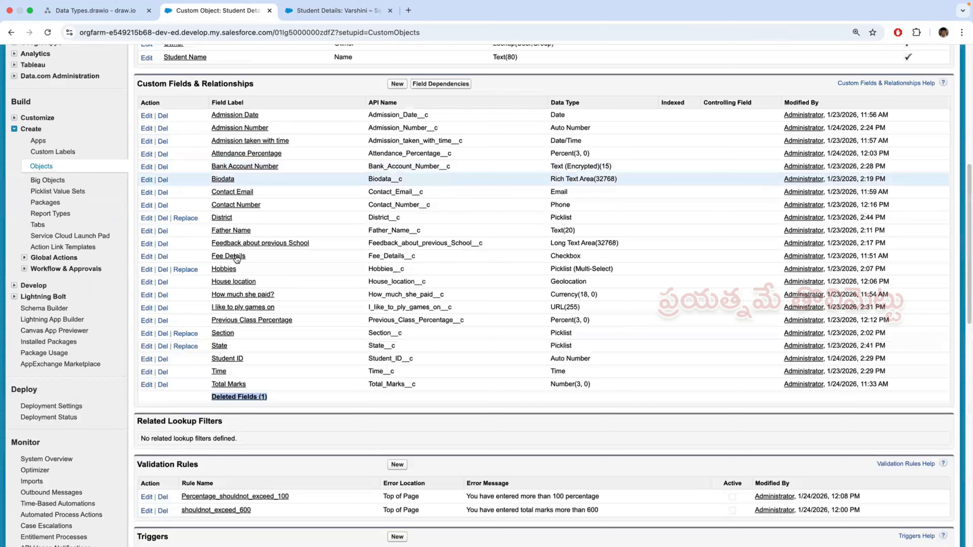
- Look through the open student record again from its detail fields down to the biodata
left_click(331, 10)
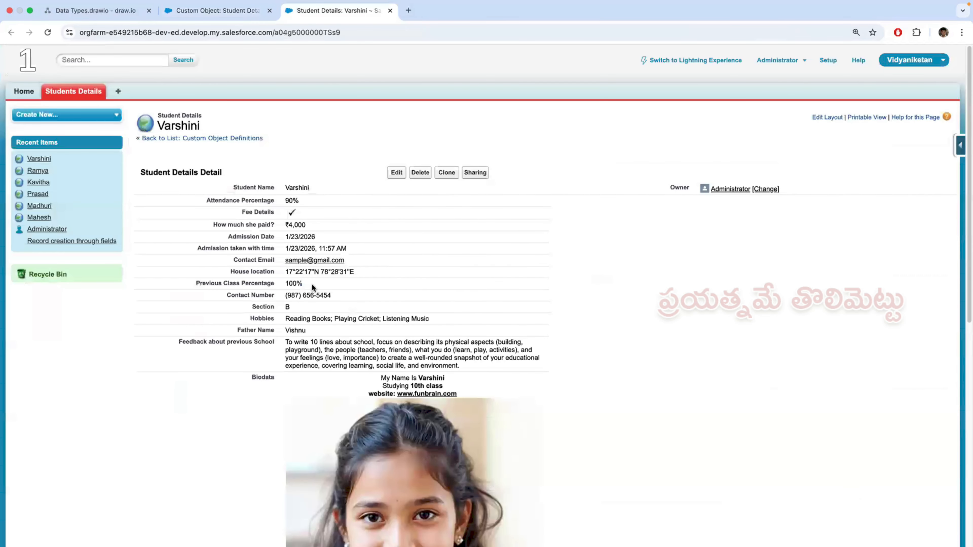
scroll(327, 287, "down", 7)
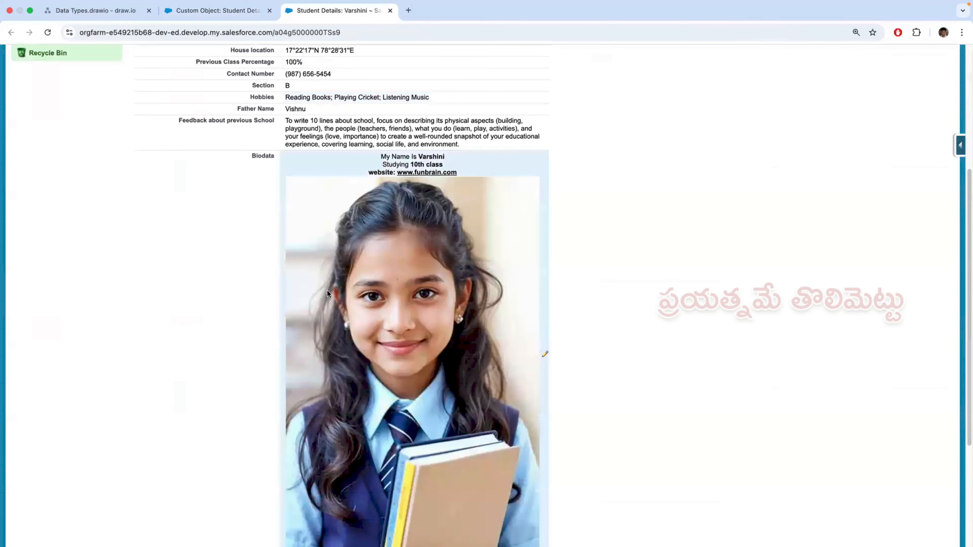
scroll(327, 290, "up", 7)
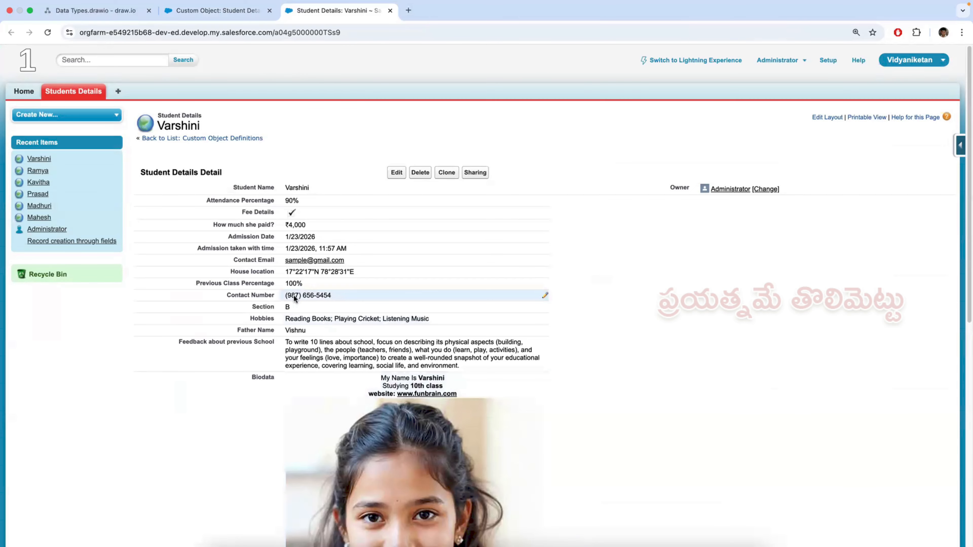
scroll(293, 296, "down", 10)
scroll(294, 296, "up", 10)
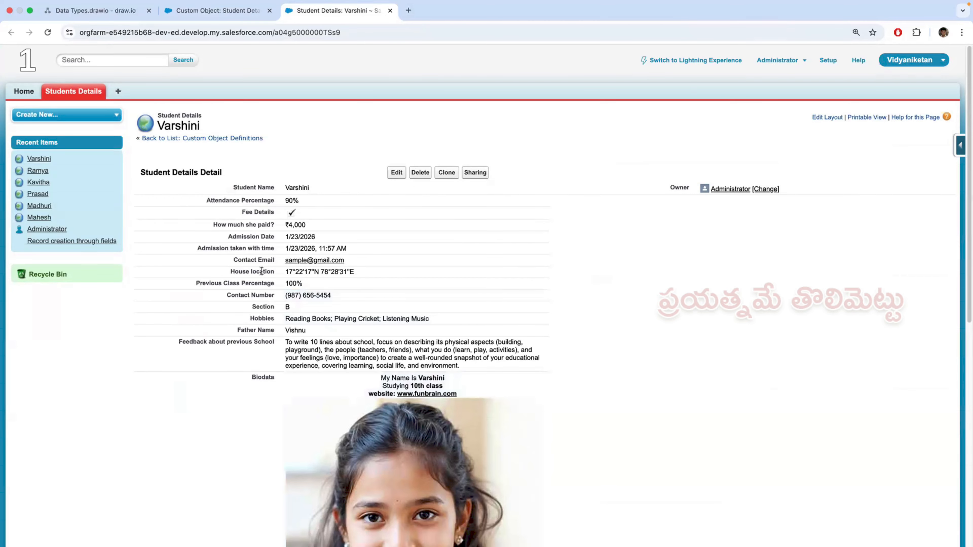
- Open the deleted fields of the Student Details object and undelete the Address field
left_click(226, 11)
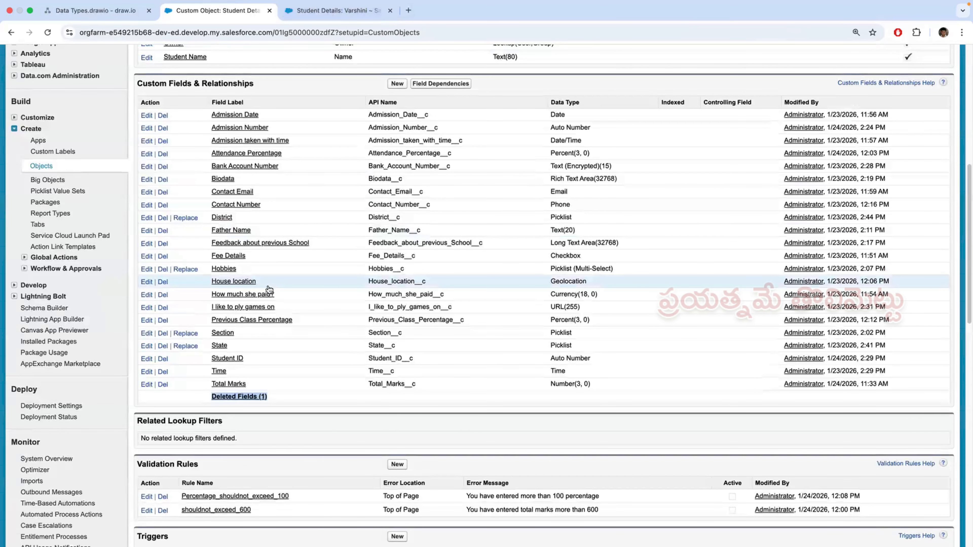
scroll(269, 288, "down", 1)
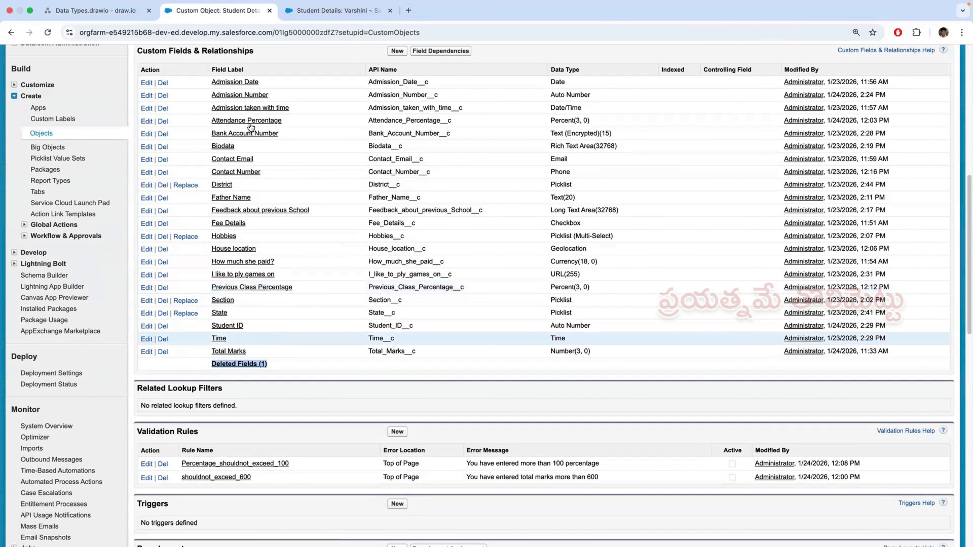
scroll(259, 255, "up", 1)
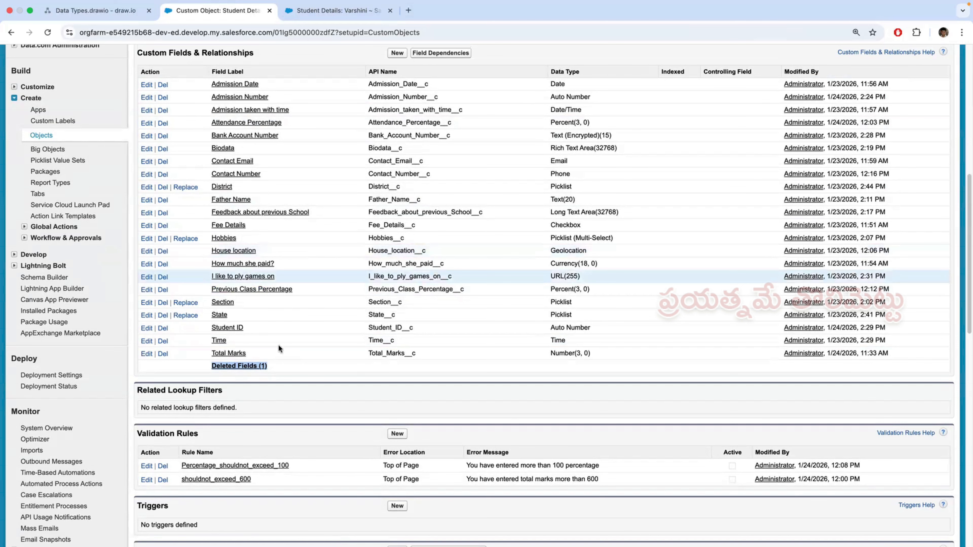
left_click(235, 366)
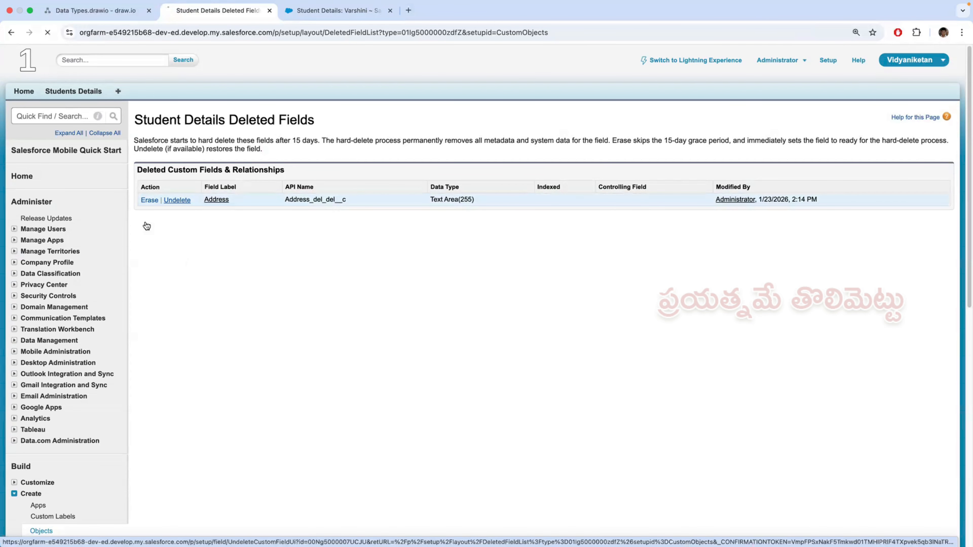
key("Return")
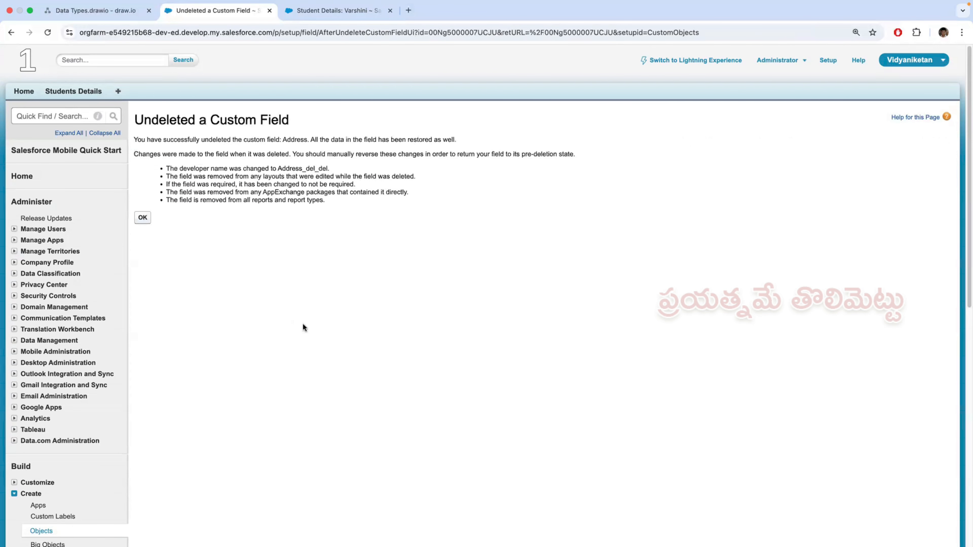
- Open the Student Details object from the custom objects list and check its custom fields for Address
scroll(53, 311, "down", 2)
scroll(263, 324, "down", 4)
left_click(46, 307)
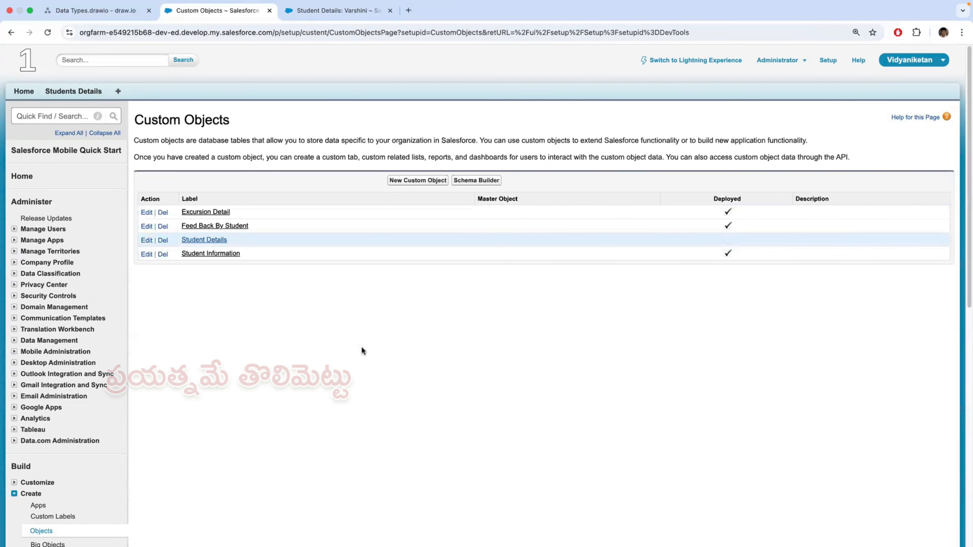
left_click(205, 240)
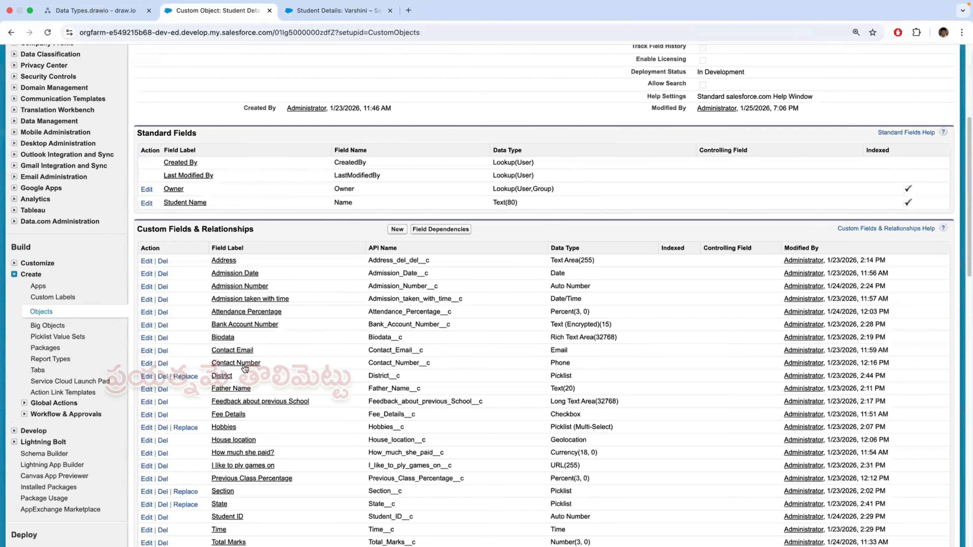
scroll(245, 163, "down", 4)
scroll(245, 164, "up", 1)
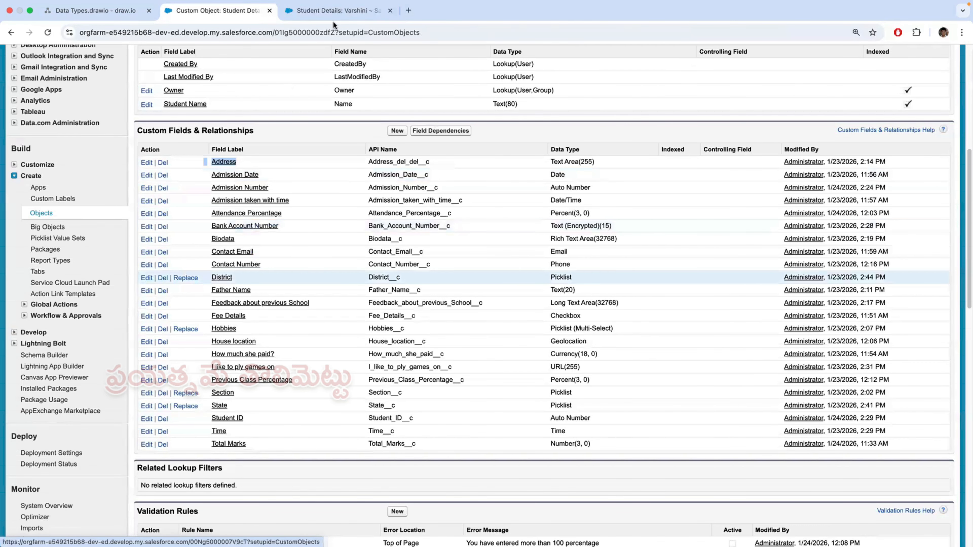
- Reload the open student record and examine the value of its Address field
key("ctrl+Tab")
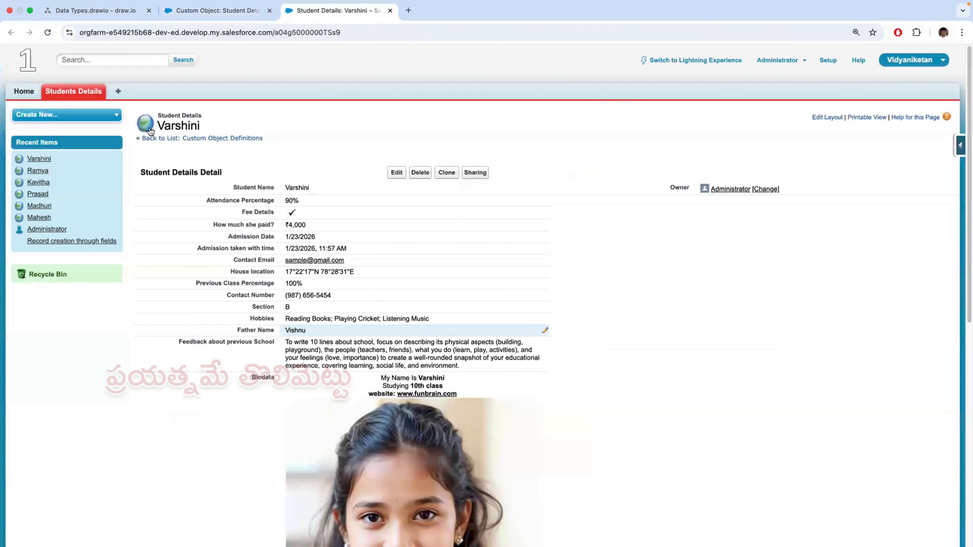
left_click(48, 33)
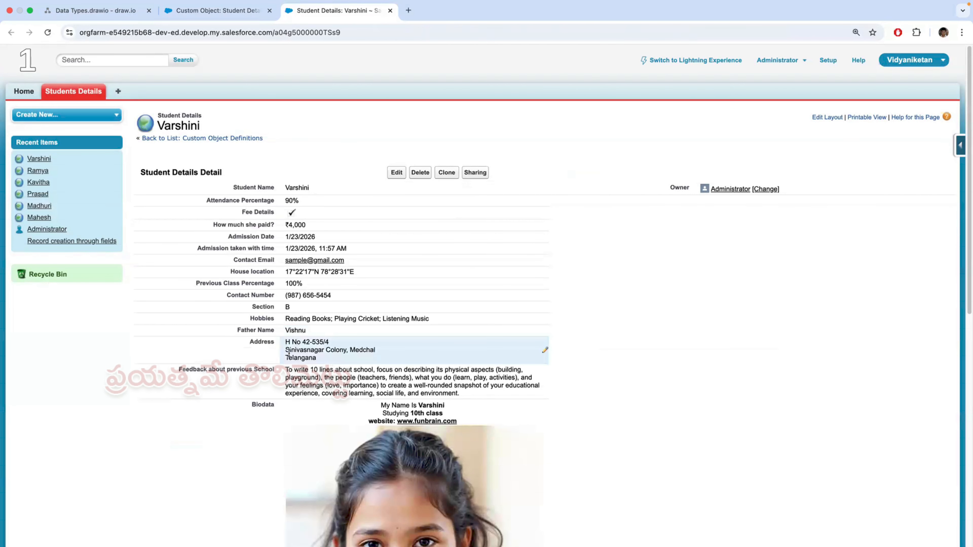
triple_click(289, 353)
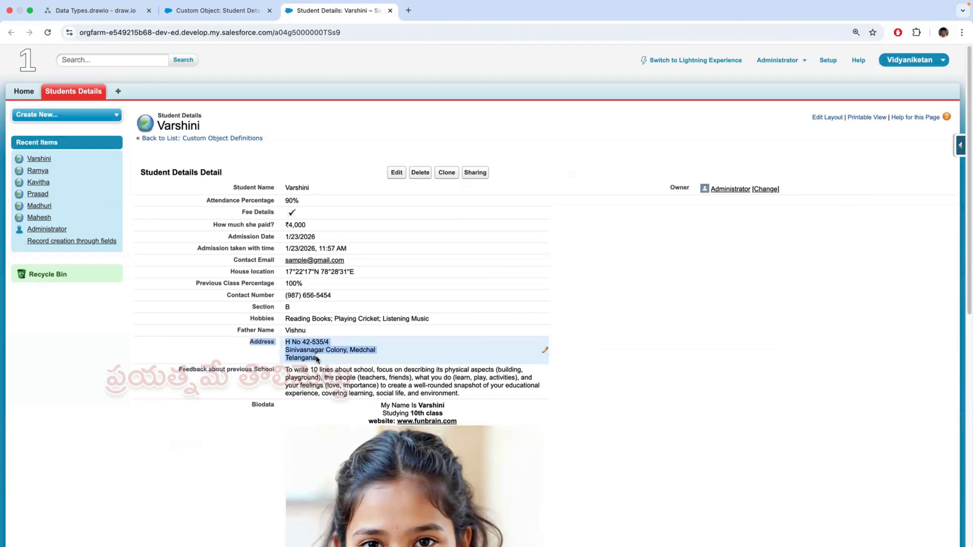
- Delete the Address custom field from the Student Details object and check the custom fields list down to its deleted fields
left_click(219, 11)
scroll(275, 296, "down", 2)
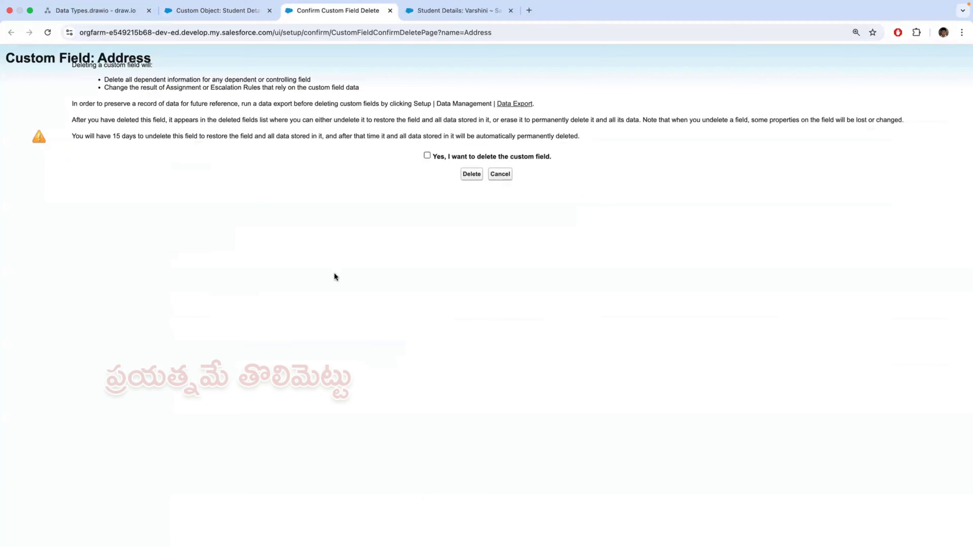
key("super+w")
scroll(263, 330, "up", 10)
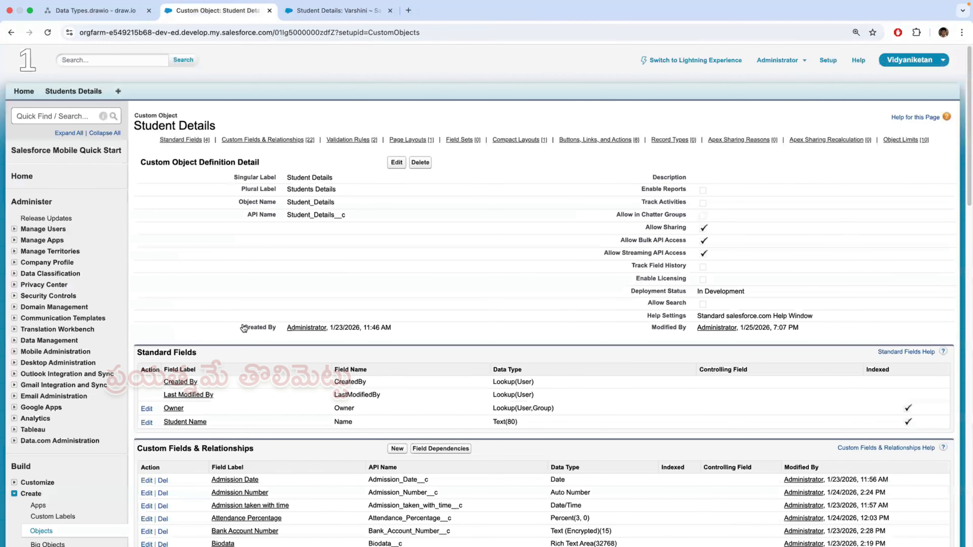
scroll(263, 327, "down", 10)
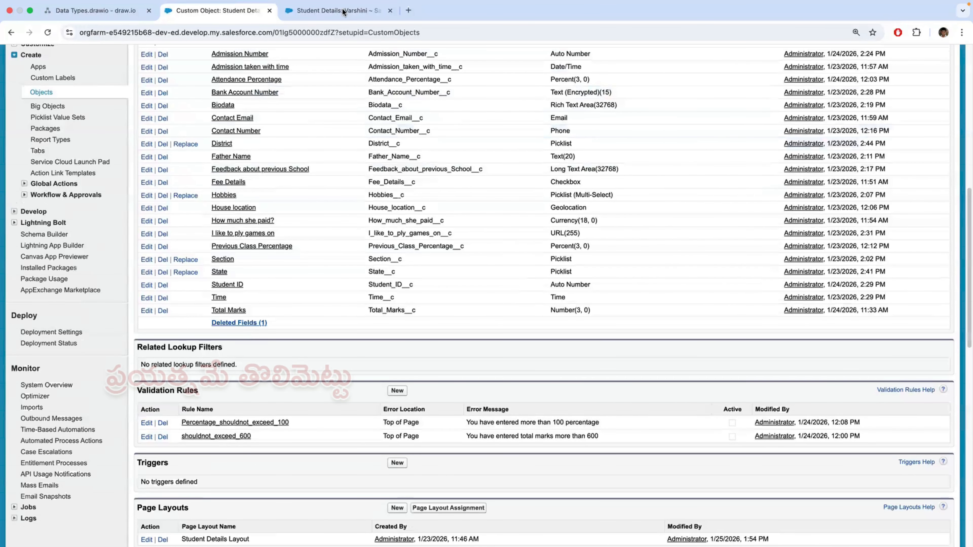
- In the draw.io notes, handwrite a circled mark beside Delete in the Field row and draw small ovals beneath Object and Field
key("ctrl+Tab")
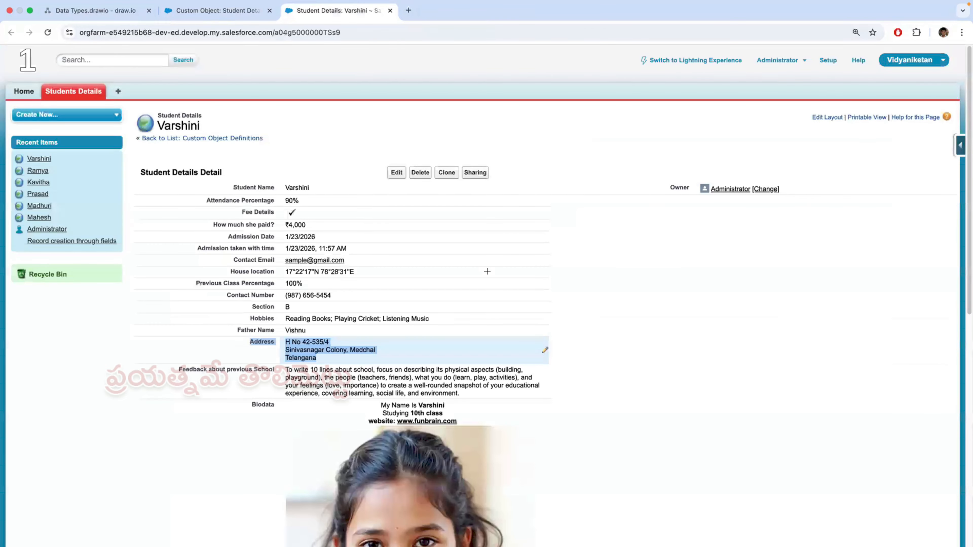
key("ctrl+Tab")
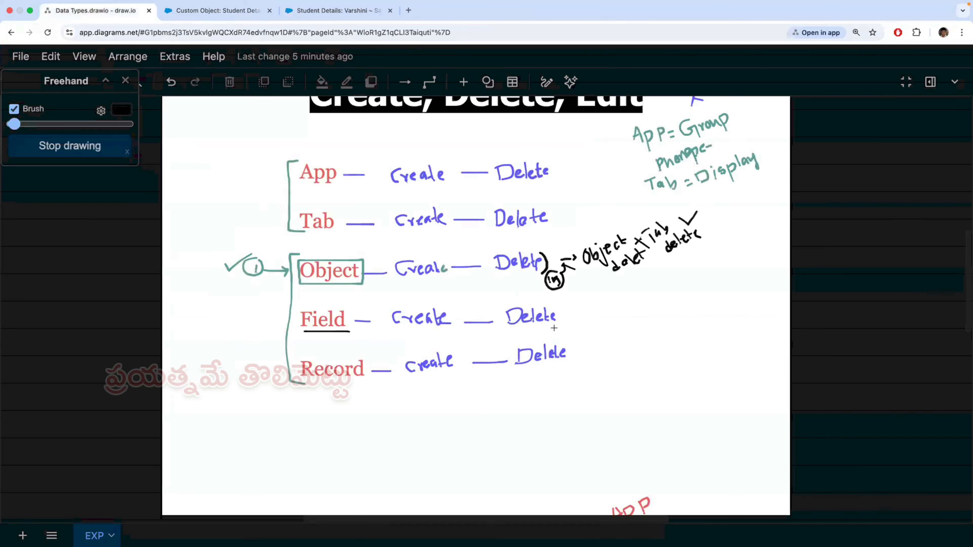
left_click_drag(554, 326, 572, 339)
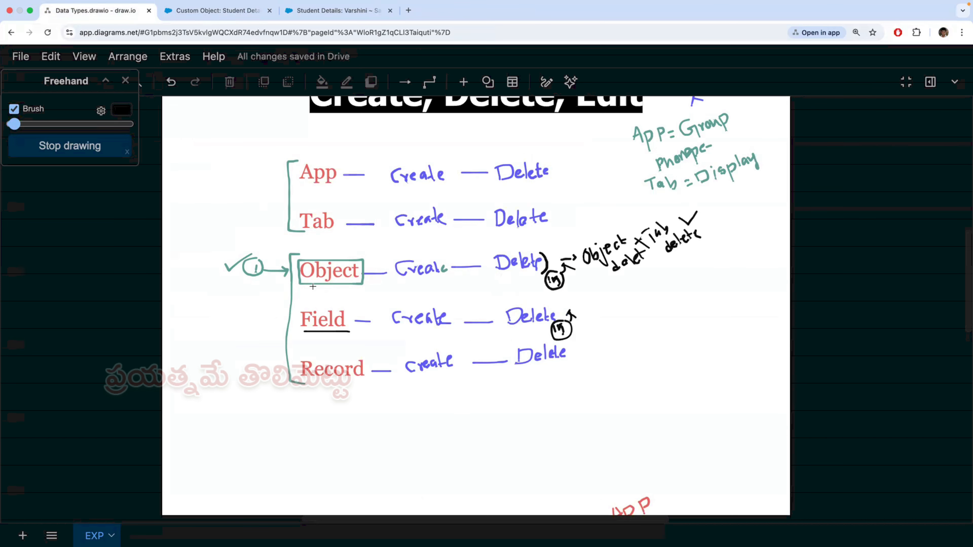
left_click_drag(328, 284, 314, 290)
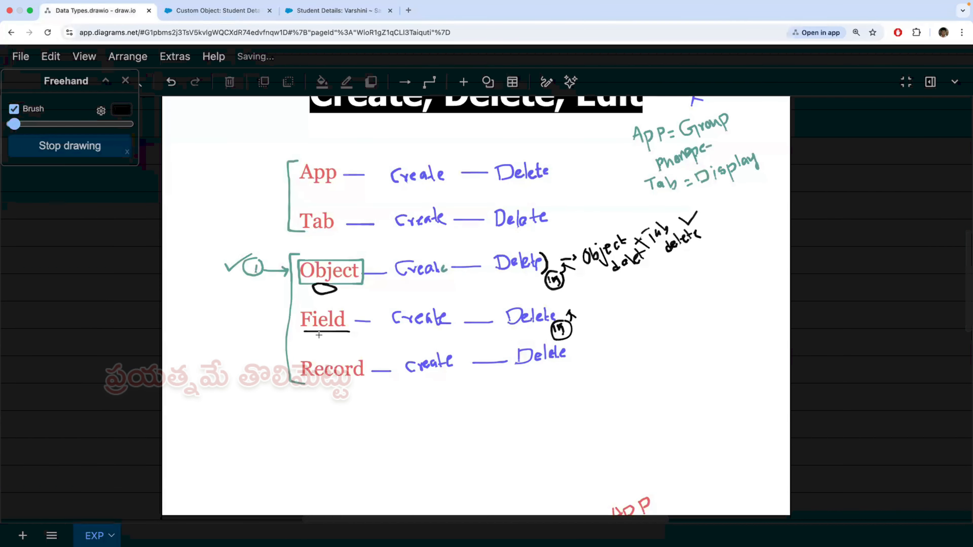
mouse_move(321, 332)
left_mouse_down()
mouse_move(317, 341)
mouse_move(328, 339)
left_mouse_up()
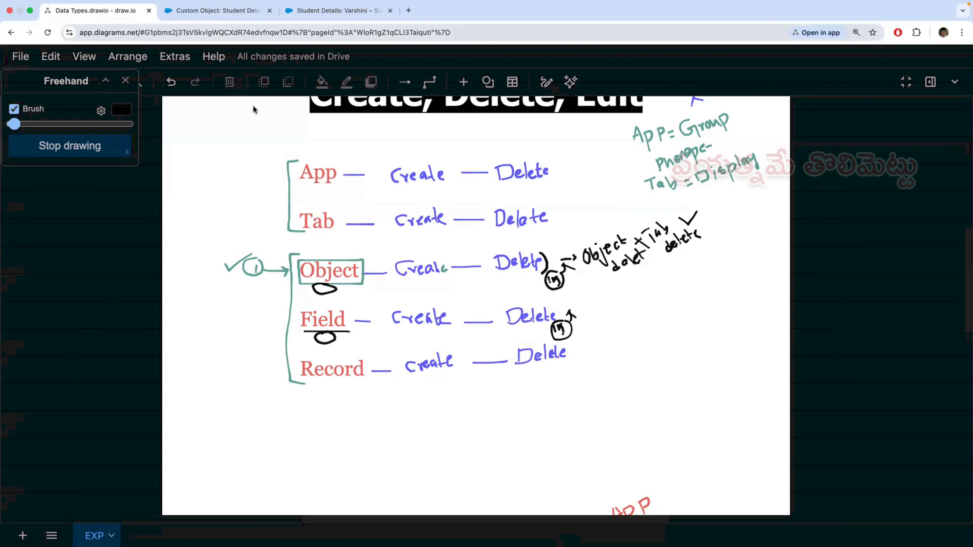
- Return to Salesforce, open the deleted fields of Student Details, and examine the 15-day hard-delete note and the Erase confirmation for Address
key("ctrl+Tab")
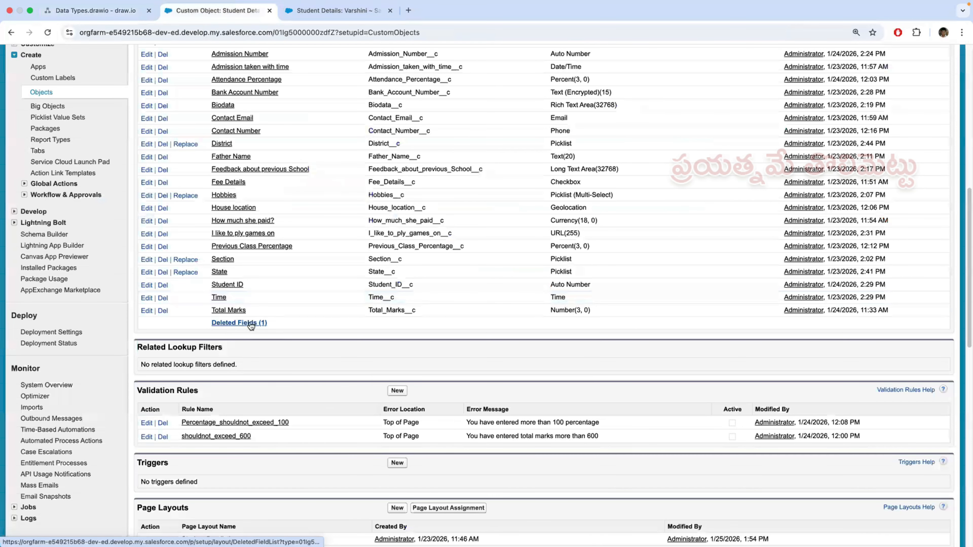
left_click(251, 323)
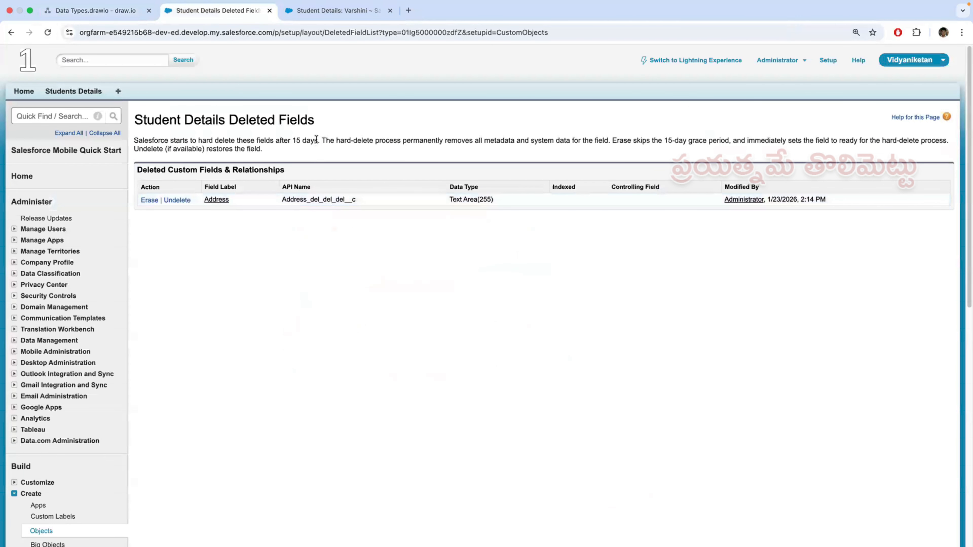
left_click_drag(317, 140, 158, 138)
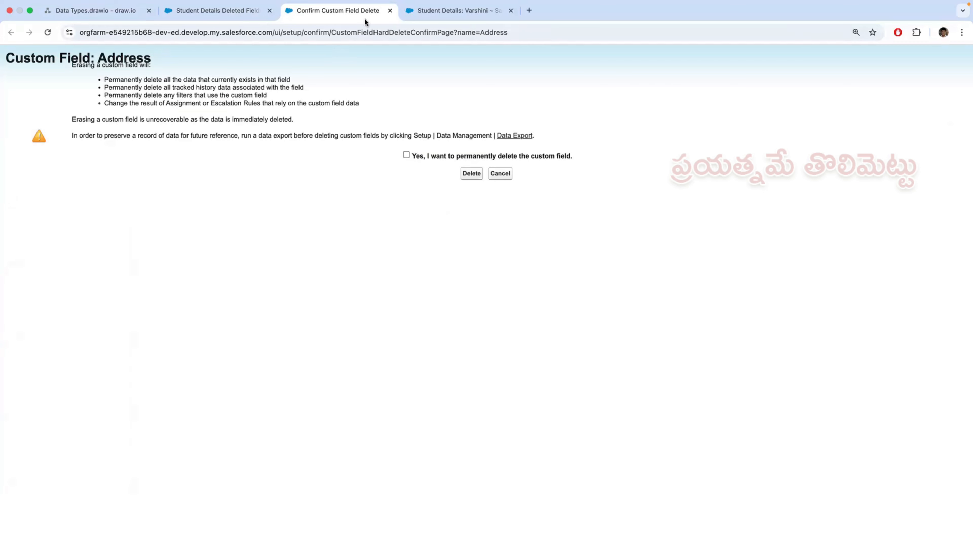
key("ctrl+shift+Tab")
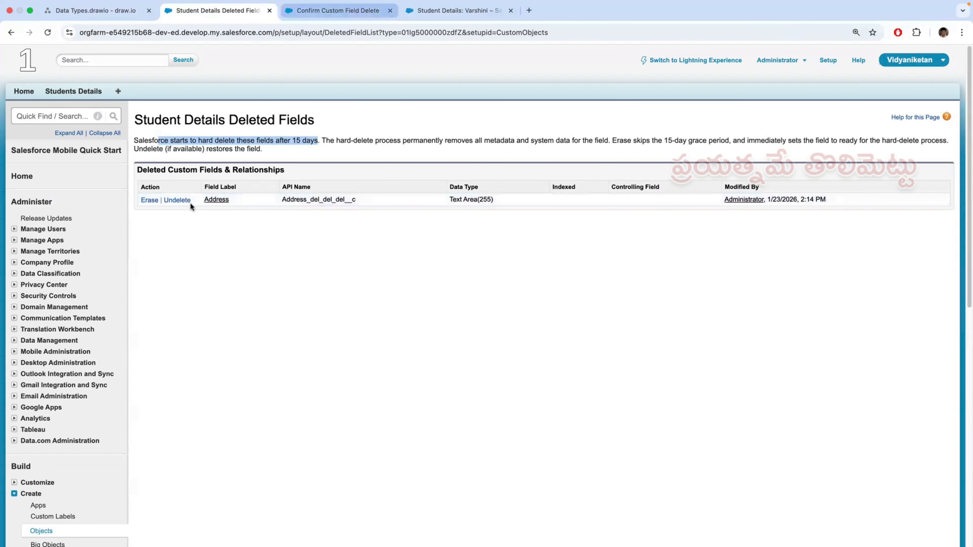
left_click(175, 202)
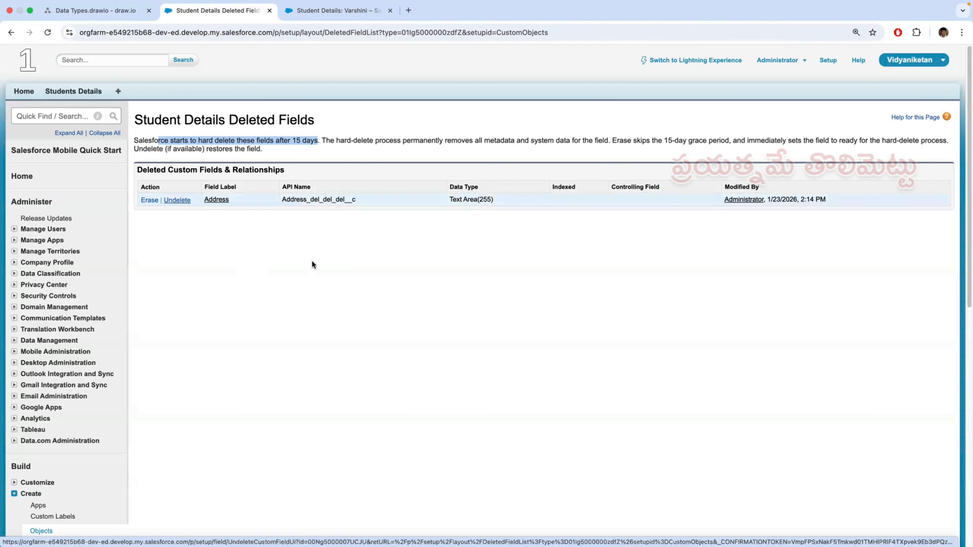
left_click(378, 304)
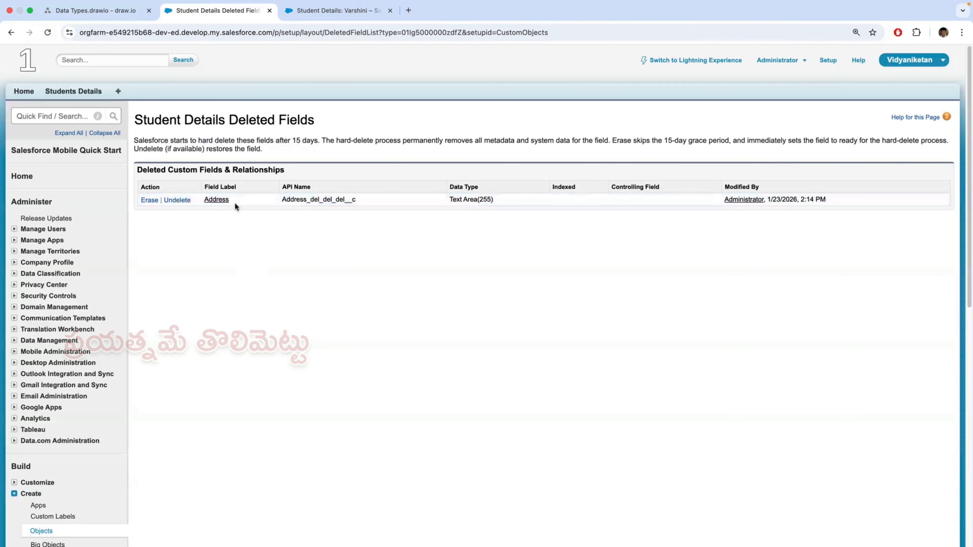
- Undelete the Address field and check for it among the custom fields of the Student Details object
left_click(180, 200)
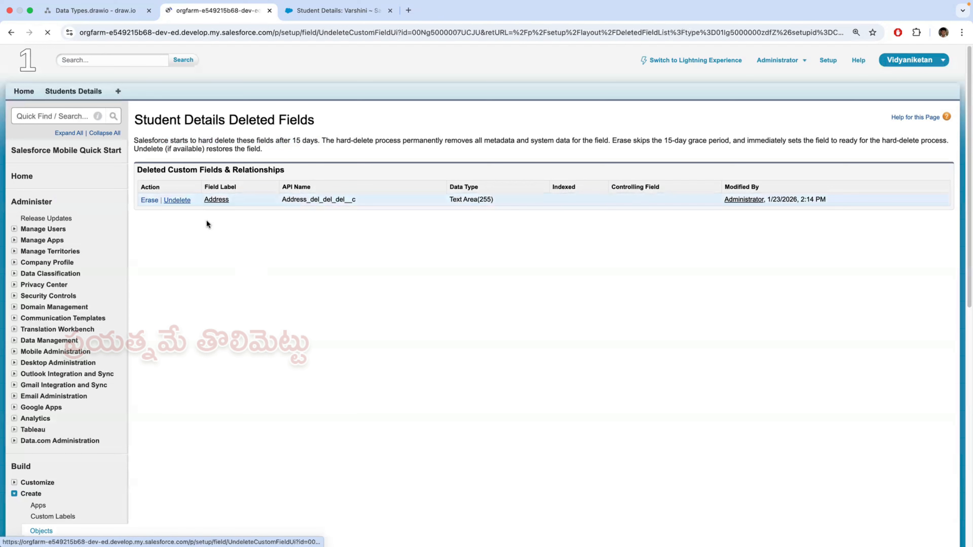
left_click(143, 219)
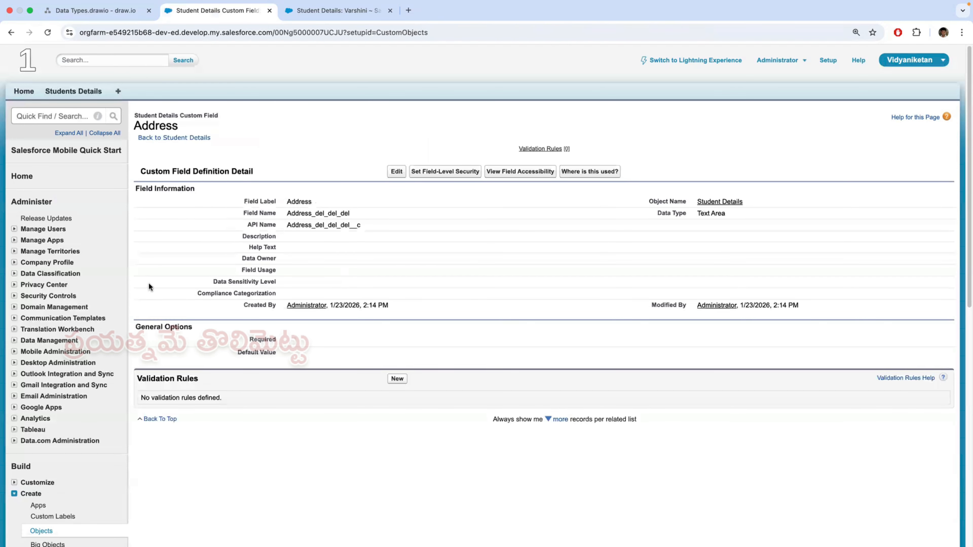
scroll(148, 283, "down", 5)
left_click(41, 340)
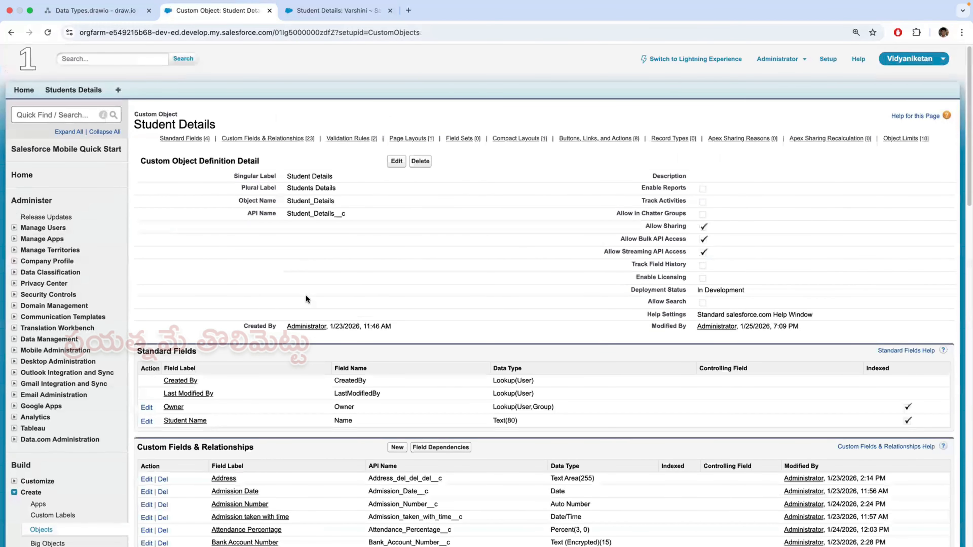
scroll(307, 297, "down", 10)
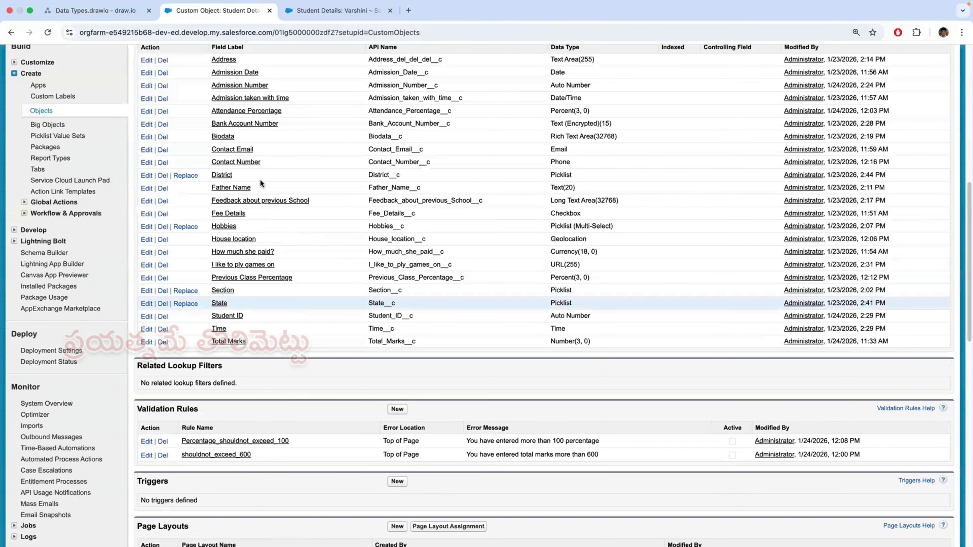
scroll(209, 142, "up", 2)
double_click(209, 142)
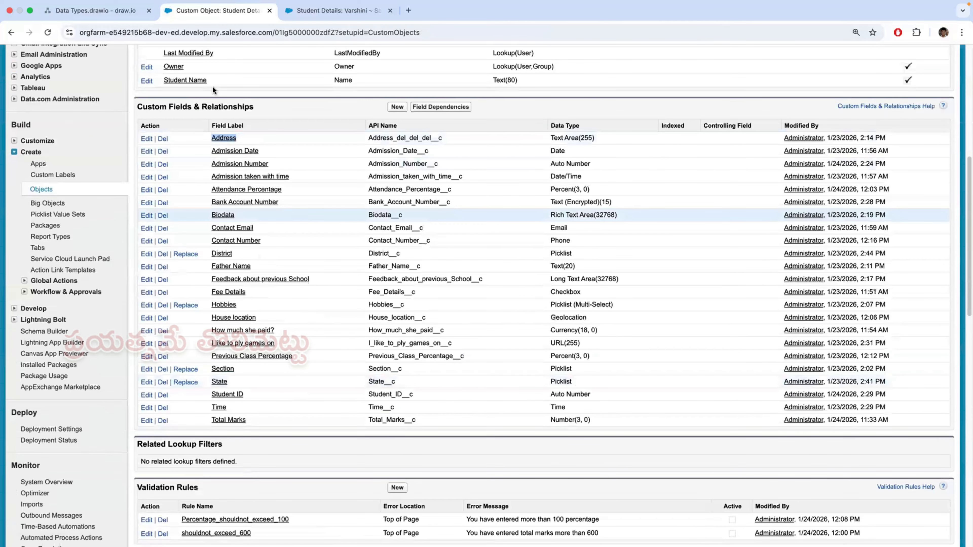
scroll(212, 86, "up", 1)
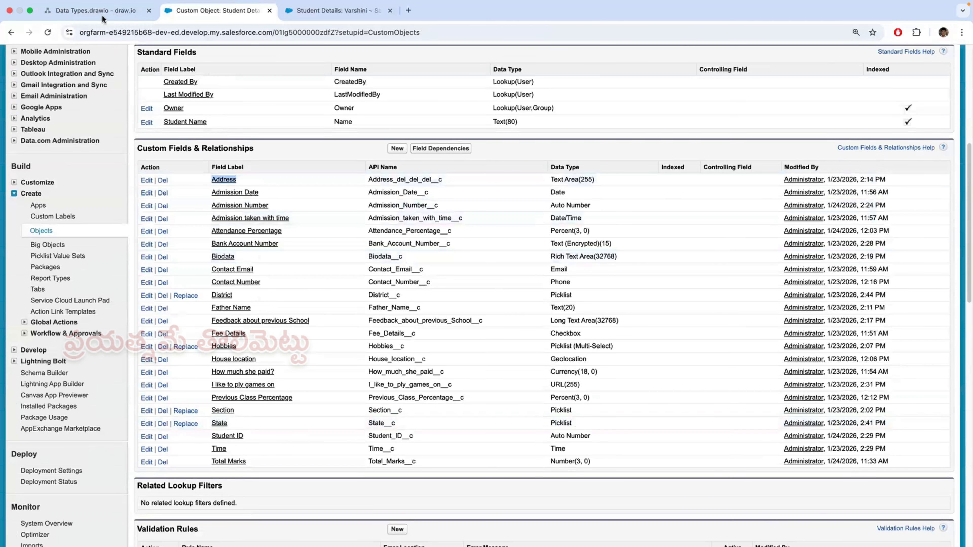
- Glance at the draw.io notes, return to Salesforce, reopen the student record from Students Details and look through its fields down to the biodata photo
key("ctrl+shift+Tab")
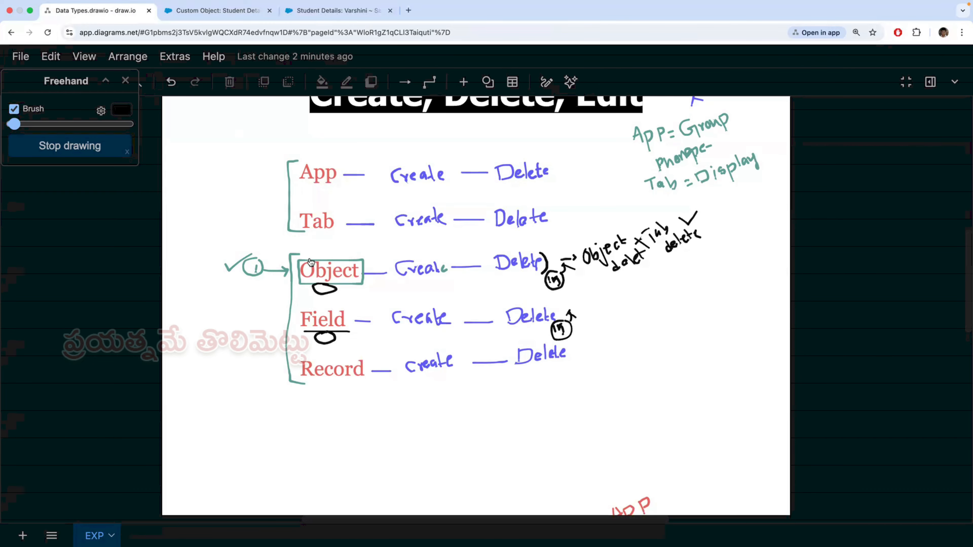
left_click(322, 12)
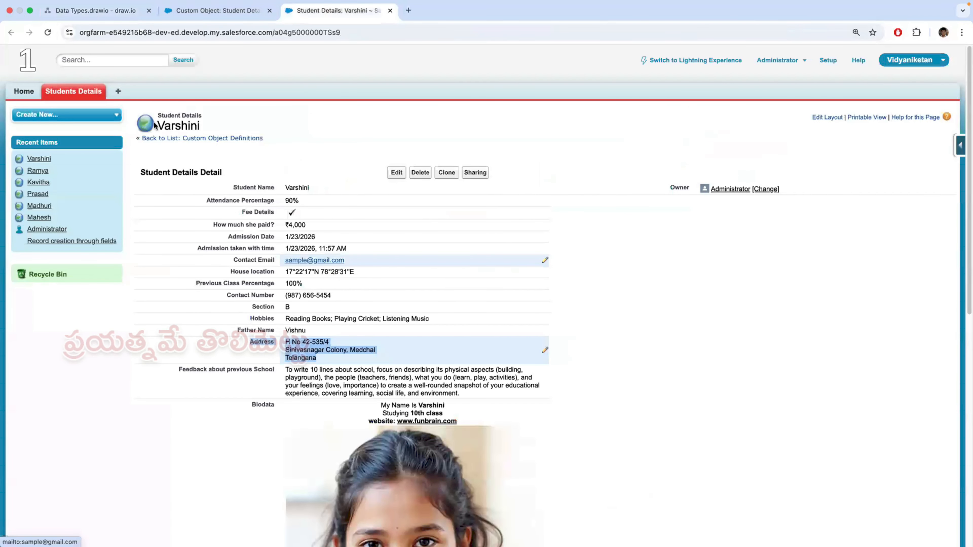
left_click(73, 91)
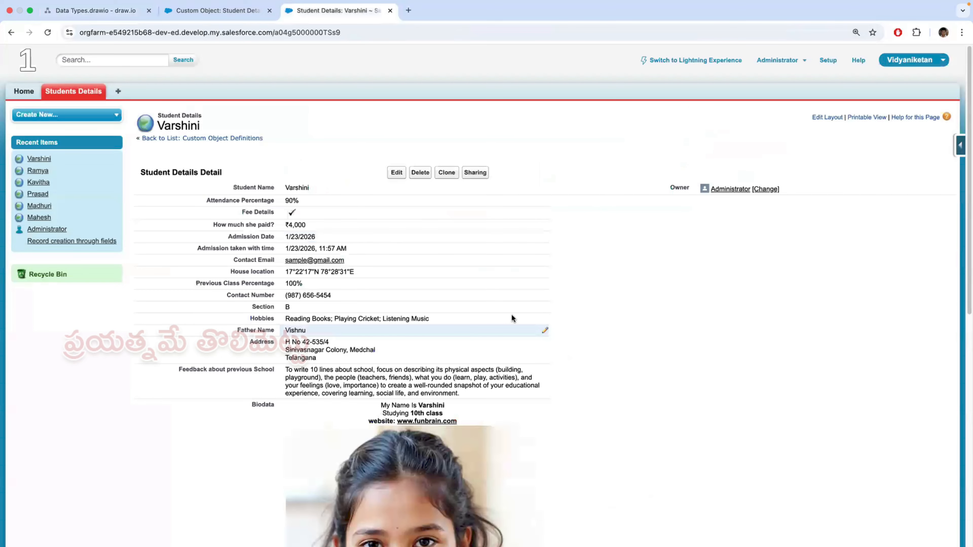
scroll(511, 314, "down", 1)
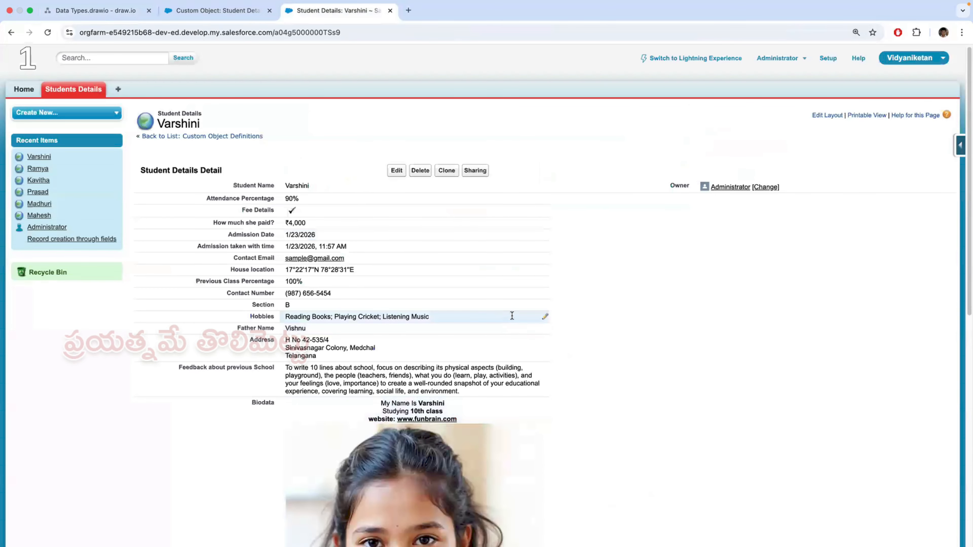
scroll(512, 315, "down", 2)
scroll(510, 315, "down", 5)
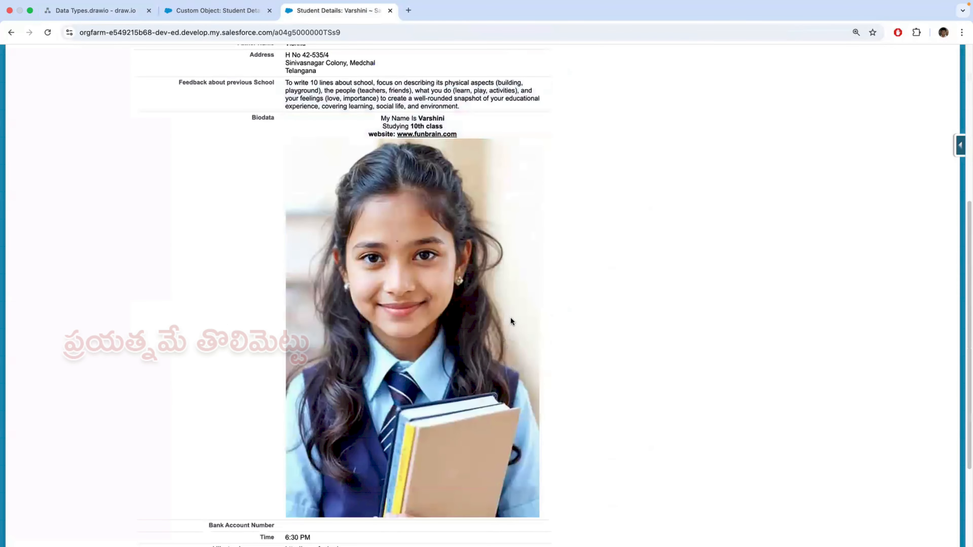
scroll(512, 321, "up", 6)
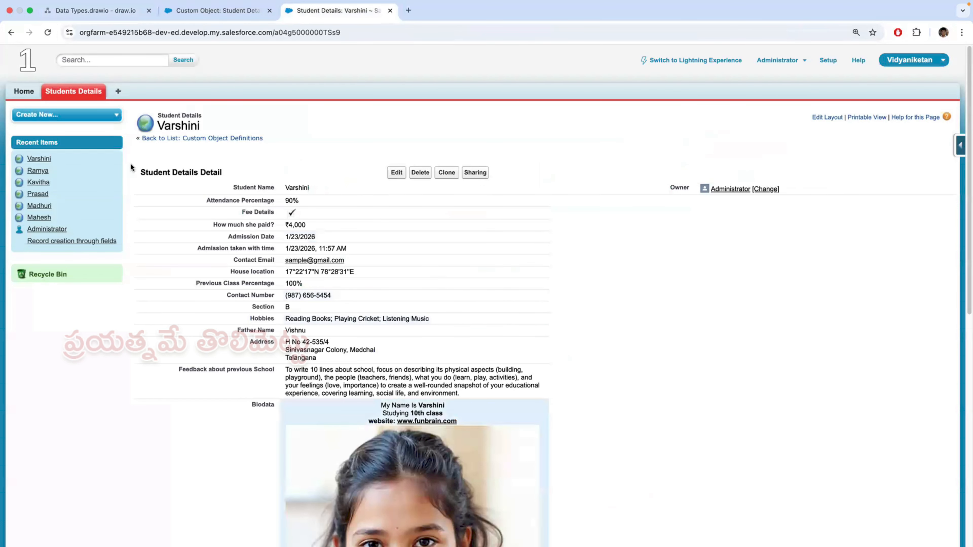
- Reopen the student record with the restored address from Students Details and delete it
left_click(88, 93)
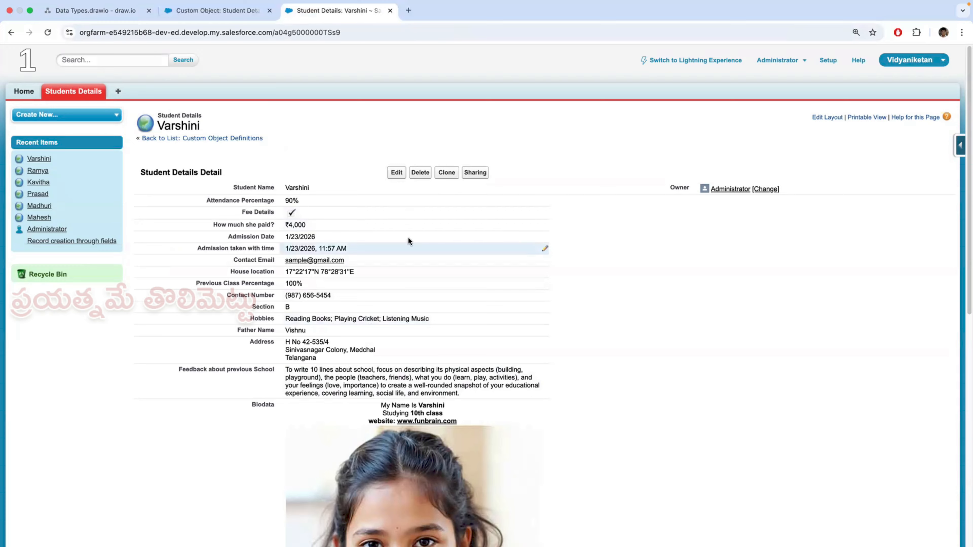
left_click(420, 173)
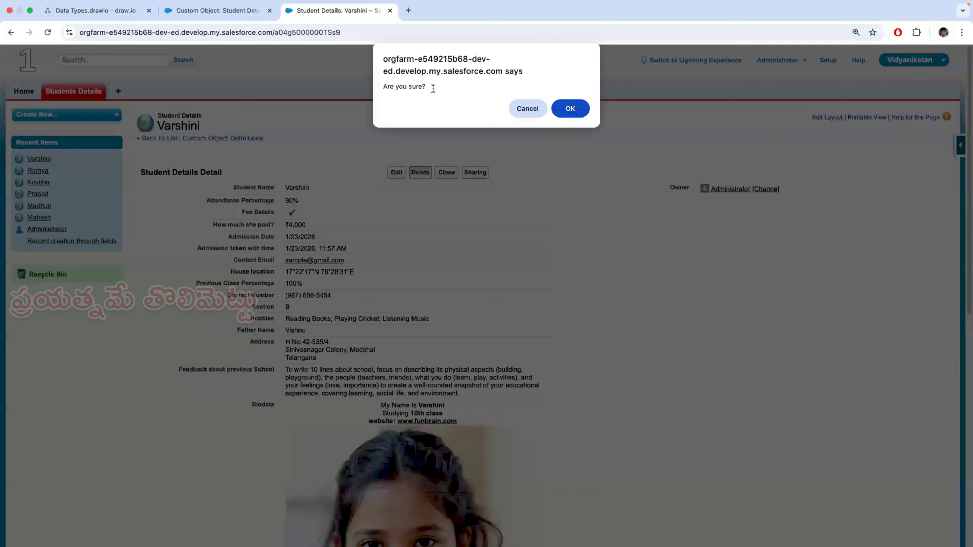
triple_click(432, 89)
left_click(570, 109)
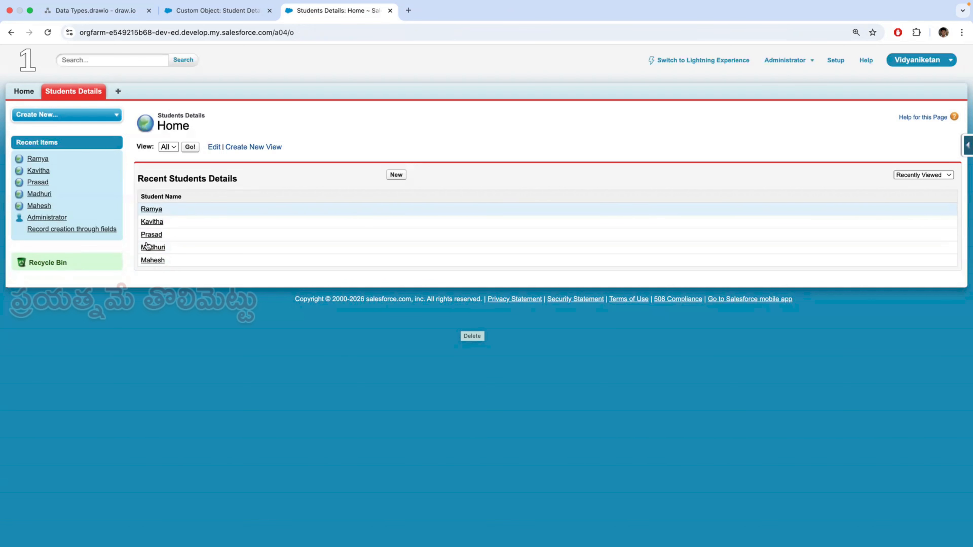
- Restore the deleted student record from the Recycle Bin and check for it in the Students Details list
left_click(54, 265)
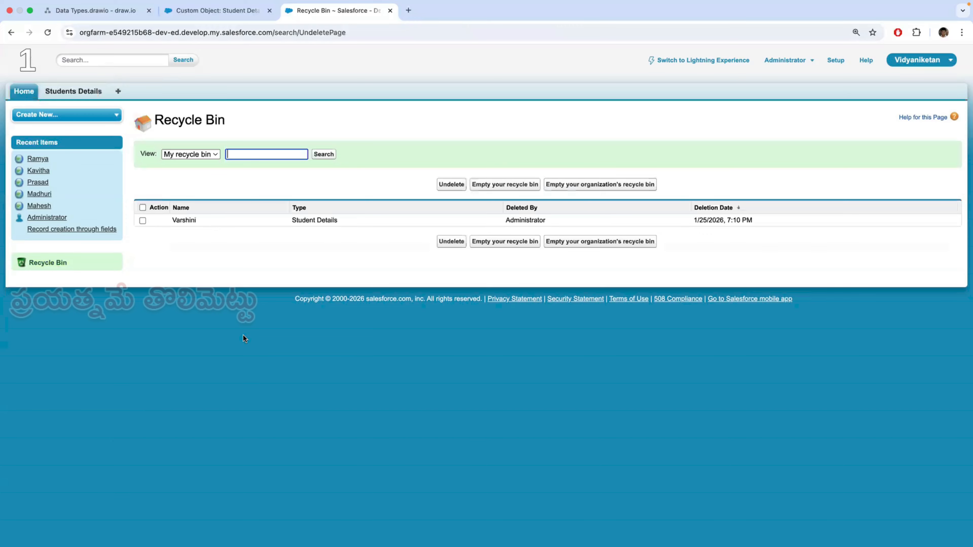
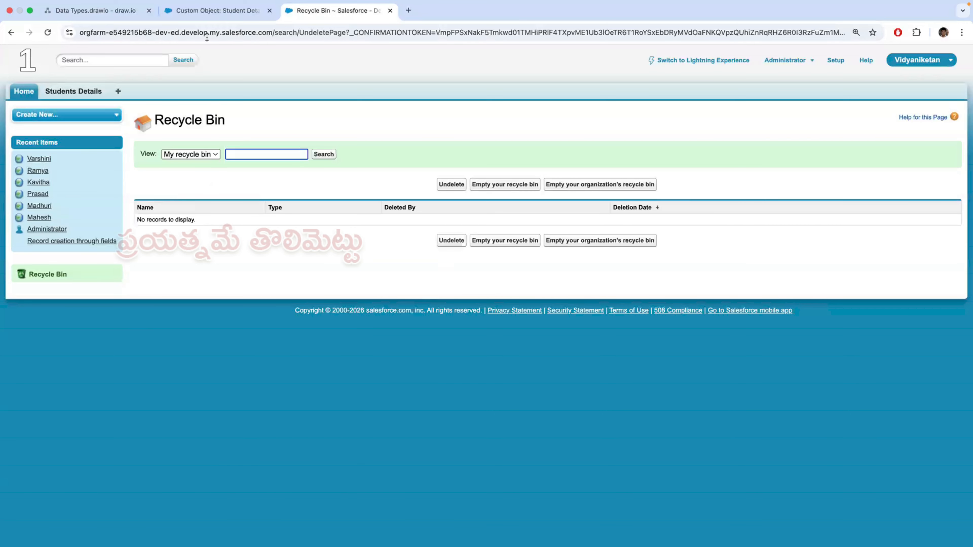
left_click(81, 94)
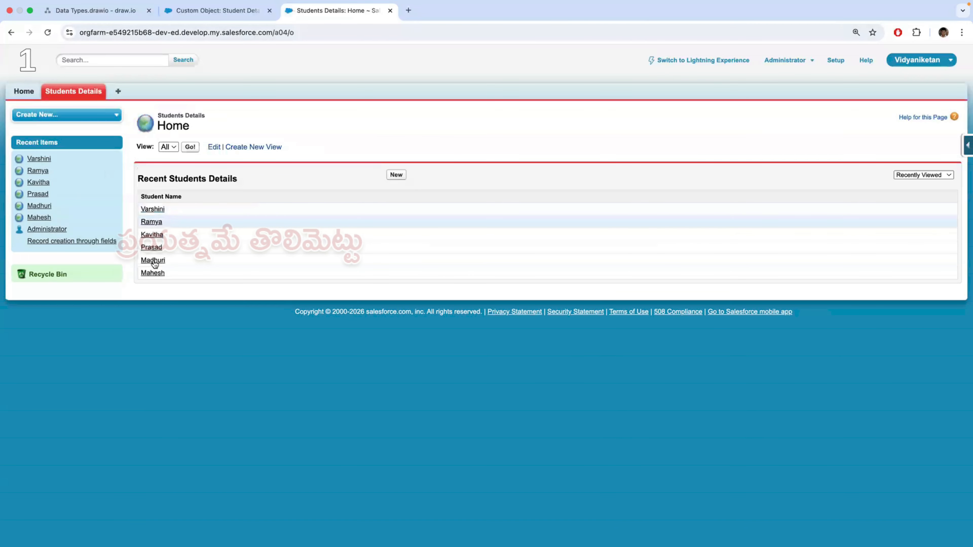
- Open the second student record in the Recent Students Details list and delete it
left_click(152, 222)
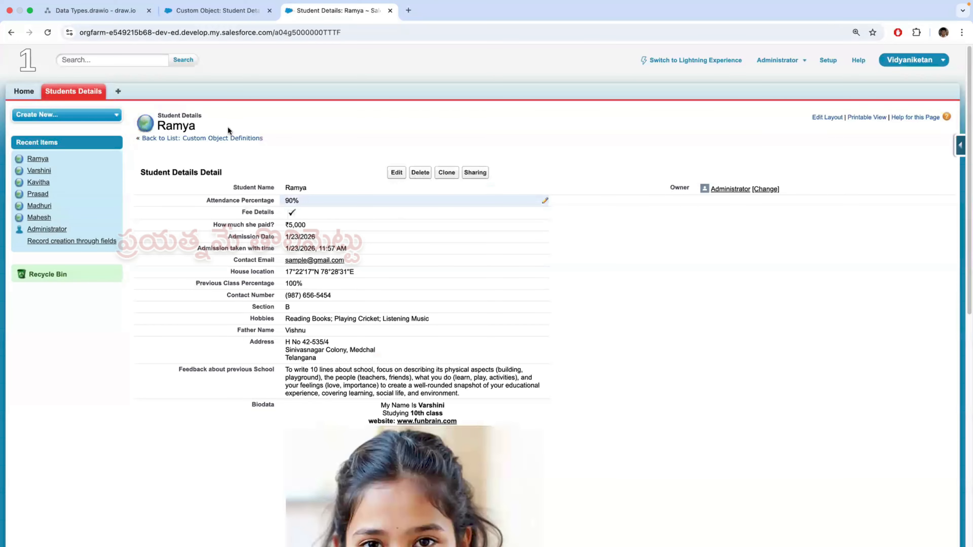
left_click_drag(148, 127, 206, 123)
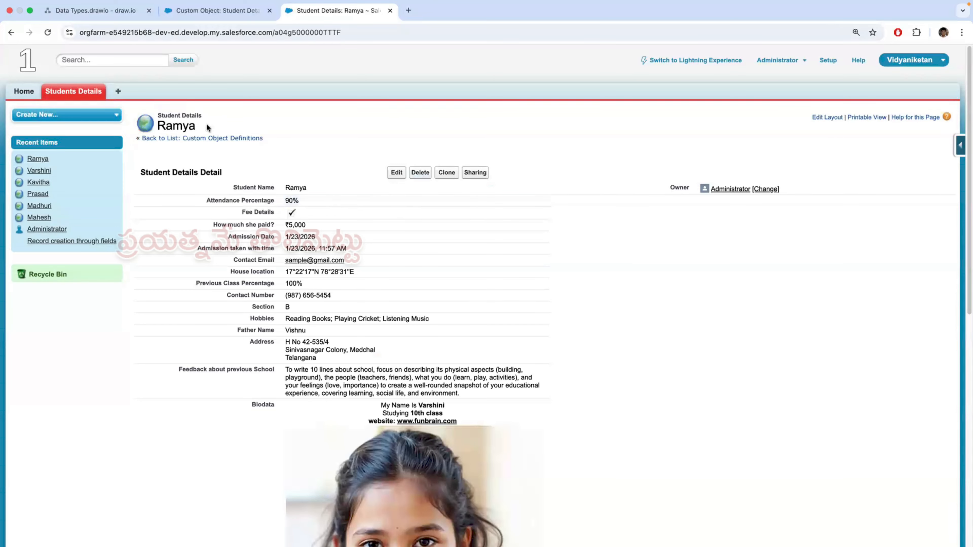
left_click(419, 174)
left_click(566, 109)
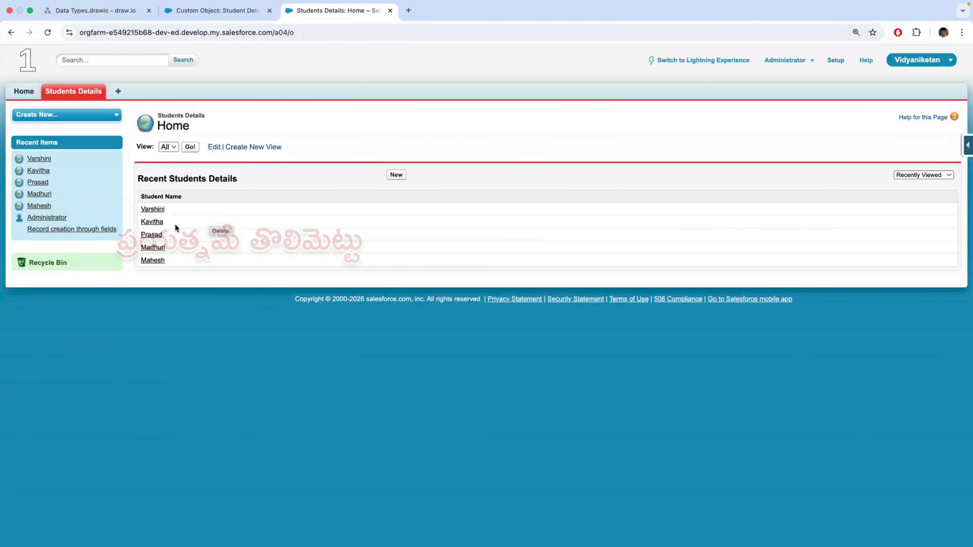
- Permanently remove the deleted student record by emptying your Recycle Bin, and check the Students Details list
left_click(48, 263)
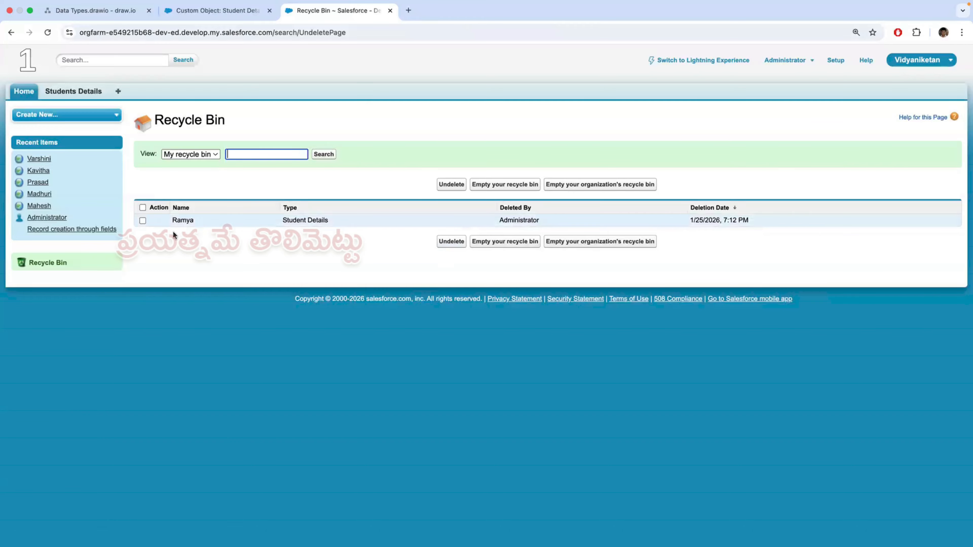
left_click(142, 220)
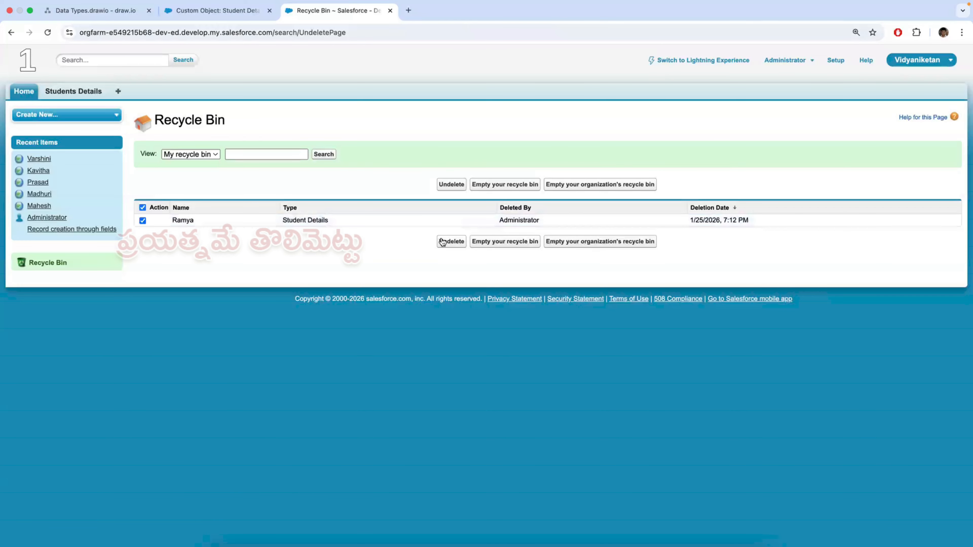
left_click(513, 242)
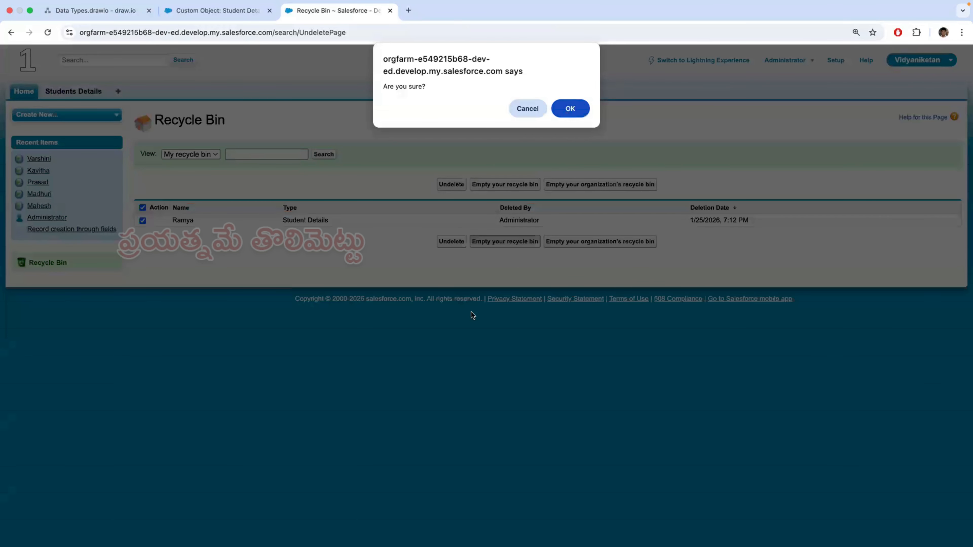
key("Return")
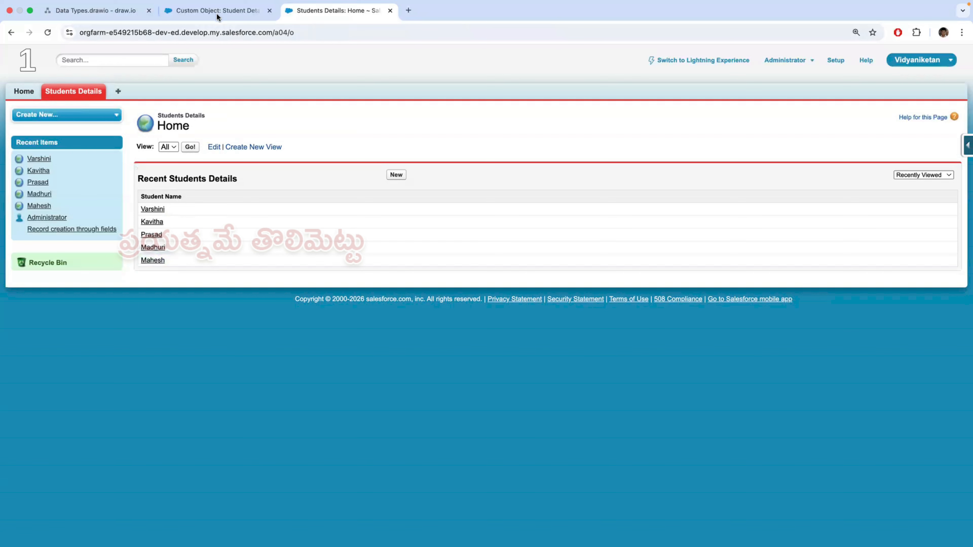
- Switch to the draw.io notes, underline Record in black and handwrite a circled "Recyclebin" note beneath it
left_click(256, 12)
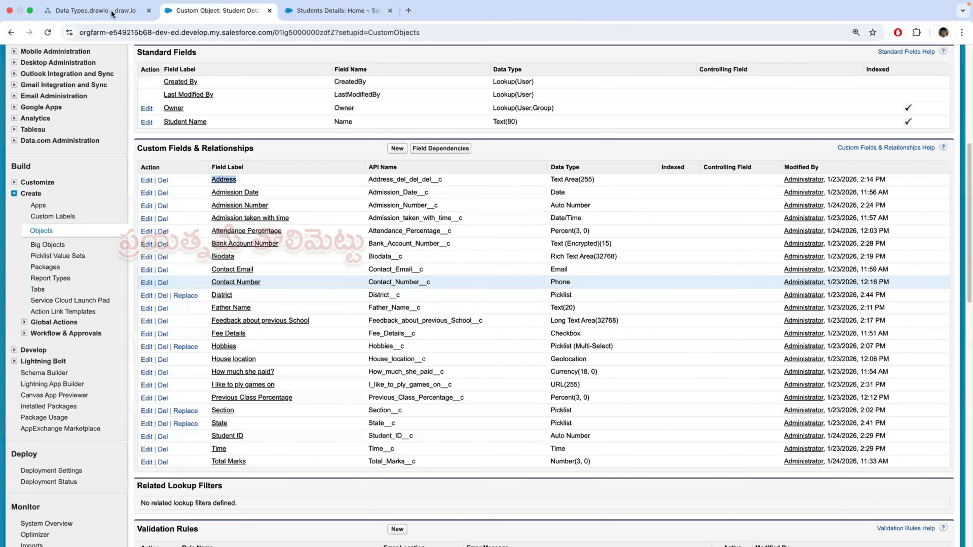
left_click(319, 15)
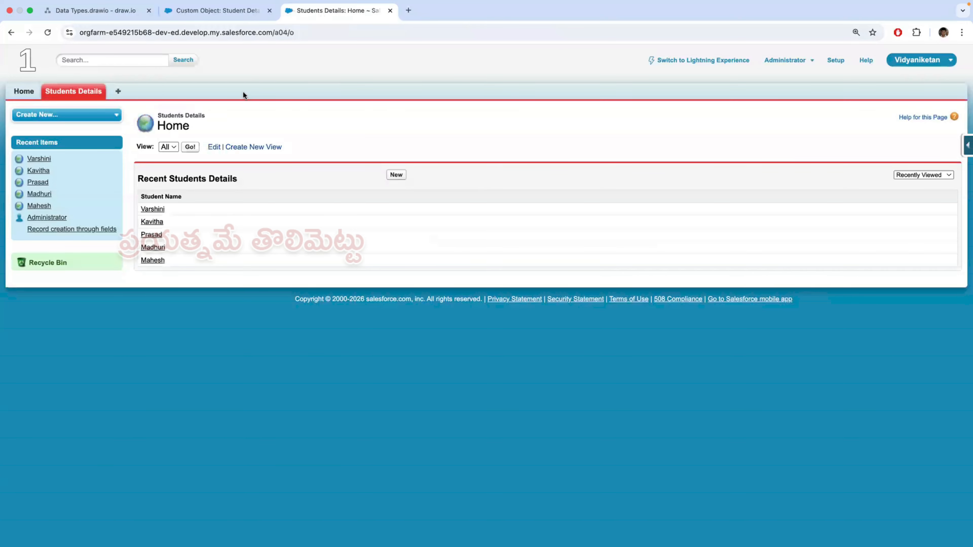
left_click(103, 20)
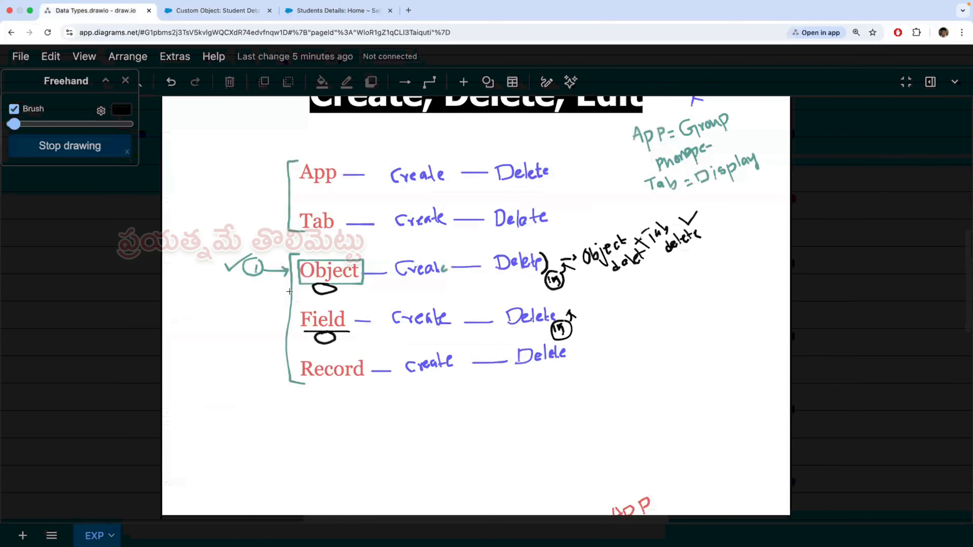
scroll(289, 291, "down", 2)
scroll(289, 292, "down", 3)
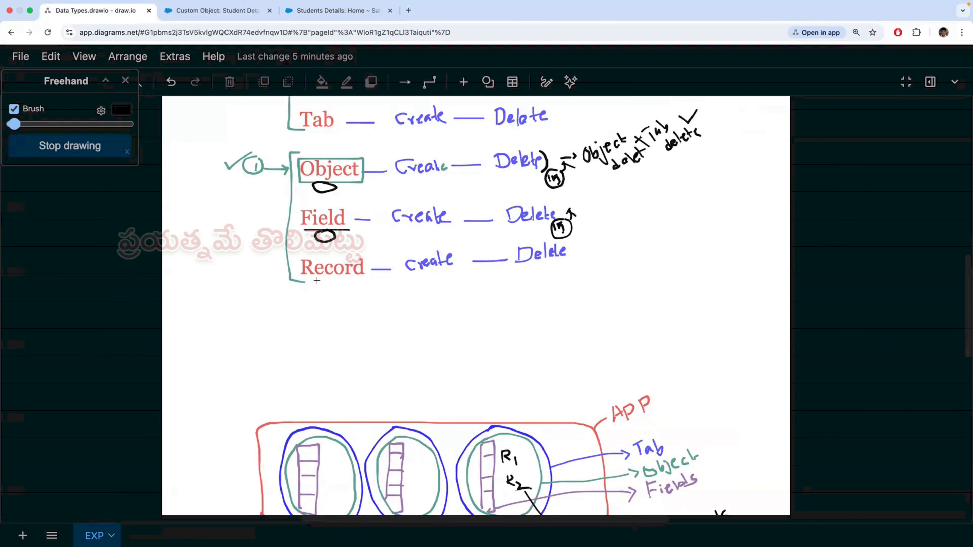
mouse_move(329, 286)
left_mouse_down()
mouse_move(361, 282)
mouse_move(264, 306)
mouse_move(383, 300)
mouse_move(275, 306)
mouse_move(310, 318)
mouse_move(343, 306)
left_mouse_up()
left_click_drag(346, 305, 354, 304)
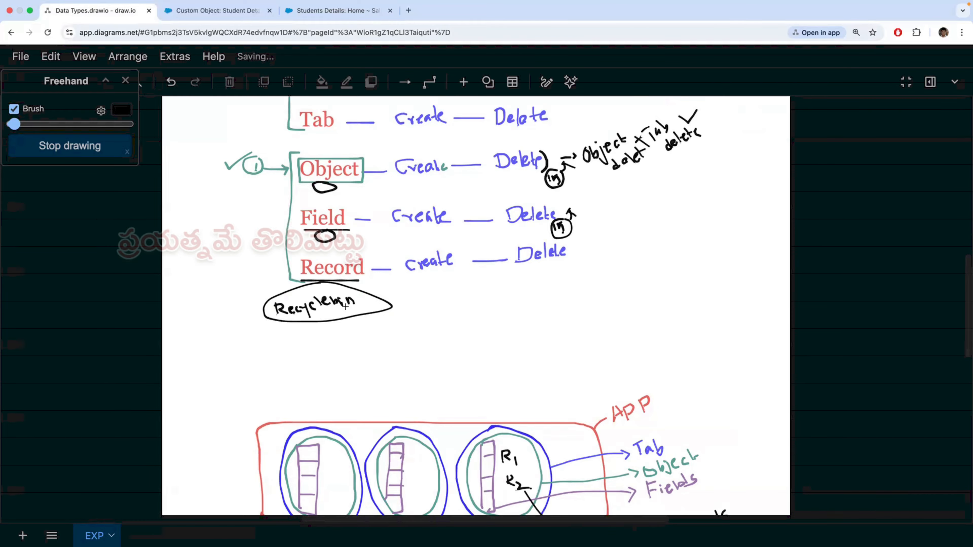
scroll(346, 307, "up", 1)
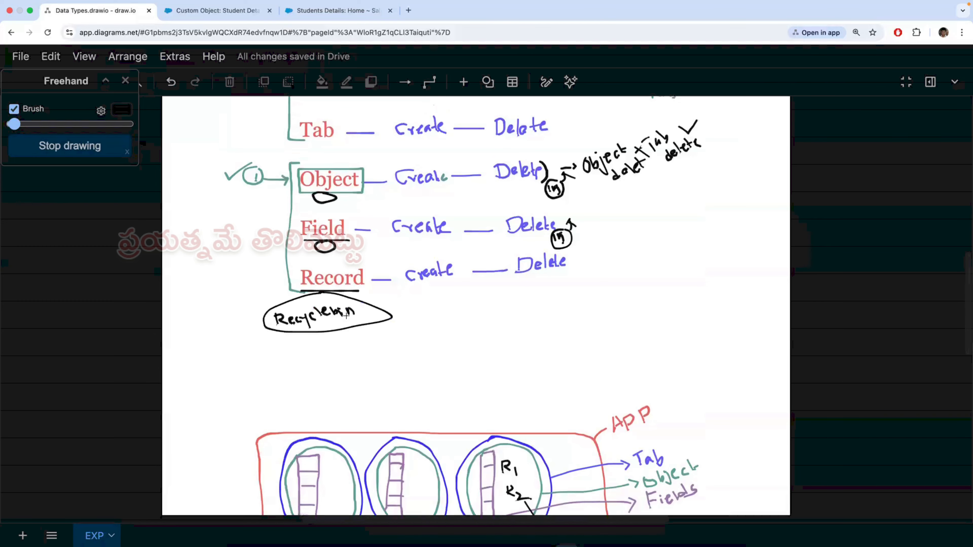
scroll(346, 316, "up", 1)
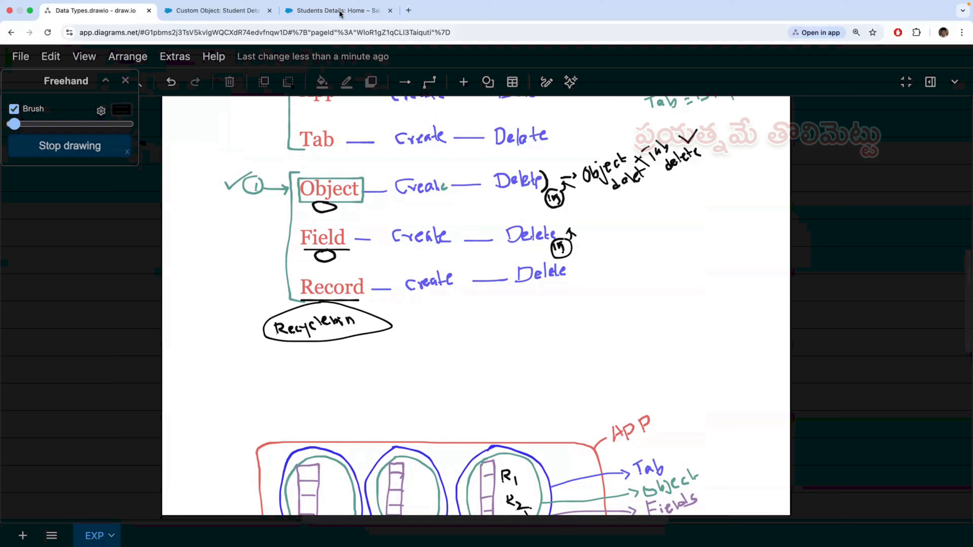
- Return to Salesforce, open the first student record in Students Details, set How much she paid? to 3000 and save the record
key("super+3")
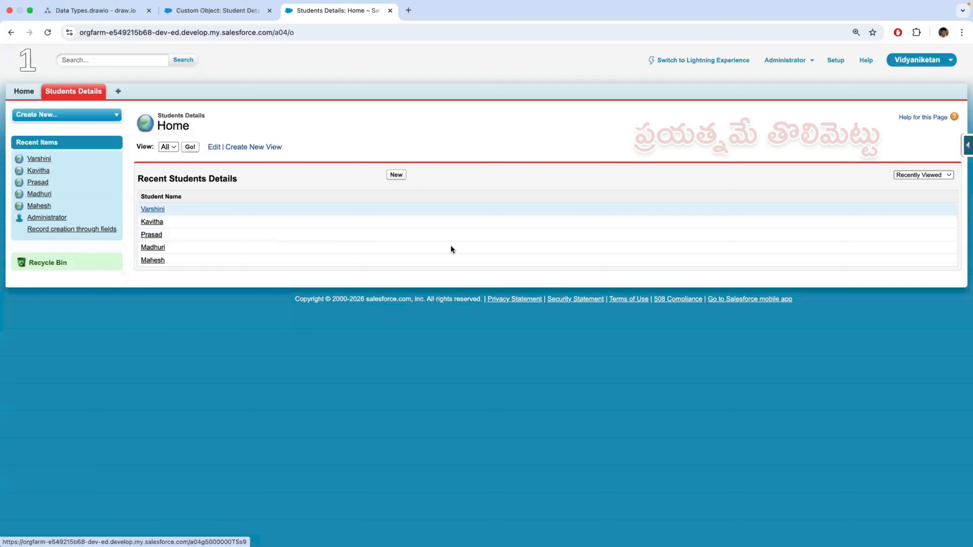
left_click(398, 178)
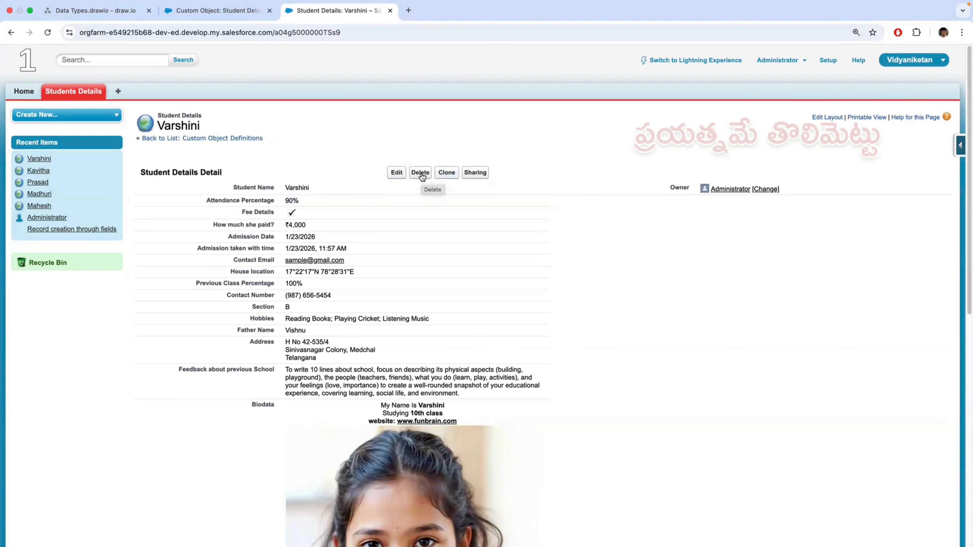
left_click(396, 174)
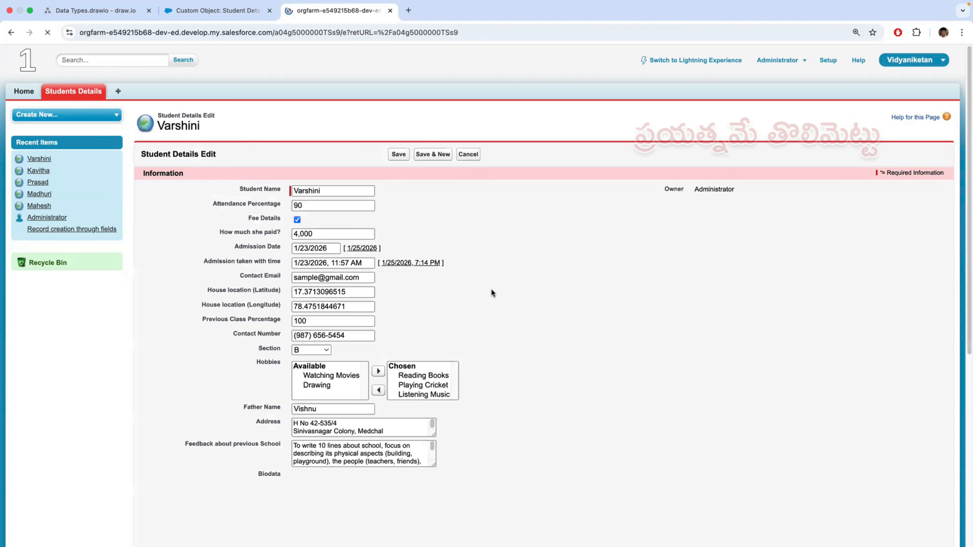
scroll(491, 288, "down", 5)
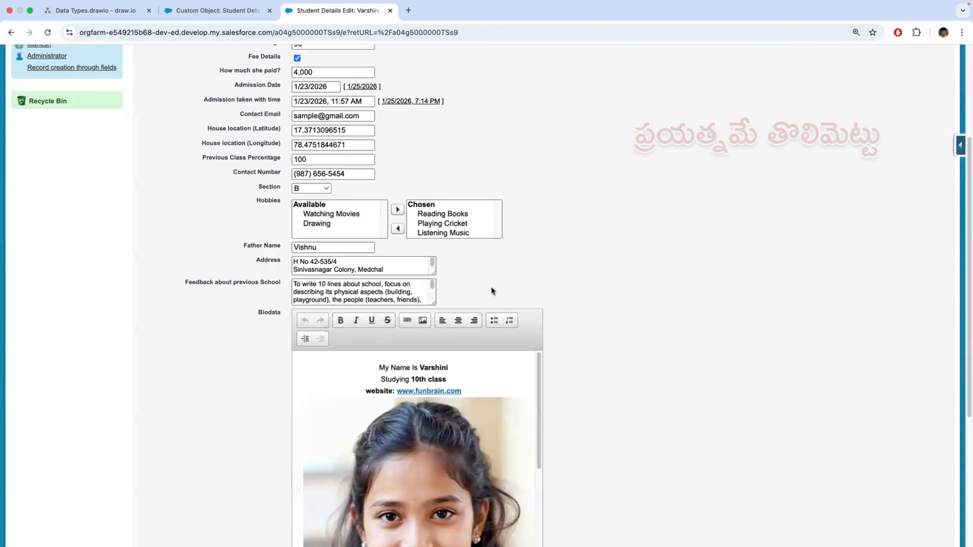
scroll(491, 287, "down", 6)
scroll(382, 271, "up", 10)
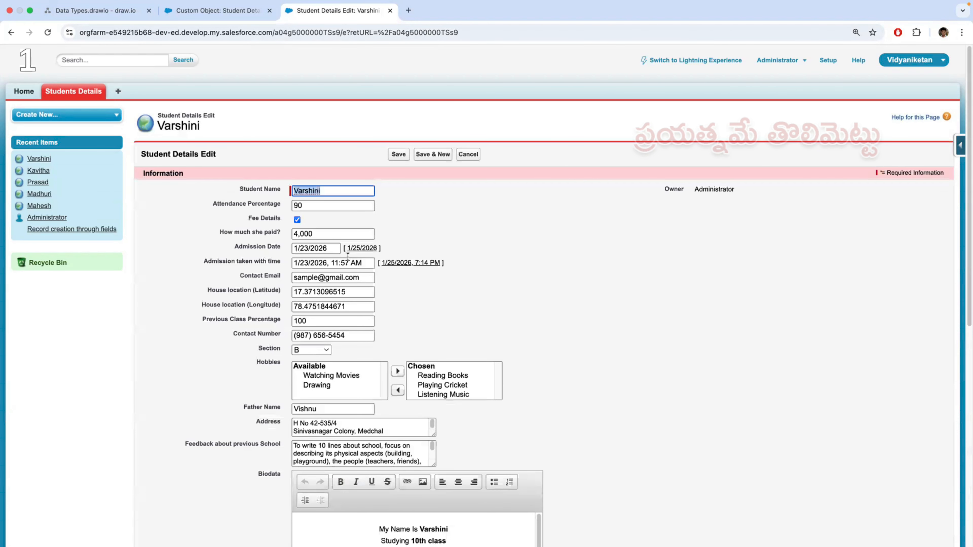
scroll(314, 221, "down", 1)
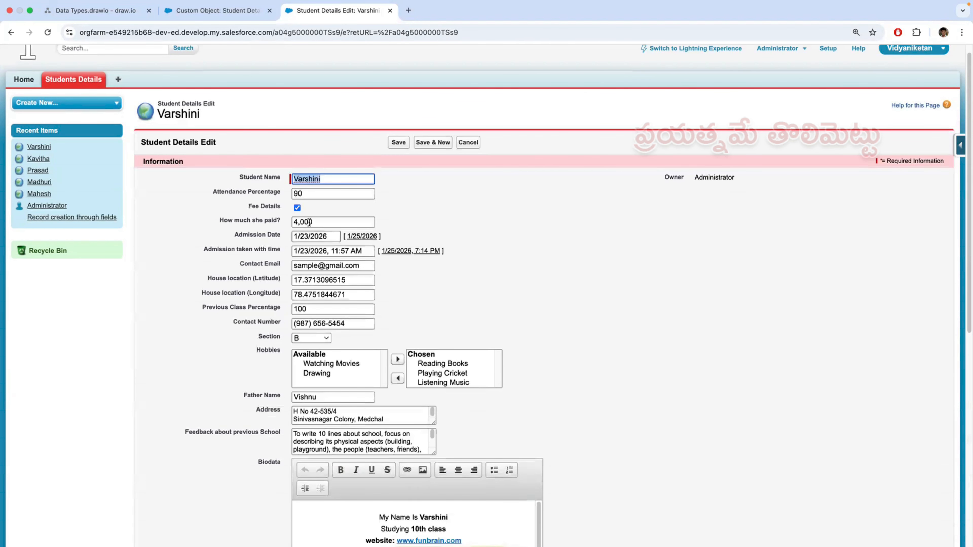
left_click(291, 221)
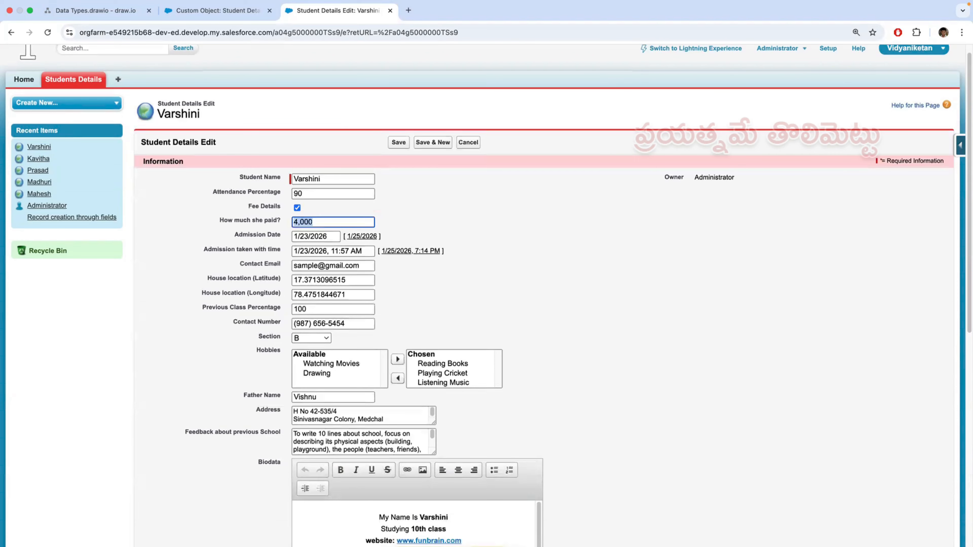
type("3000")
left_click(399, 142)
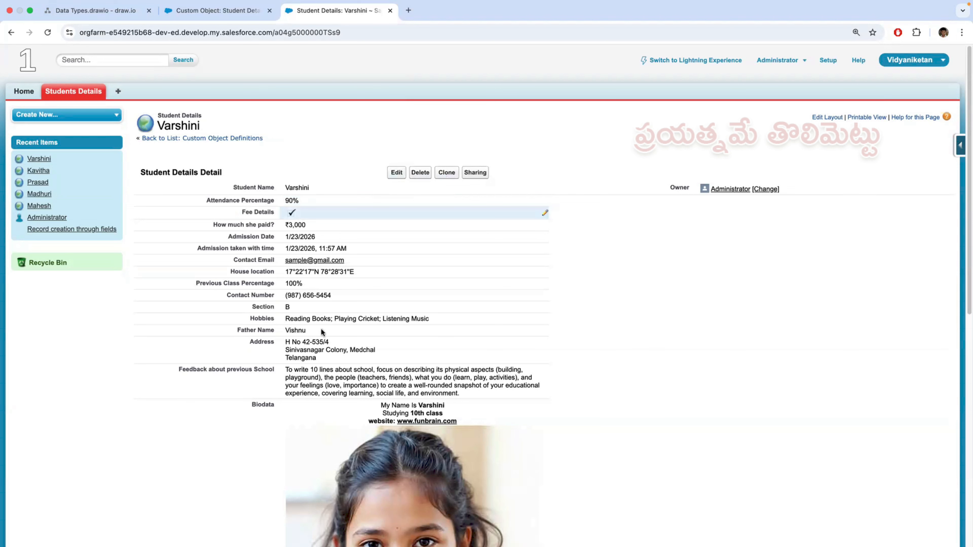
- Examine the saved student record's field values, from attendance and fee details through the biodata photo to Student ID and Last Modified By
scroll(319, 396, "down", 10)
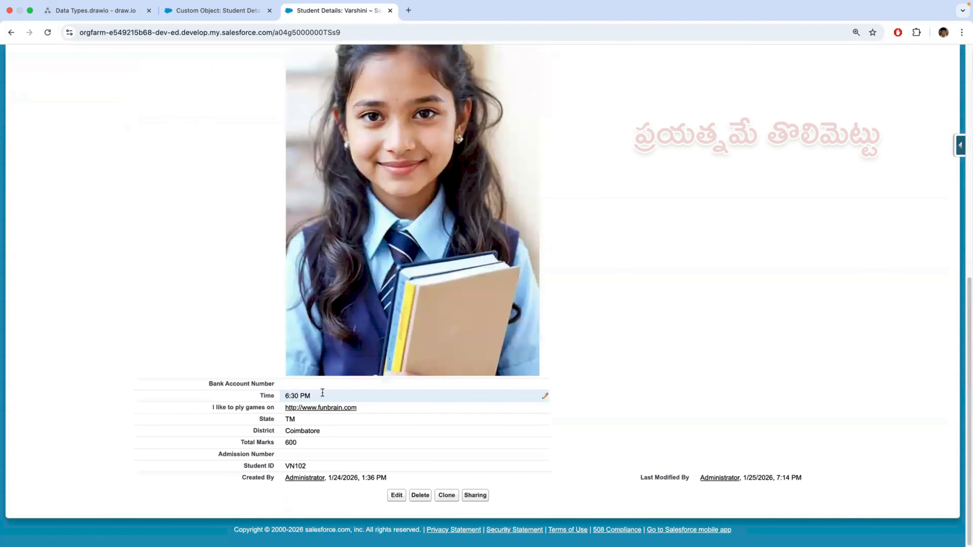
scroll(322, 392, "up", 10)
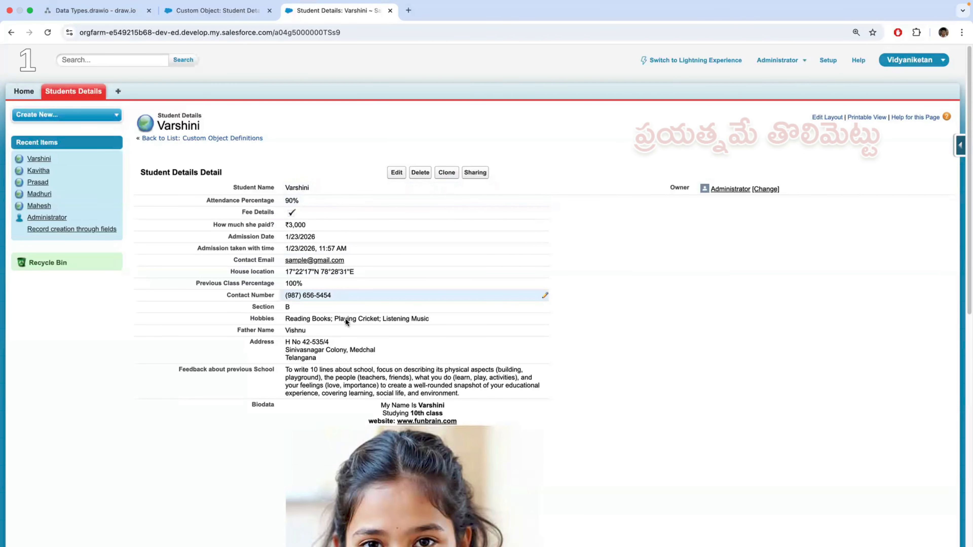
scroll(345, 321, "down", 5)
scroll(364, 355, "up", 4)
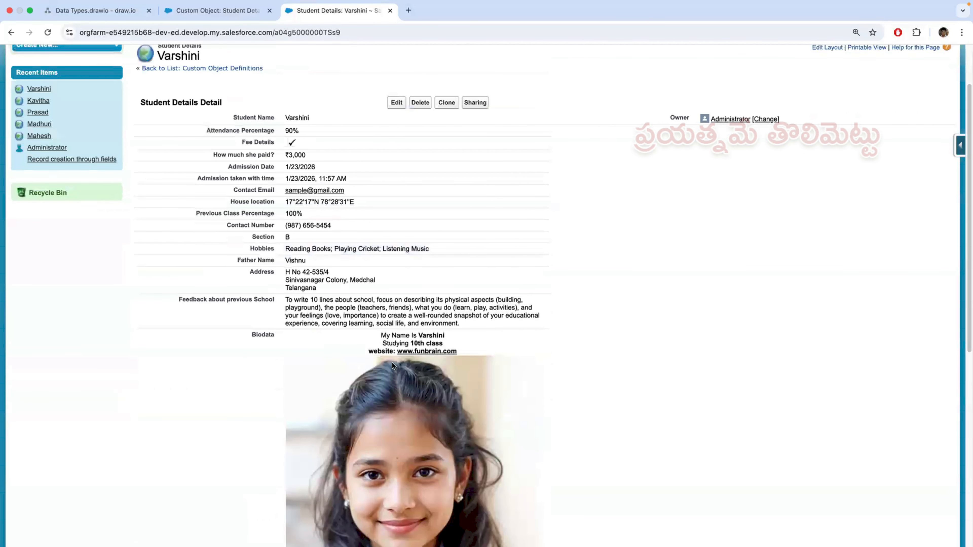
scroll(392, 361, "down", 5)
scroll(319, 236, "up", 5)
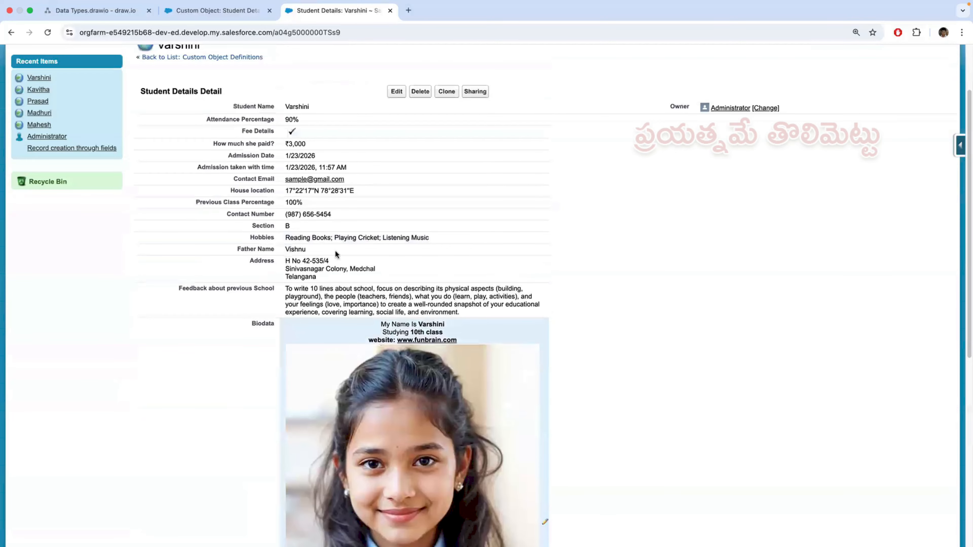
scroll(336, 250, "up", 2)
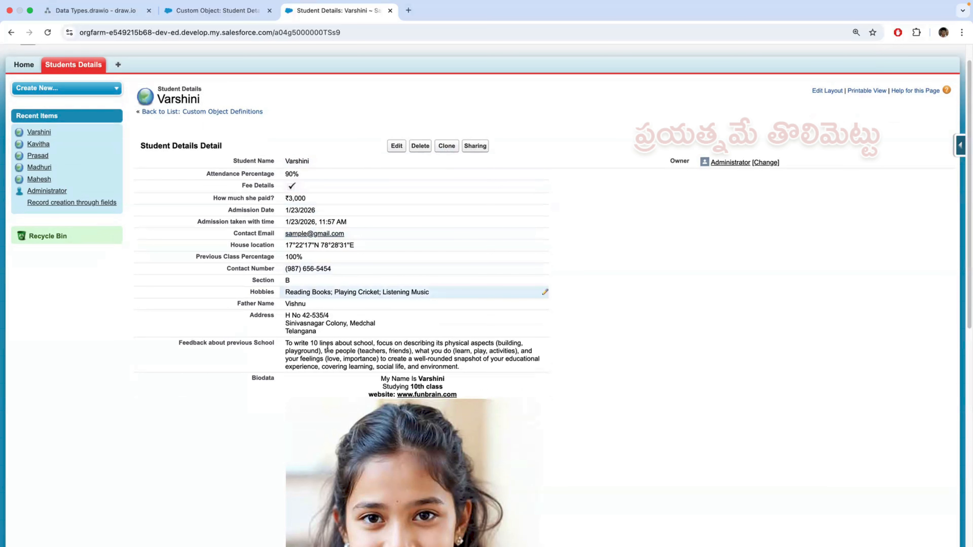
scroll(327, 347, "down", 10)
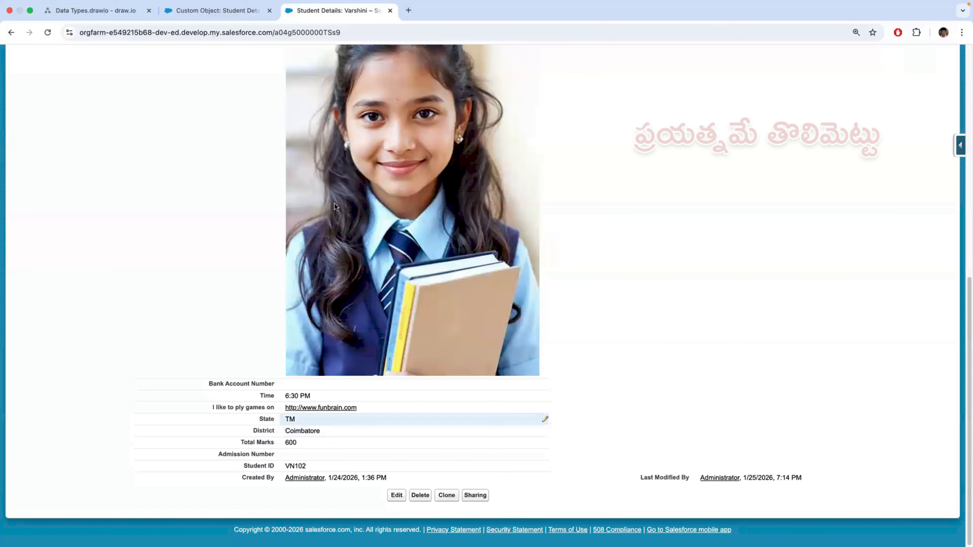
scroll(334, 204, "up", 10)
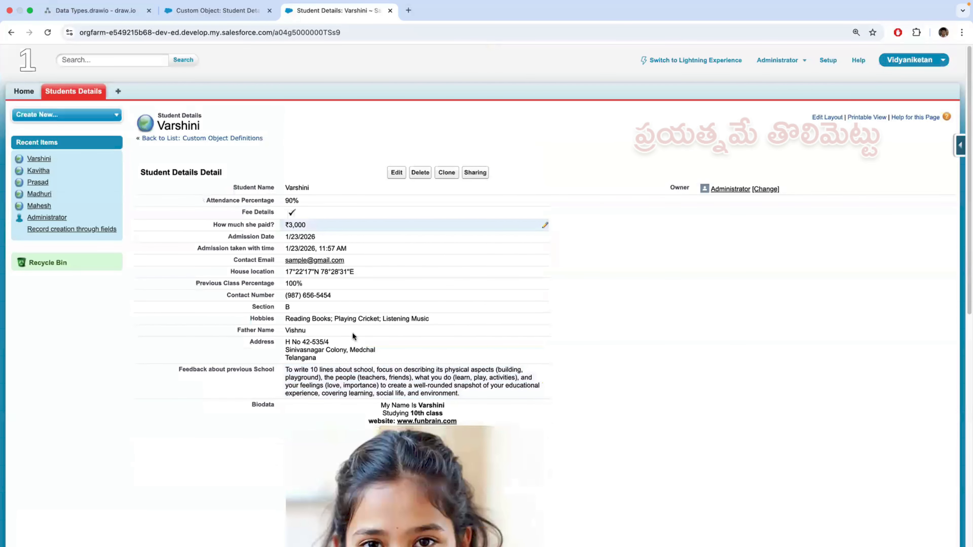
scroll(352, 334, "down", 4)
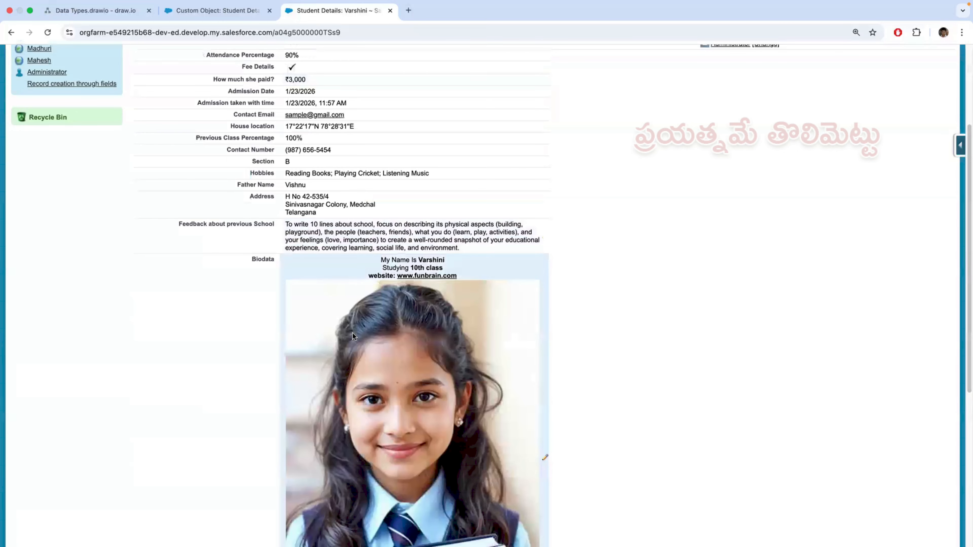
scroll(352, 333, "up", 4)
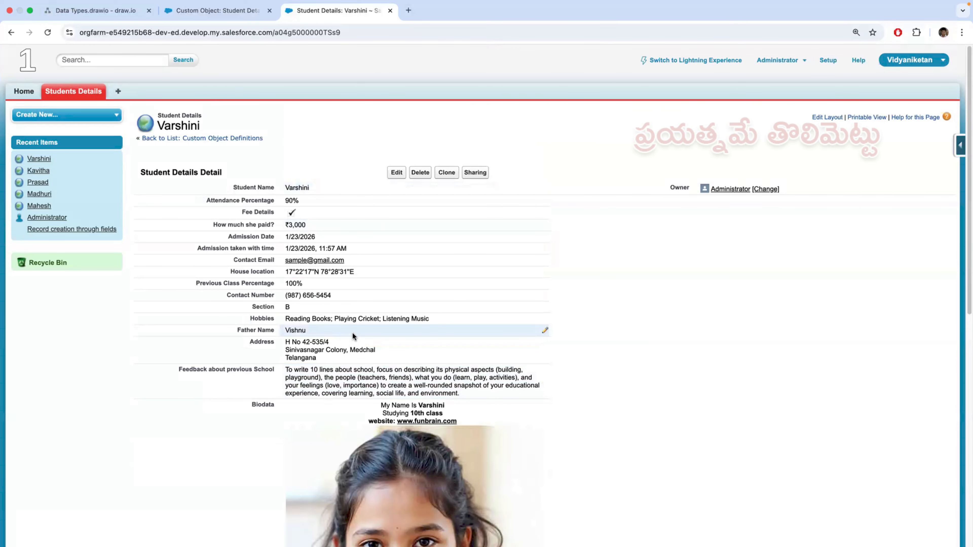
scroll(352, 334, "down", 2)
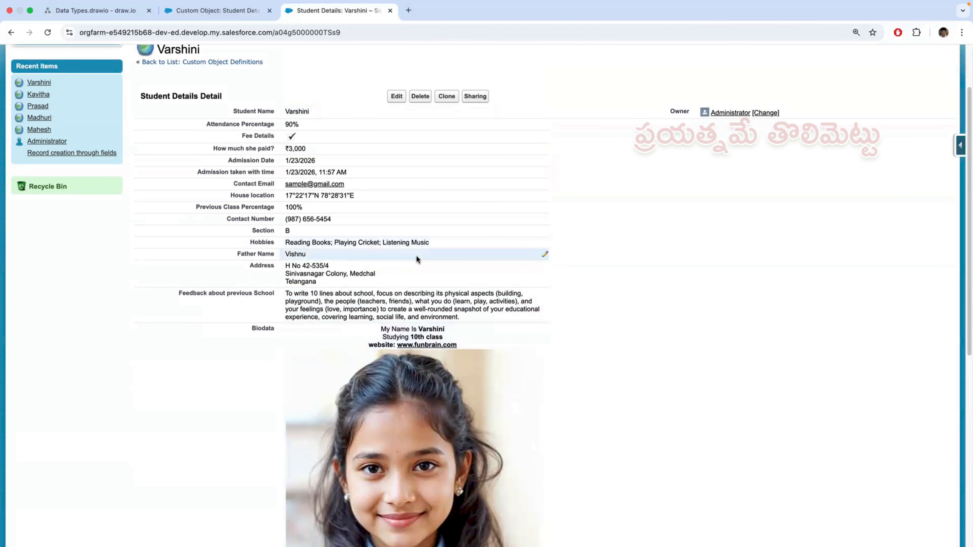
- Clone the open student record and look over the prefilled values, including the Biodata text and photo
scroll(447, 114, "up", 1)
left_click(447, 113)
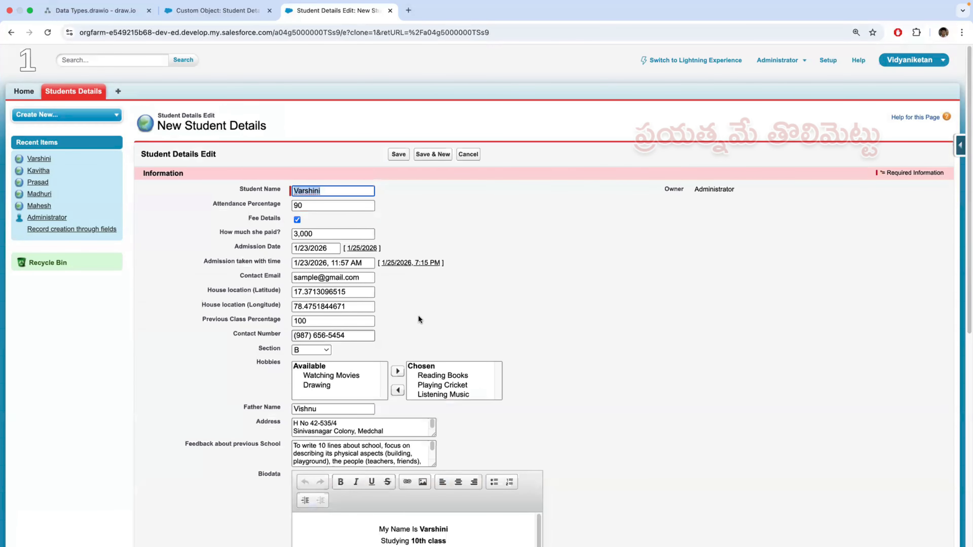
scroll(418, 317, "down", 7)
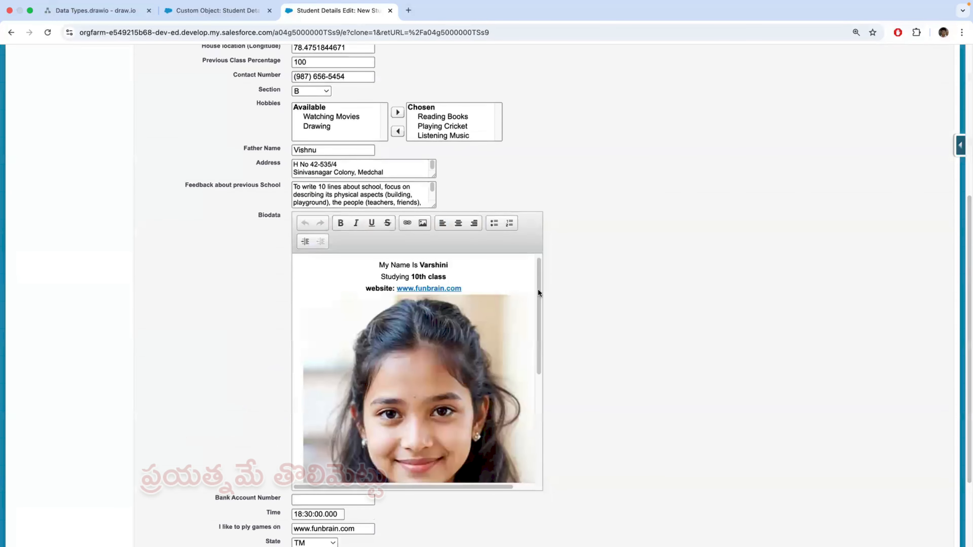
scroll(538, 293, "down", 5)
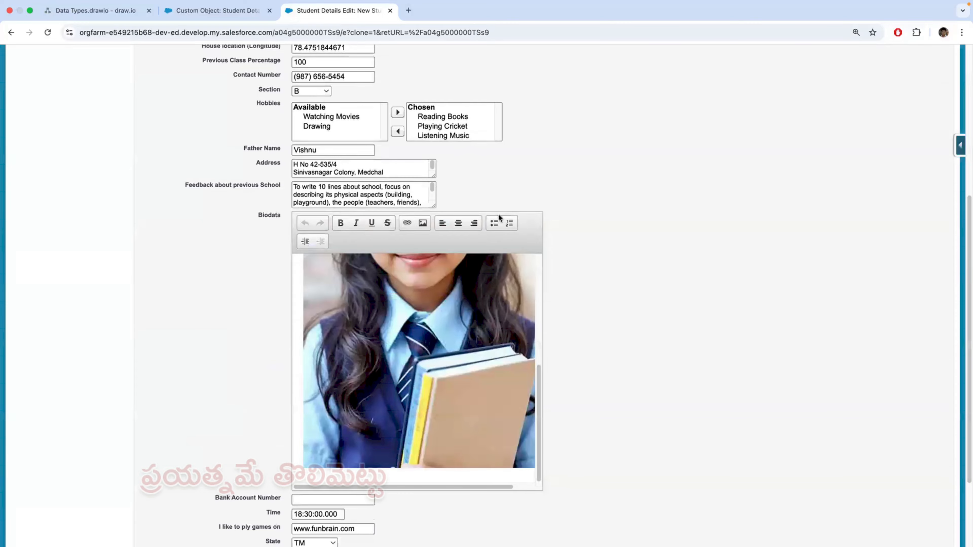
scroll(392, 232, "down", 3)
scroll(341, 254, "up", 10)
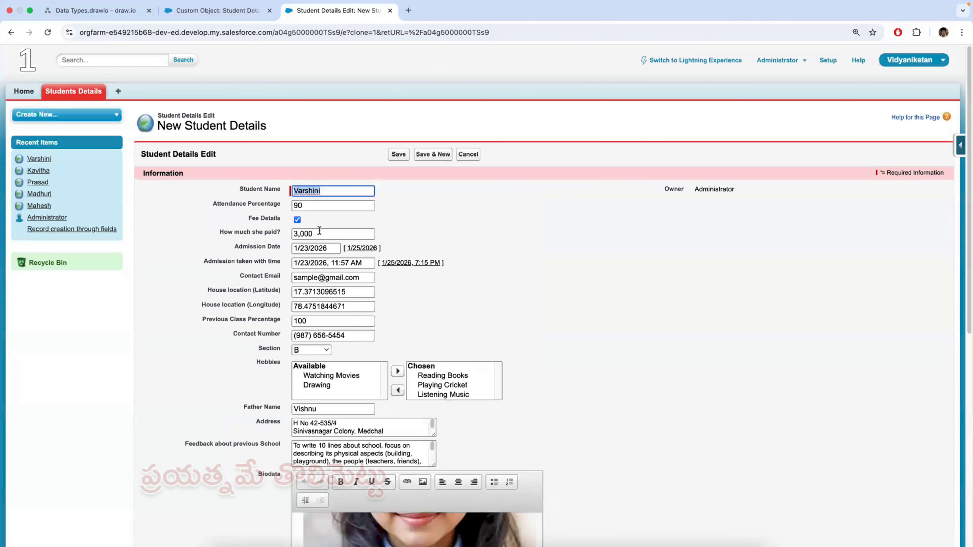
- Replace the clone's Student Name with another student's name and check the remaining copied fields
left_click(327, 191)
key("super+a")
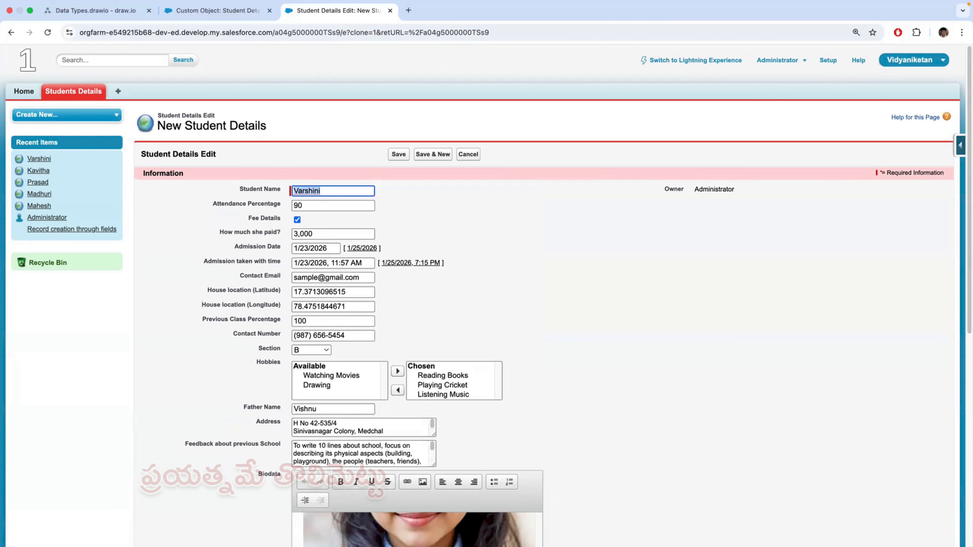
type("Amani")
scroll(346, 348, "down", 3)
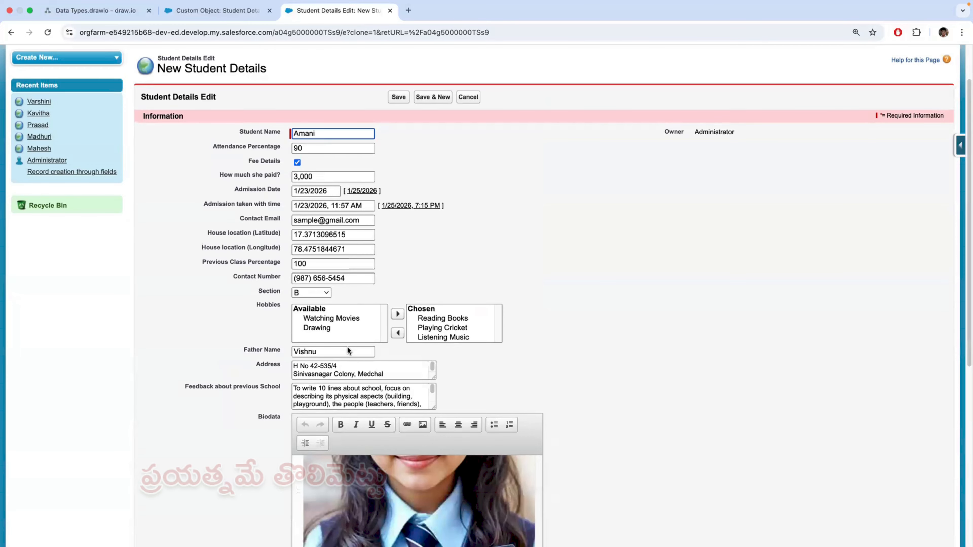
scroll(348, 348, "up", 3)
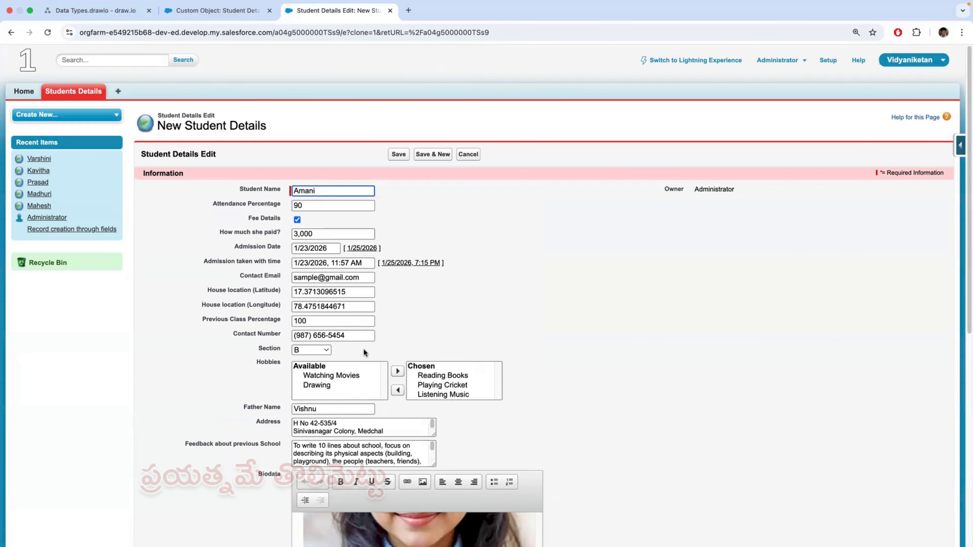
scroll(374, 348, "down", 5)
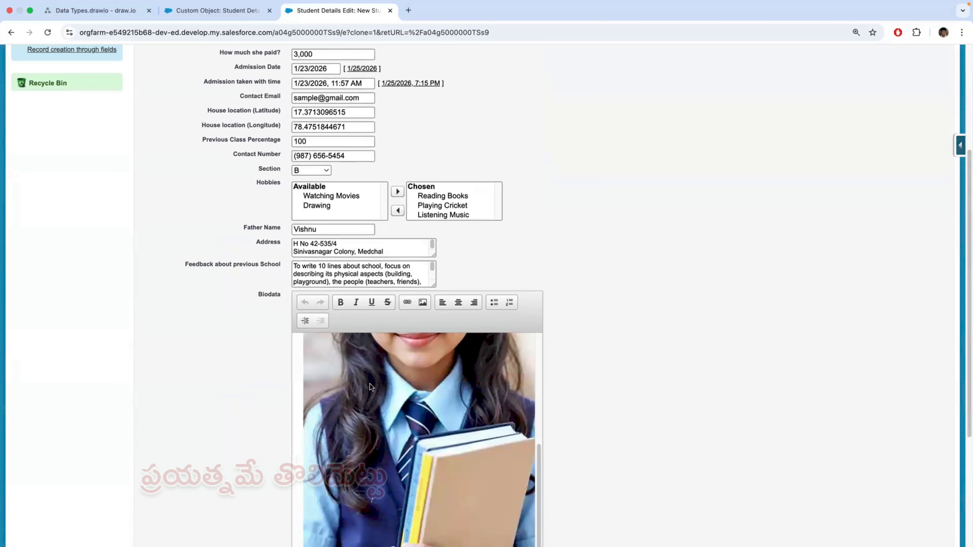
scroll(491, 392, "down", 2)
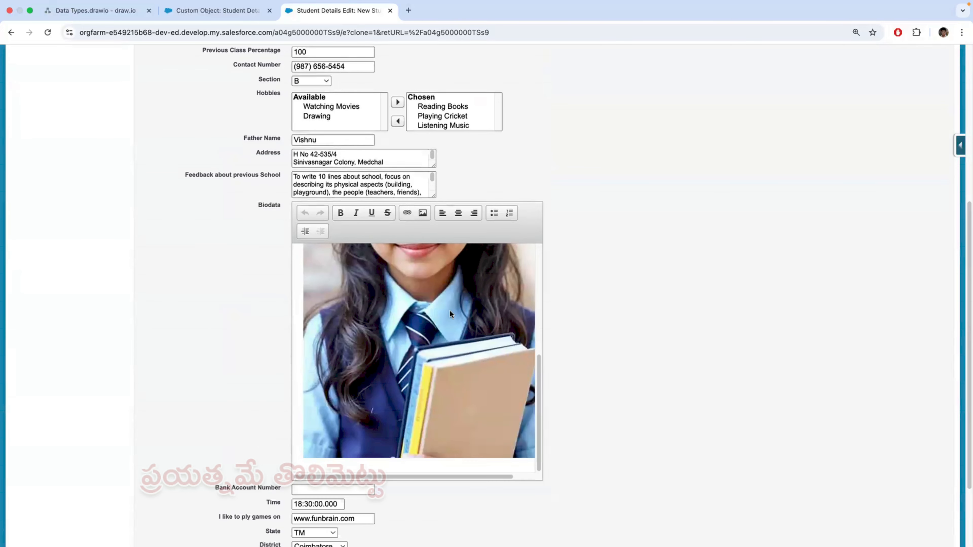
scroll(533, 301, "up", 5)
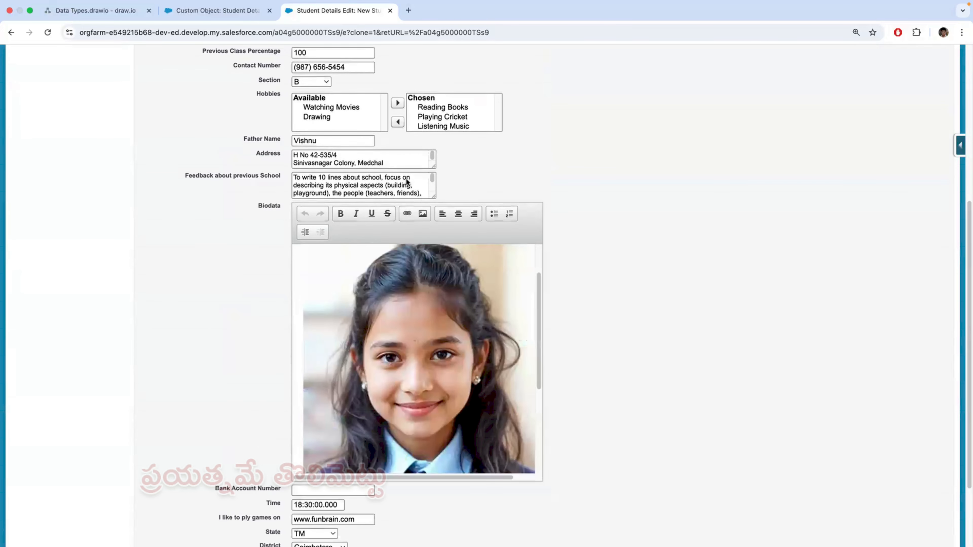
scroll(406, 178, "up", 7)
- Go from the Student Details custom object definition in the other browser tab to the Students Details home list
left_click(236, 21)
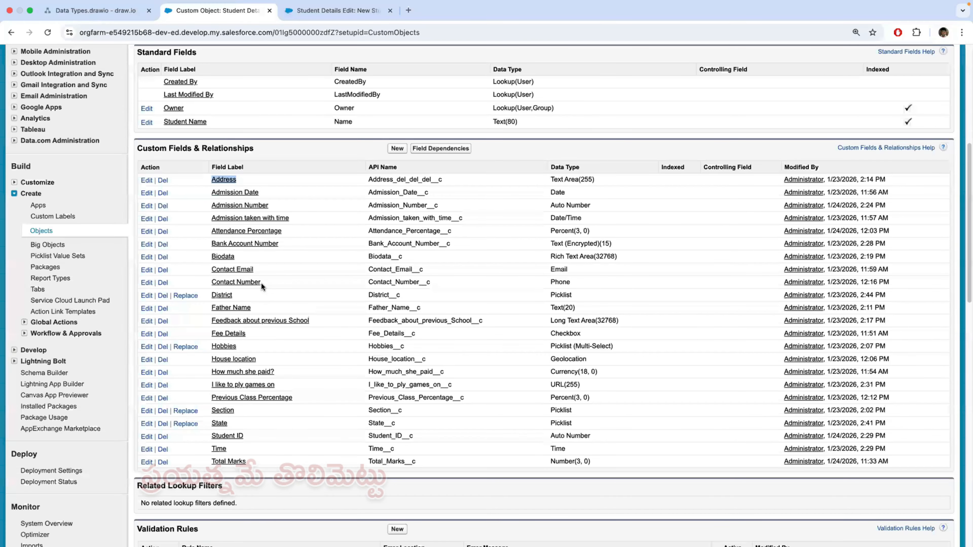
scroll(261, 282, "up", 8)
left_click(87, 95)
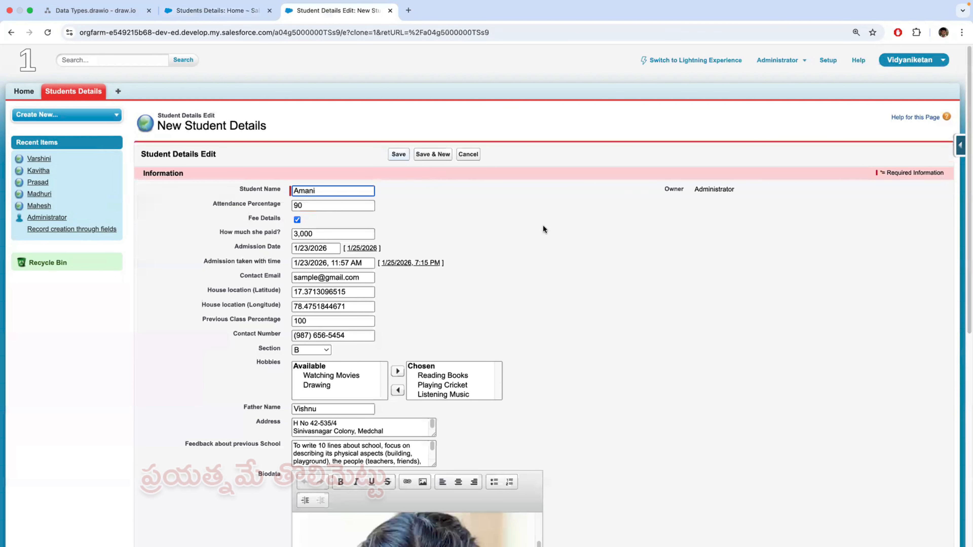
- Save the cloned student record and open it from the refreshed Students Details list in the other browser tab
key("Return")
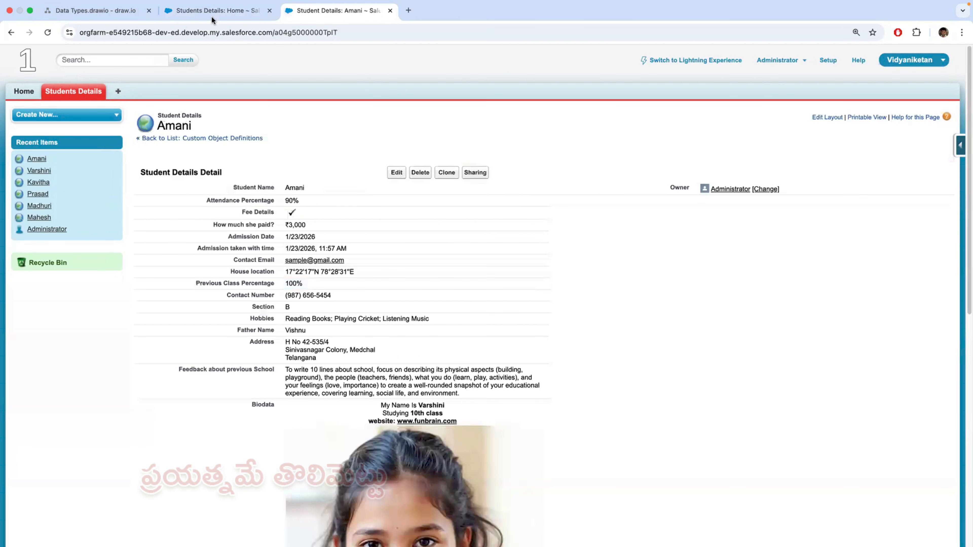
scroll(334, 190, "down", 2)
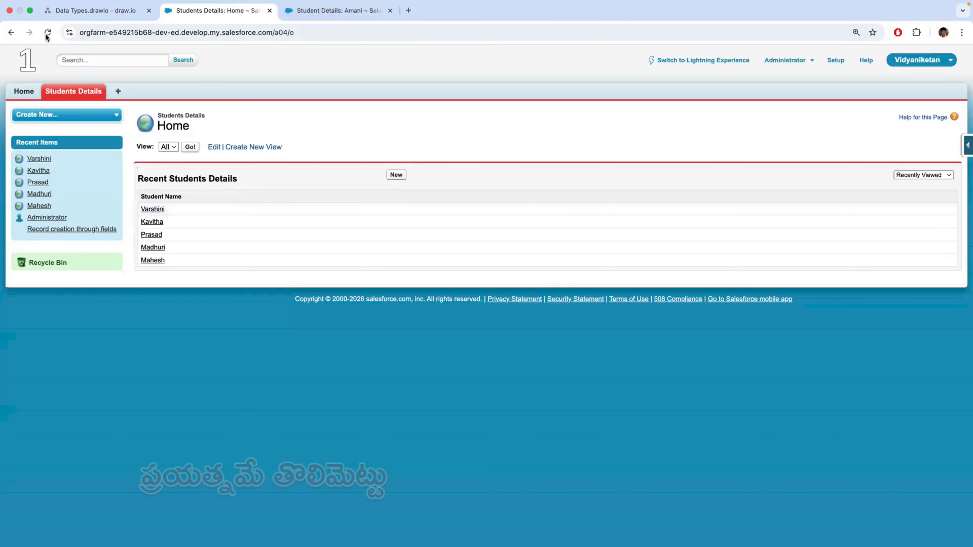
key("super+r")
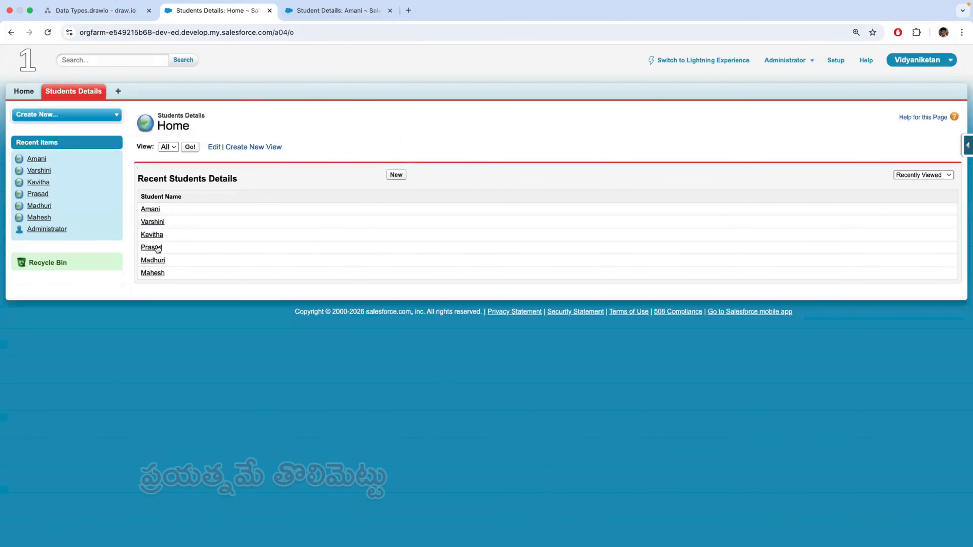
left_click(153, 221)
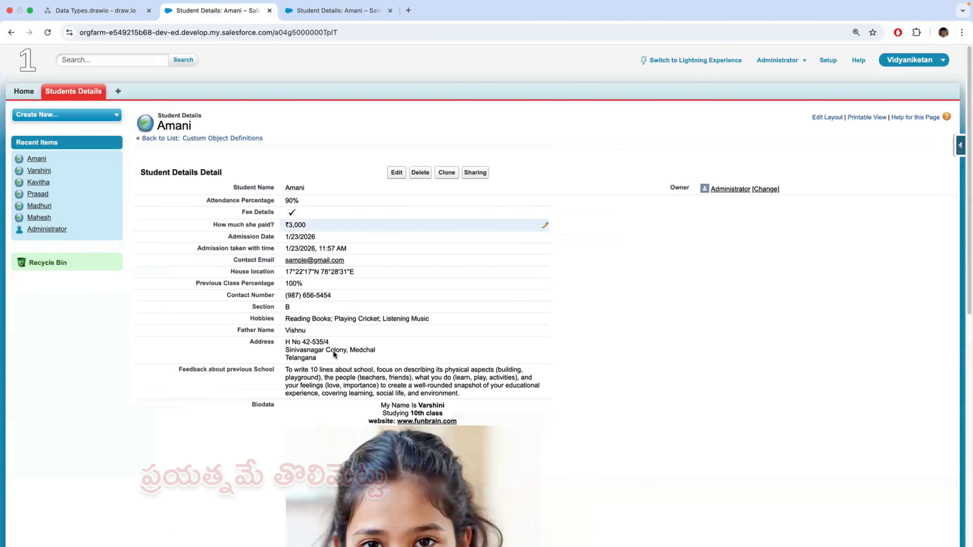
- Examine the cloned record's values from Student Name and fee details through Biodata to Admission Number, Student ID and Created By
scroll(304, 185, "down", 3)
scroll(315, 185, "up", 3)
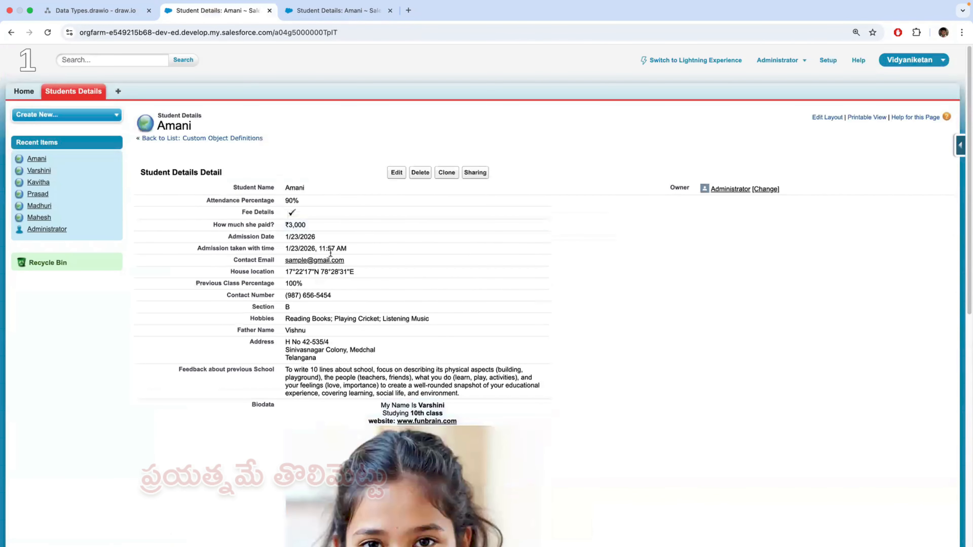
left_click_drag(307, 187, 274, 188)
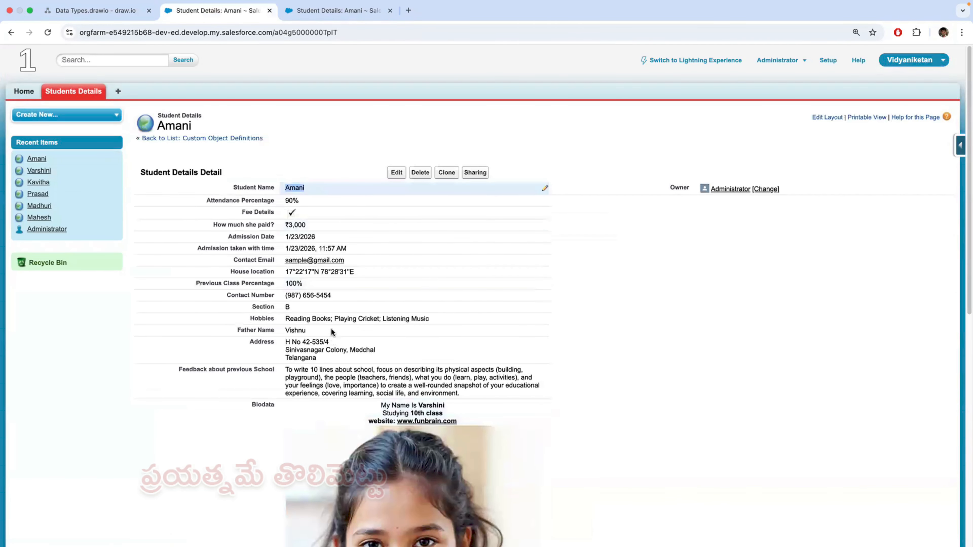
scroll(330, 330, "down", 7)
scroll(330, 331, "up", 7)
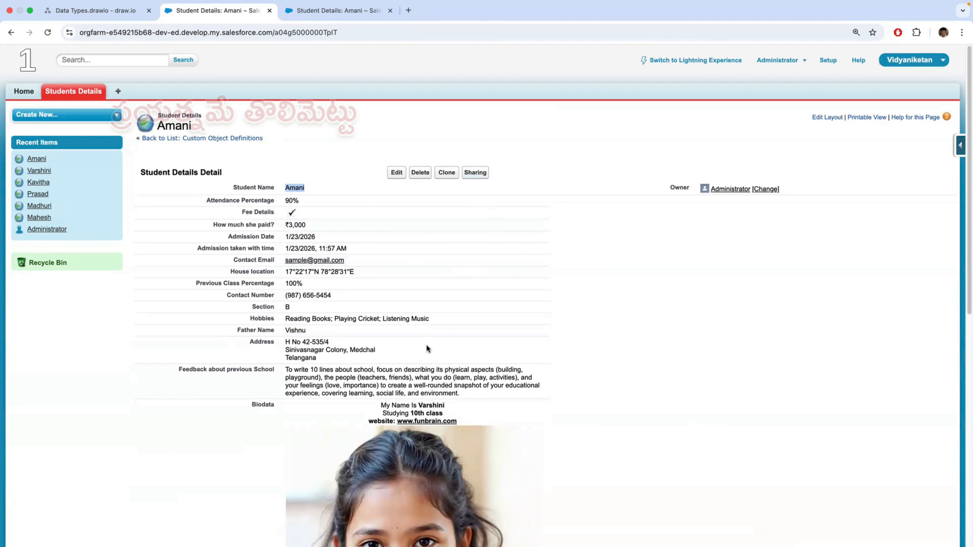
scroll(369, 428, "down", 5)
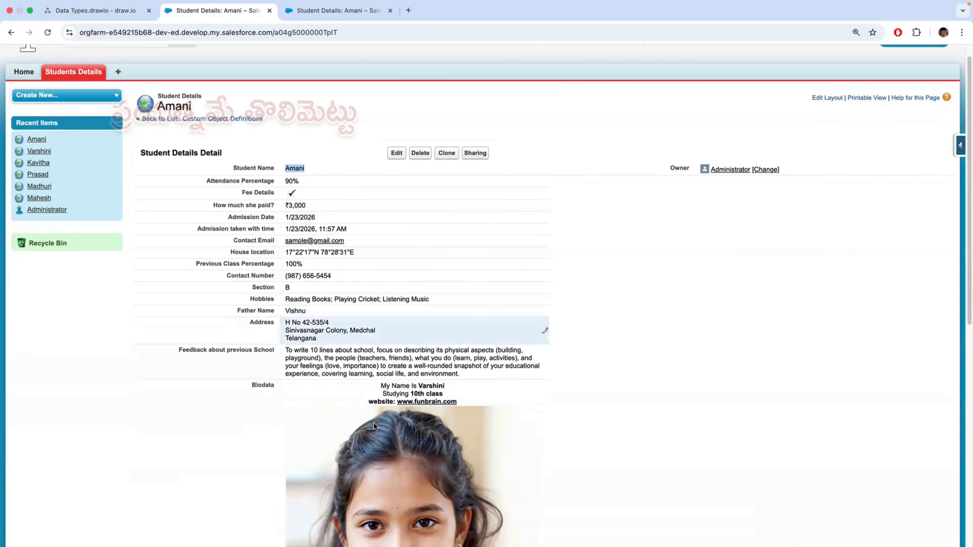
scroll(379, 413, "down", 14)
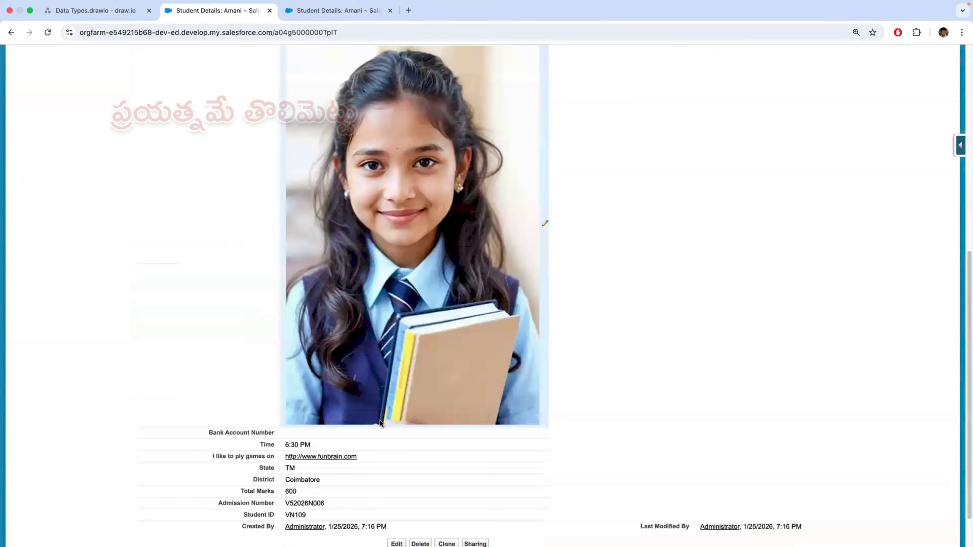
- Open the cloned record's Sharing details, start a new sharing entry and set its recipient search to Users
scroll(379, 420, "up", 18)
scroll(381, 419, "up", 1)
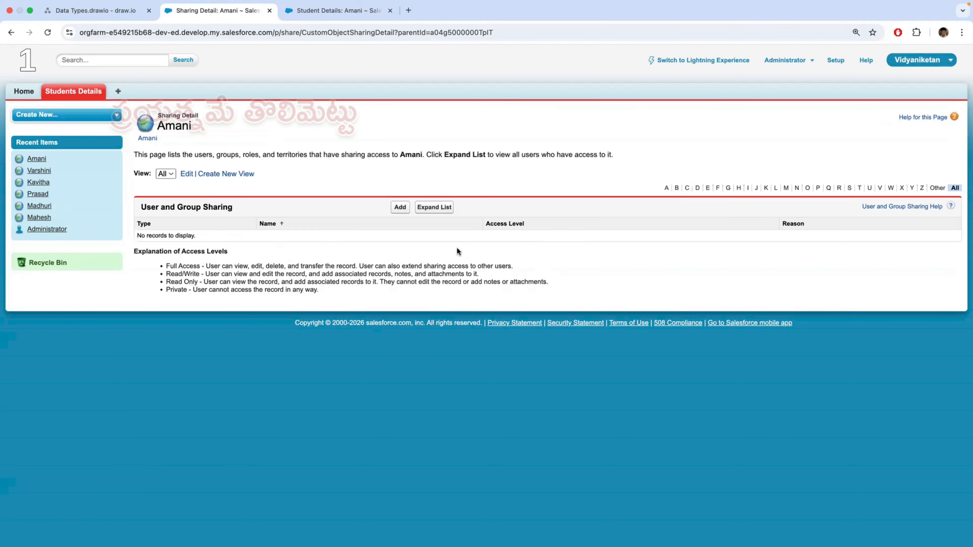
left_click(401, 209)
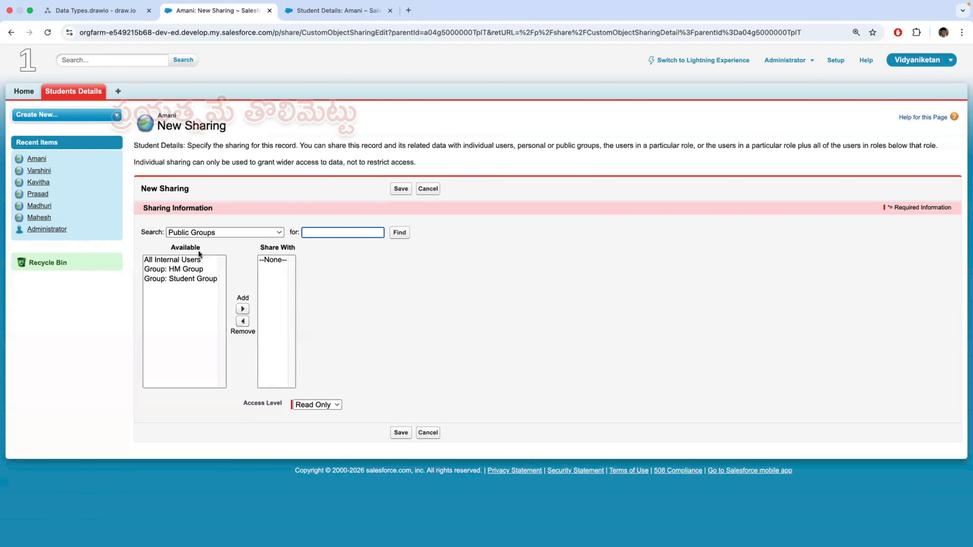
left_click(276, 232)
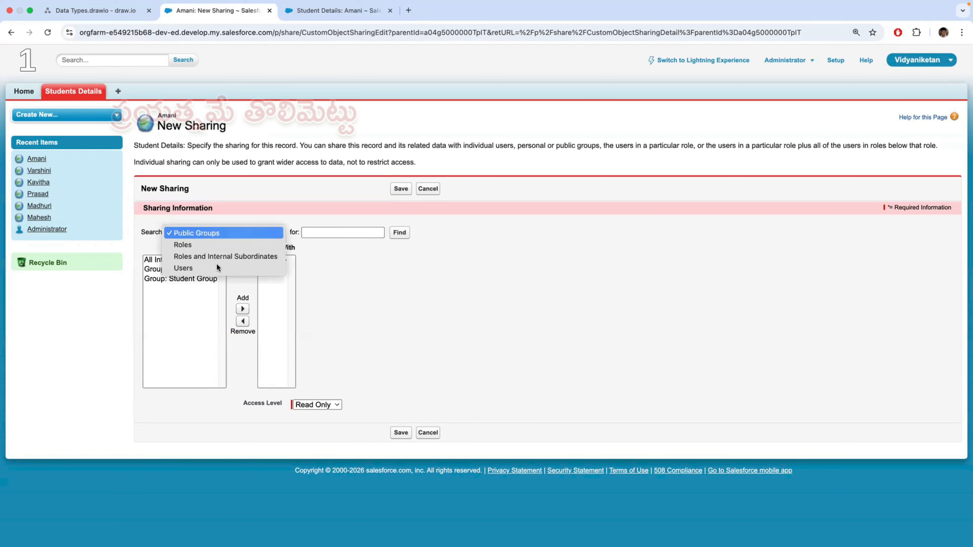
left_click(230, 270)
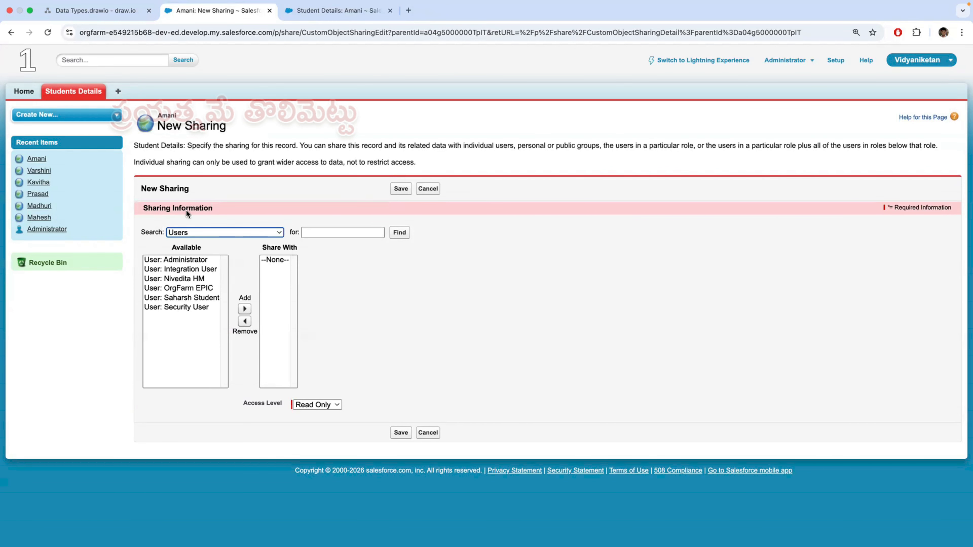
- Compare the available sharing recipients under Roles and Public Groups, and set the recipient search back to Users
left_click(187, 232)
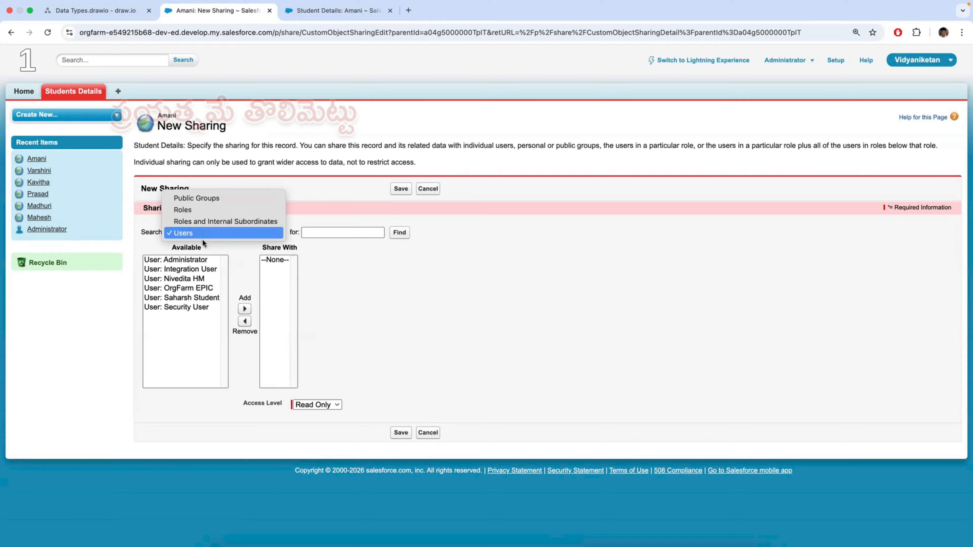
left_click(170, 299)
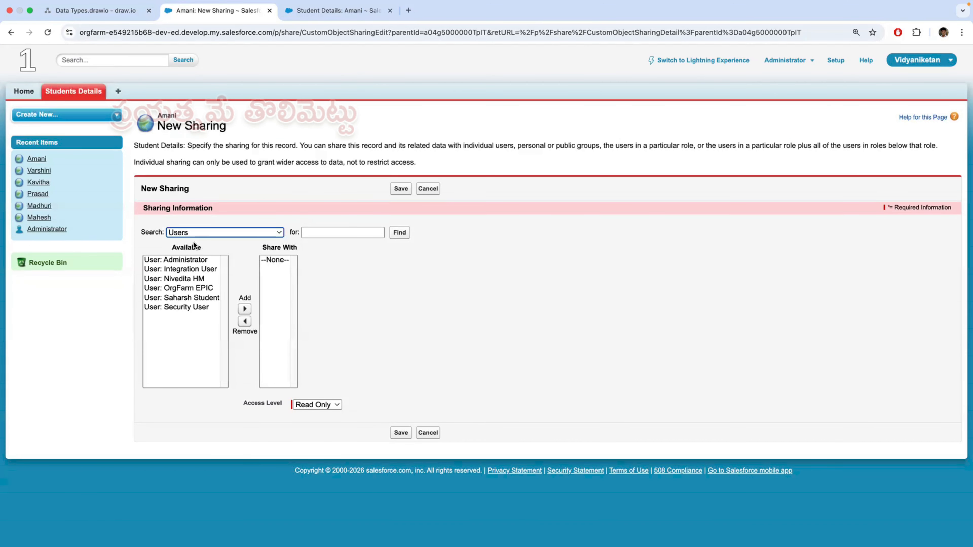
left_click(203, 232)
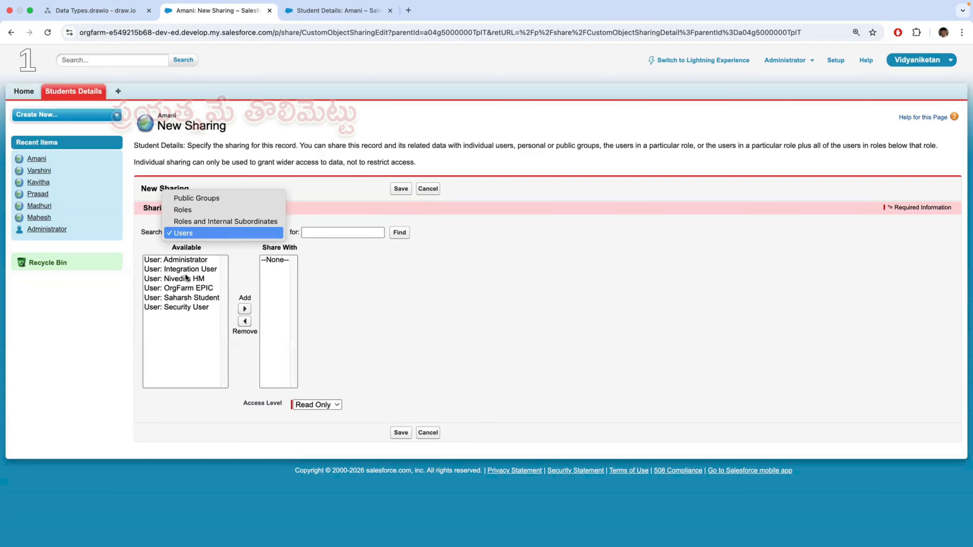
left_click(200, 231)
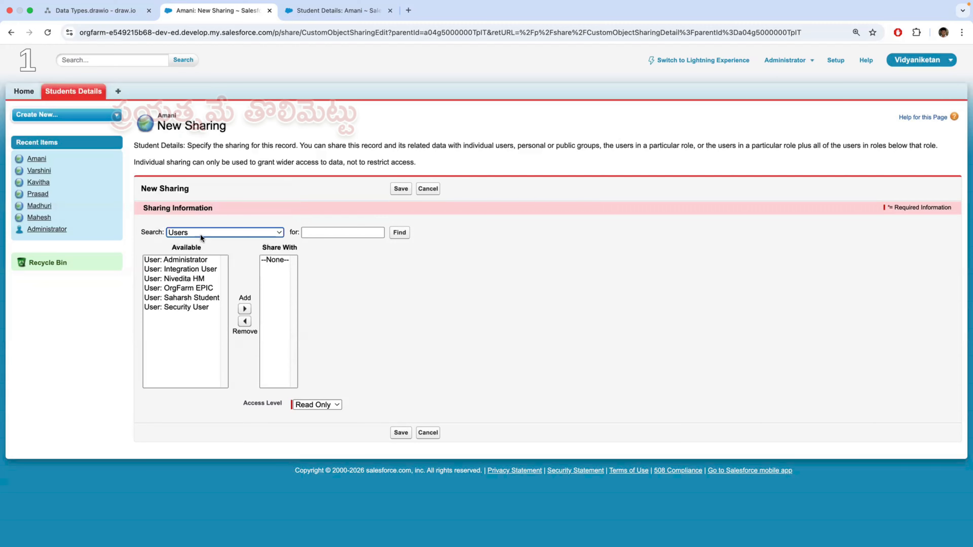
left_click(200, 233)
left_click(188, 210)
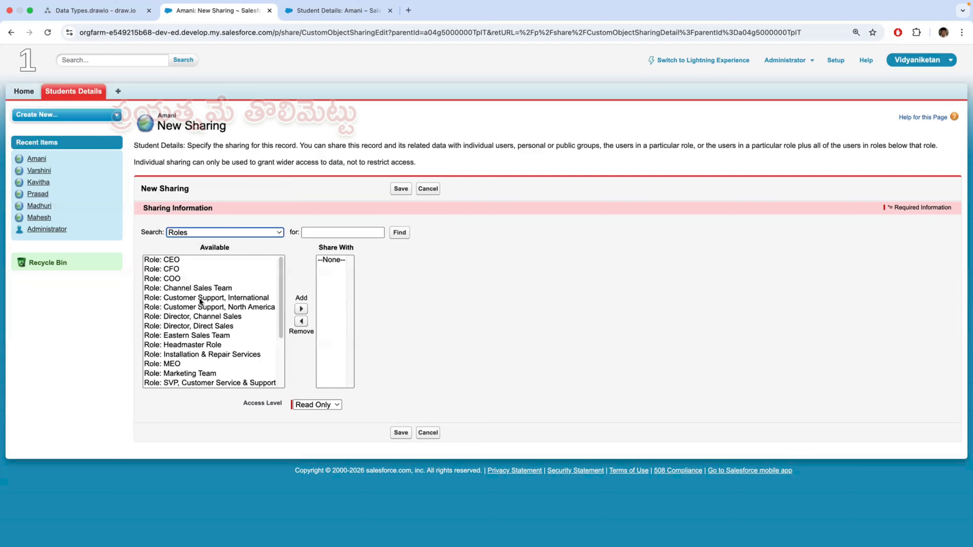
scroll(213, 322, "down", 5)
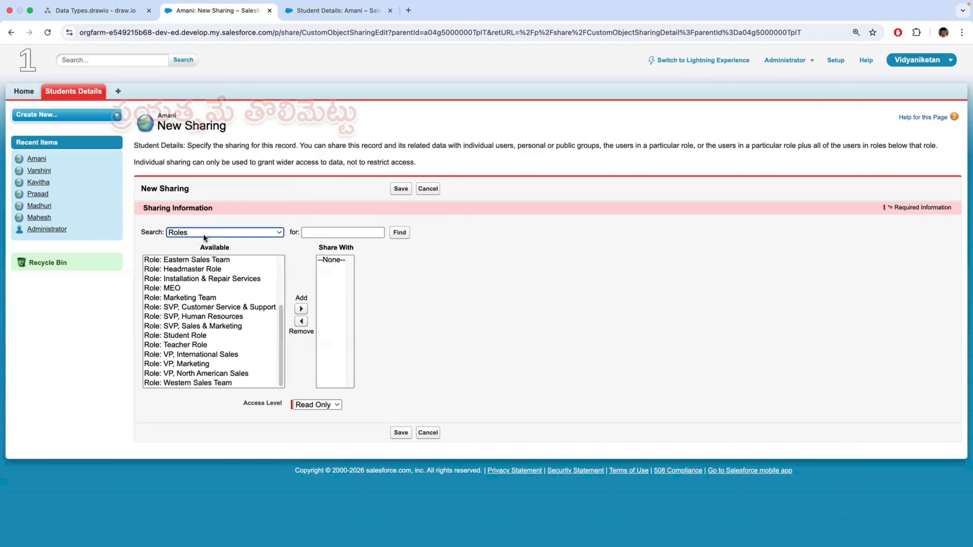
left_click(203, 233)
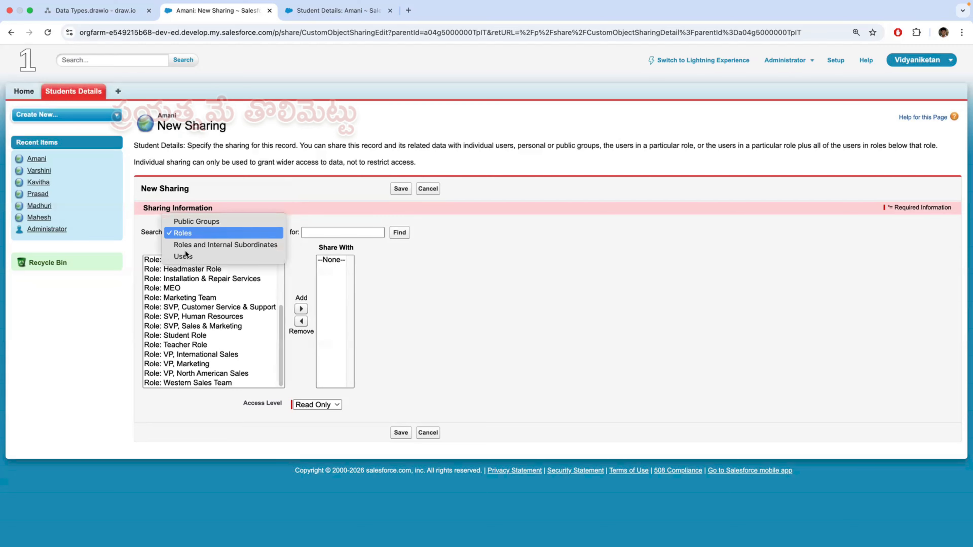
left_click(191, 222)
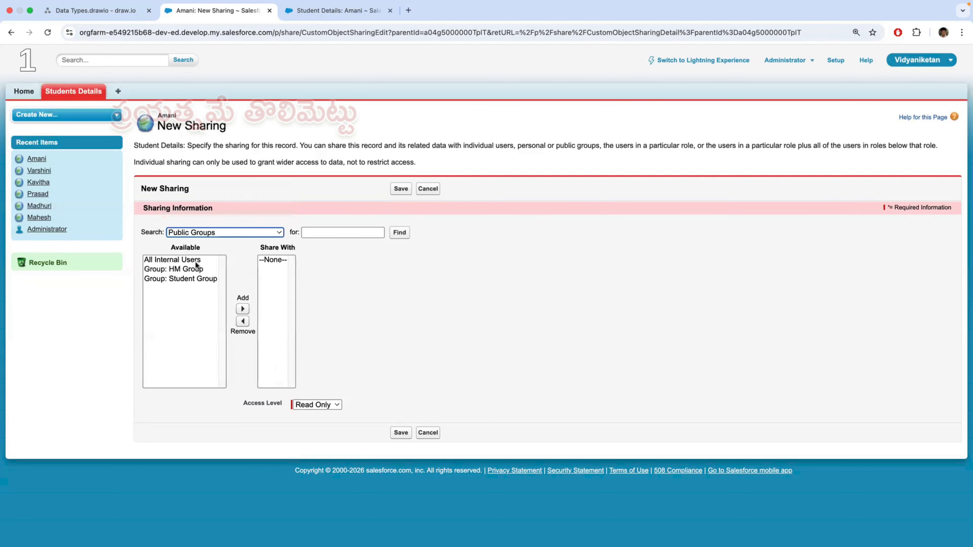
left_click(220, 235)
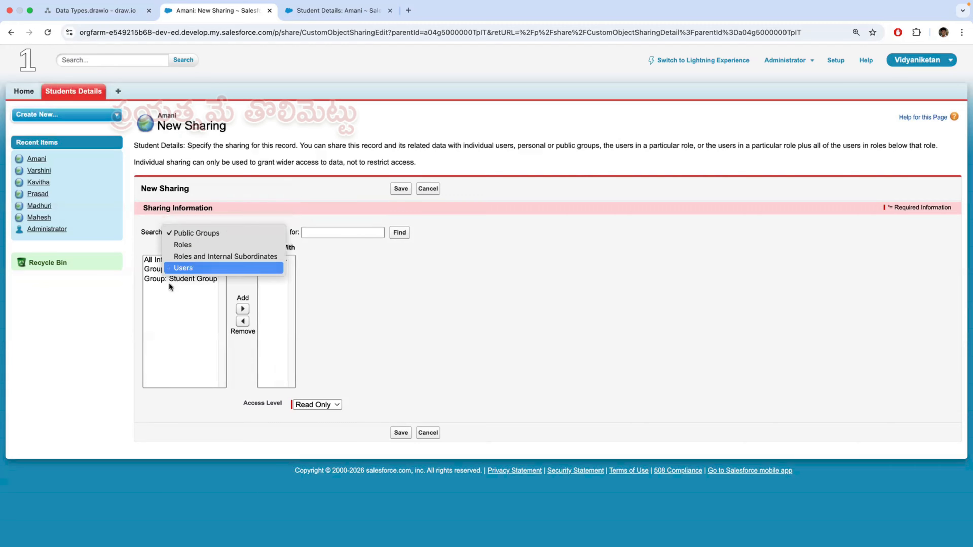
key("Return")
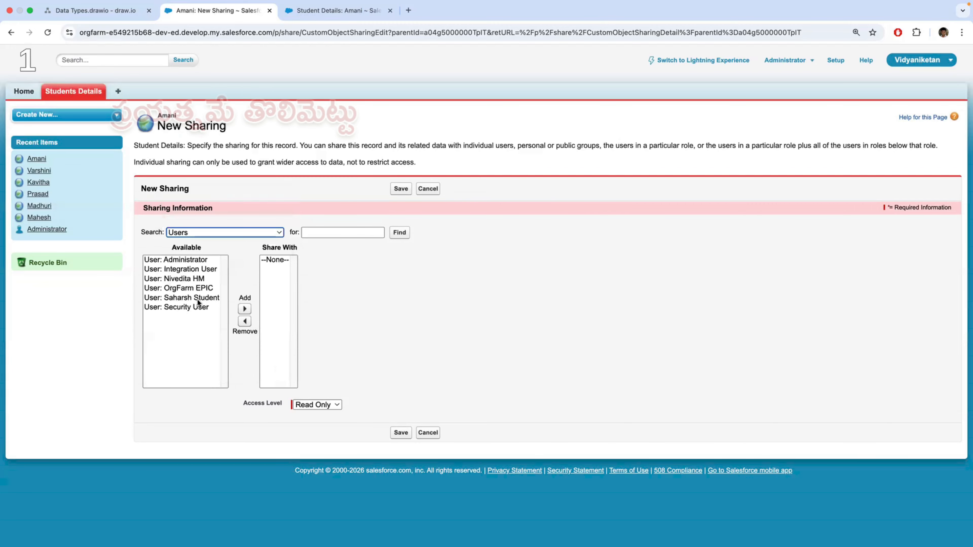
- Add the HM user to the new sharing entry's Share With list and review the Access Level options, keeping Read Only
left_click(180, 279)
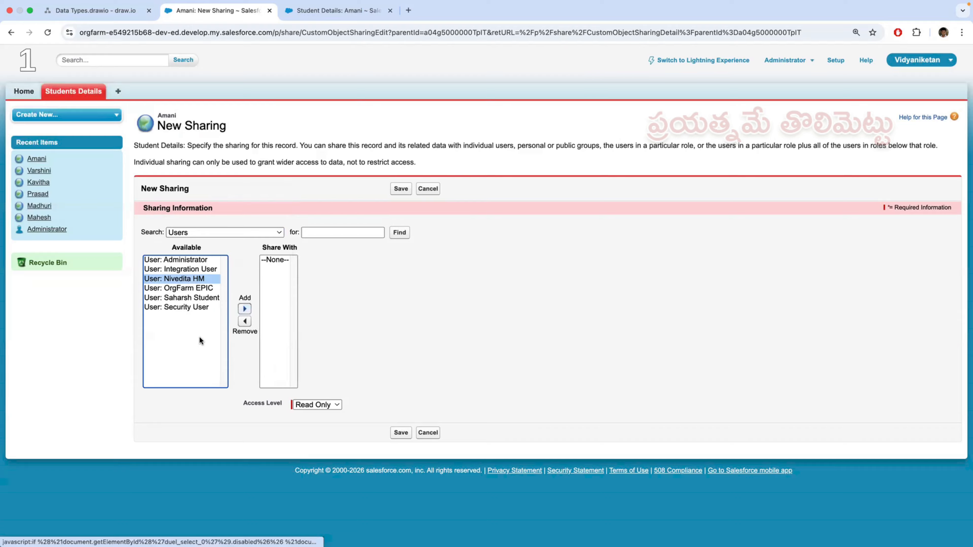
left_click(245, 309)
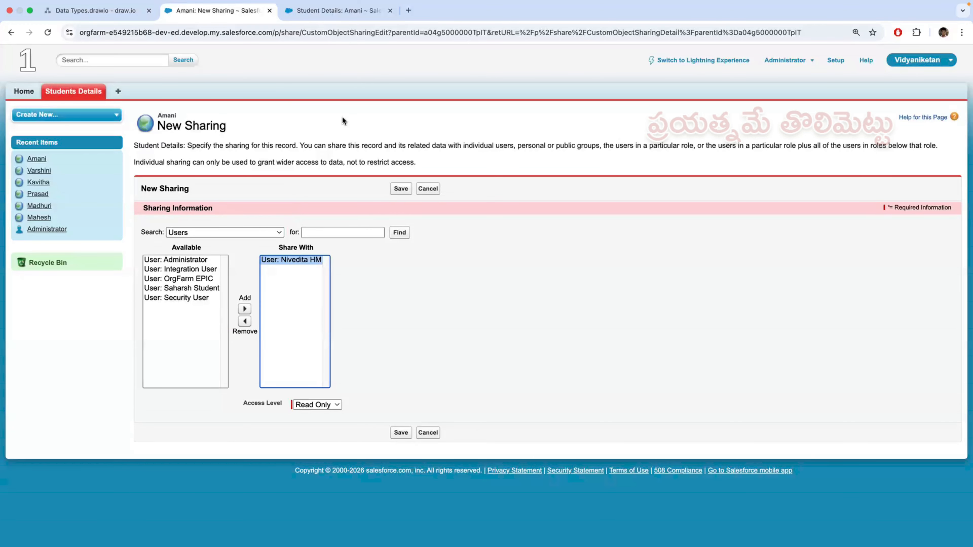
left_click(335, 12)
left_click(232, 11)
left_click(329, 407)
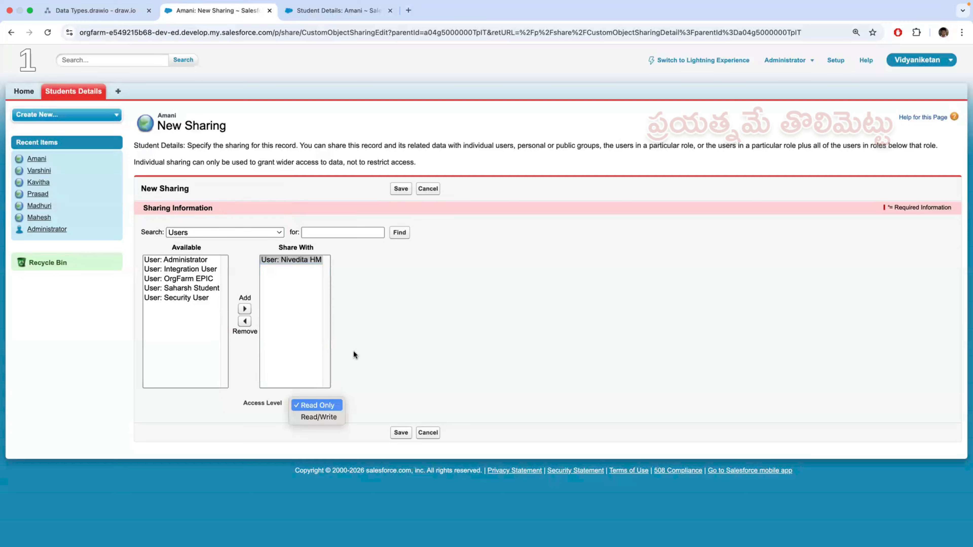
left_click(399, 433)
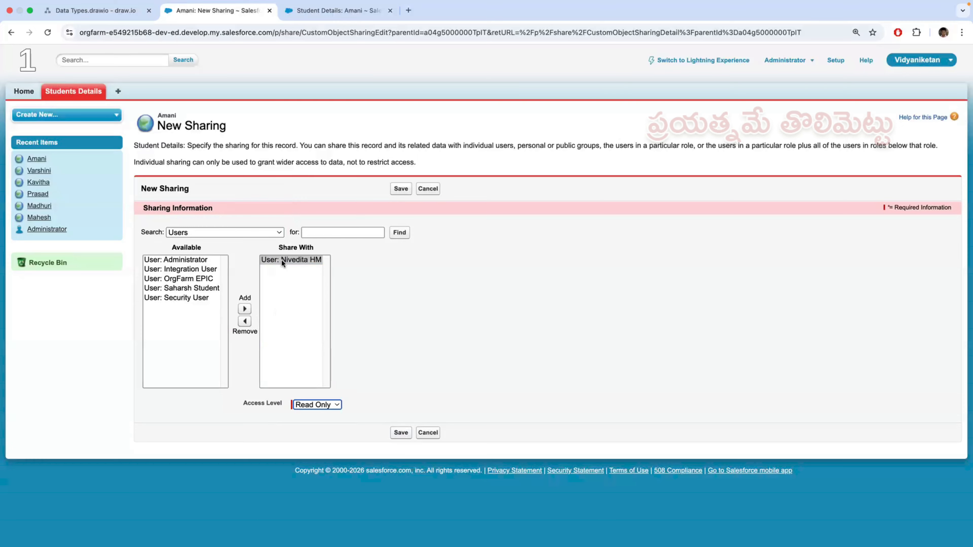
left_click(296, 260)
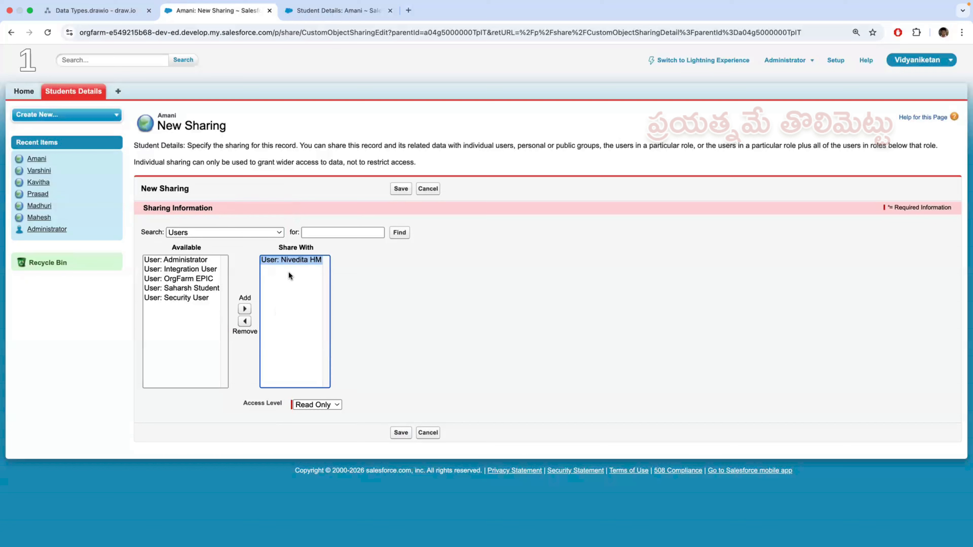
- Review the recipient categories for the new sharing entry and set the recipient search to Roles
left_click(269, 232)
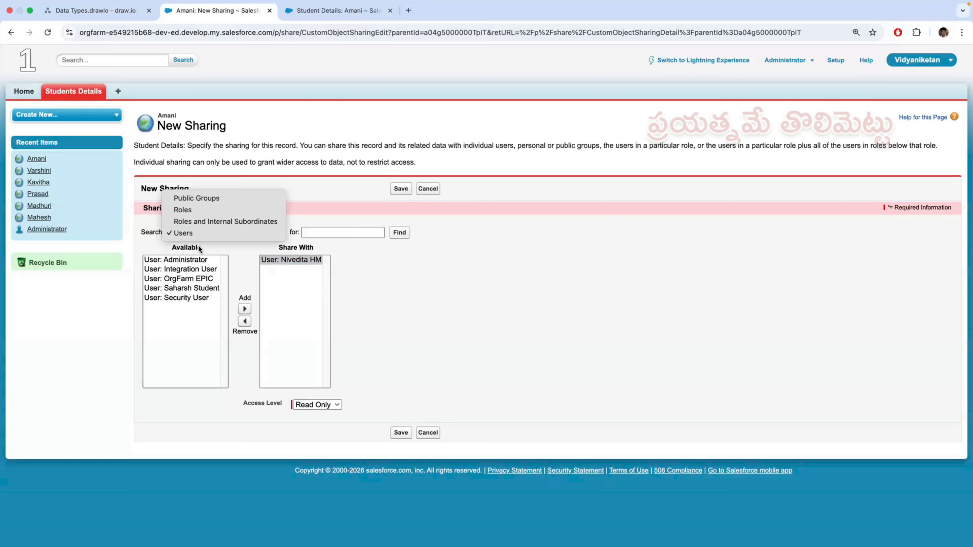
left_click(184, 282)
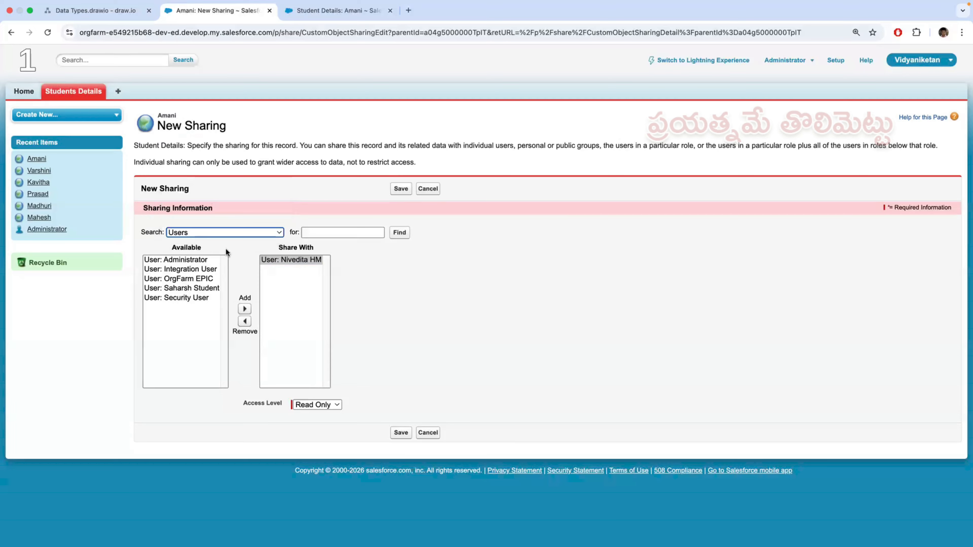
left_click(217, 232)
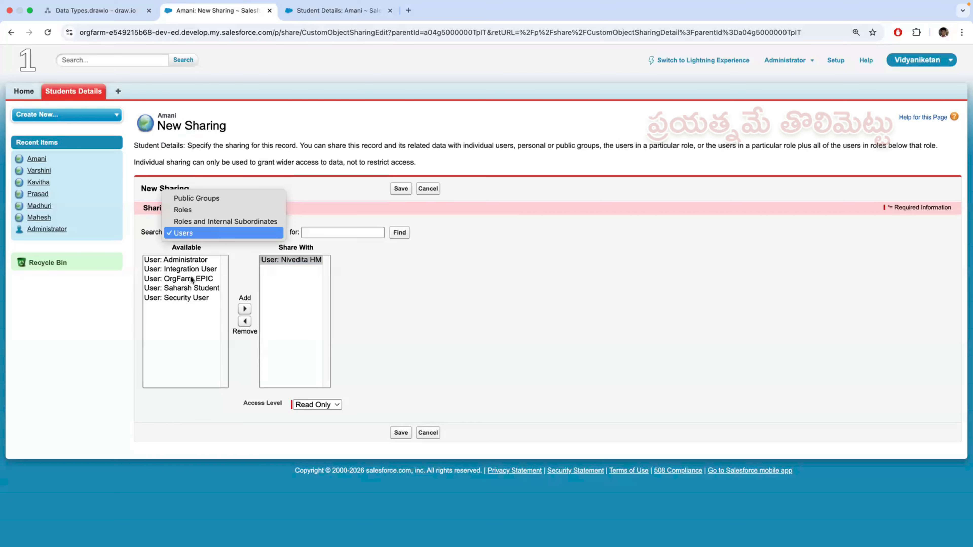
left_click(192, 288)
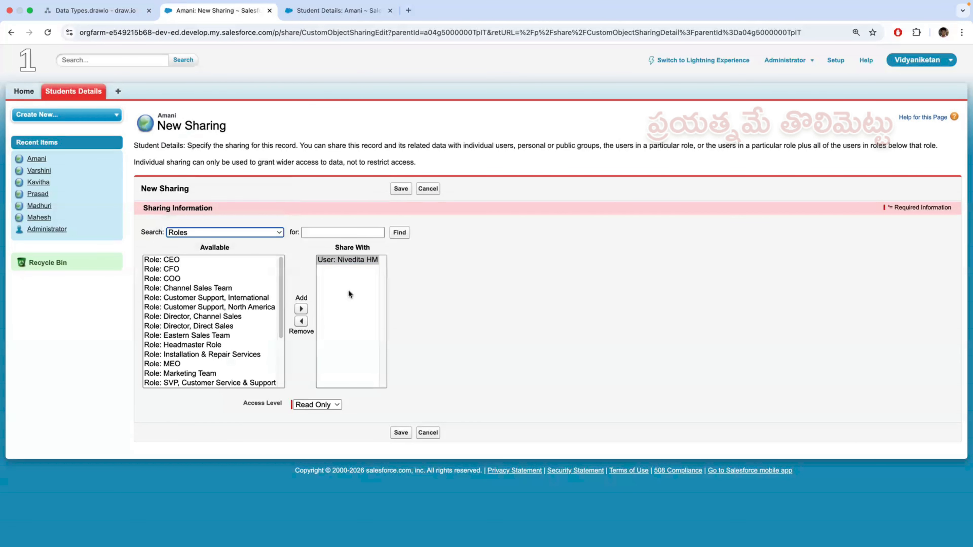
- Cancel the new sharing entry and go back to review the student record's detail page
left_click(429, 433)
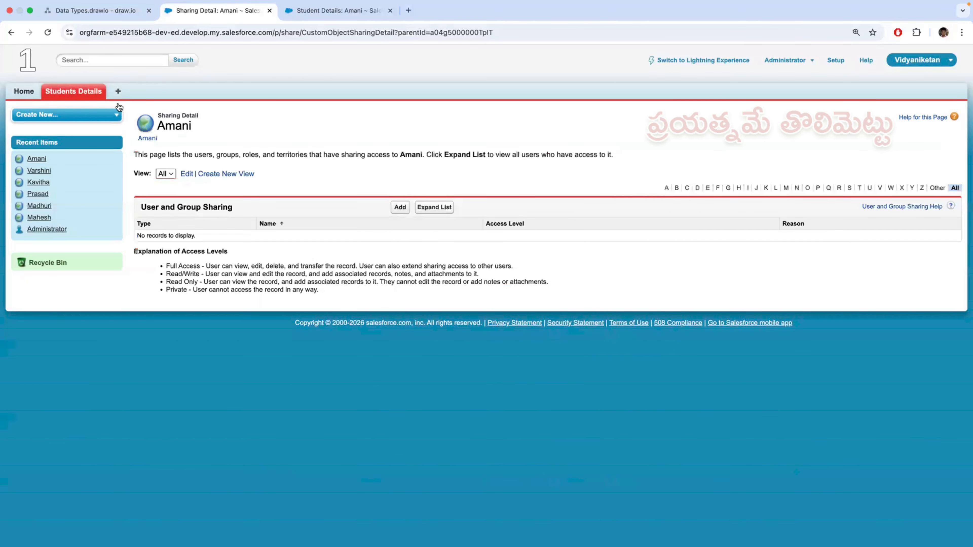
left_click(12, 33)
left_click(12, 33)
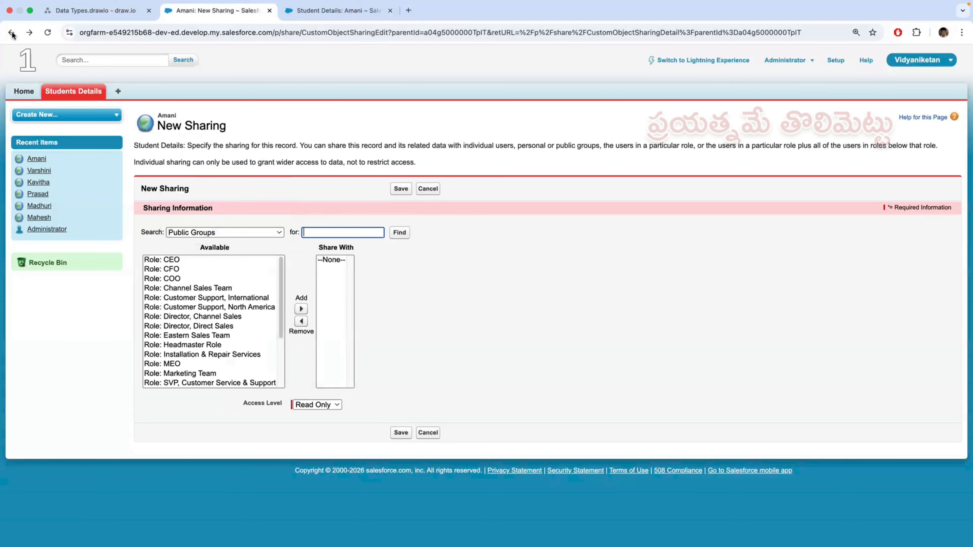
left_click(11, 33)
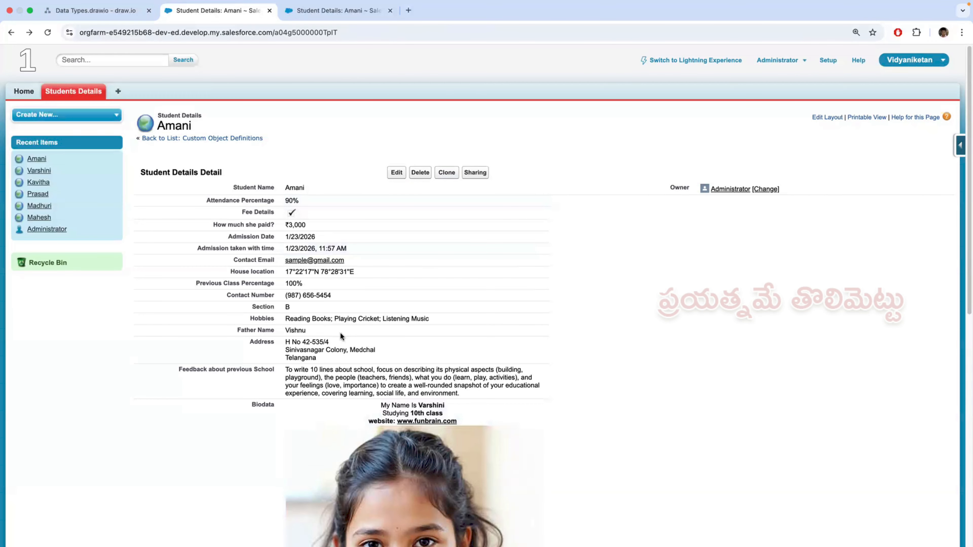
scroll(340, 332, "down", 8)
scroll(310, 242, "up", 8)
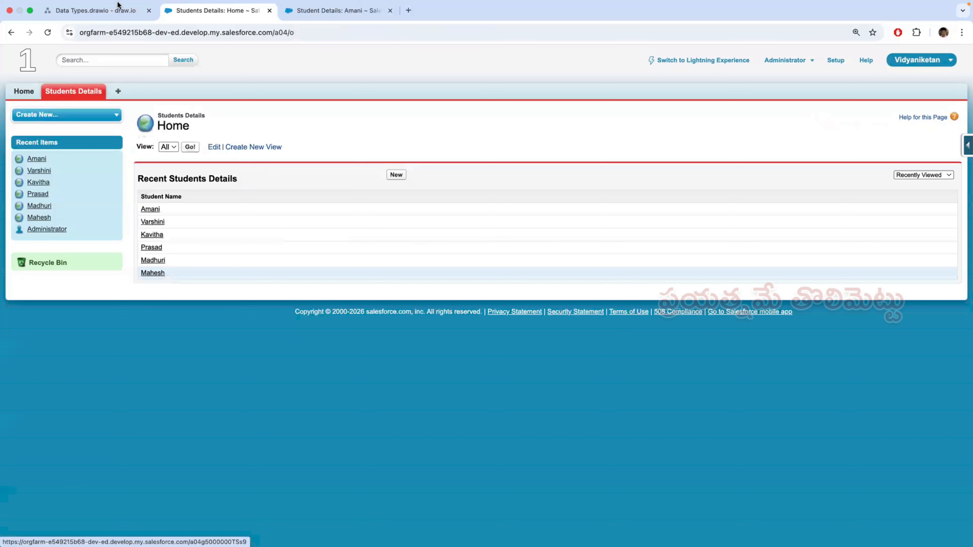
- Switch to the draw.io diagram and handwrite an underlined "Delete" with "Permanent" below it, linked by an arrow from the App and Tab bracket
left_click(102, 8)
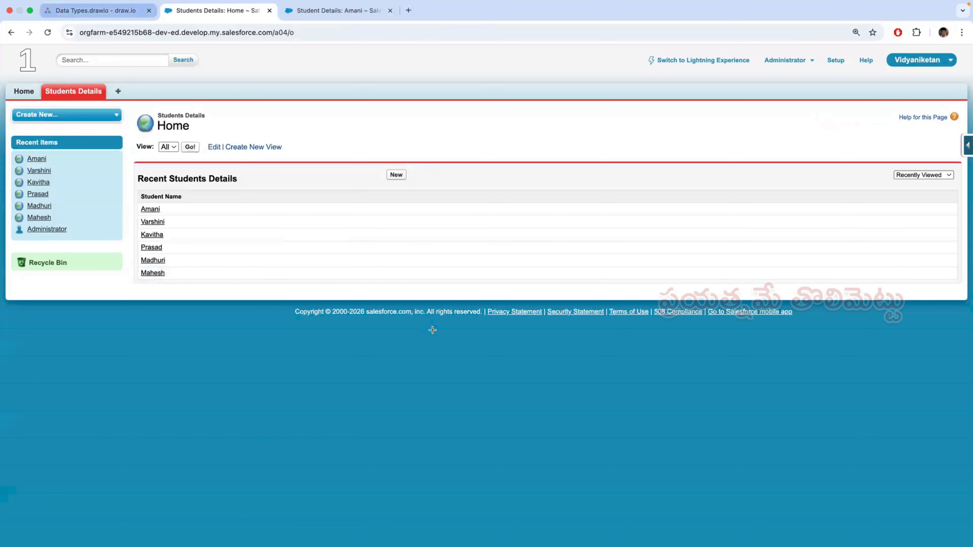
scroll(340, 243, "up", 1)
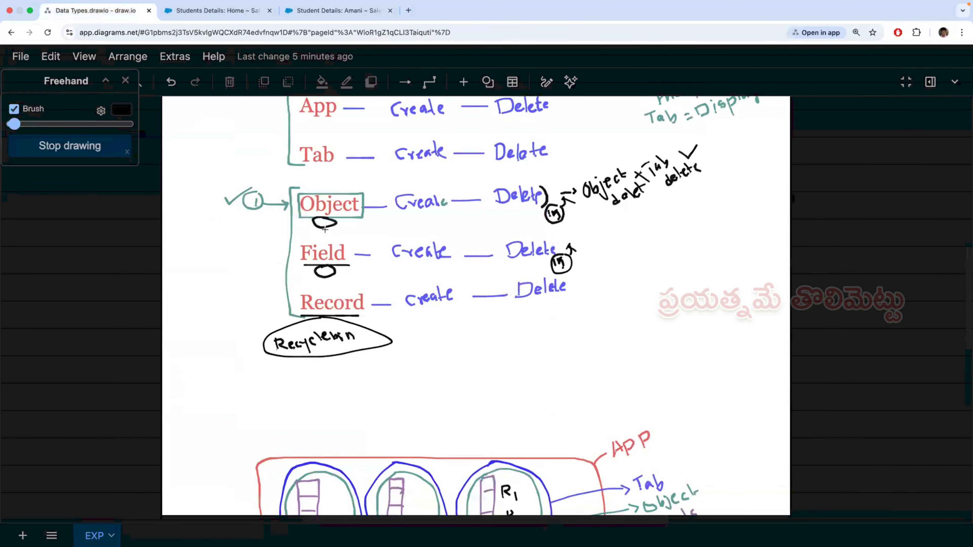
scroll(330, 232, "up", 1)
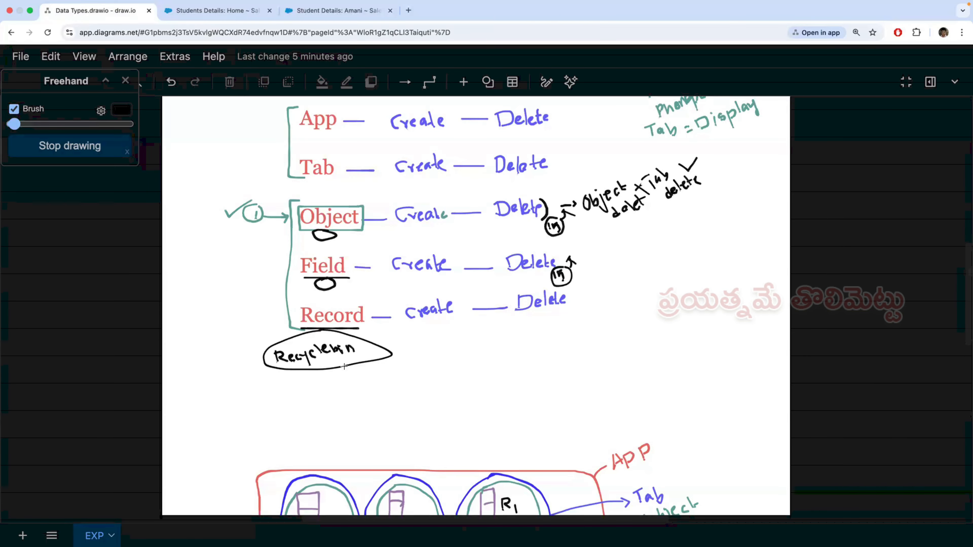
scroll(344, 367, "up", 1)
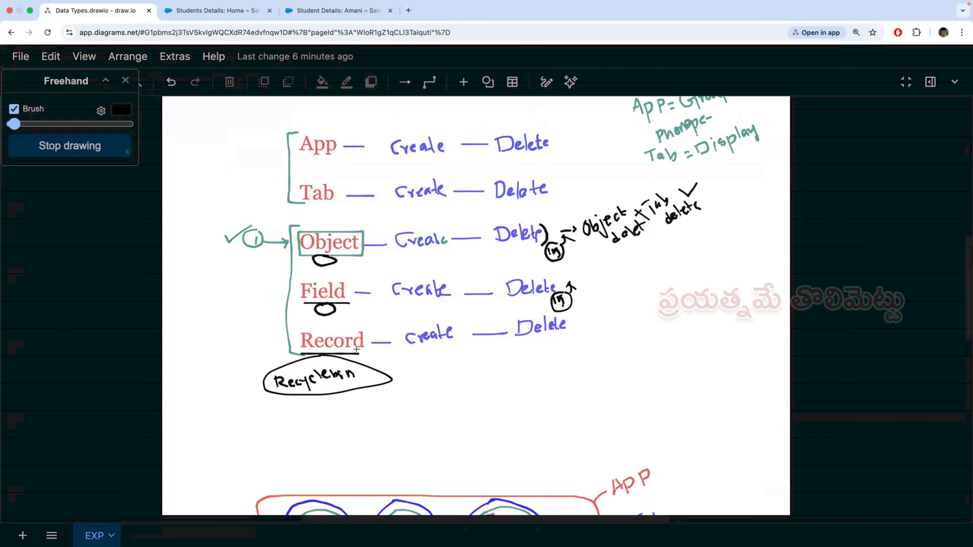
scroll(354, 361, "up", 3)
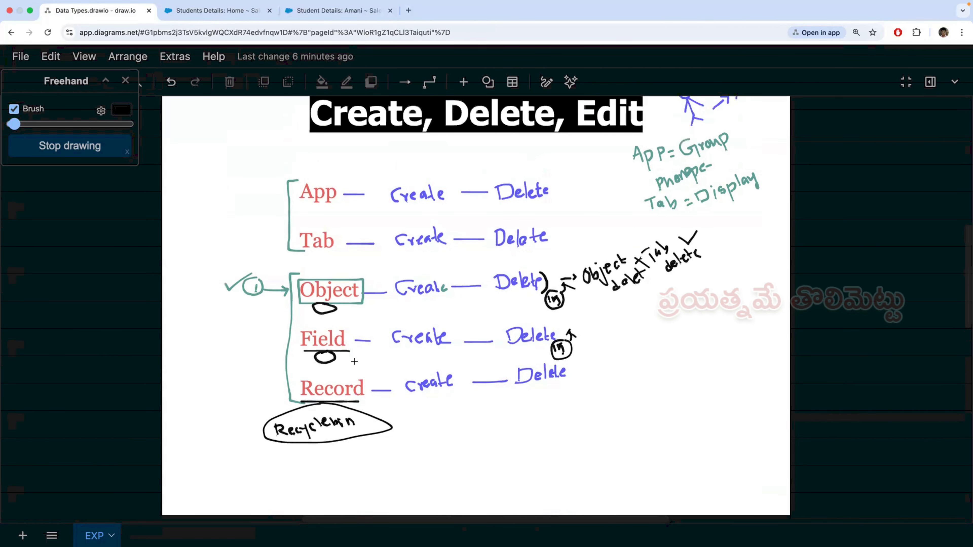
scroll(355, 362, "up", 1)
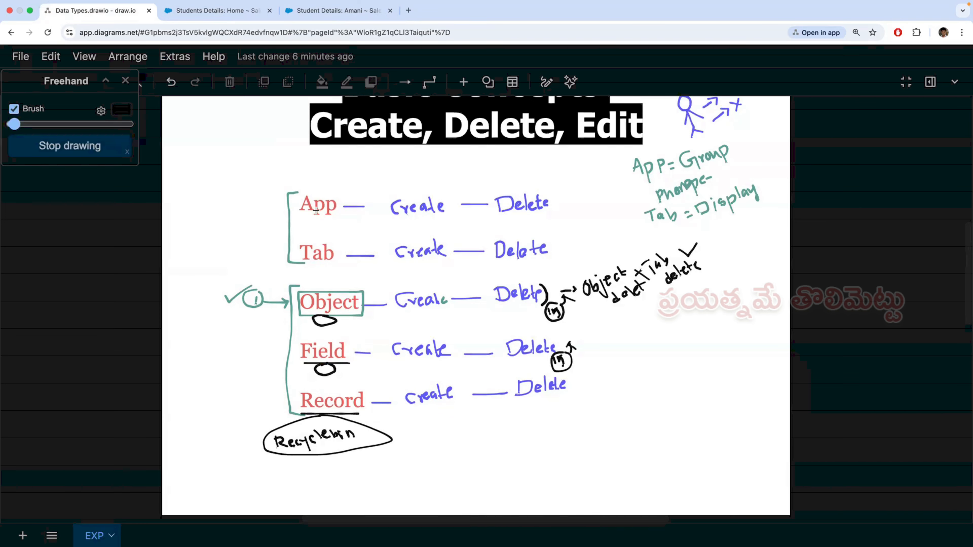
mouse_move(288, 229)
left_mouse_down()
mouse_move(265, 229)
mouse_move(273, 233)
left_mouse_up()
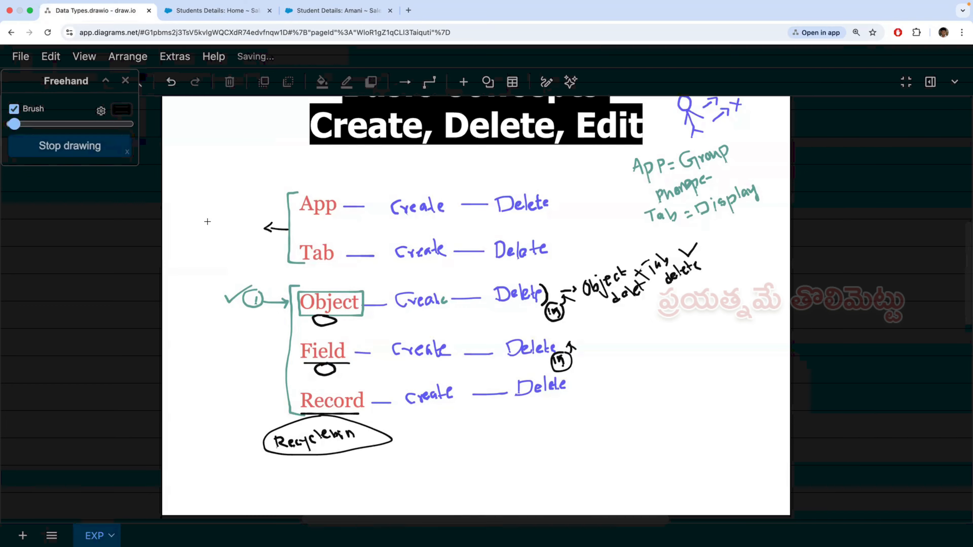
mouse_move(207, 221)
left_mouse_down()
mouse_move(211, 233)
mouse_move(231, 233)
mouse_move(260, 219)
left_mouse_up()
mouse_move(255, 228)
left_mouse_down()
mouse_move(226, 257)
mouse_move(251, 246)
left_mouse_up()
left_click_drag(256, 241, 282, 235)
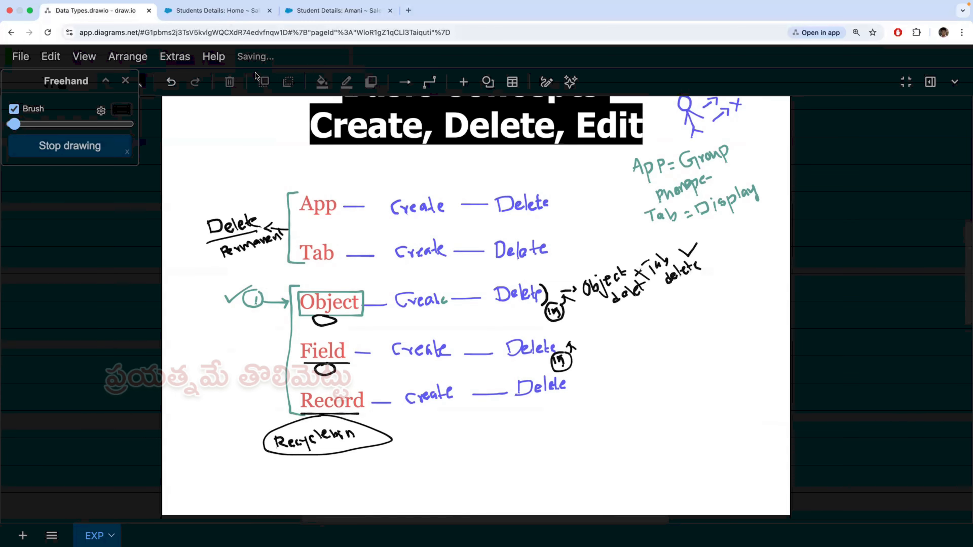
- Switch to Salesforce and open the Custom Tabs page in Setup
key("ctrl+Tab")
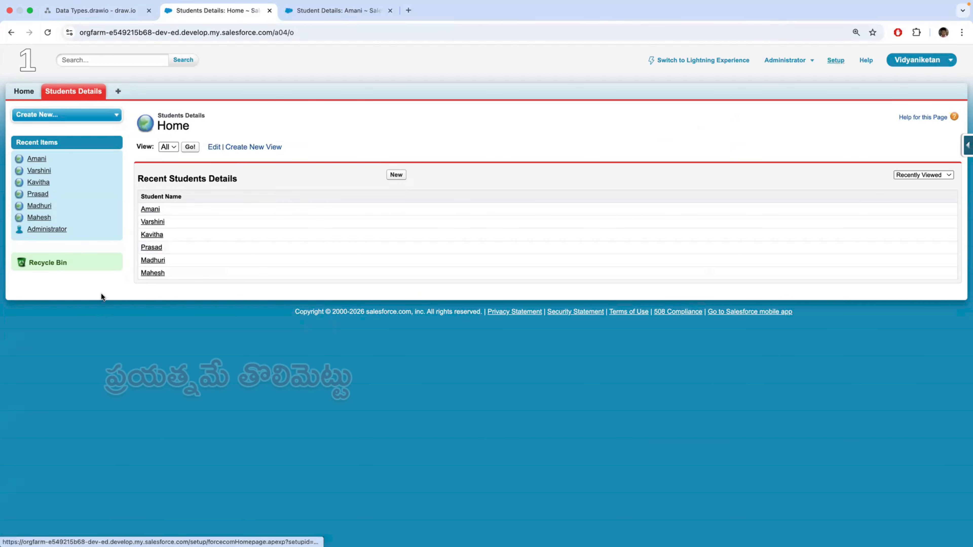
scroll(81, 315, "down", 3)
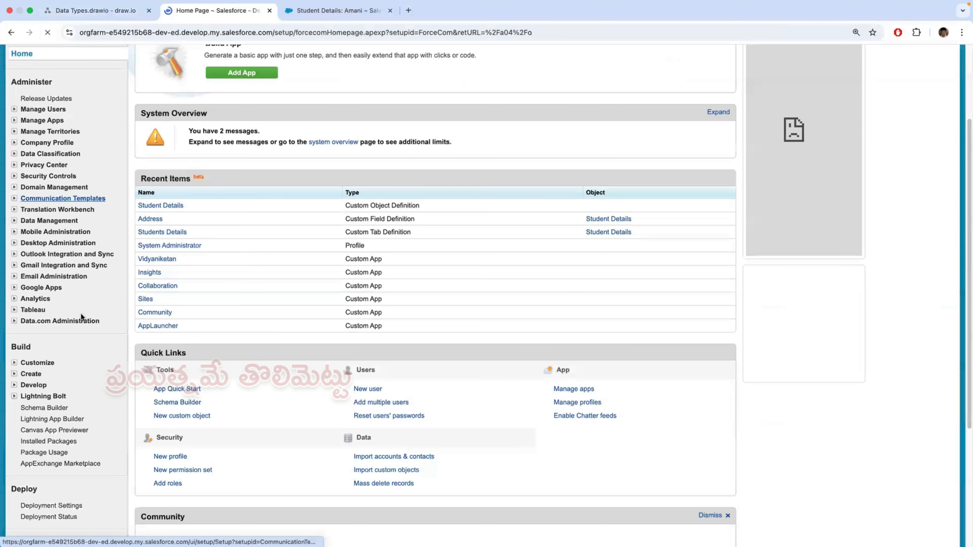
scroll(80, 312, "down", 3)
left_click(31, 270)
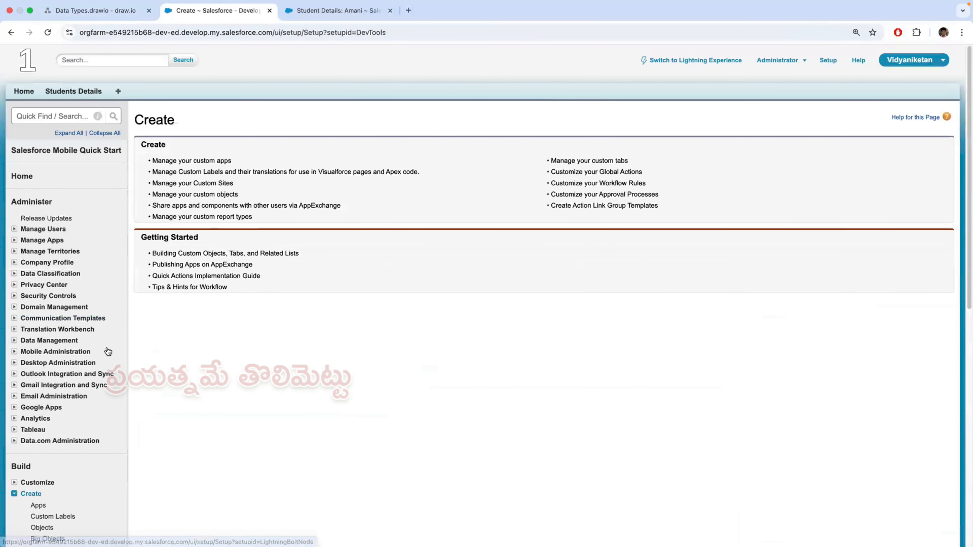
scroll(69, 337, "down", 3)
scroll(115, 337, "down", 3)
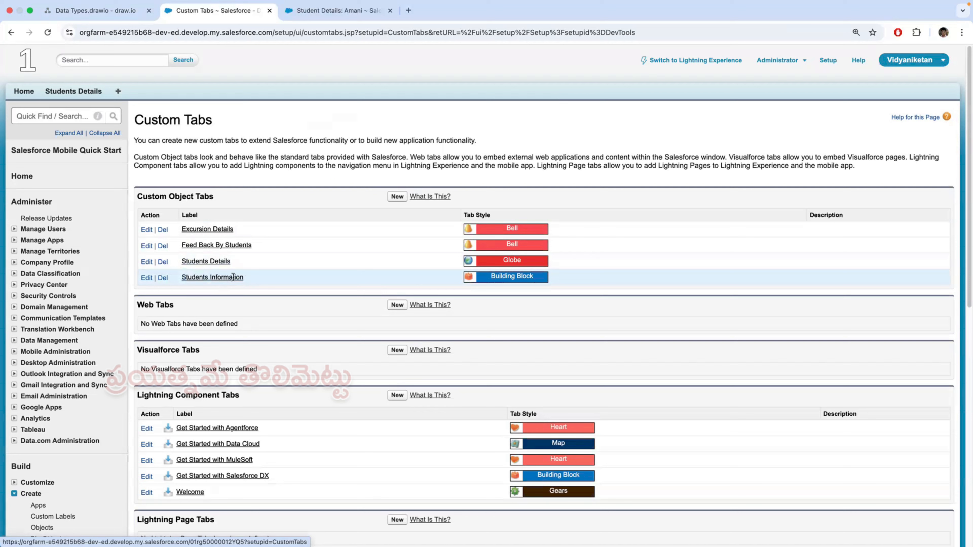
- Delete the Students Information custom object tab and review the remaining custom tabs
left_click_drag(177, 278, 245, 280)
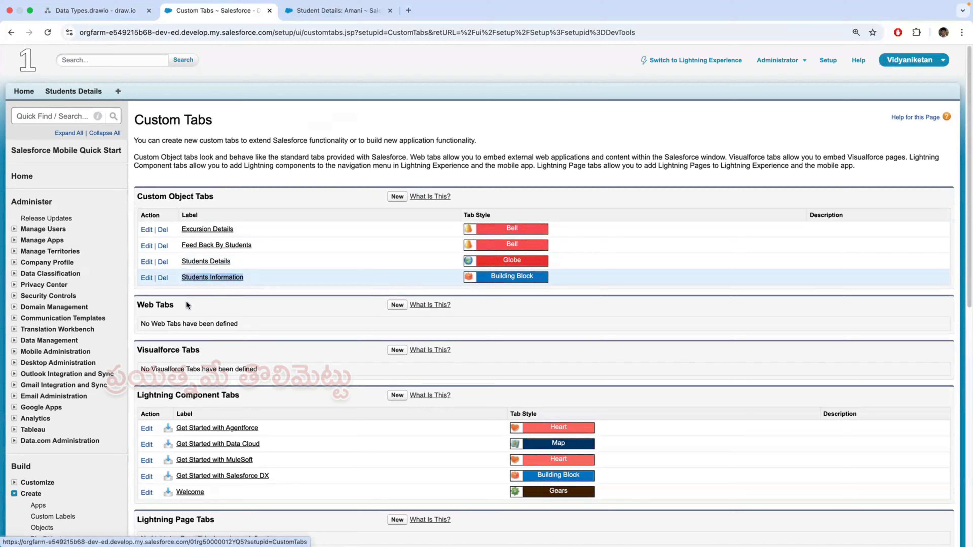
left_click(163, 277)
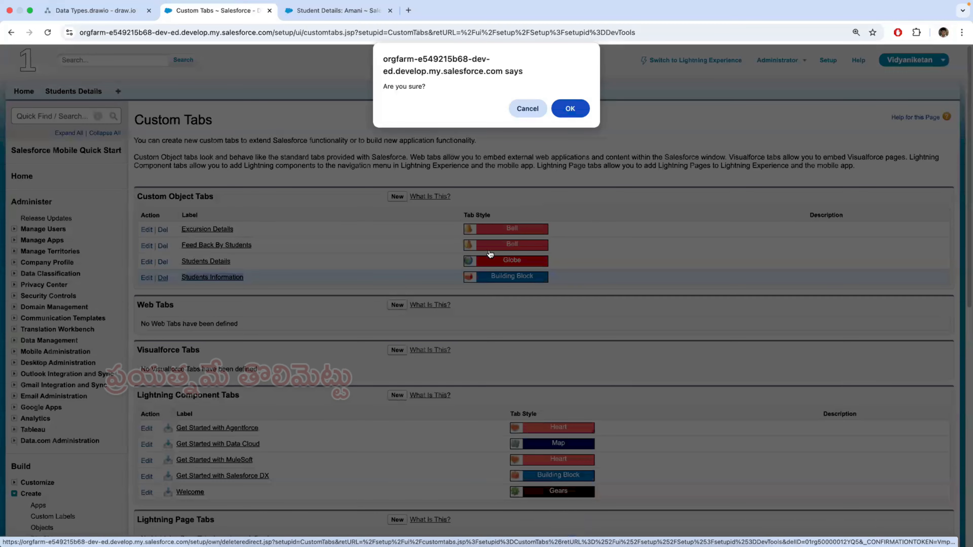
key("Return")
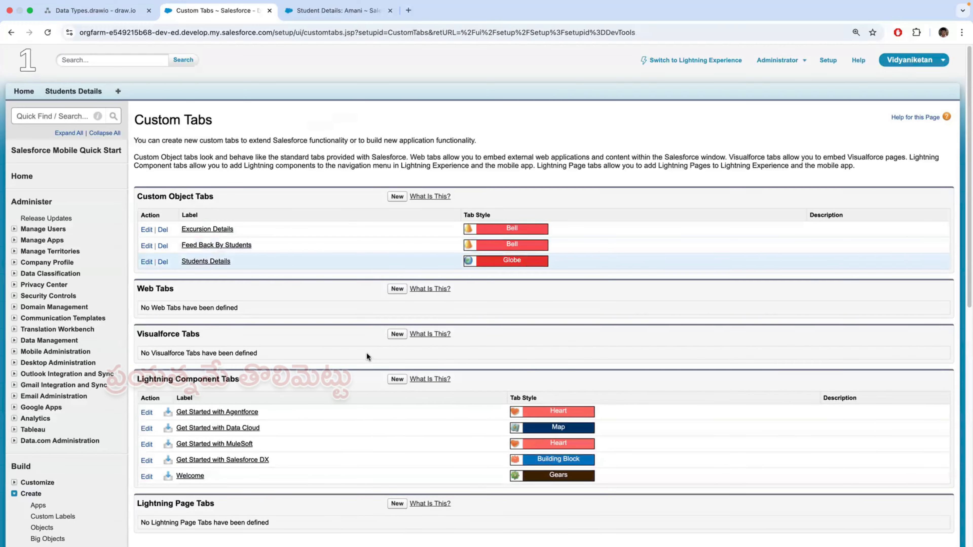
scroll(235, 351, "down", 2)
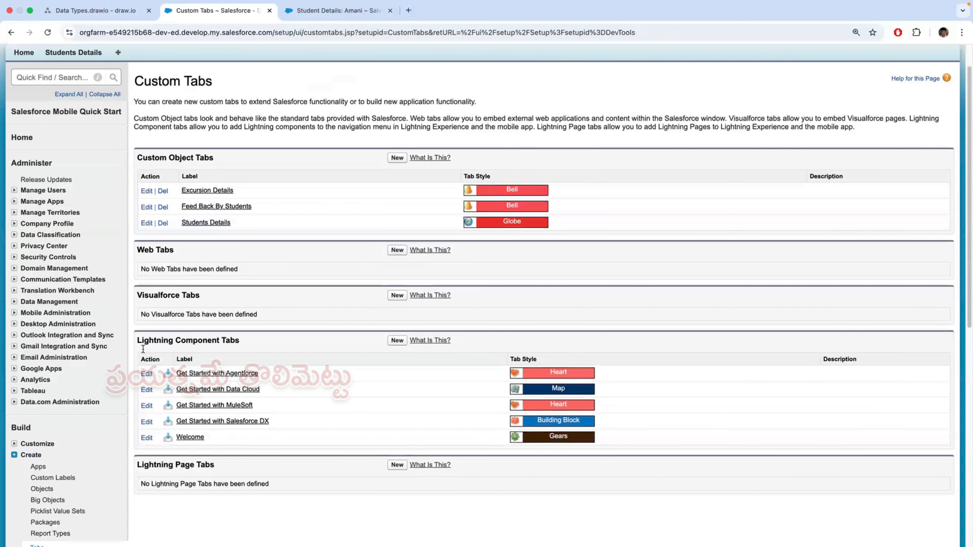
scroll(215, 278, "down", 1)
scroll(238, 278, "up", 3)
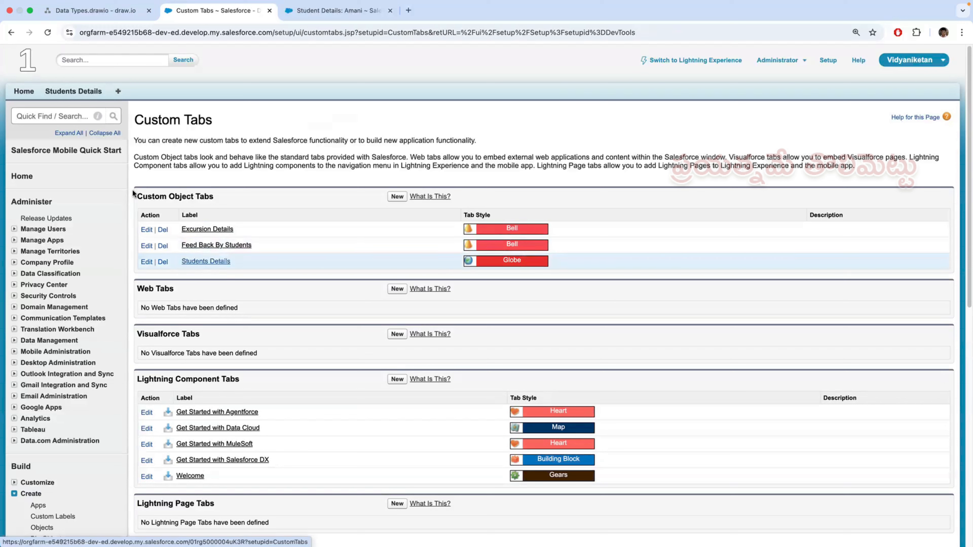
- Open the Students Details home page and compare its colour and icon with the tab's style in the Custom Tabs list
left_click(345, 15)
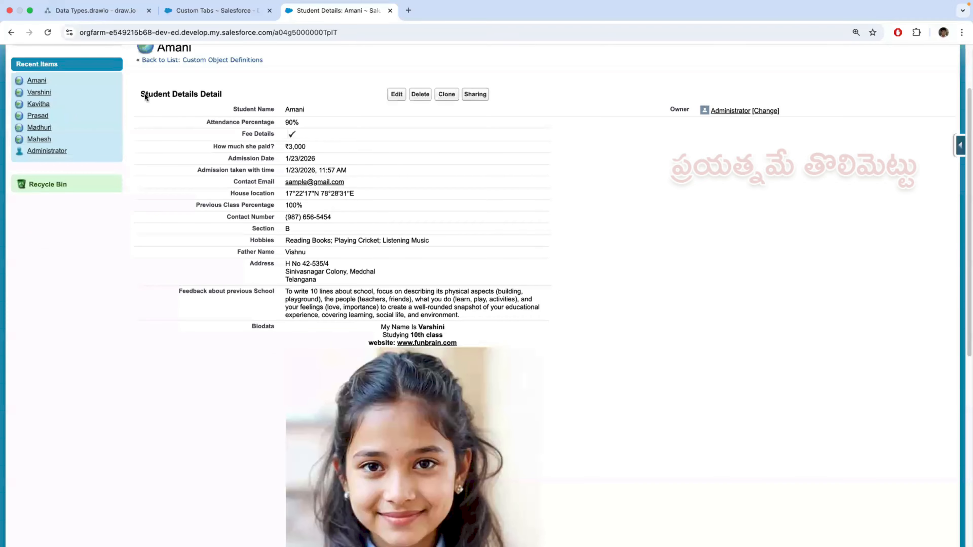
scroll(144, 93, "up", 3)
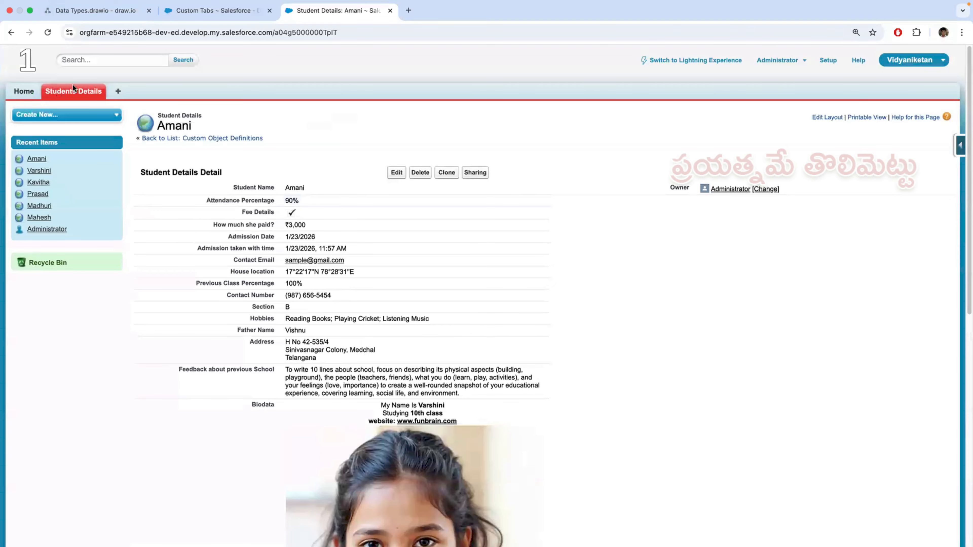
left_click(91, 95)
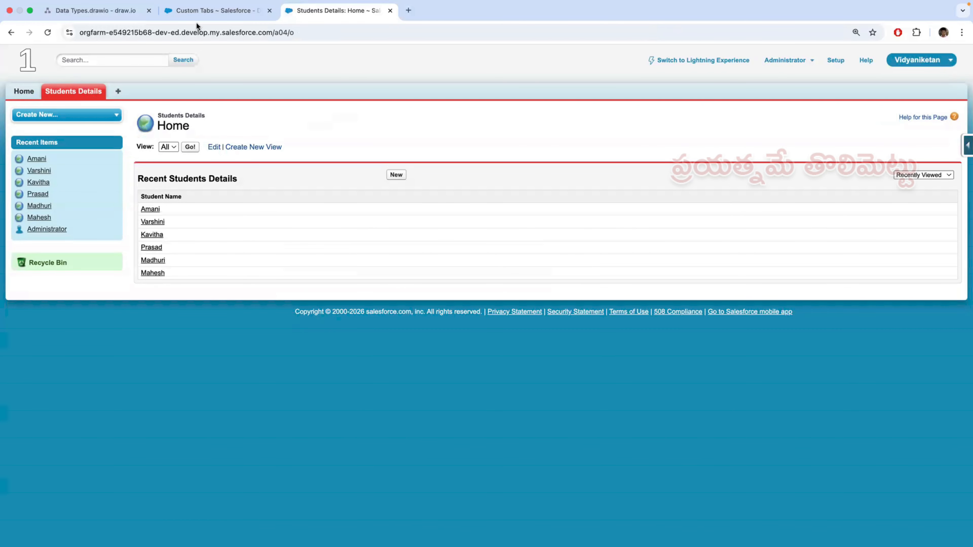
key("ctrl+shift+Tab")
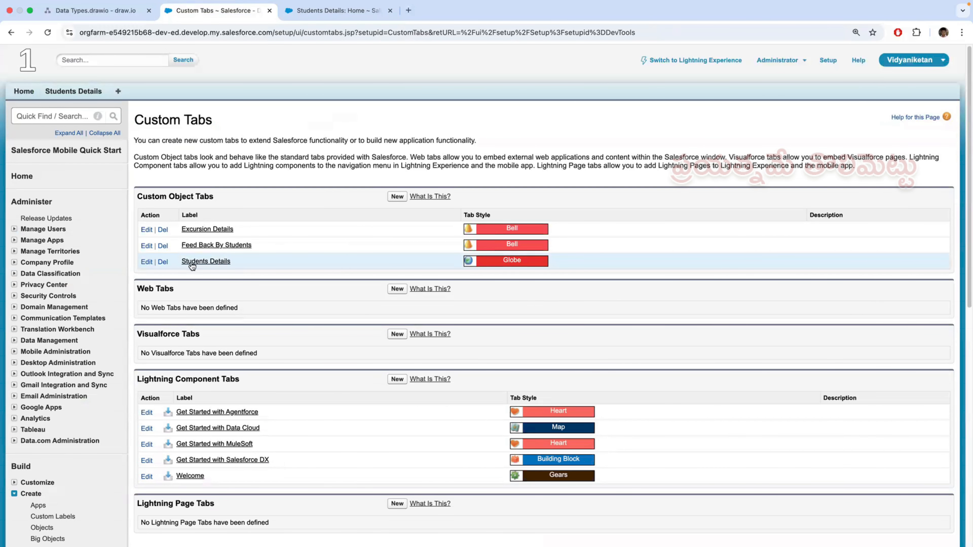
left_click(322, 12)
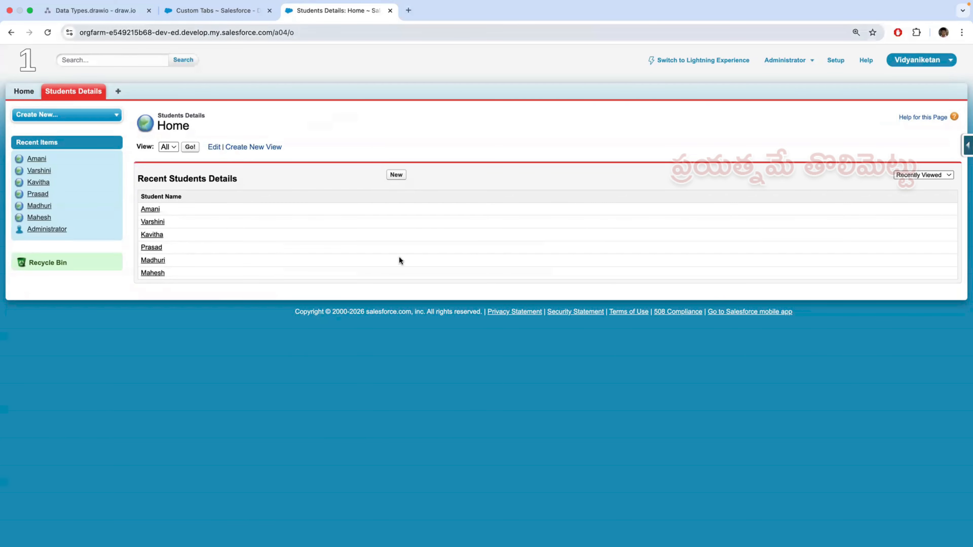
- Change the Students Details custom tab's style to Caduceus, save it, and reload the Students Details home page
key("ctrl+shift+Tab")
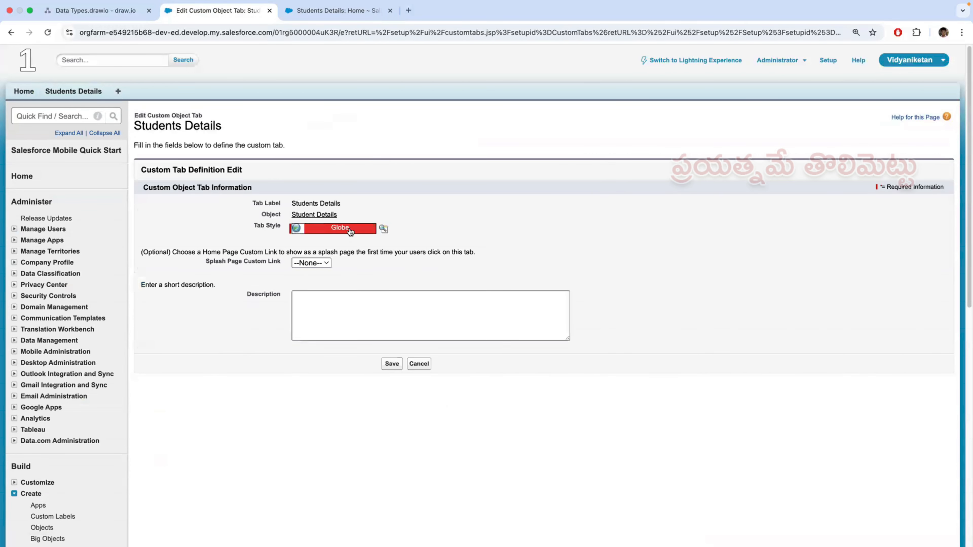
left_click(350, 231)
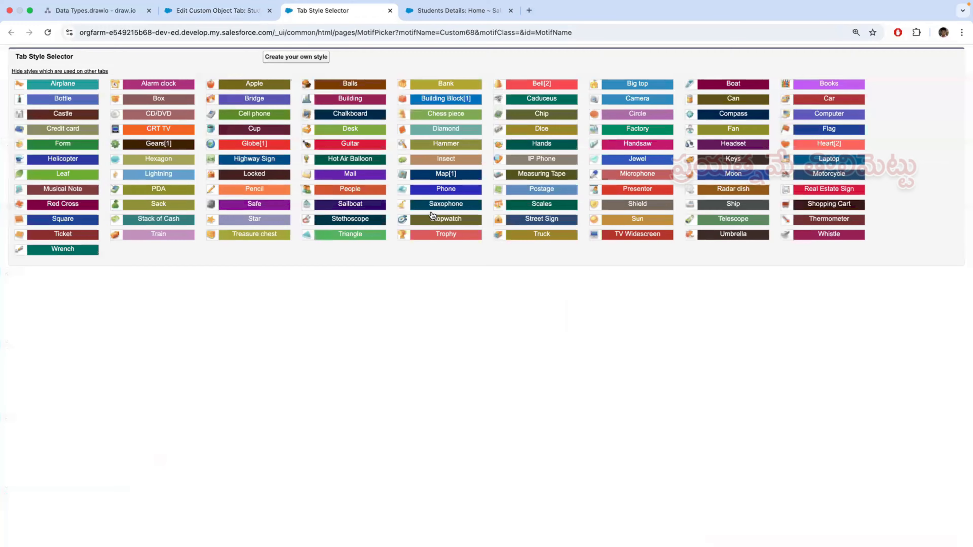
left_click(522, 113)
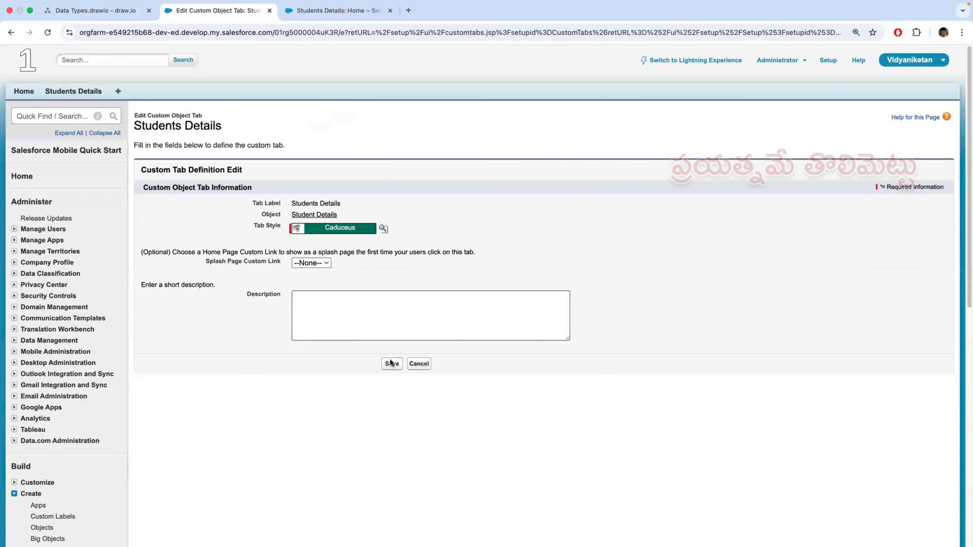
left_click(390, 363)
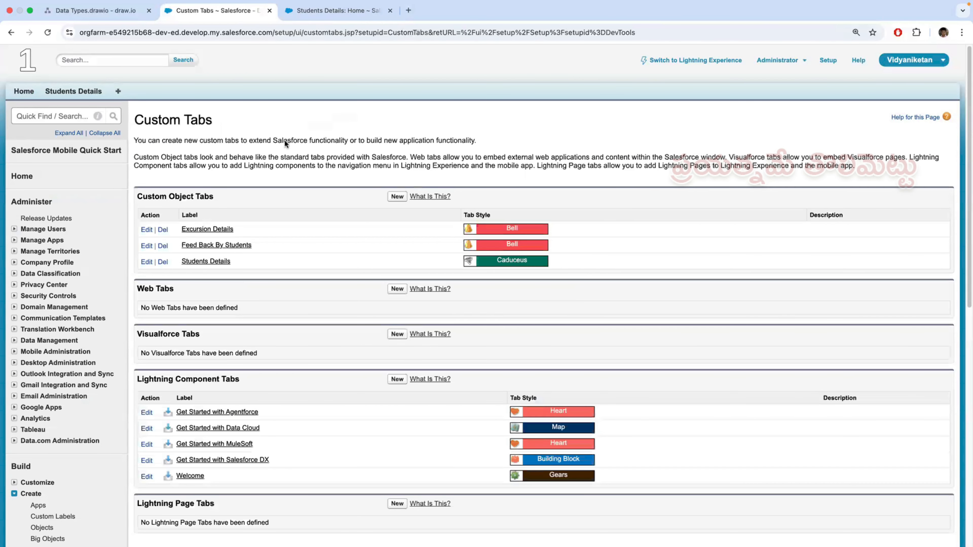
key("ctrl+Tab")
left_click(47, 32)
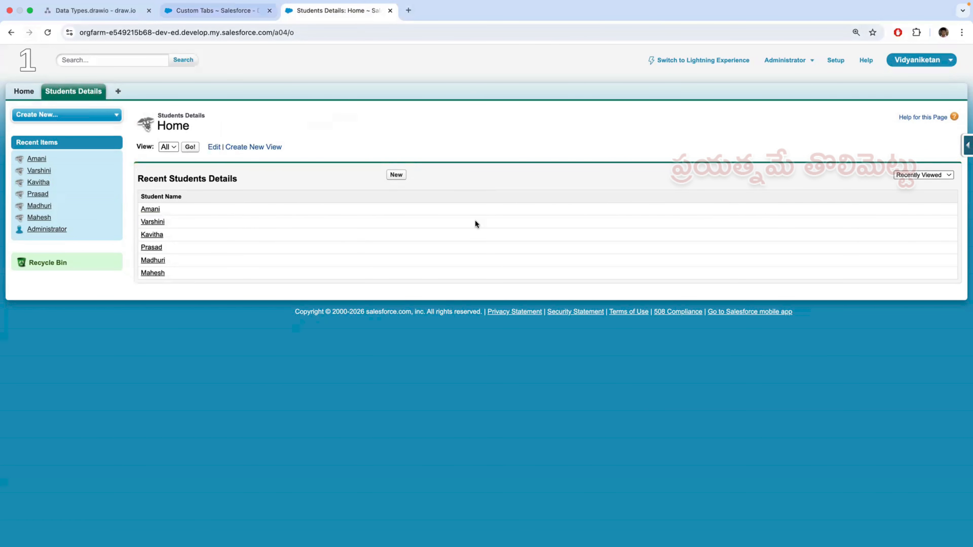
- Highlight the Custom Tabs page heading and return to the App and Tab notes in the draw.io diagram
key("ctrl+shift+Tab")
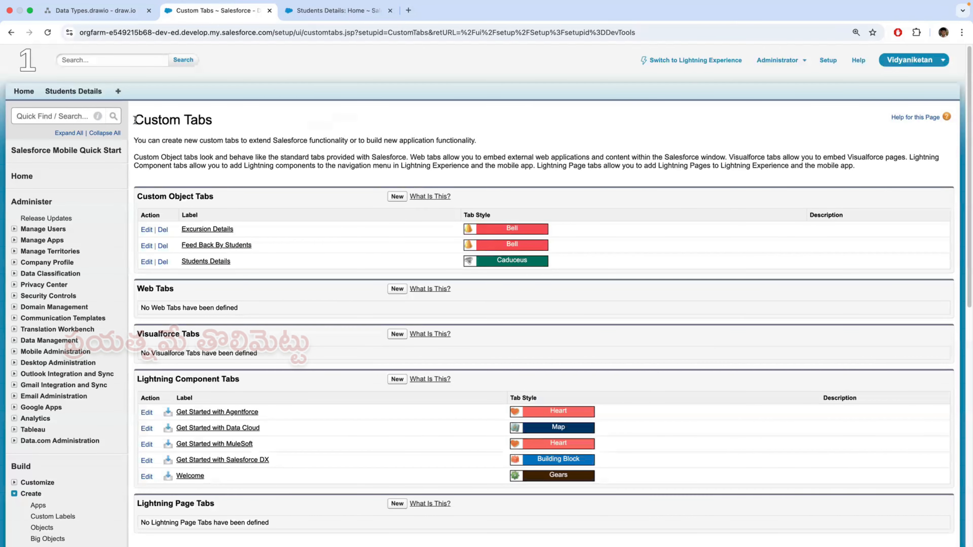
left_click_drag(214, 121, 132, 121)
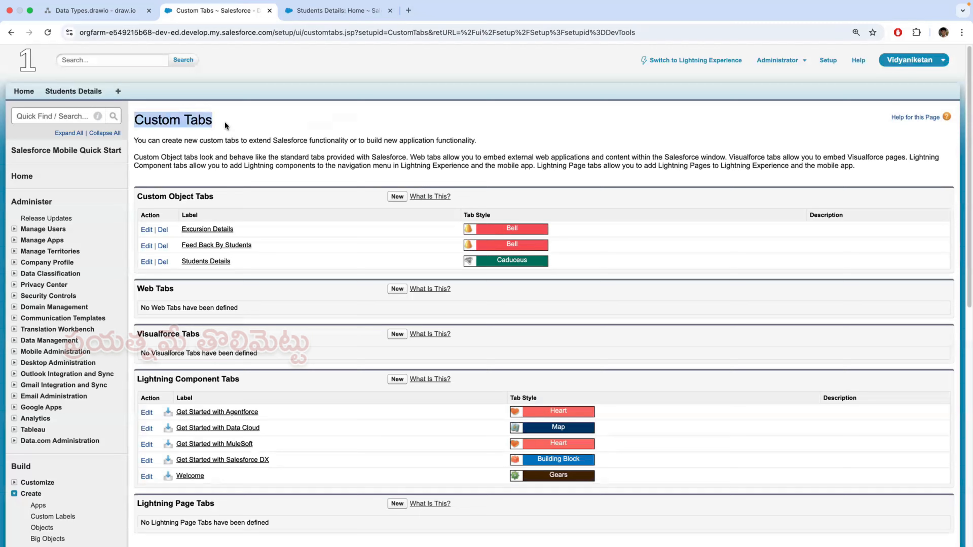
left_click(128, 116)
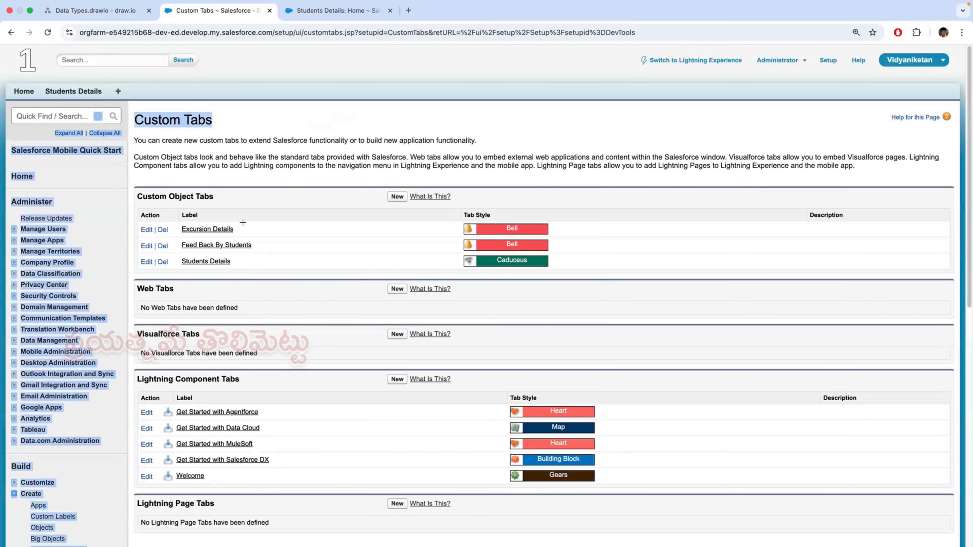
left_click(108, 16)
scroll(250, 234, "up", 2)
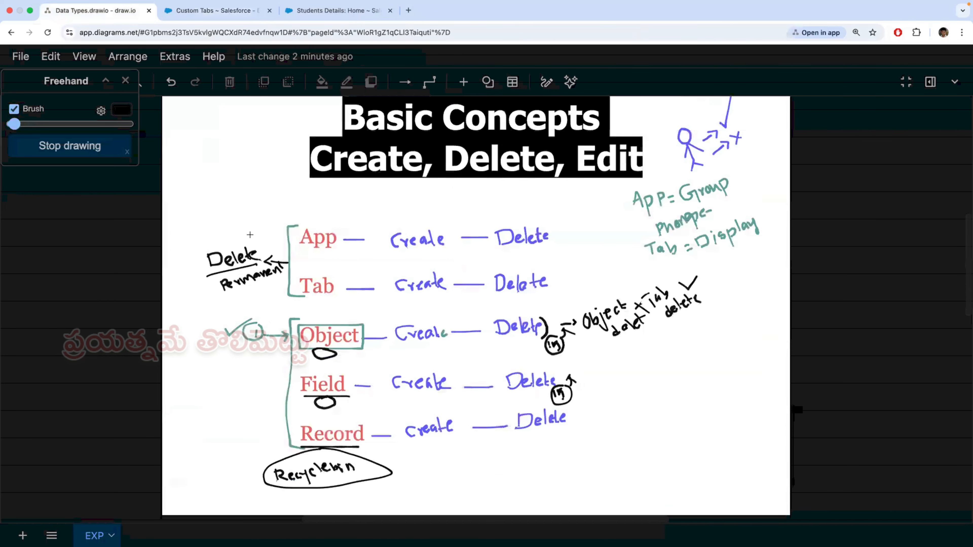
- Handwrite the headings Standard and Custom in black, side by side in the blank area below the App diagram
scroll(250, 234, "down", 6)
scroll(273, 256, "down", 1)
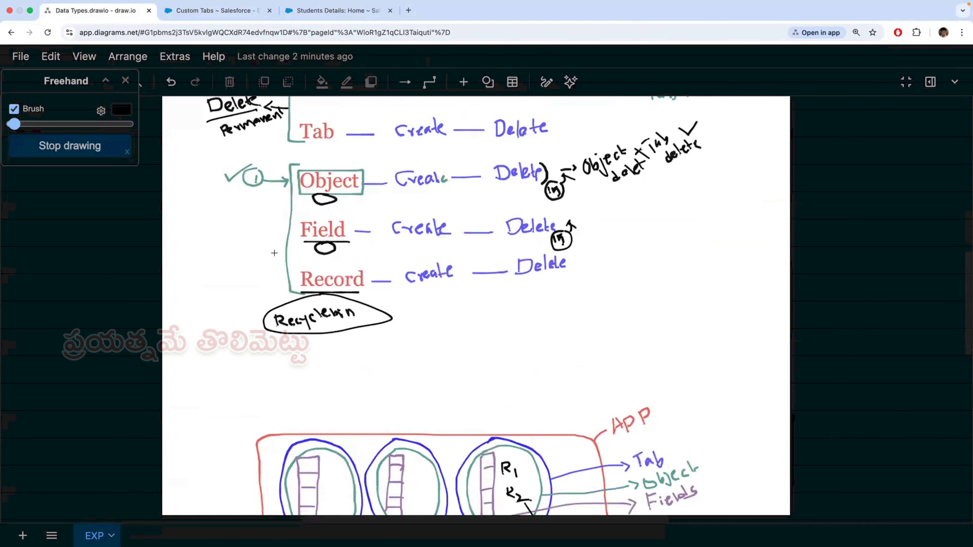
scroll(274, 253, "down", 10)
scroll(291, 256, "down", 4)
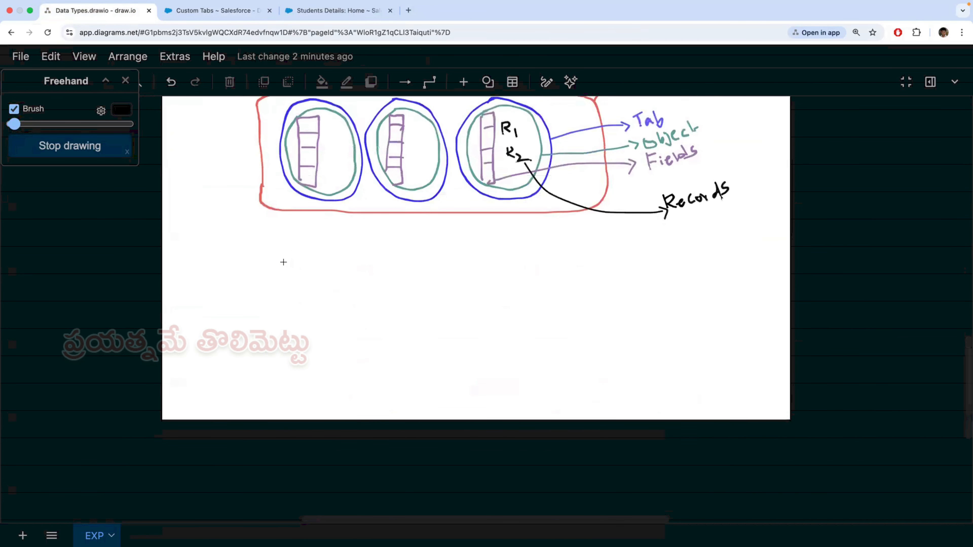
scroll(286, 251, "up", 12)
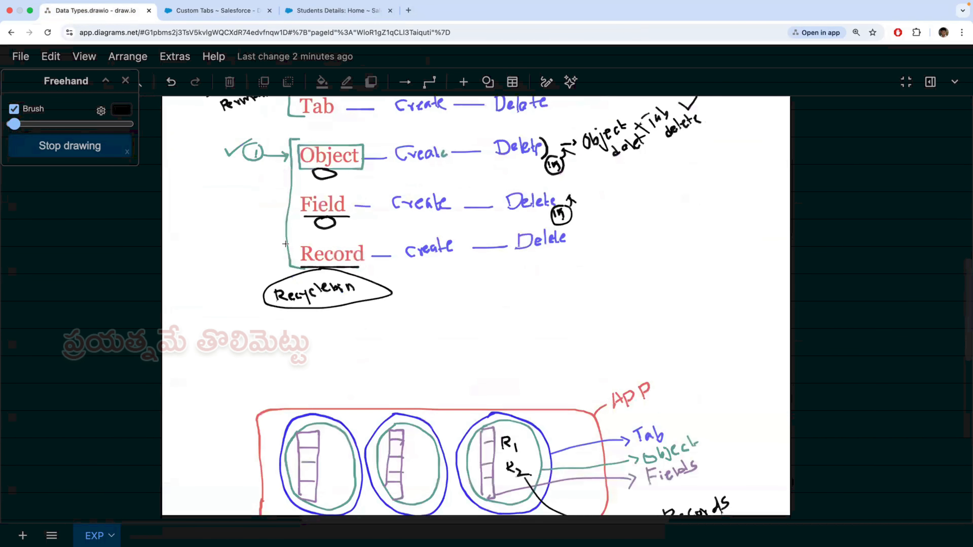
scroll(286, 244, "down", 4)
scroll(273, 194, "down", 10)
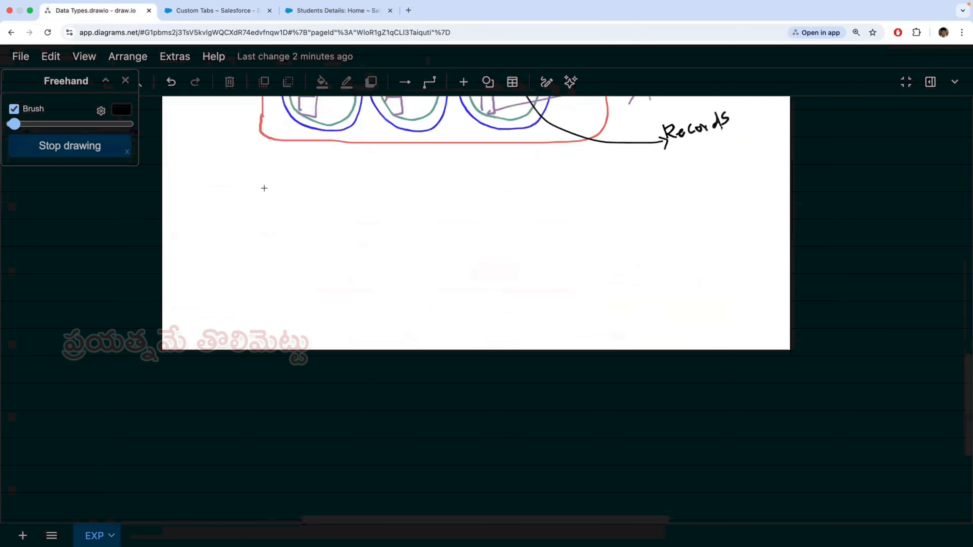
mouse_move(271, 183)
left_mouse_down()
mouse_move(265, 199)
mouse_move(353, 196)
mouse_move(354, 178)
left_mouse_up()
left_click(283, 185)
left_click(317, 187)
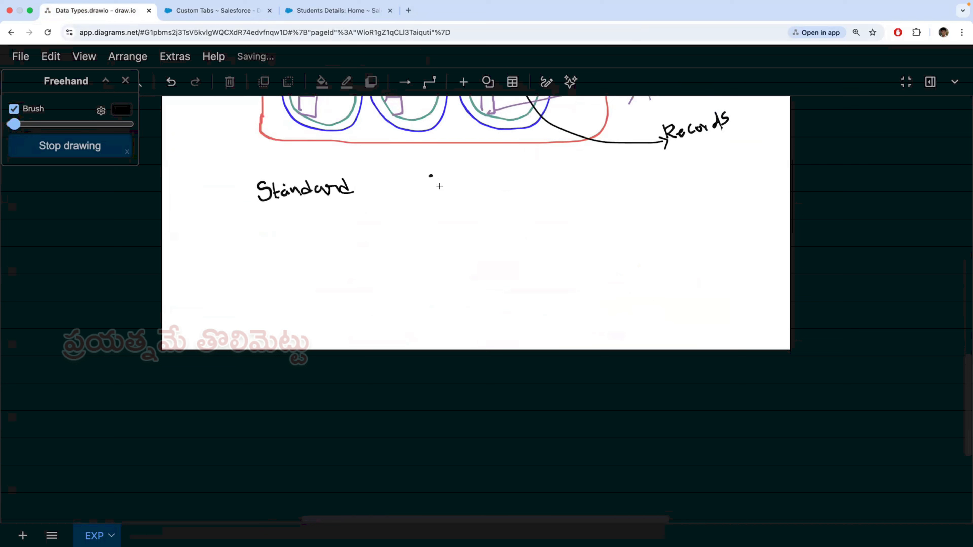
left_click_drag(432, 177, 432, 188)
mouse_move(436, 179)
left_mouse_down()
mouse_move(455, 187)
mouse_move(459, 176)
left_mouse_up()
left_click_drag(462, 175, 480, 186)
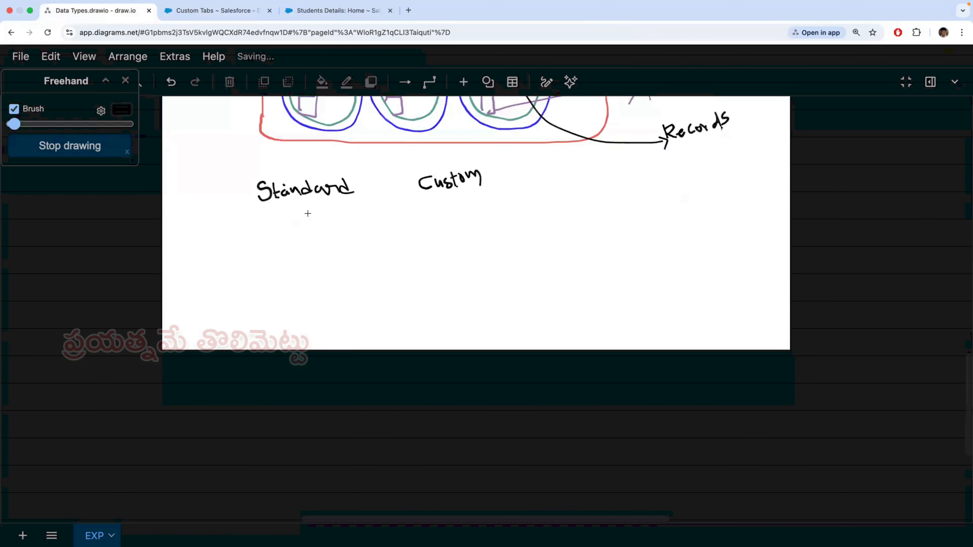
- Handwrite App under both headings and add red check marks beside App, Tab, Object and Fields in the Custom list
mouse_move(308, 214)
left_mouse_down()
mouse_move(307, 232)
mouse_move(337, 227)
left_mouse_up()
mouse_move(440, 217)
left_mouse_down()
mouse_move(460, 220)
mouse_move(449, 210)
left_mouse_up()
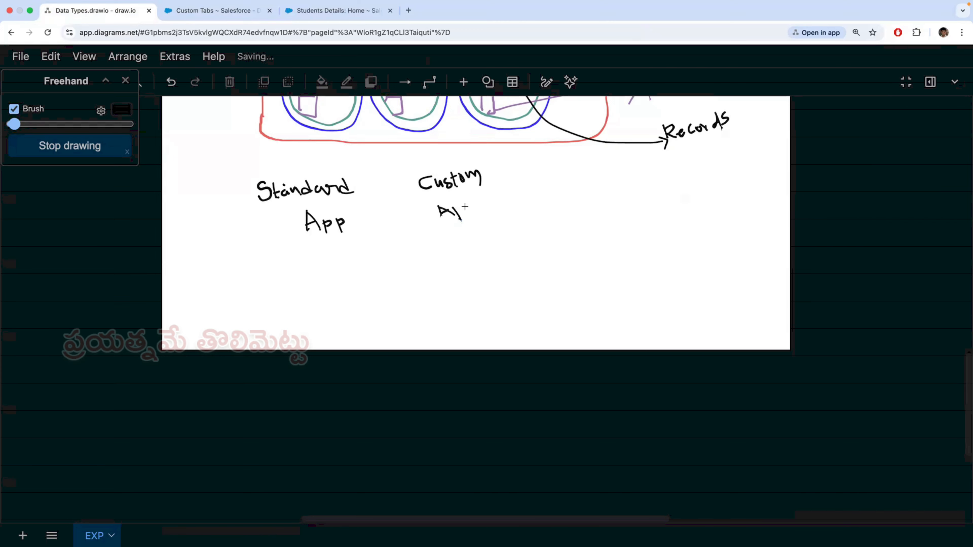
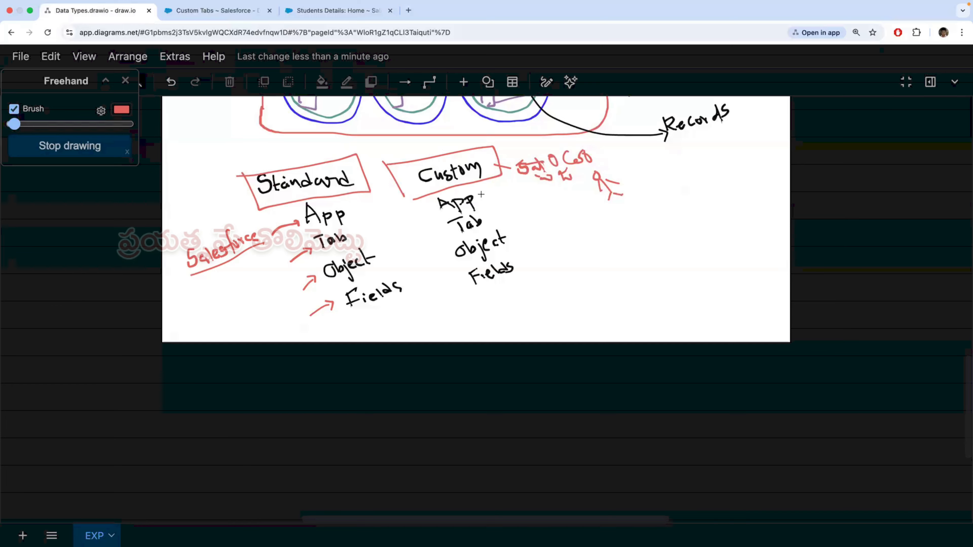
left_click_drag(482, 195, 526, 222)
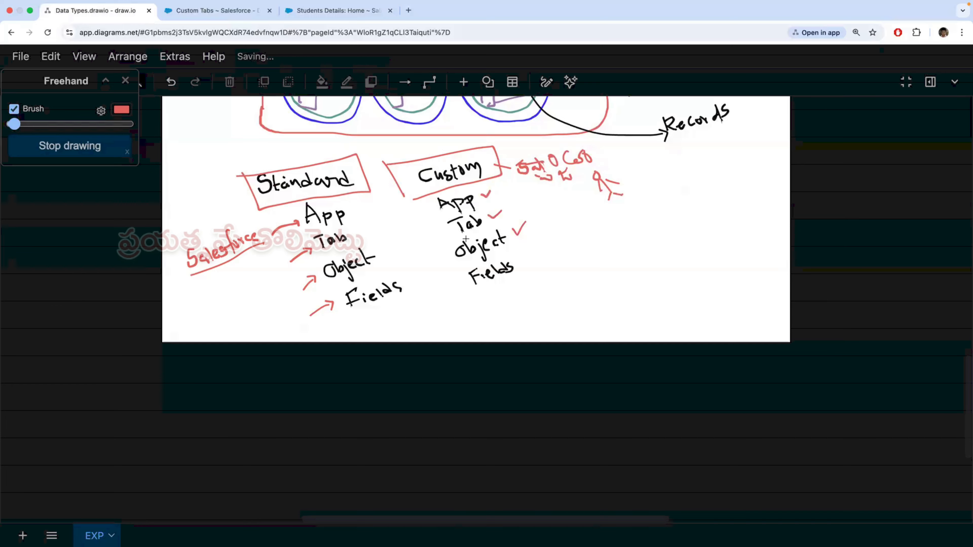
left_click_drag(521, 258, 532, 252)
- Switch to Salesforce and highlight the Custom Tabs page heading and the Custom Object Tabs section heading
key("ctrl+Tab")
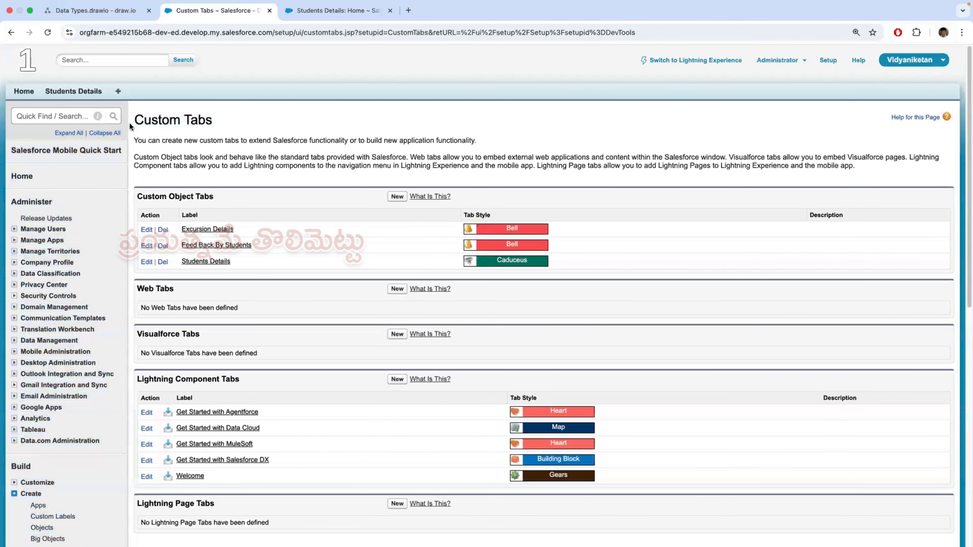
left_click_drag(129, 122, 212, 122)
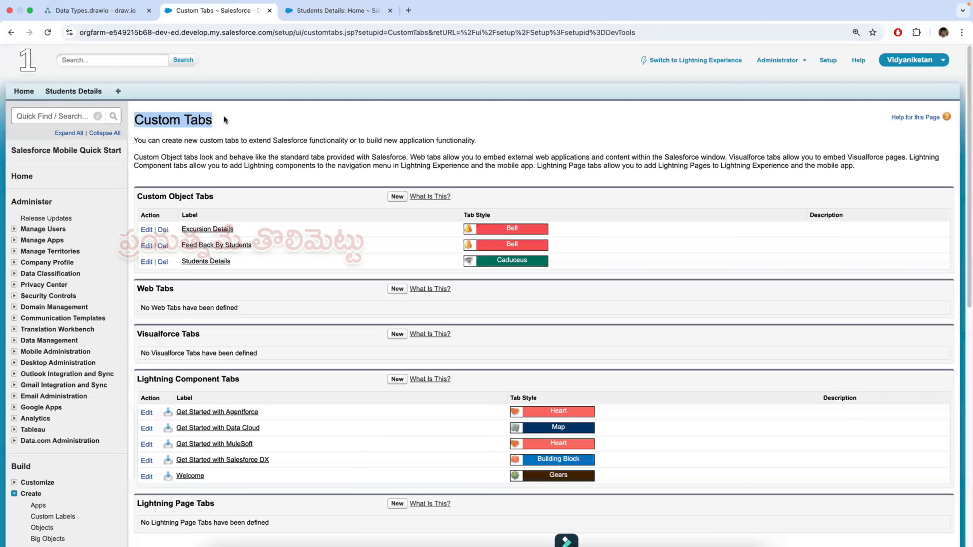
left_click(149, 119)
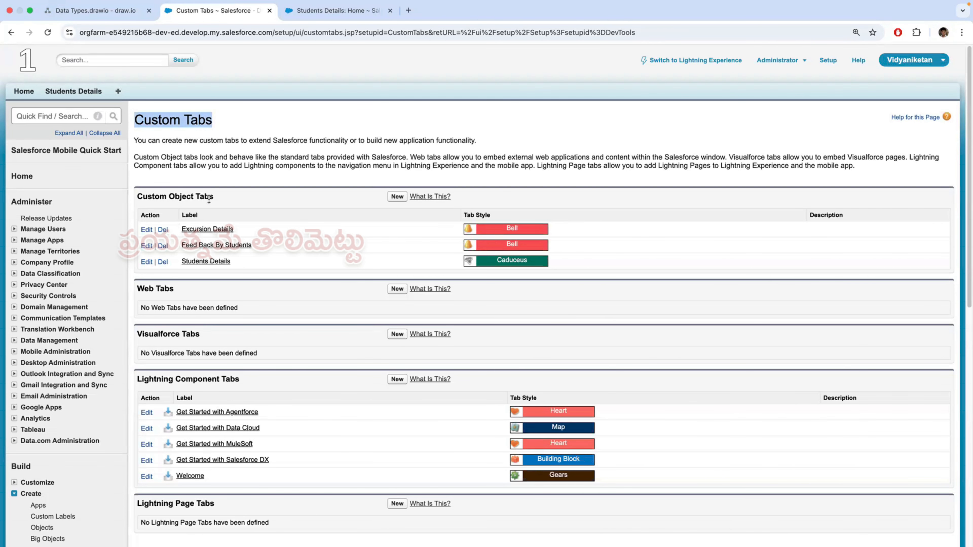
left_click_drag(215, 196, 137, 197)
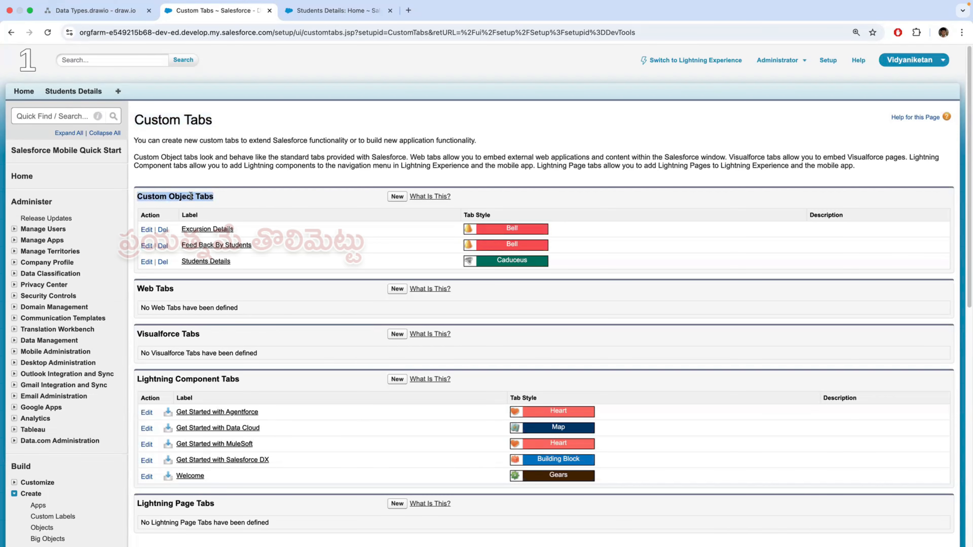
left_click_drag(218, 196, 137, 197)
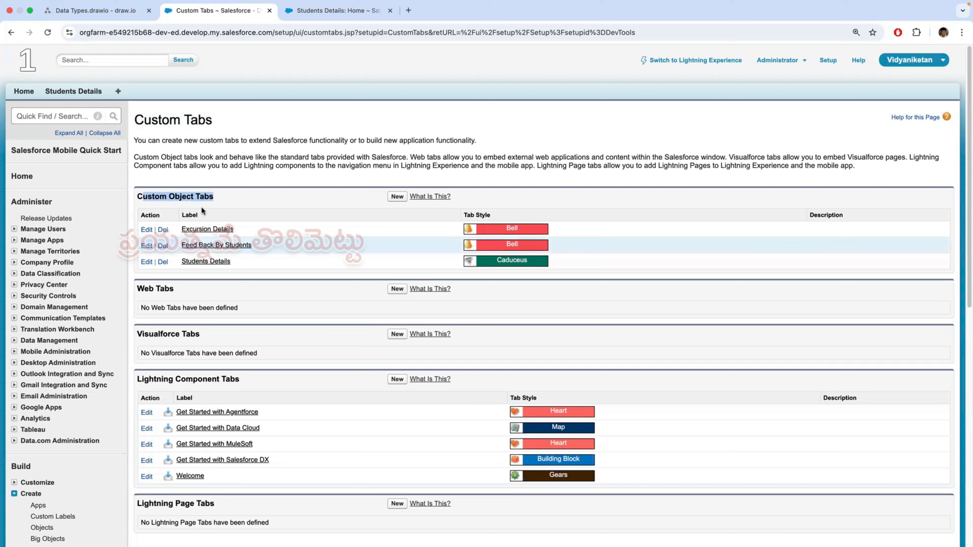
left_click(176, 196)
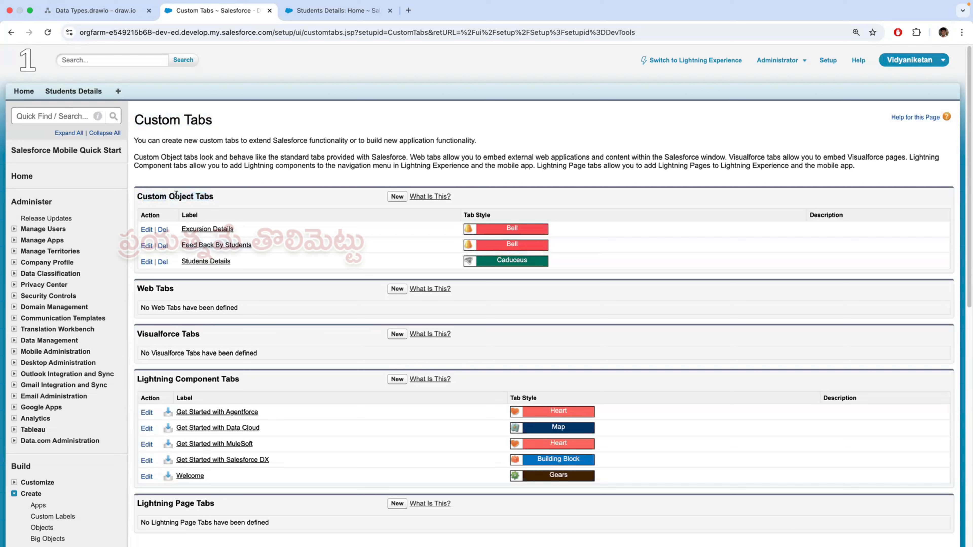
left_click_drag(176, 196, 213, 196)
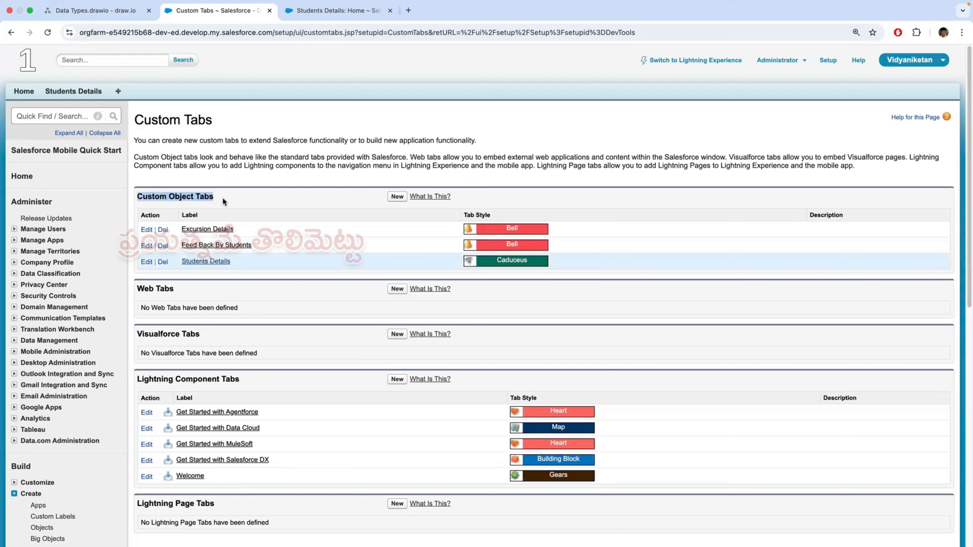
left_click(183, 145)
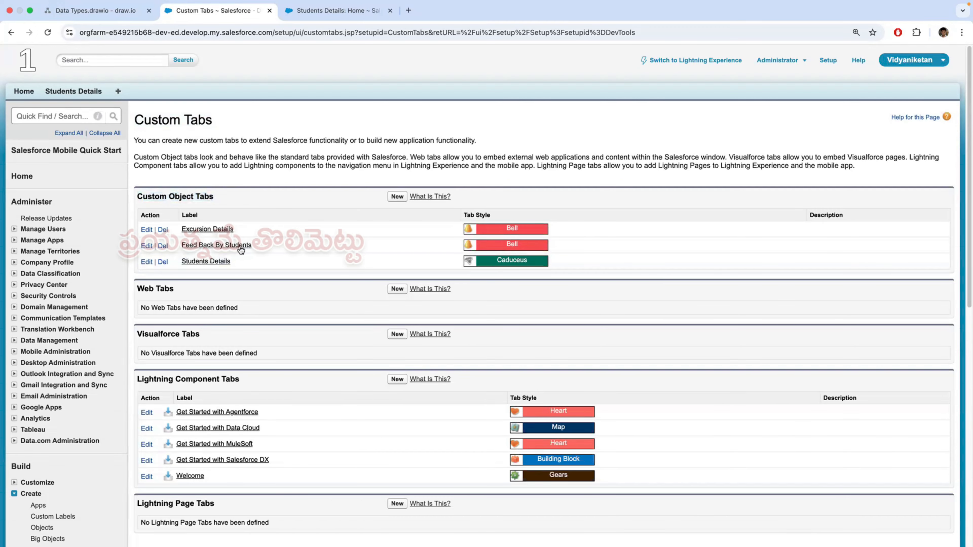
- Open the Custom Objects list, highlight its heading, view the blank New Custom Object form and return to the list
scroll(207, 258, "down", 5)
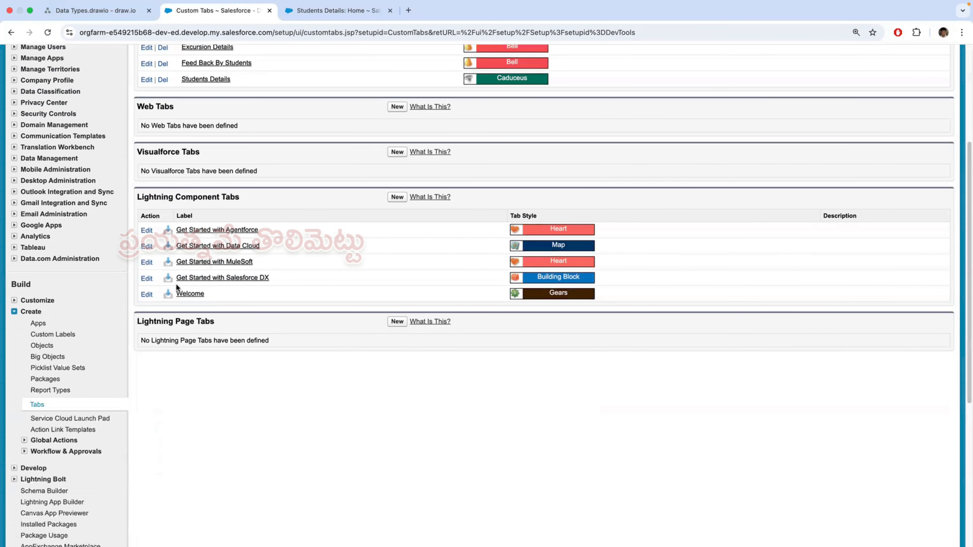
scroll(120, 280, "down", 3)
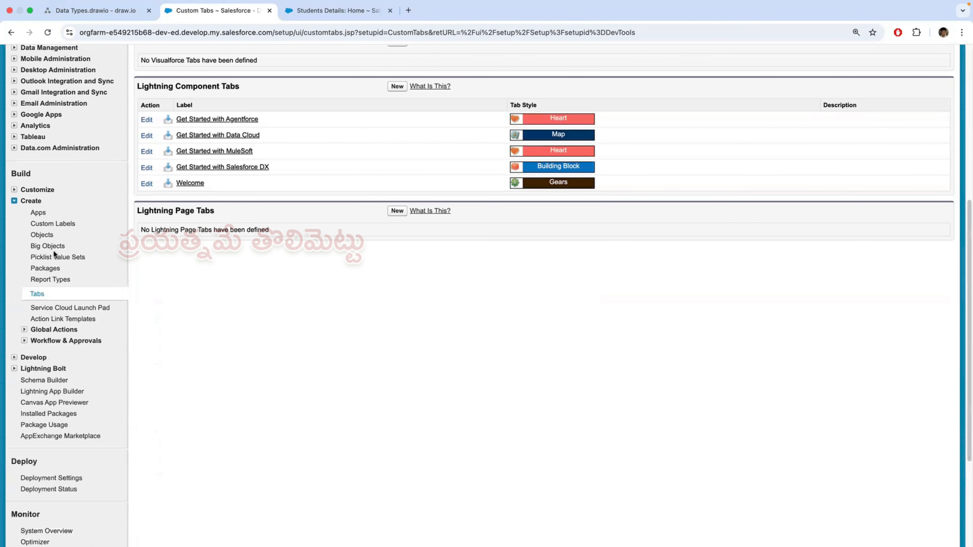
left_click(43, 235)
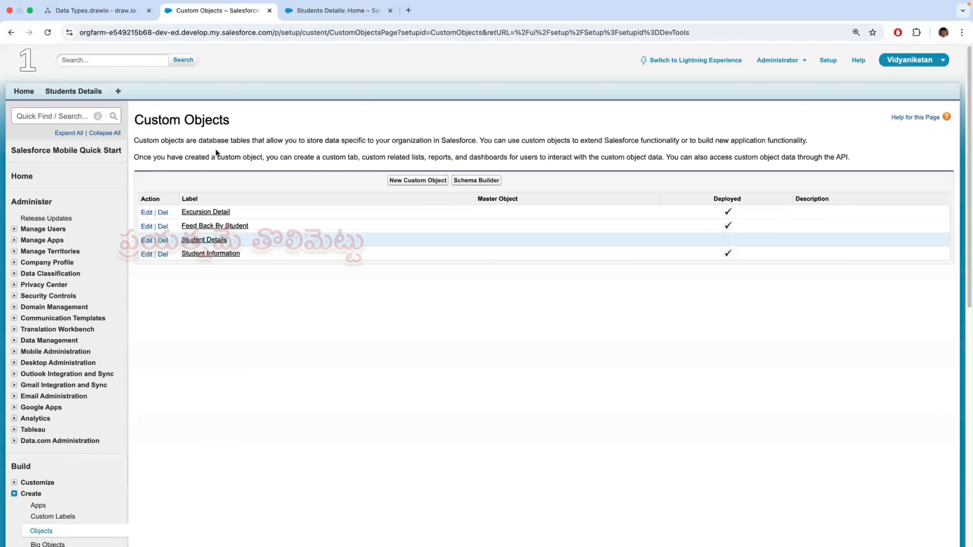
left_click_drag(134, 120, 230, 121)
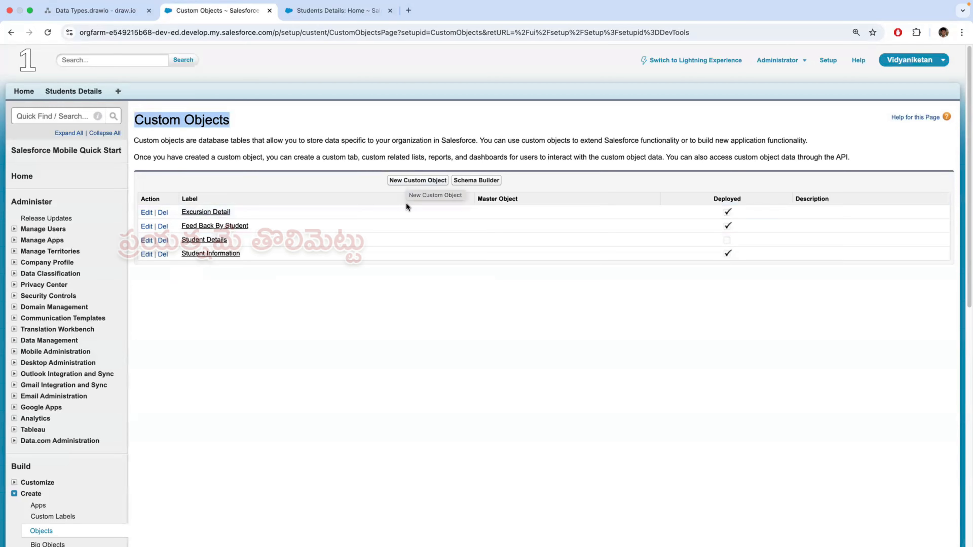
left_click(418, 183)
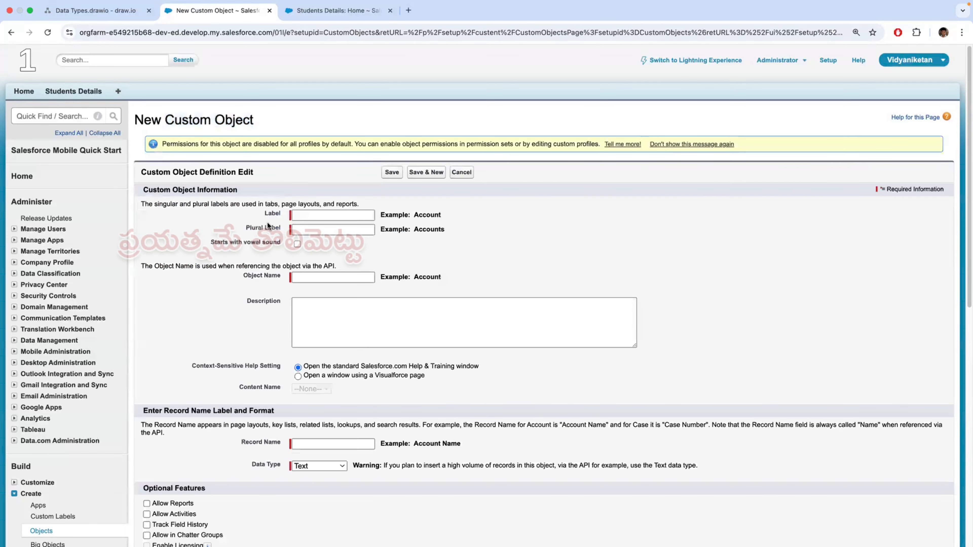
left_click(11, 33)
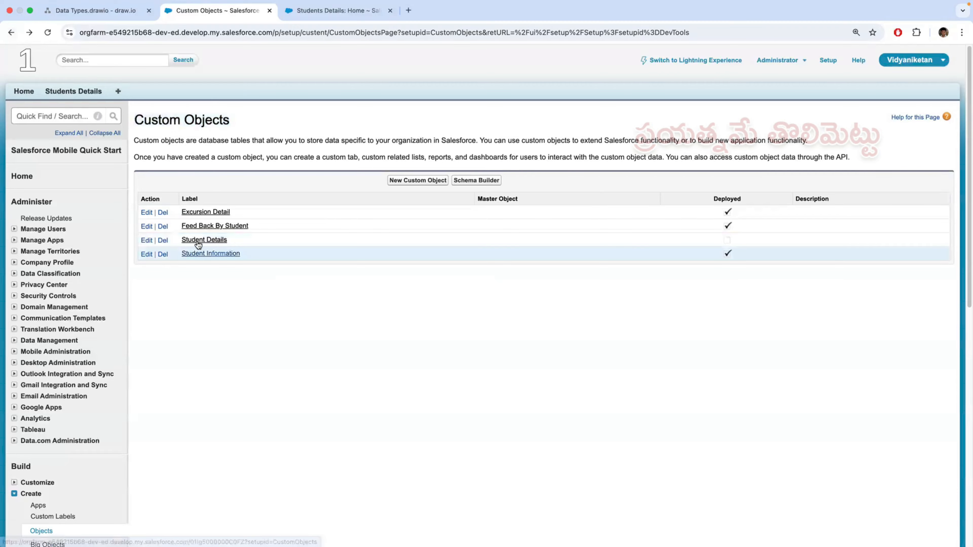
- Open the Student Details custom object and highlight its Custom Fields & Relationships section heading
left_click(197, 242)
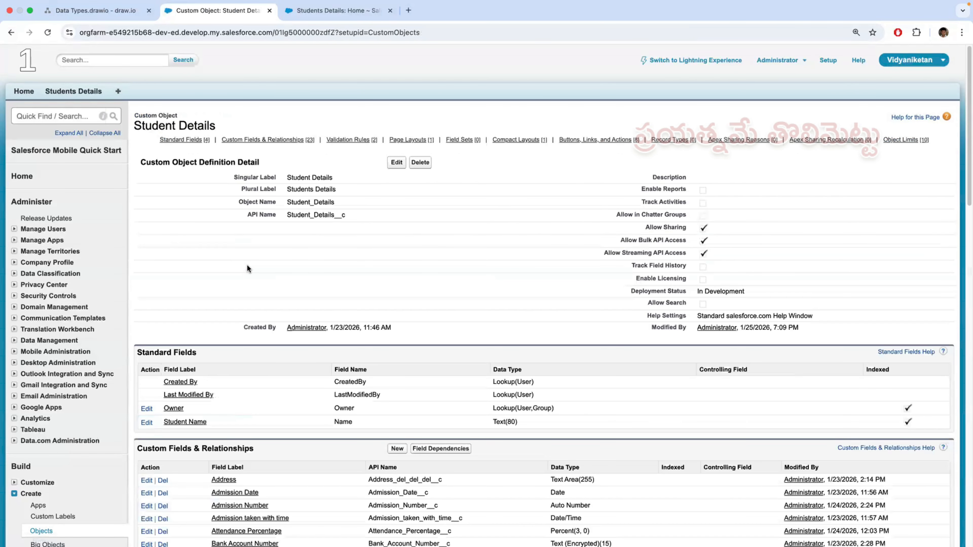
scroll(156, 275, "down", 5)
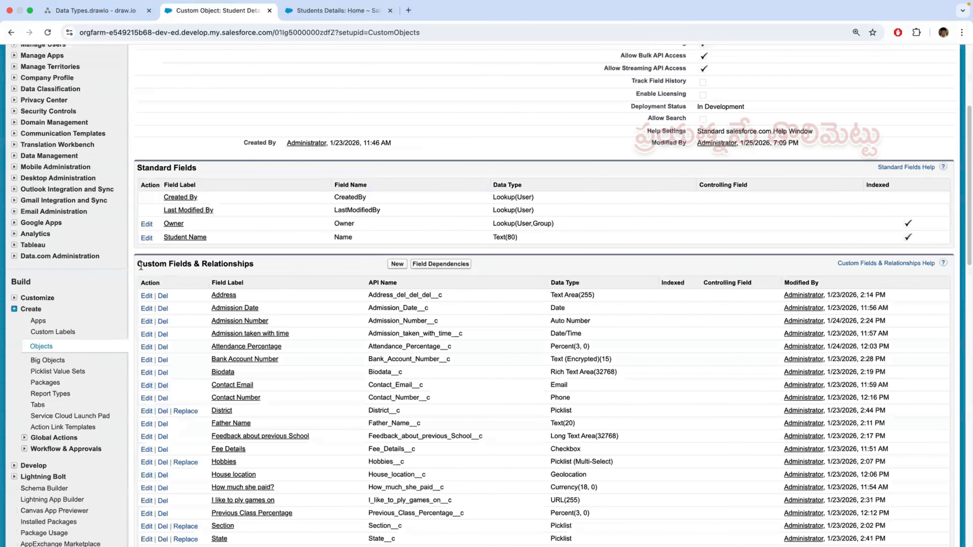
left_click_drag(227, 263, 248, 284)
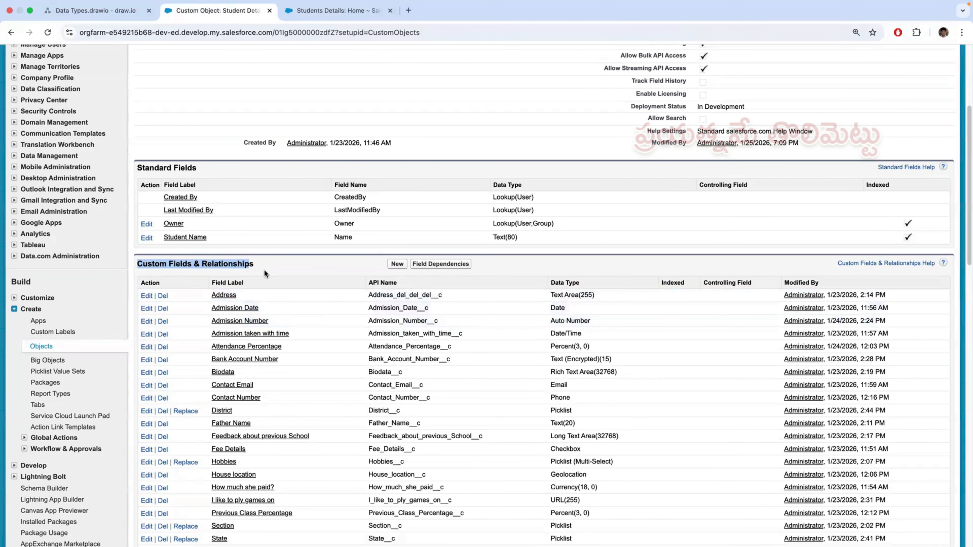
scroll(237, 277, "up", 1)
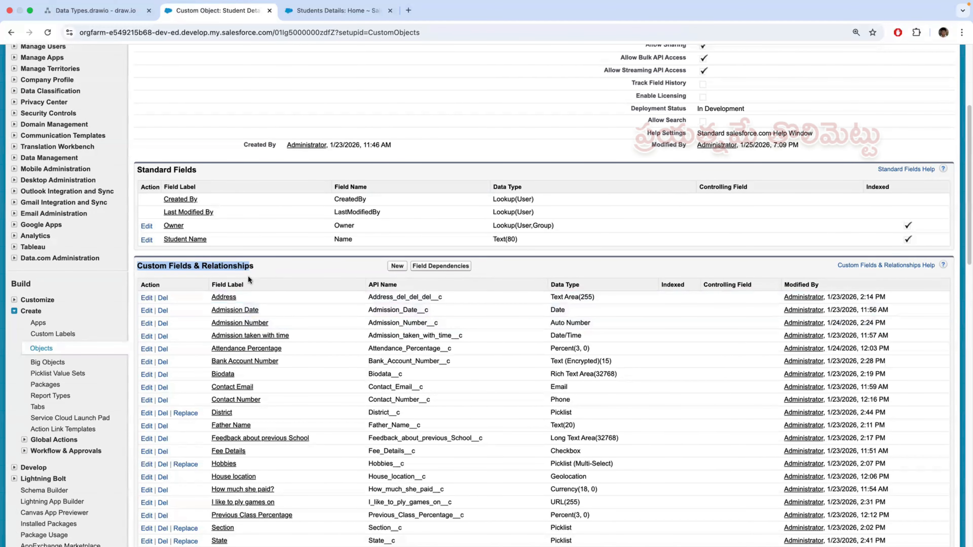
scroll(245, 274, "up", 5)
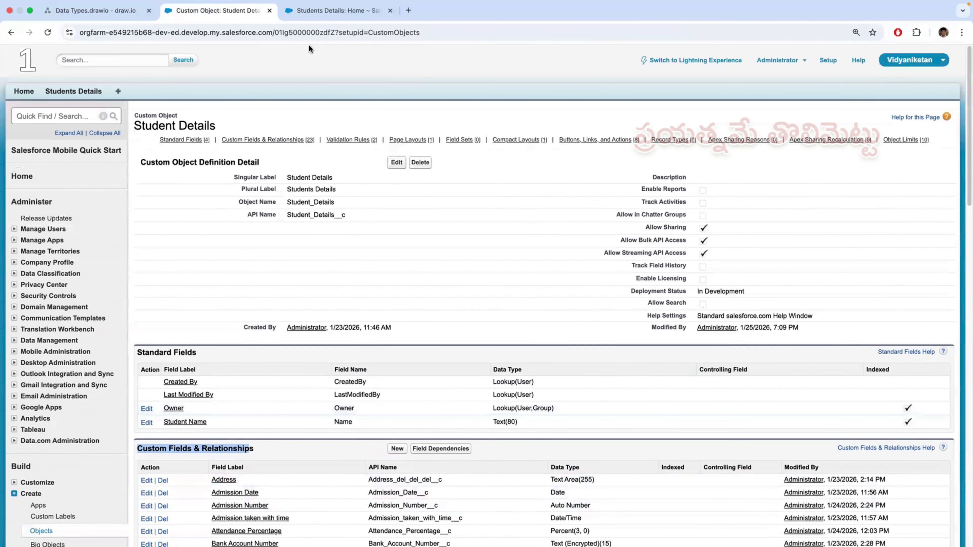
- Return to the draw.io diagram and review the Standard and Custom lists and the Create, Delete, Edit notes
left_click(113, 11)
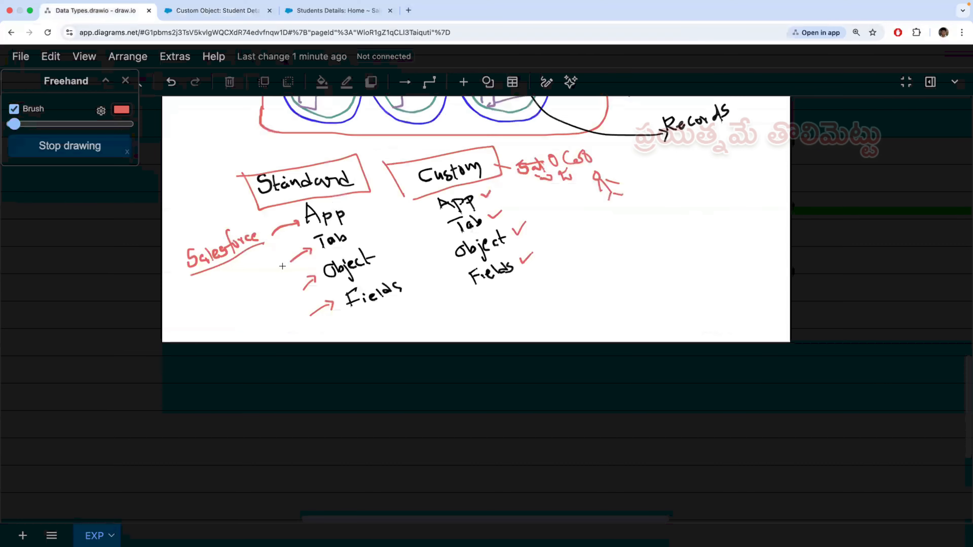
scroll(303, 285, "up", 5)
scroll(294, 285, "down", 2)
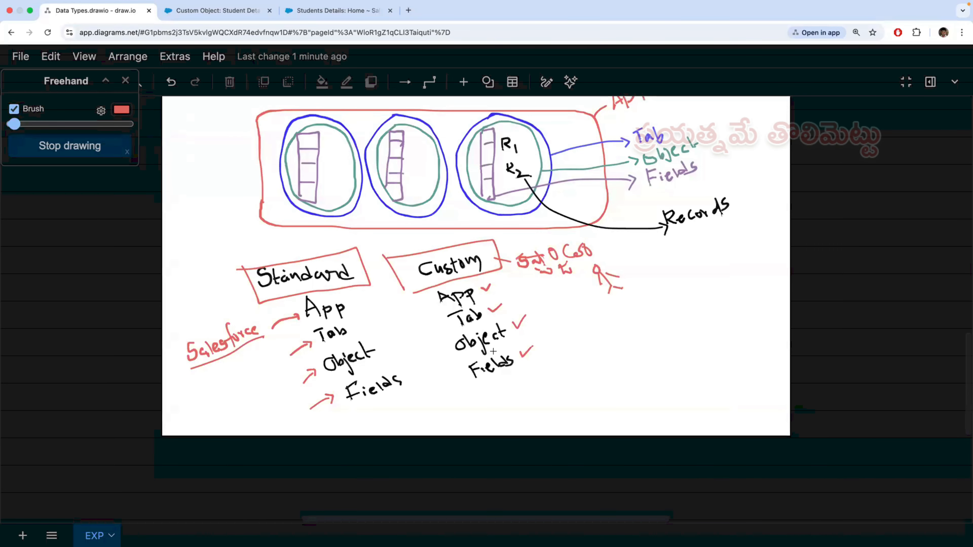
scroll(493, 350, "up", 8)
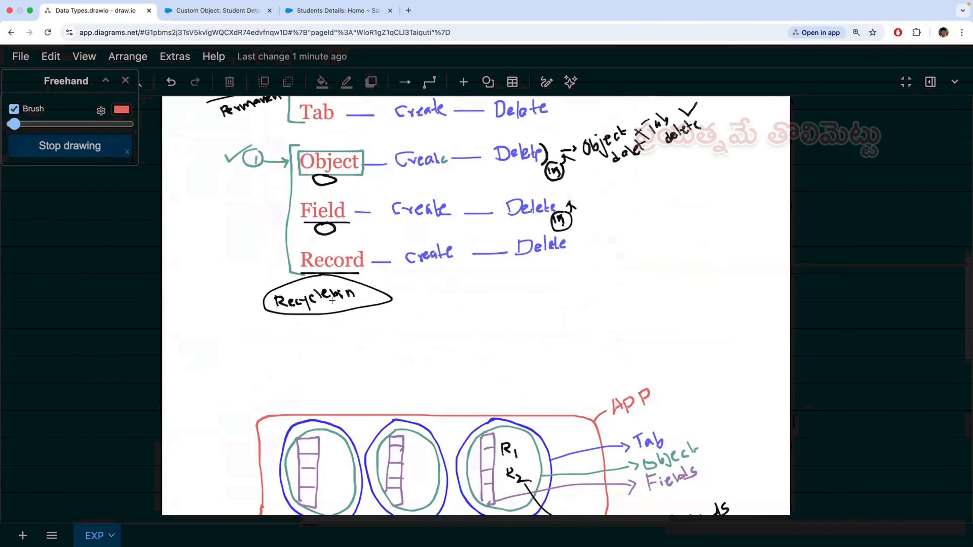
scroll(328, 269, "up", 5)
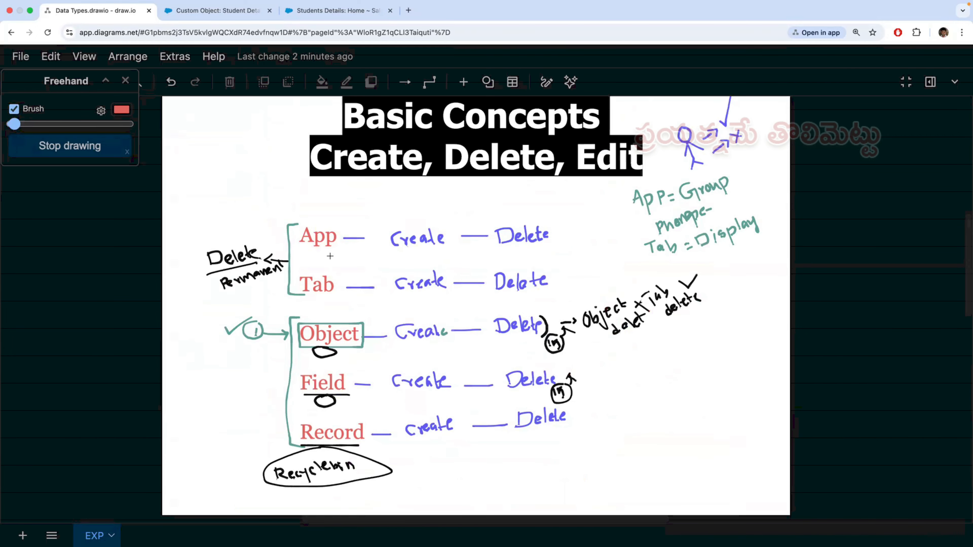
- Switch back to Salesforce and review the standard and custom fields of the Student Details object
left_click(227, 15)
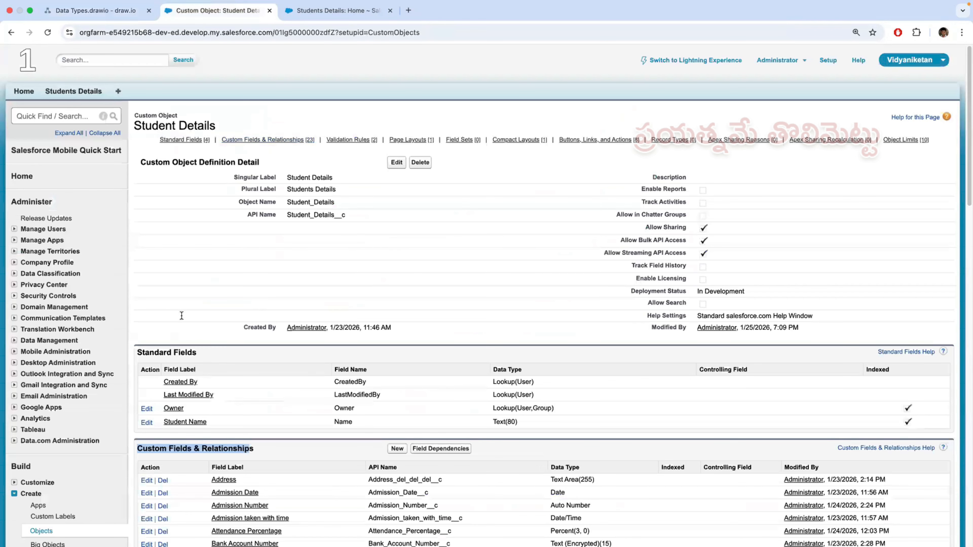
scroll(182, 315, "down", 3)
scroll(309, 270, "down", 5)
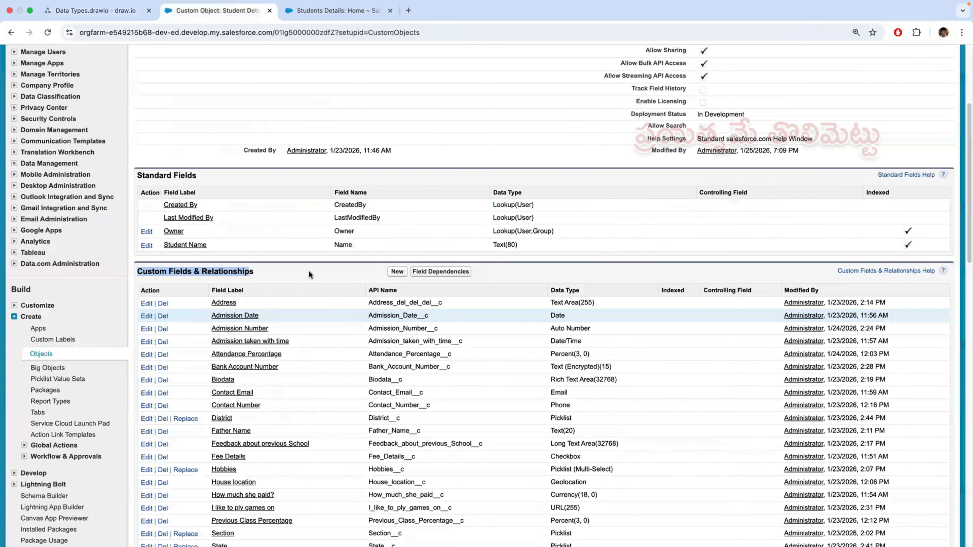
scroll(360, 252, "up", 10)
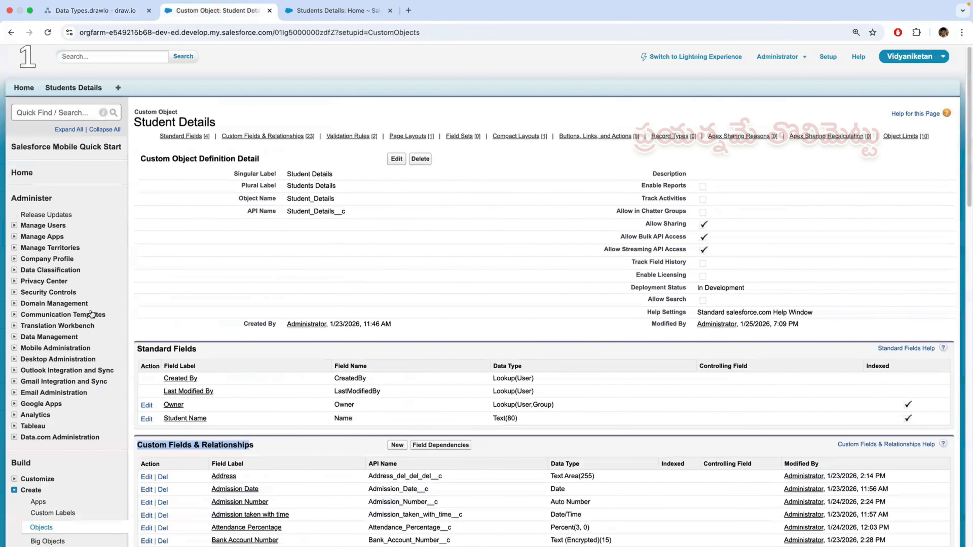
- Open the Apps list from the Create section and highlight its Custom column heading
scroll(41, 345, "down", 5)
scroll(41, 363, "down", 1)
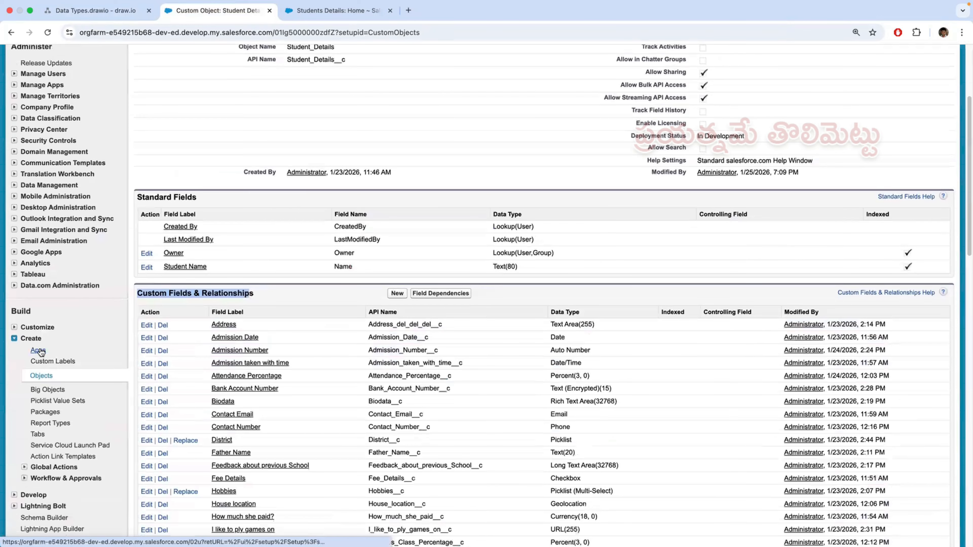
left_click(38, 350)
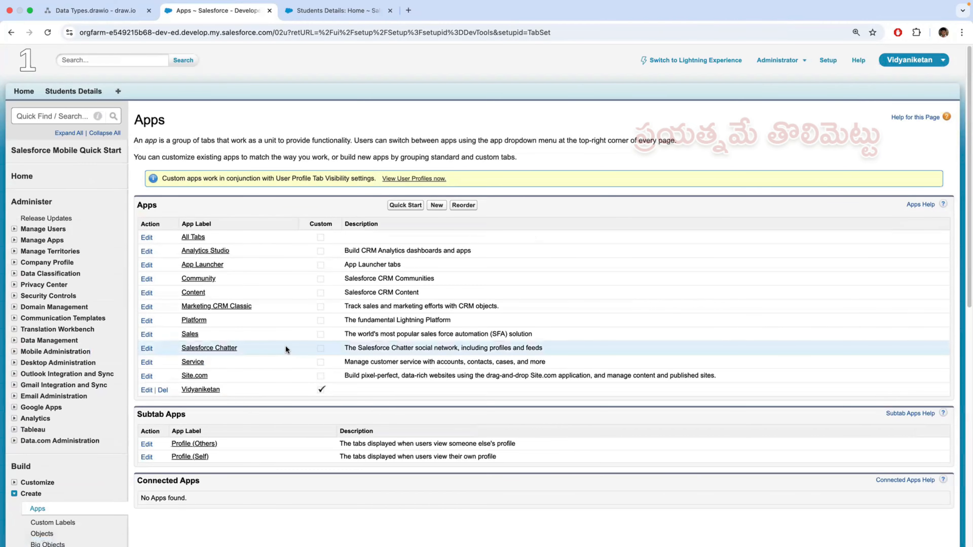
scroll(285, 346, "down", 1)
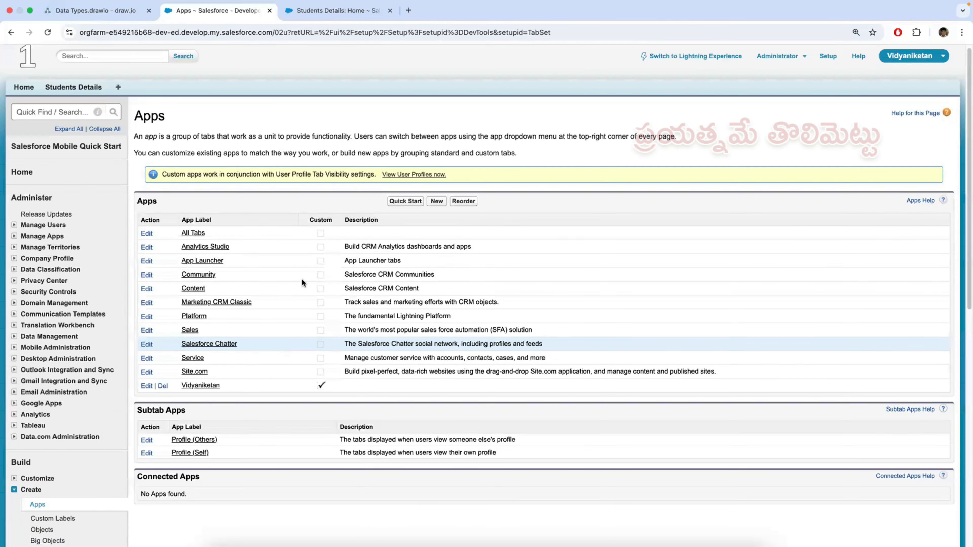
double_click(329, 219)
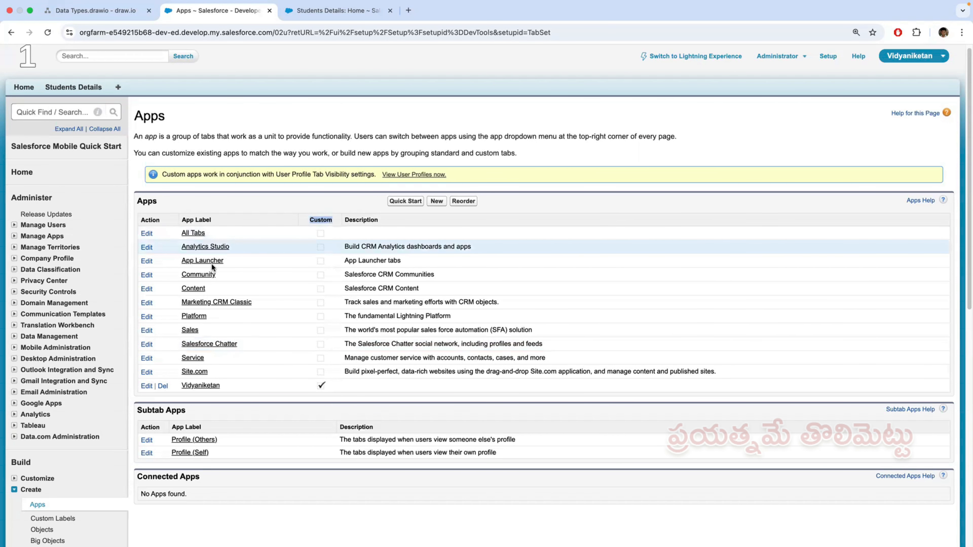
left_click(326, 224)
double_click(311, 220)
- Open the standard All Tabs app for editing, examine its available and selected tabs, and return to the Apps list
left_click(147, 233)
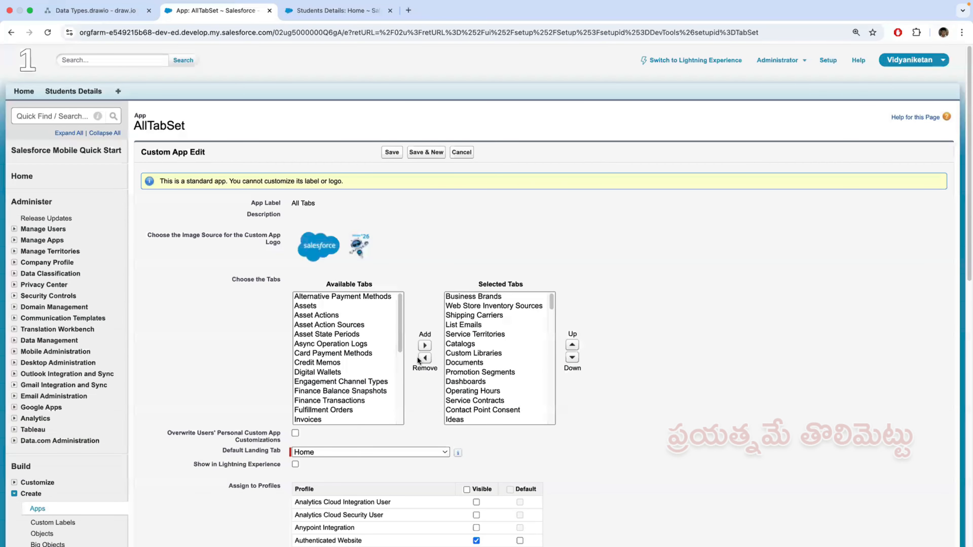
scroll(536, 367, "down", 5)
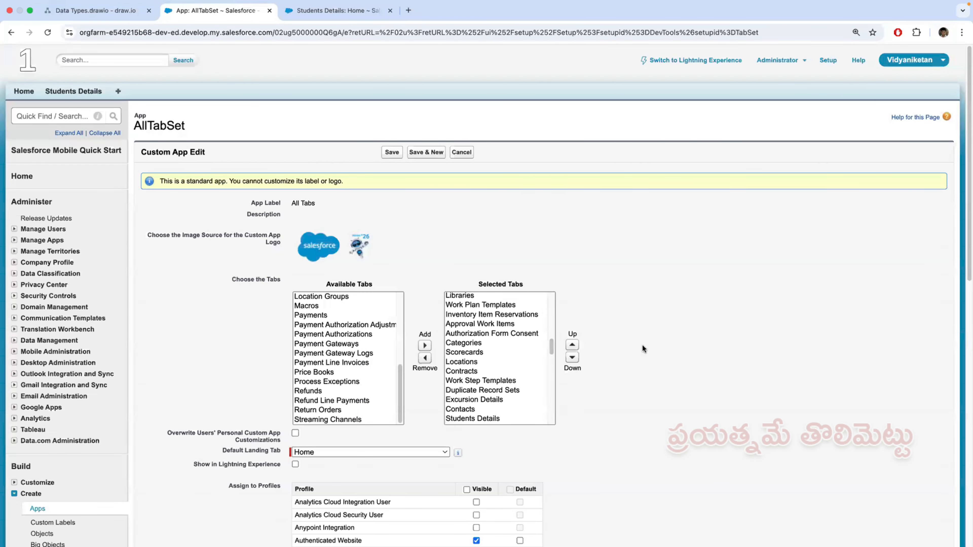
scroll(643, 345, "down", 10)
scroll(180, 176, "up", 10)
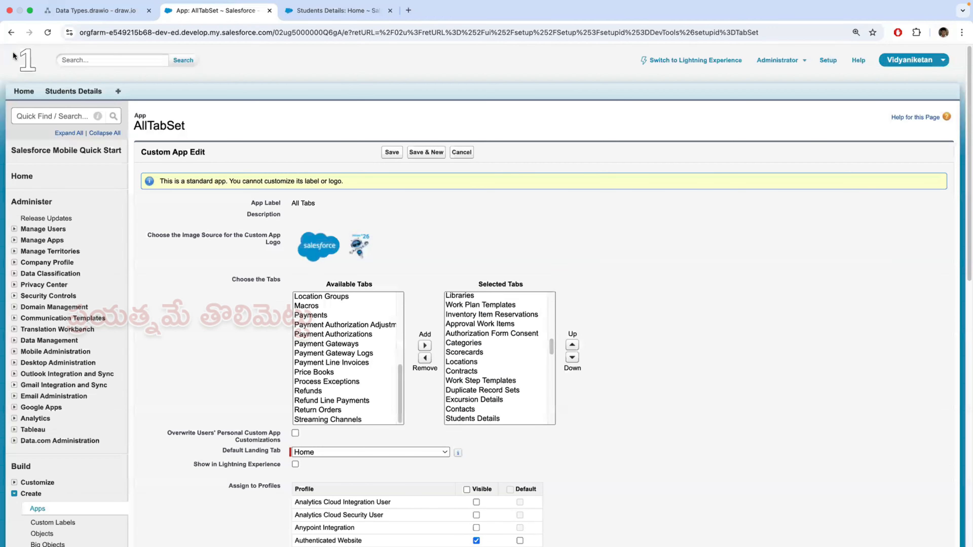
key("super+Left")
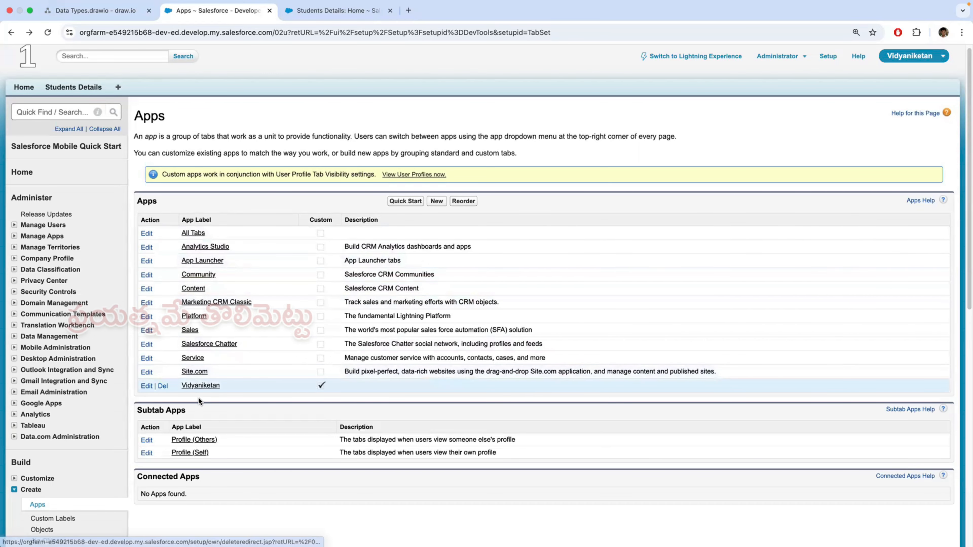
- Open the custom Vidyaniketan app for editing, look through its settings, and return to the Apps list
scroll(148, 318, "down", 2)
left_click(146, 314)
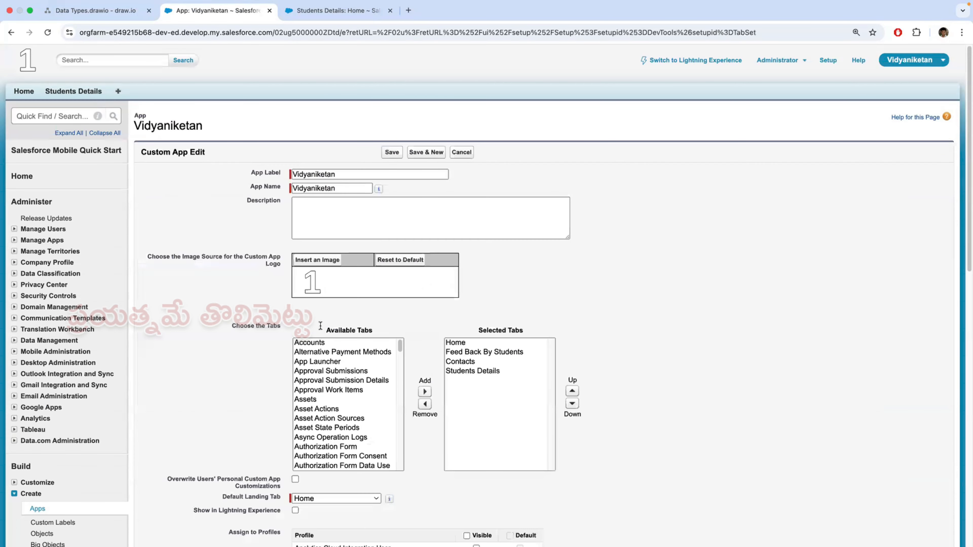
scroll(141, 150, "down", 10)
scroll(107, 226, "up", 10)
key("super+Left")
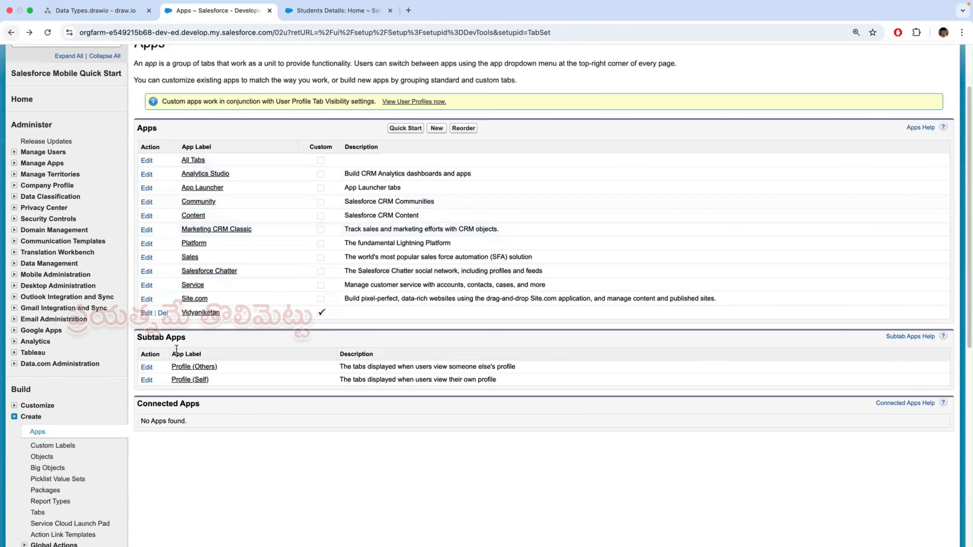
- Request deletion of the Vidyaniketan app and cancel the confirmation
left_click(163, 313)
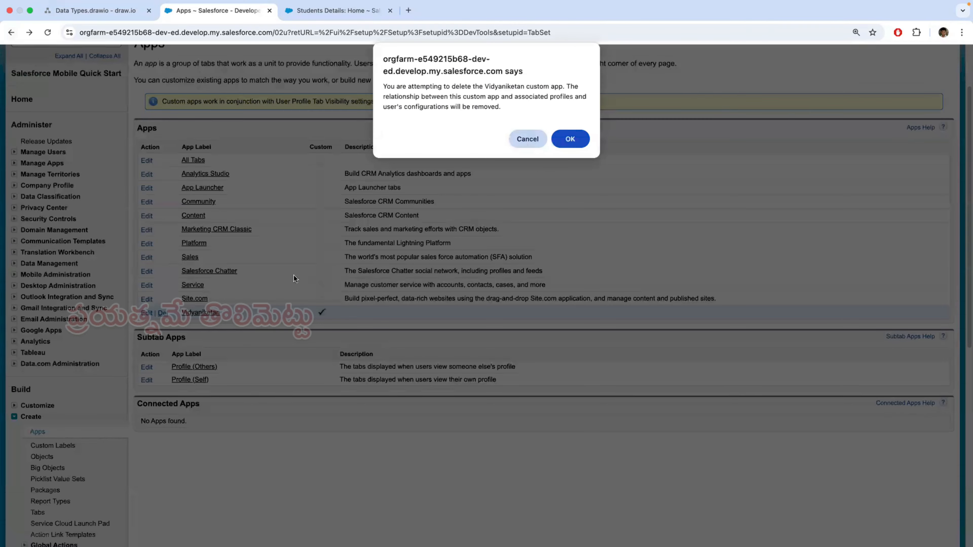
key("Escape")
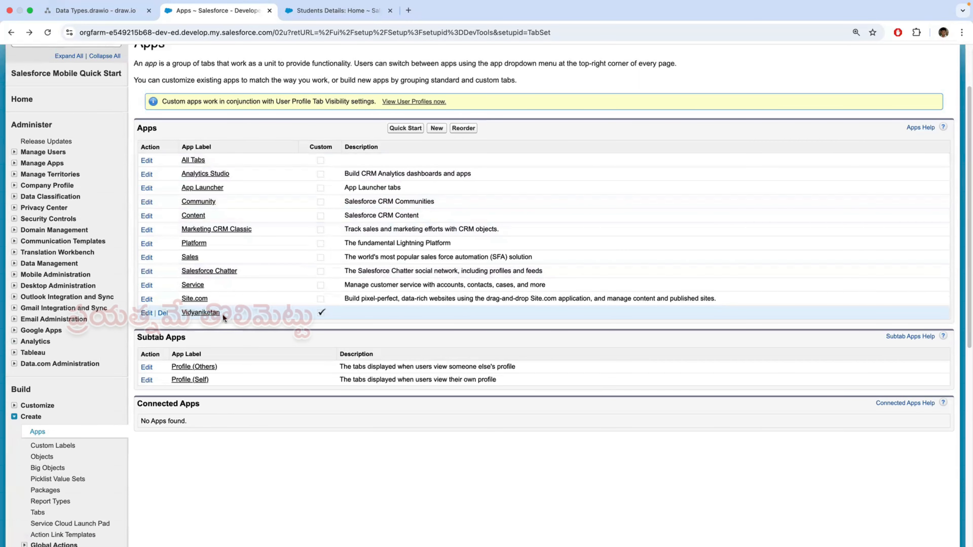
scroll(179, 381, "up", 3)
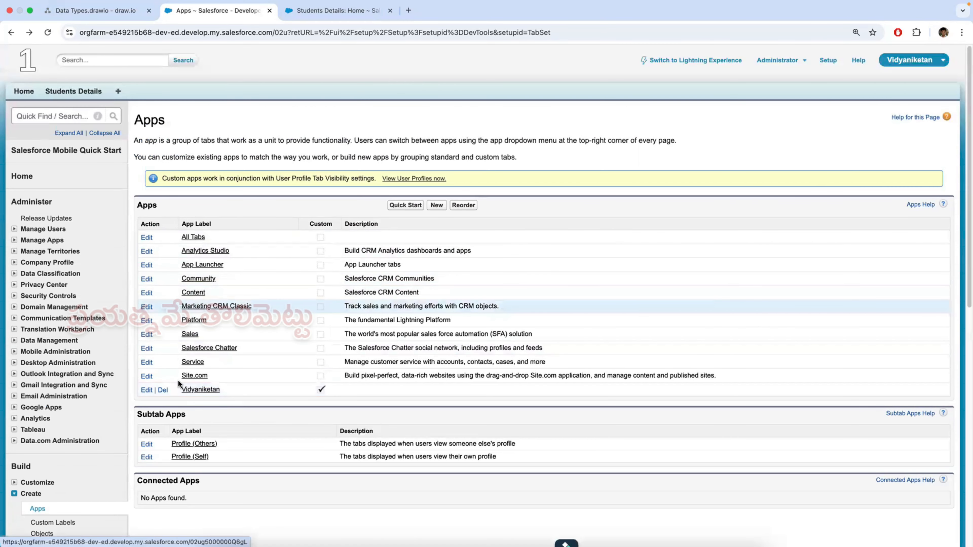
- View the Students Details home page and compare it with the Create and Delete notes in the draw.io diagram
left_click(337, 11)
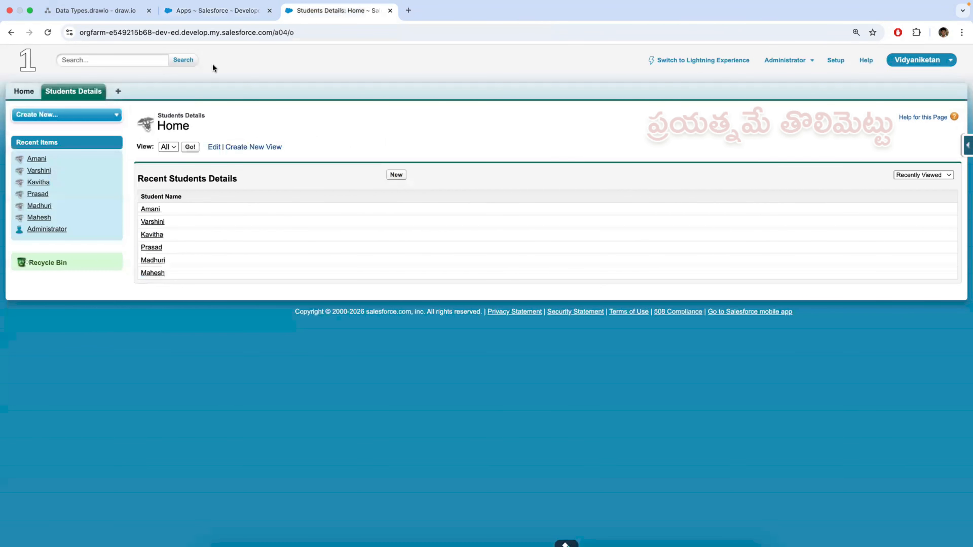
left_click(98, 10)
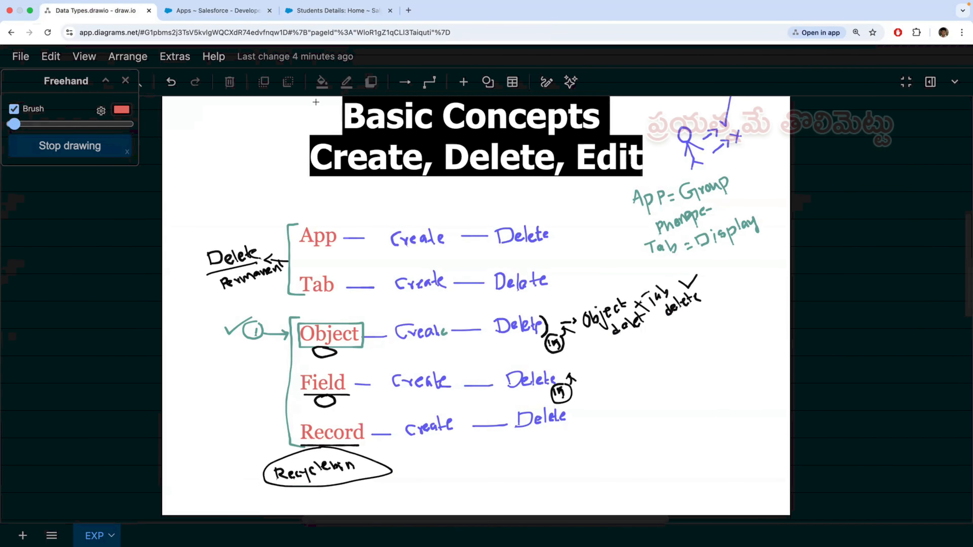
left_click(331, 13)
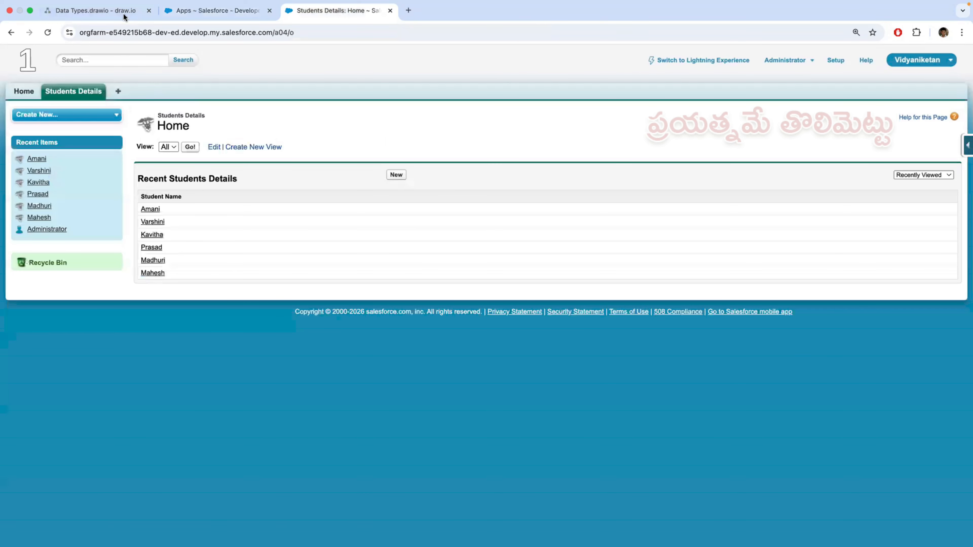
left_click(103, 13)
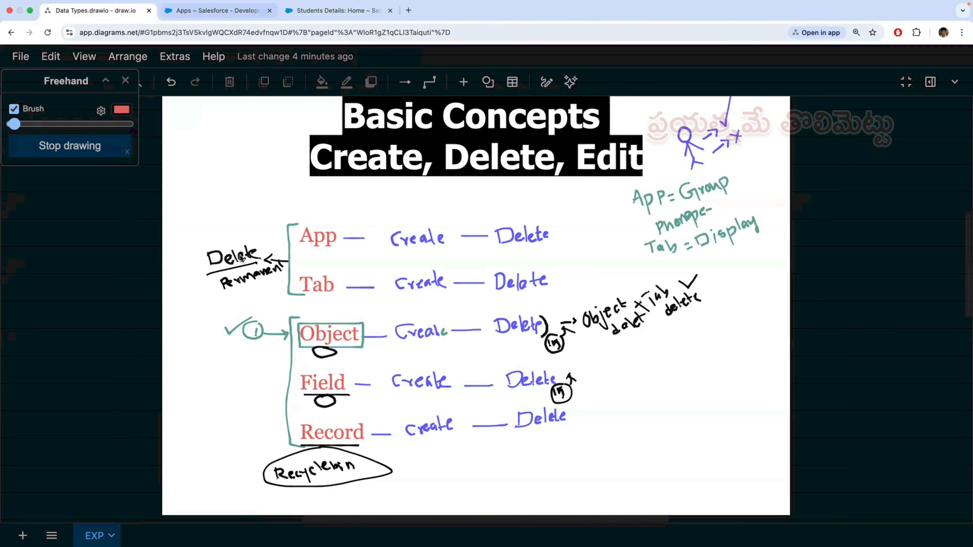
- Switch back to the Salesforce Apps list, request deletion of the Vidyaniketan app again and cancel it
key("ctrl+Tab")
left_click(163, 390)
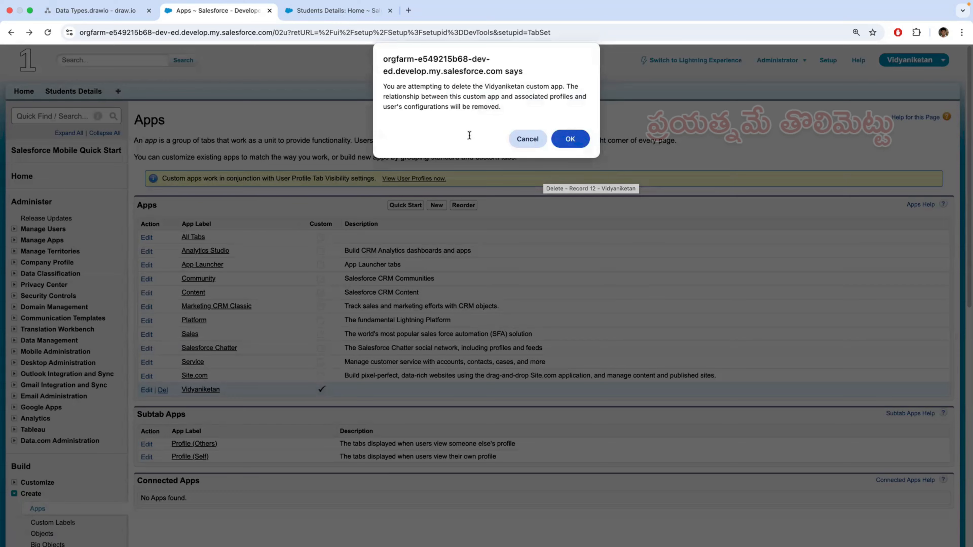
key("Escape")
- Return to the draw.io diagram and review the permanent deletion and recycle bin notes
key("ctrl+Tab")
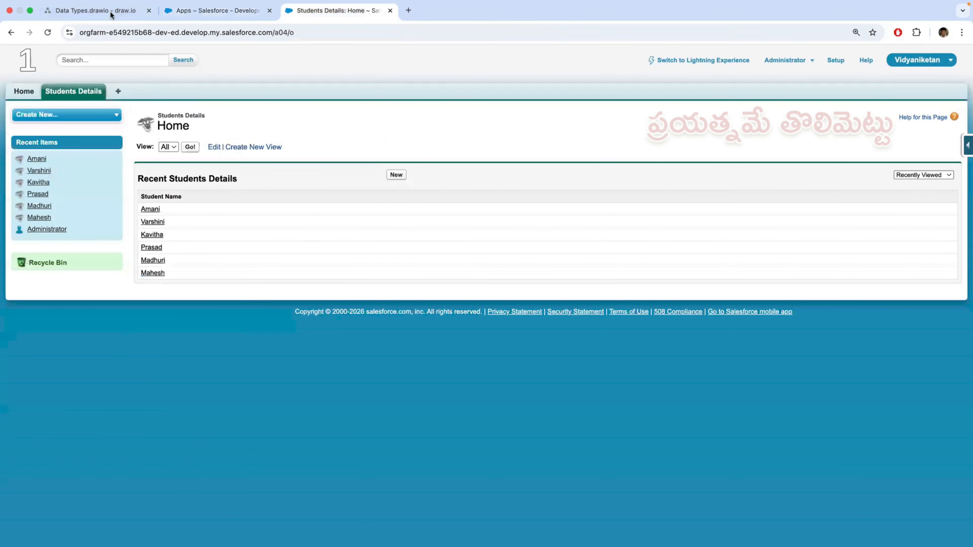
key("ctrl+Tab")
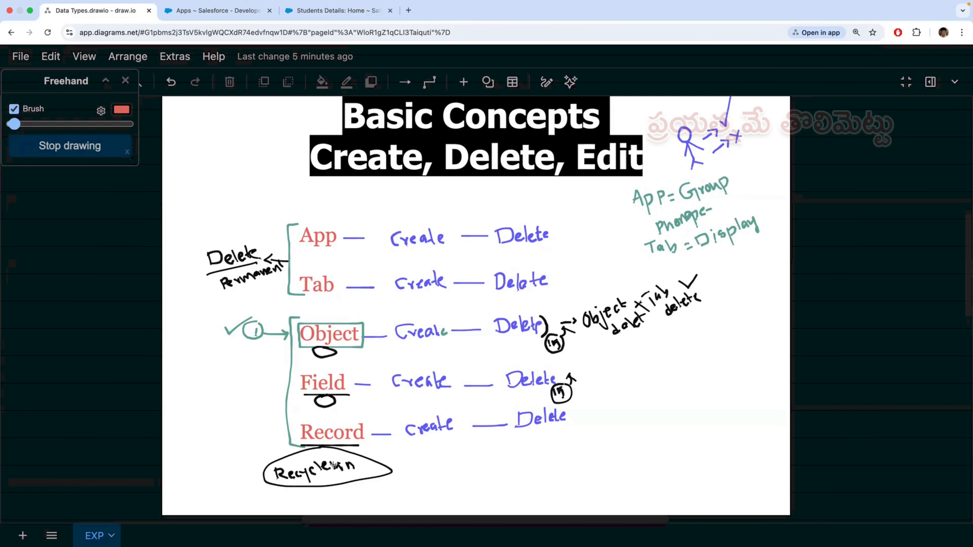
scroll(367, 367, "up", 1)
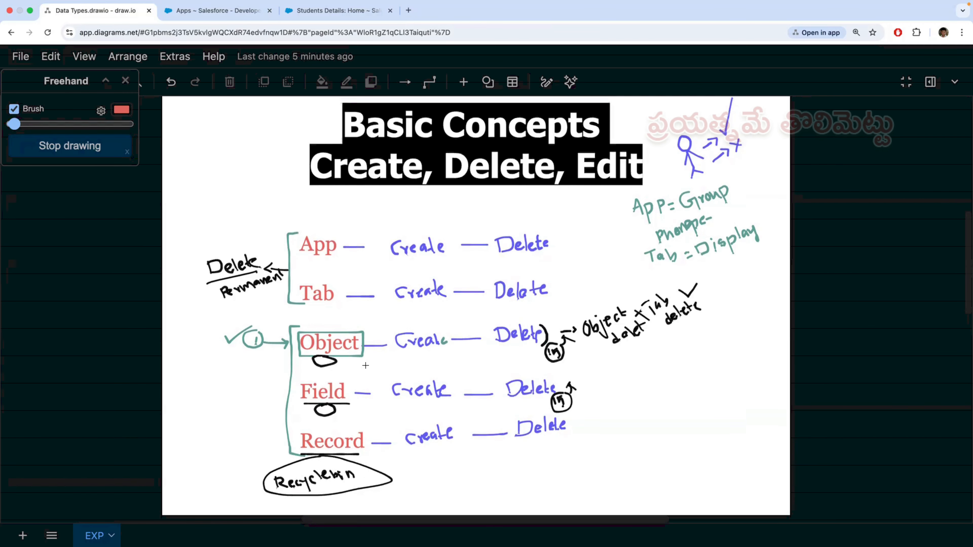
scroll(314, 112, "up", 1)
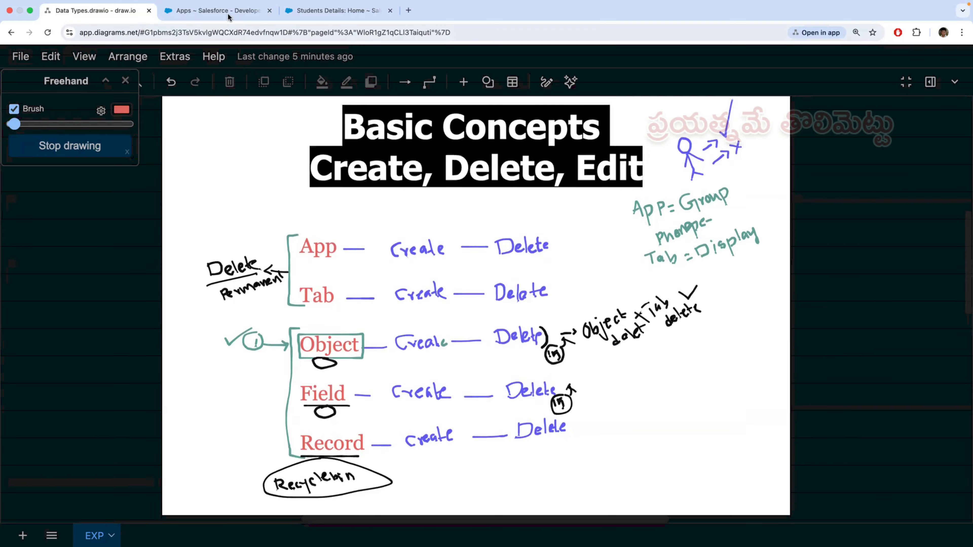
- Reopen the Vidyaniketan app for editing in Salesforce, highlight the App Label caption, and view and close the logo image picker
key("ctrl+Tab")
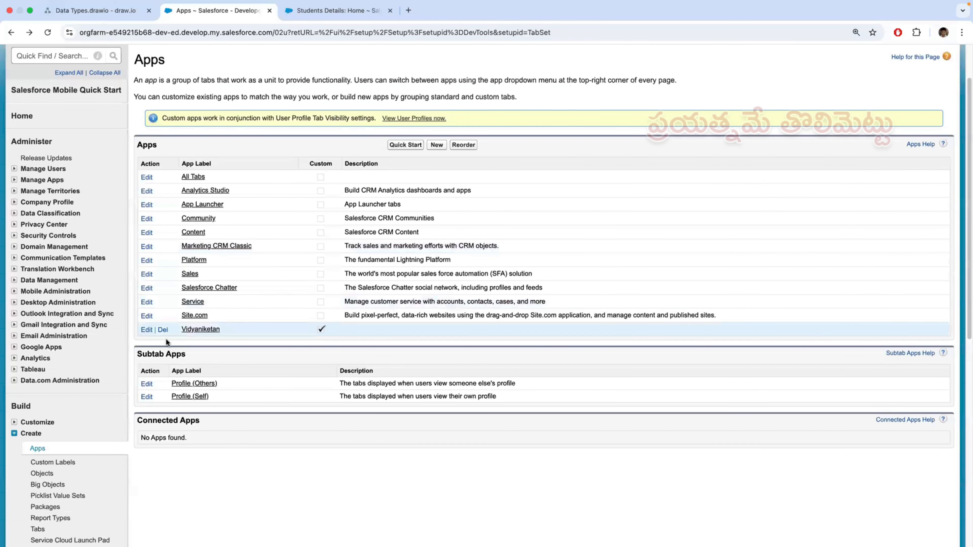
left_click(146, 330)
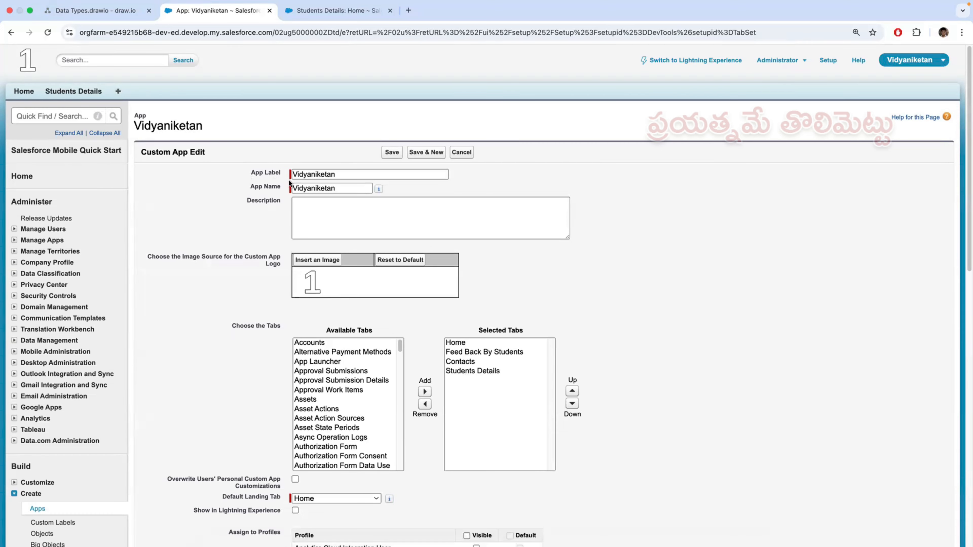
left_click_drag(251, 173, 279, 174)
scroll(172, 217, "down", 2)
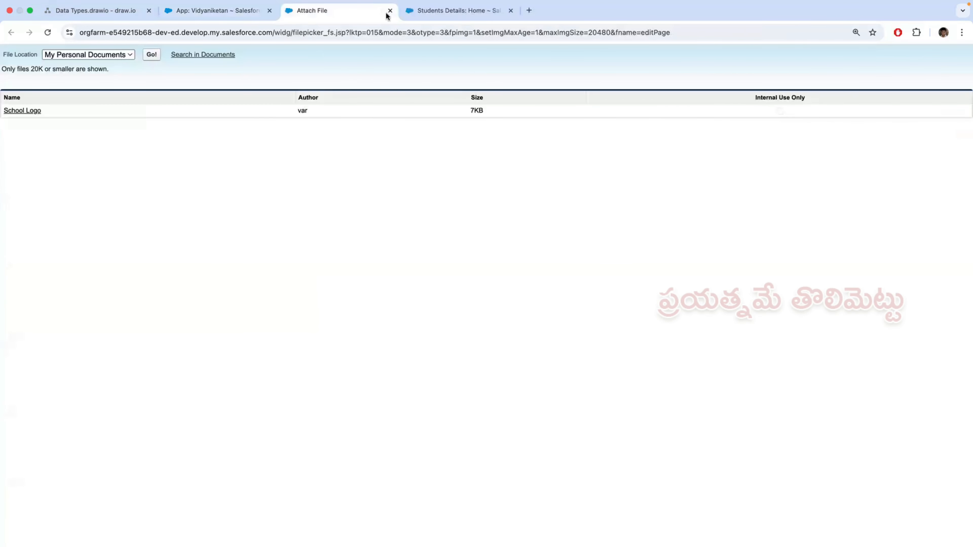
key("super+w")
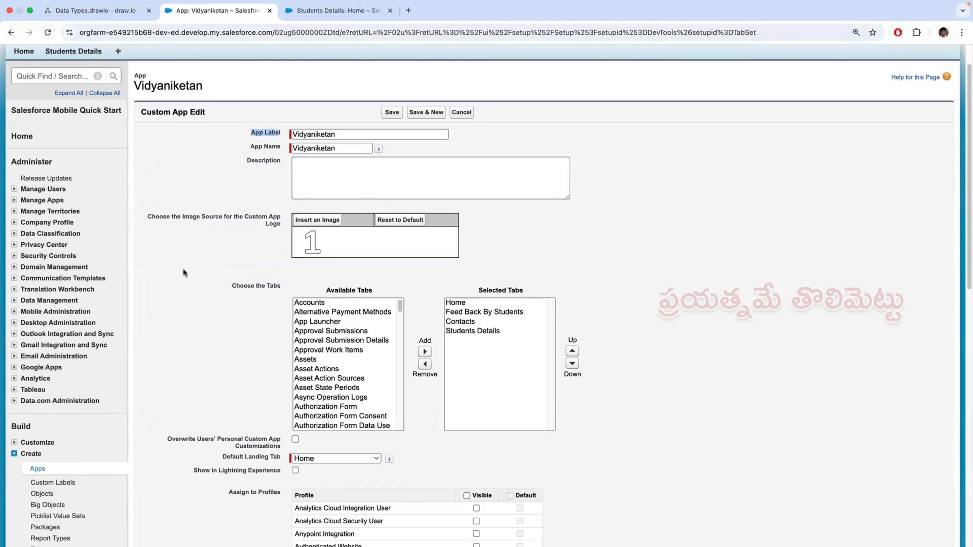
scroll(695, 142, "up", 2)
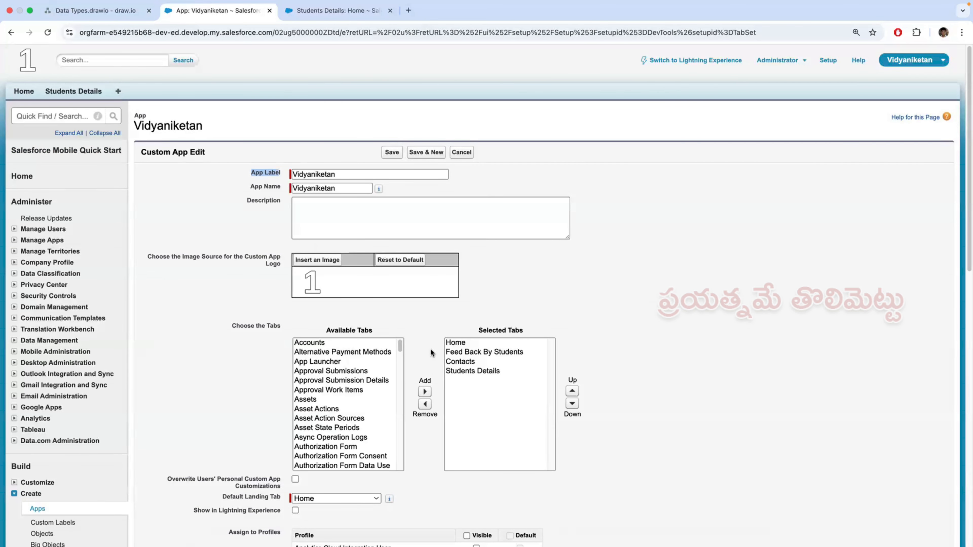
- Add the Content tab to the Vidyaniketan app's selected tabs and remove it again
scroll(390, 291, "down", 1)
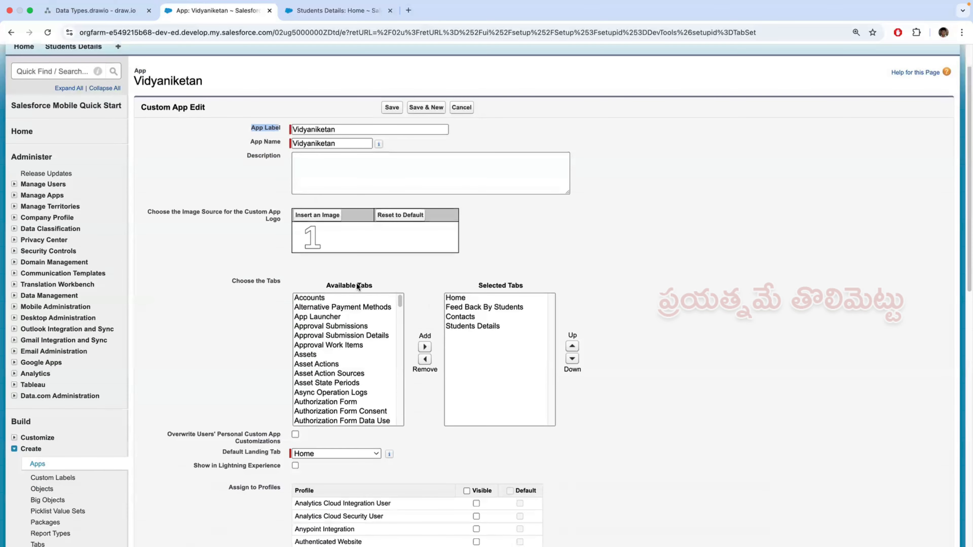
triple_click(360, 286)
left_click(461, 282)
scroll(341, 360, "down", 3)
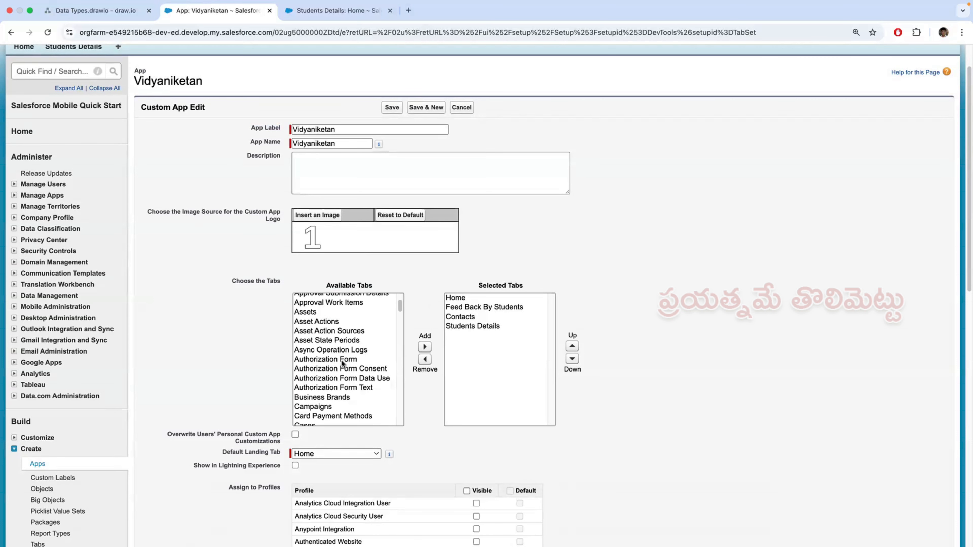
scroll(314, 368, "down", 10)
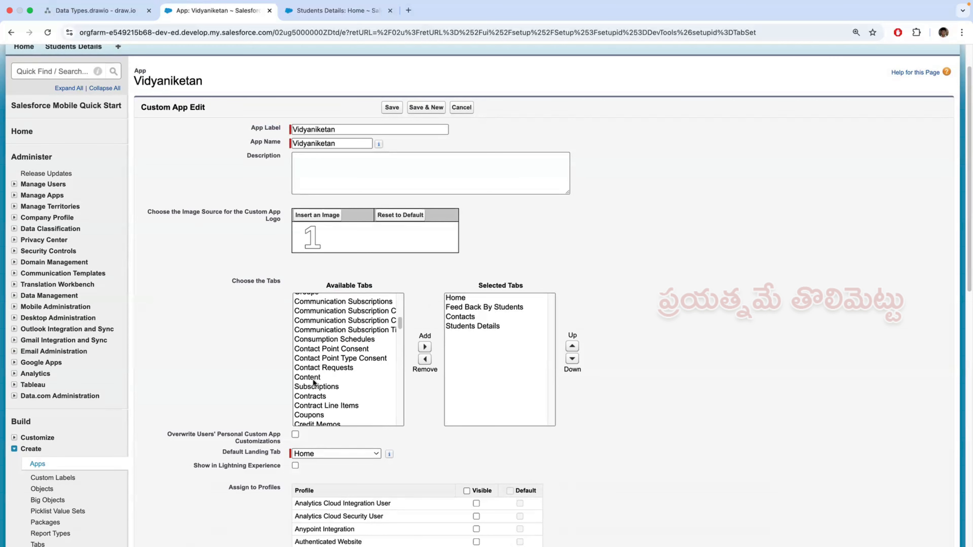
left_click(333, 377)
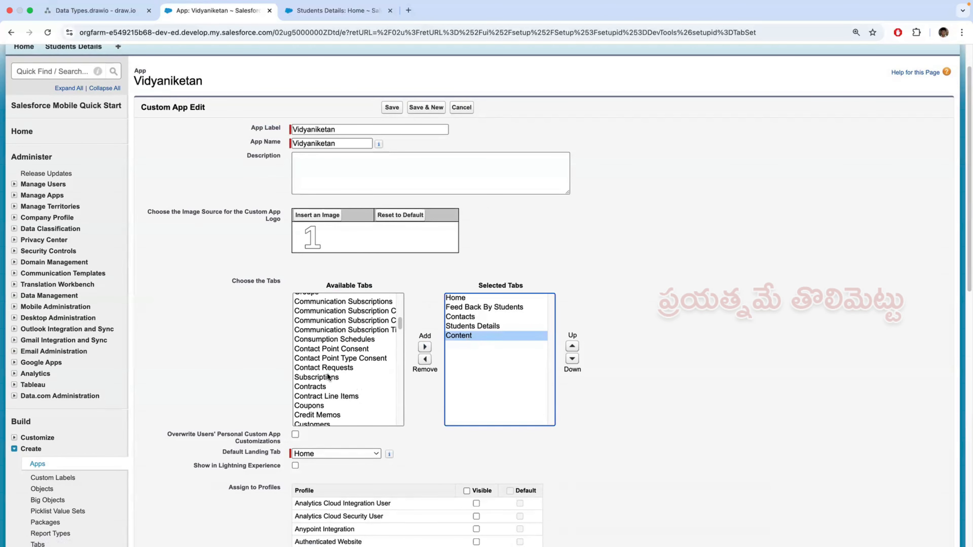
left_click(425, 360)
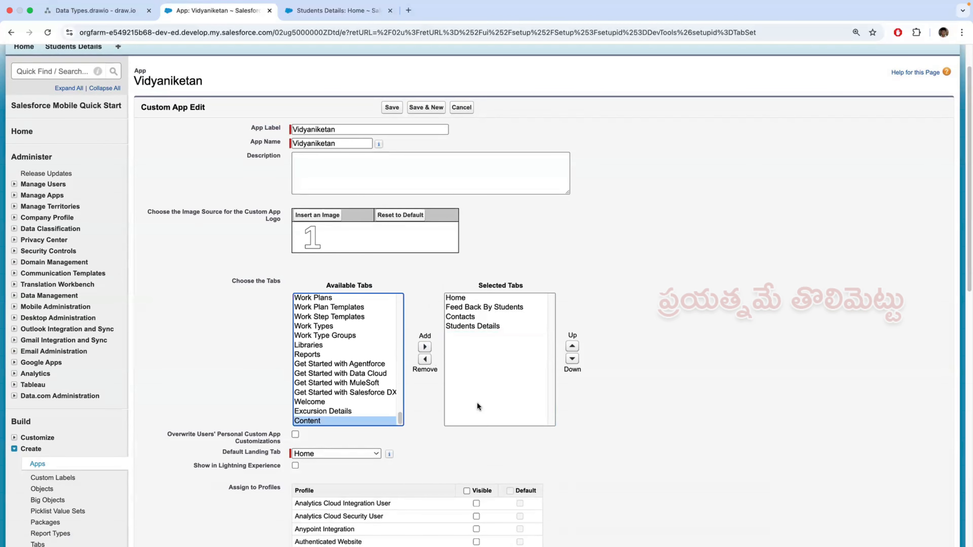
- Examine the Vidyaniketan app's Default Landing Tab and Assign to Profiles settings
scroll(476, 399, "down", 3)
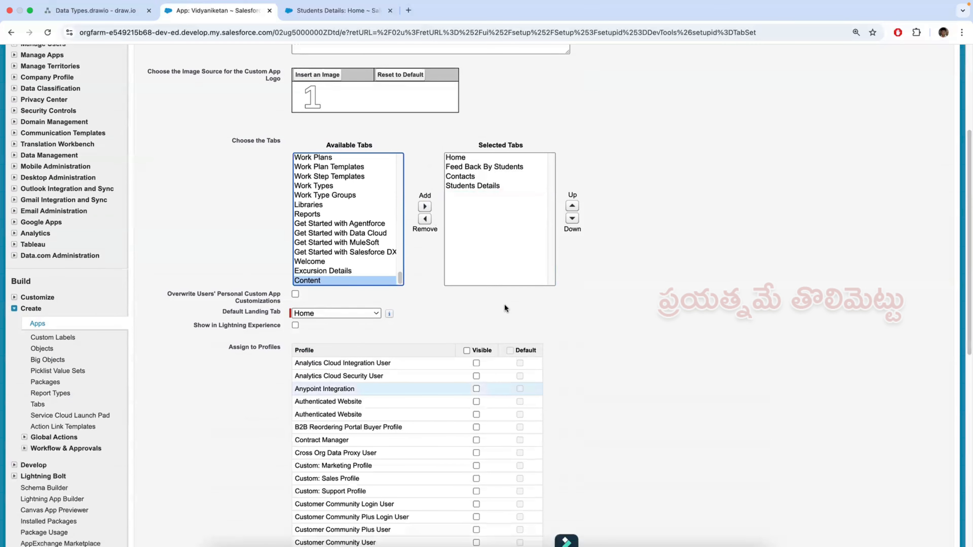
scroll(507, 294, "up", 2)
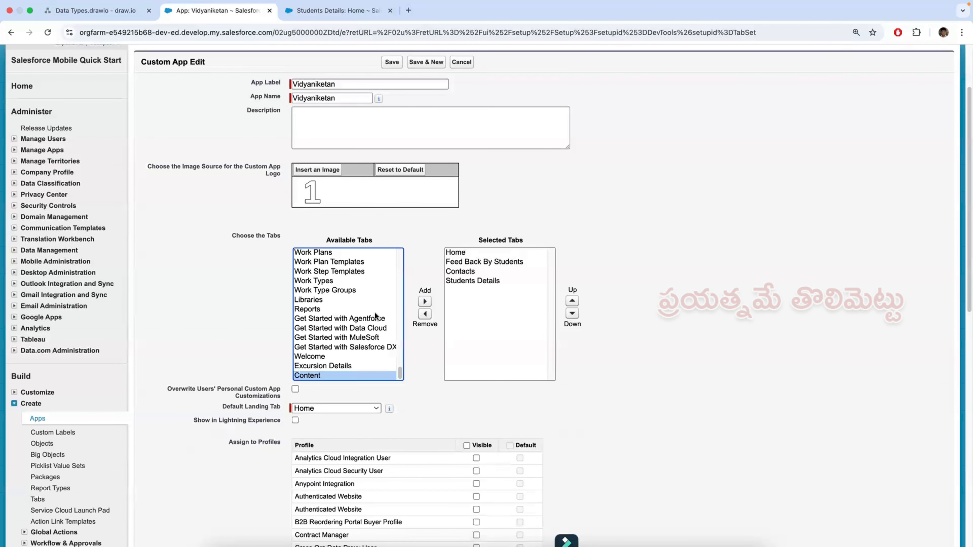
scroll(404, 377, "down", 1)
scroll(448, 364, "down", 2)
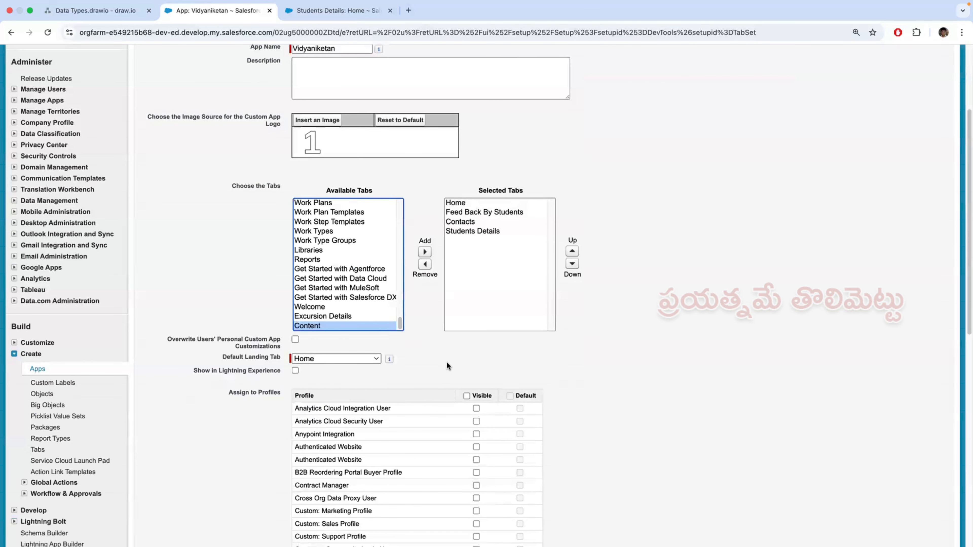
- Examine the Vidyaniketan app's Default Landing Tab setting, highlighting its caption, and review the available and selected tabs
scroll(446, 361, "down", 4)
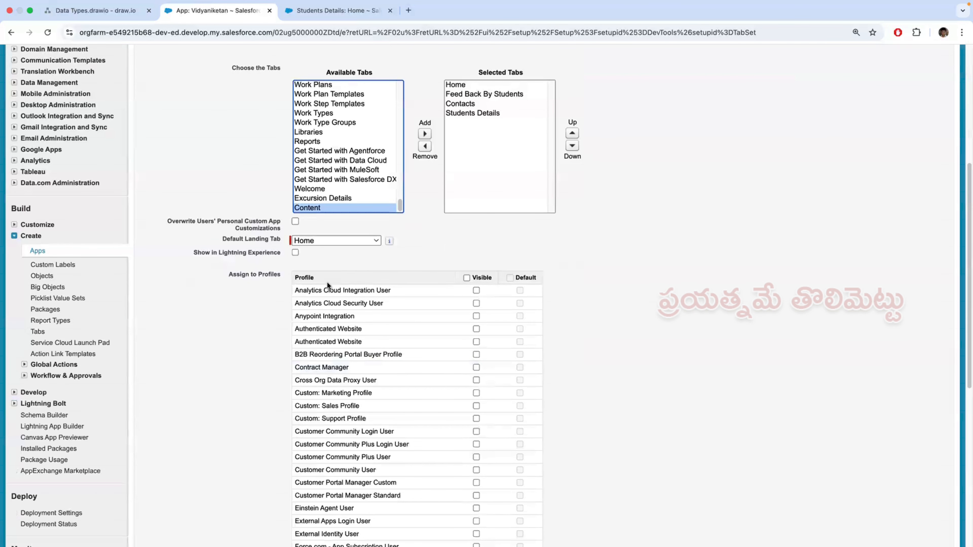
scroll(342, 298, "up", 1)
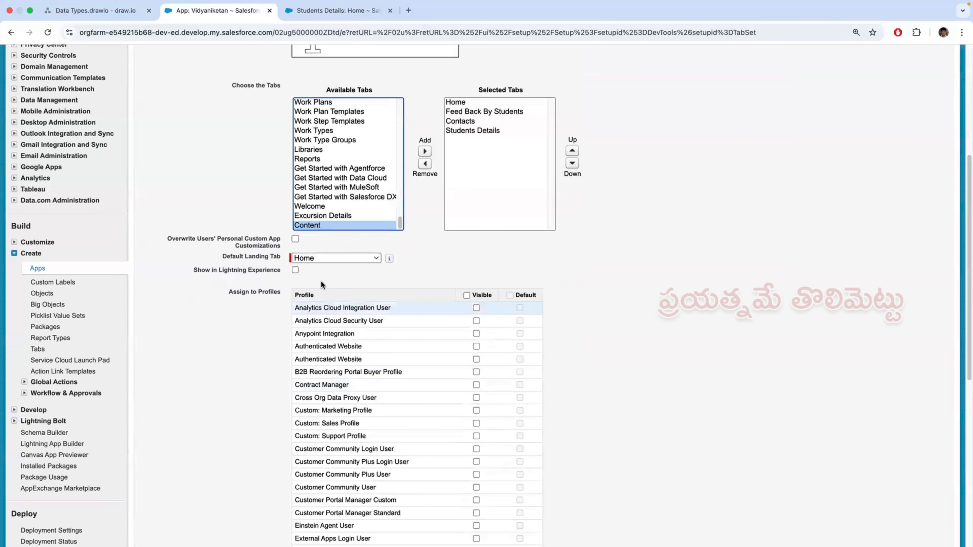
scroll(359, 284, "up", 1)
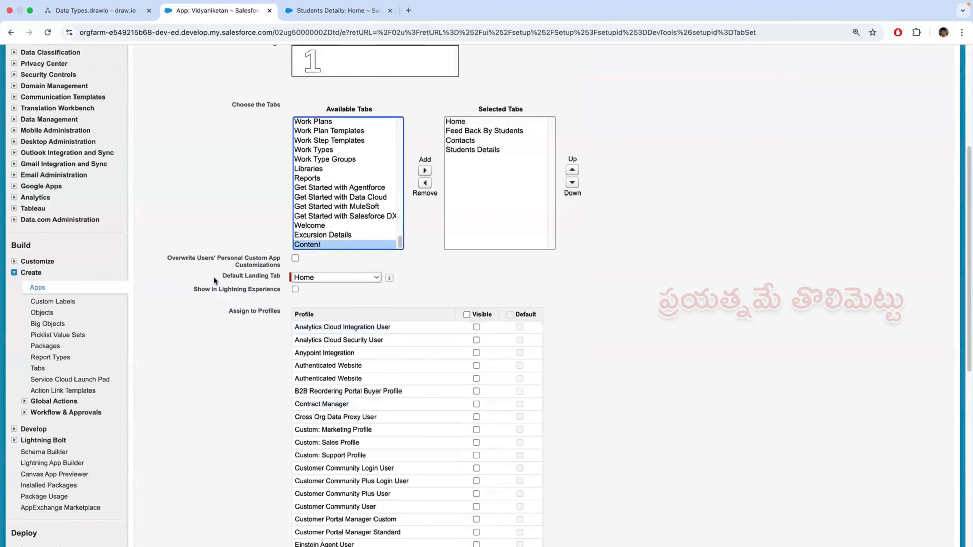
scroll(253, 275, "up", 1)
left_click_drag(278, 279, 382, 323)
scroll(382, 323, "up", 1)
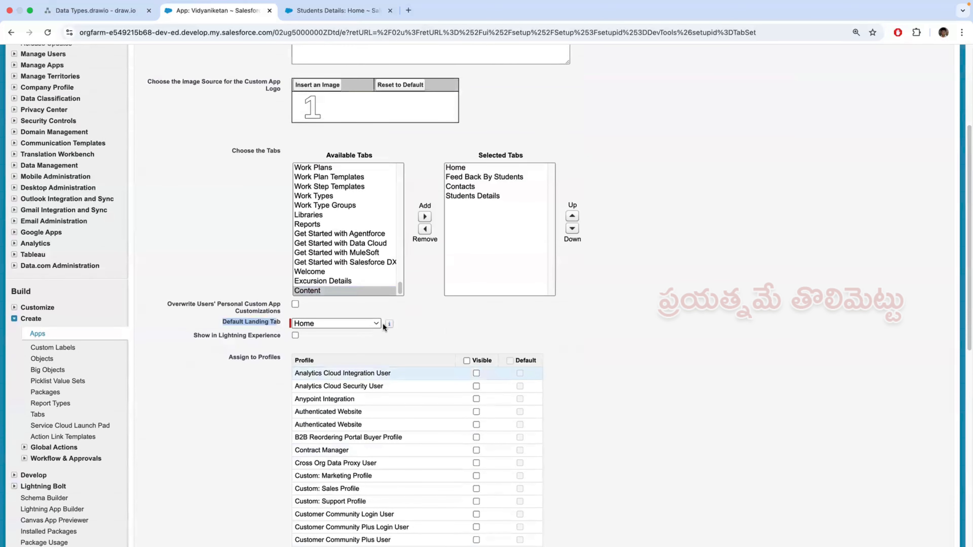
scroll(384, 323, "up", 4)
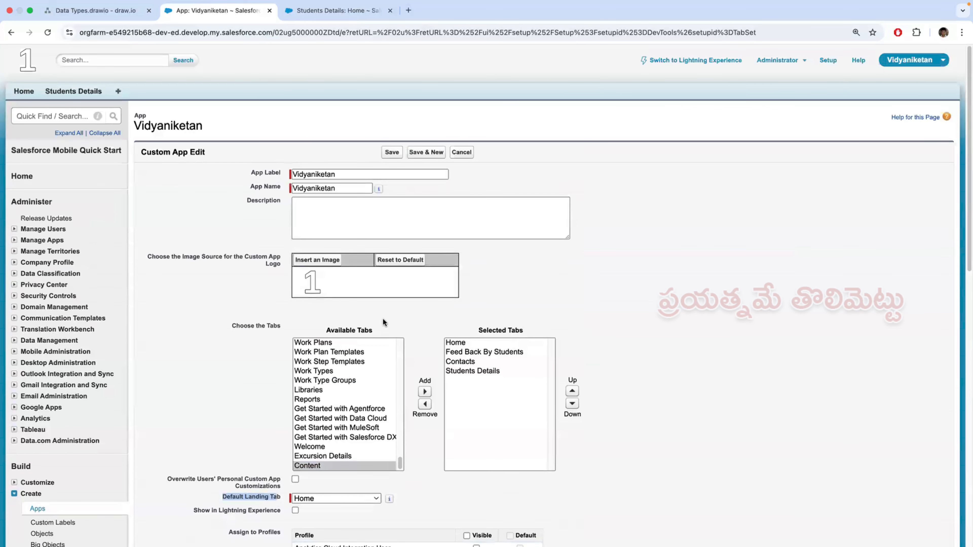
scroll(383, 318, "down", 1)
scroll(388, 324, "up", 3)
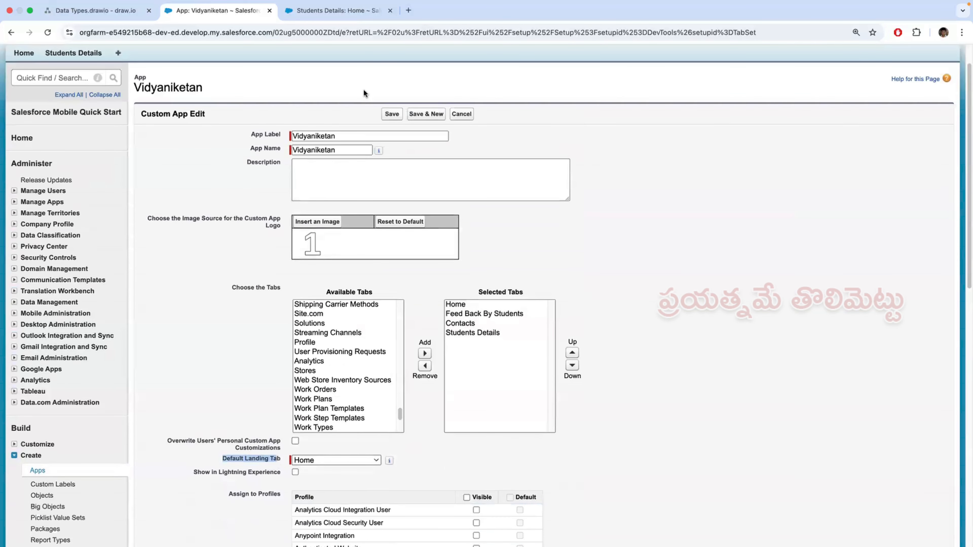
scroll(344, 364, "up", 3)
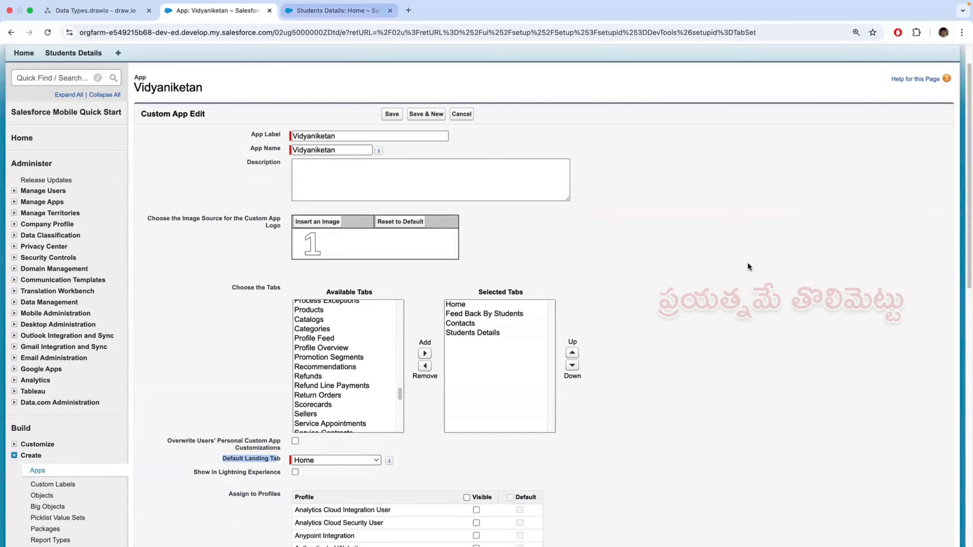
- Switch back and forth between the Vidyaniketan and Sales apps to check which tab each one opens on
key("ctrl+Tab")
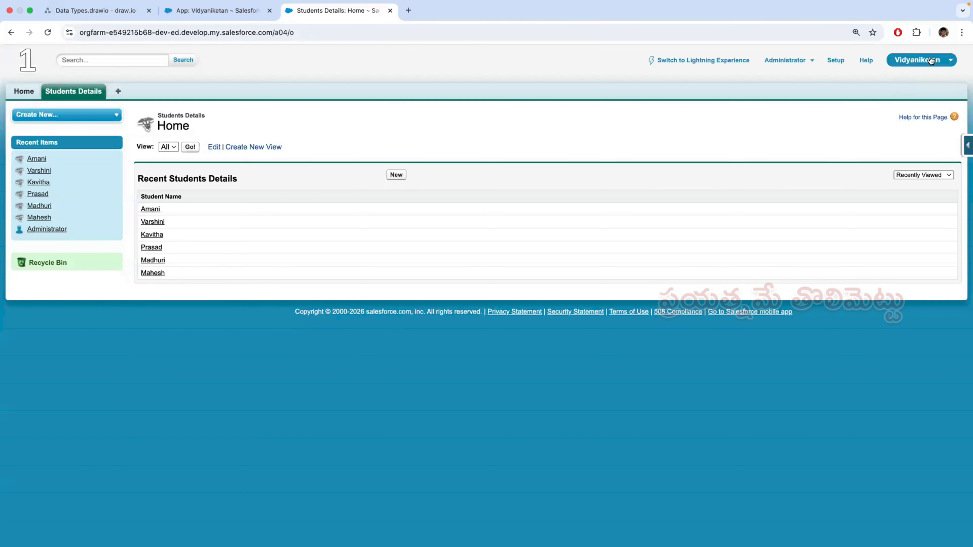
left_click(930, 61)
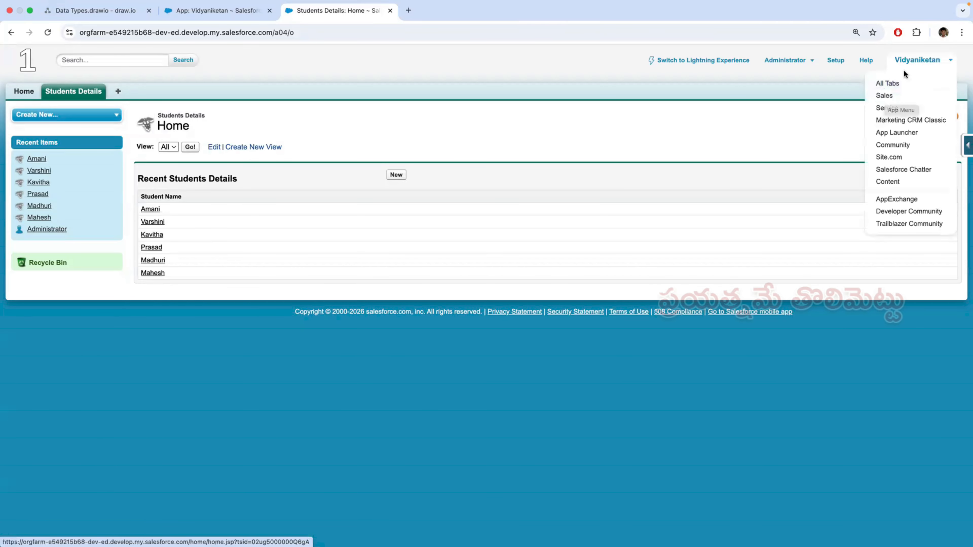
left_click(914, 66)
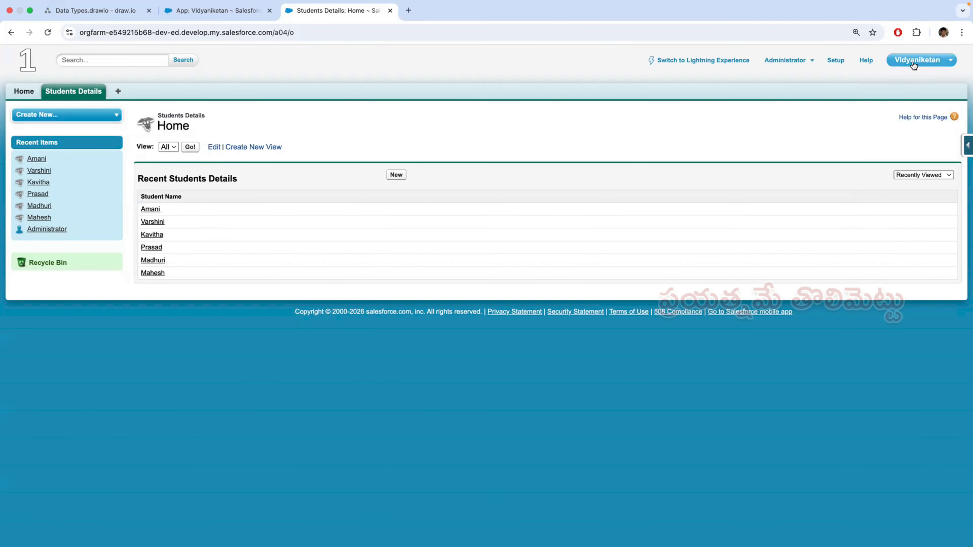
left_click(906, 63)
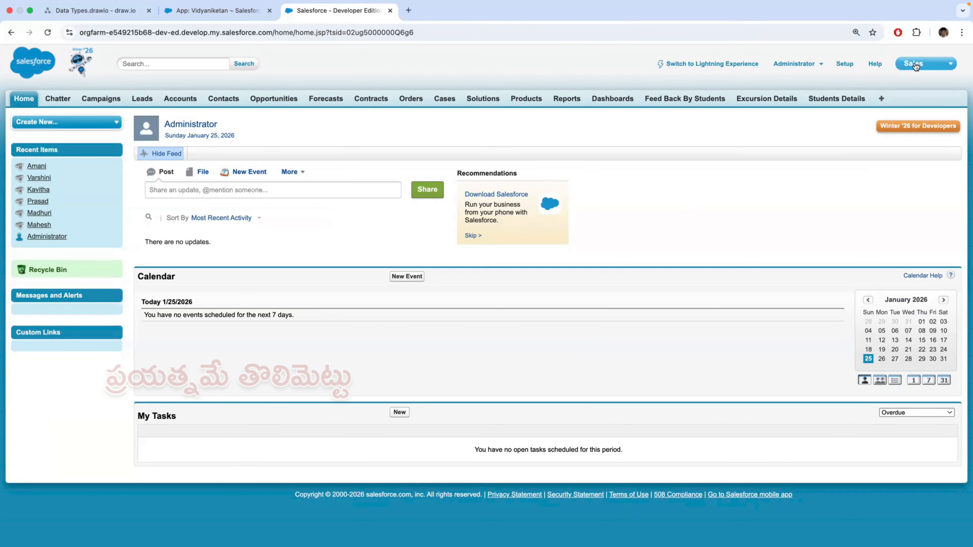
left_click(900, 71)
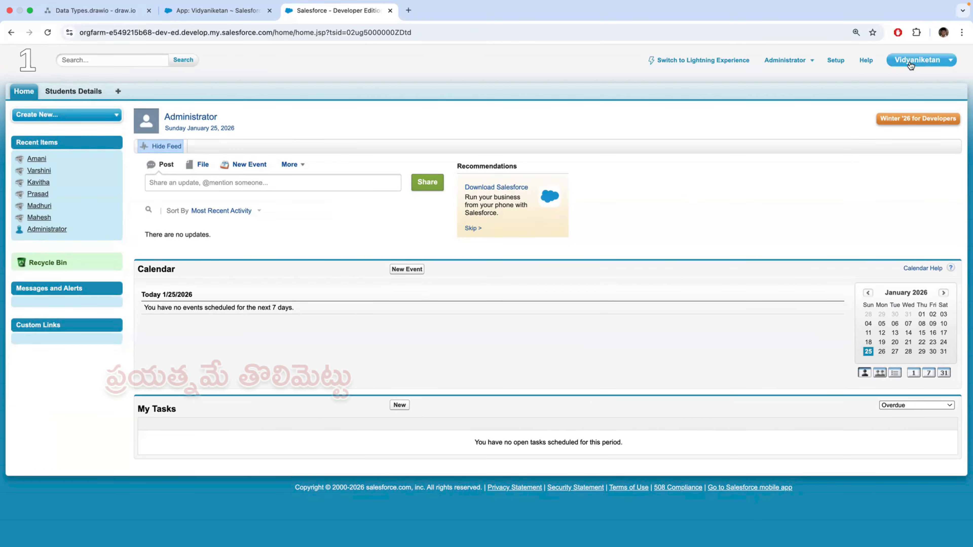
left_click(927, 62)
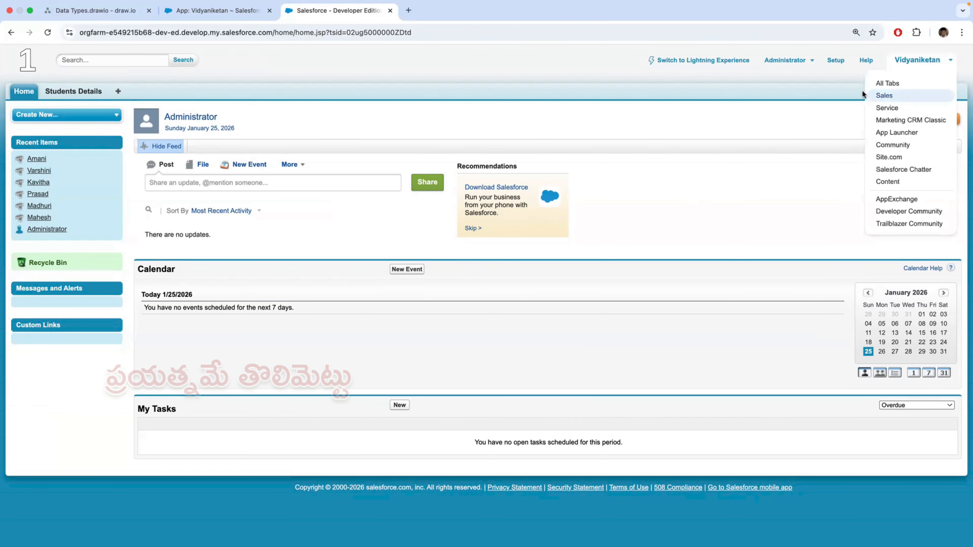
left_click(897, 95)
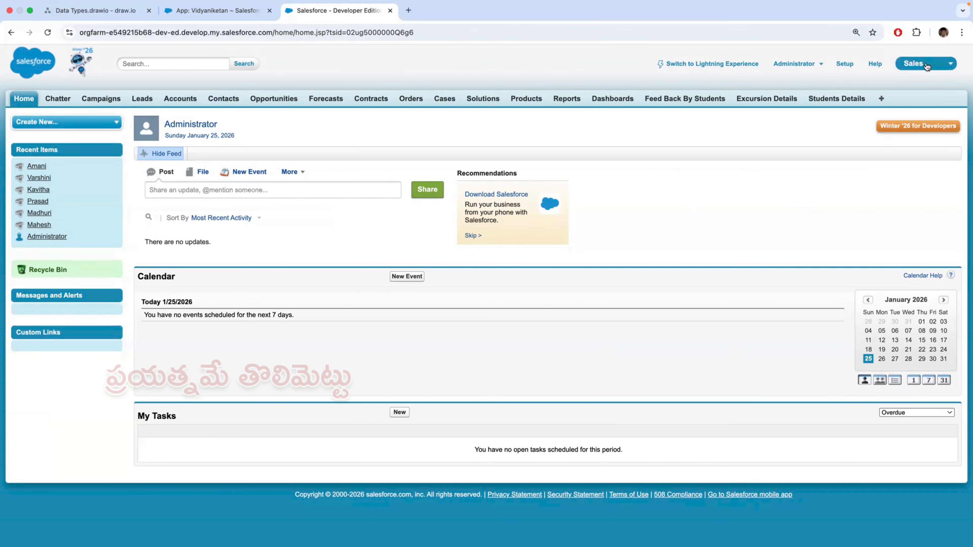
left_click(920, 63)
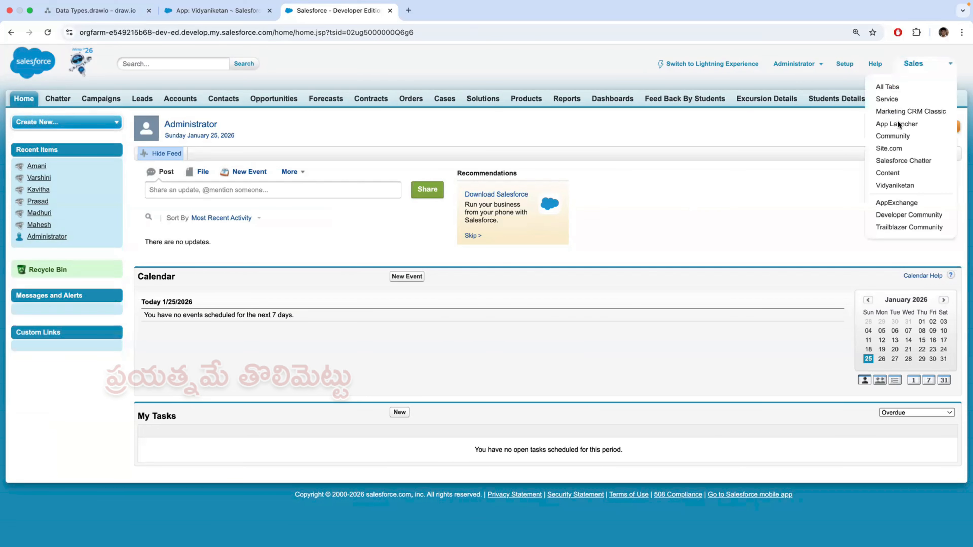
left_click(894, 186)
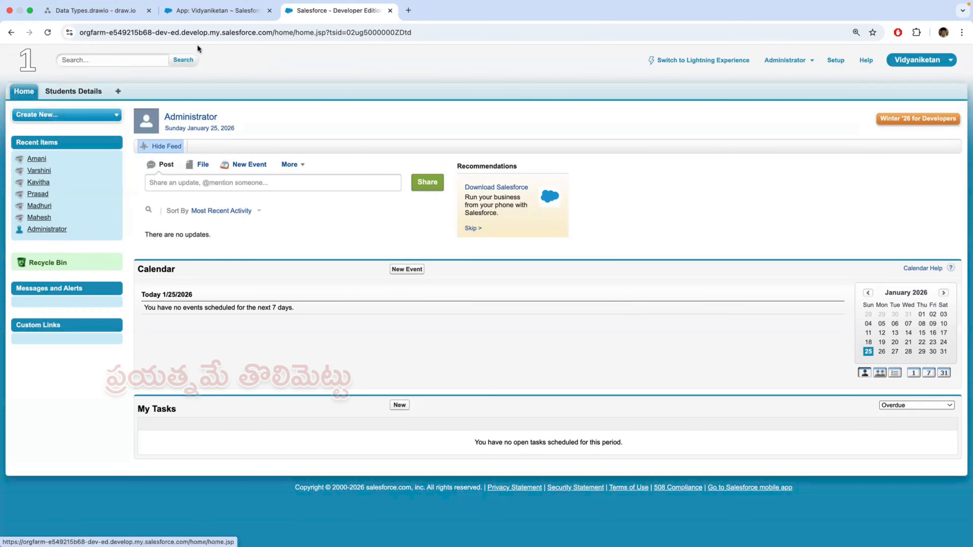
- Set the Vidyaniketan app's Default Landing Tab to Students Details and save the app
left_click(214, 10)
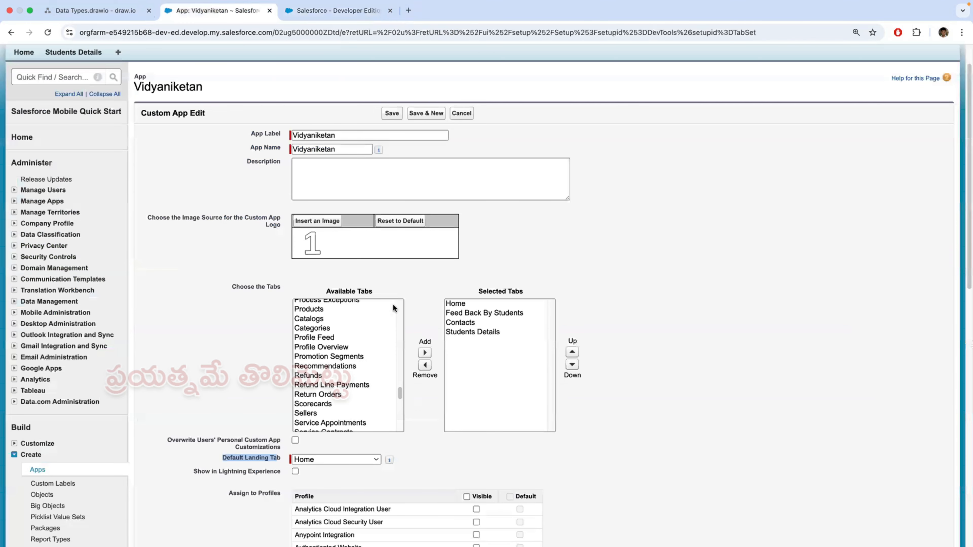
scroll(340, 257, "down", 5)
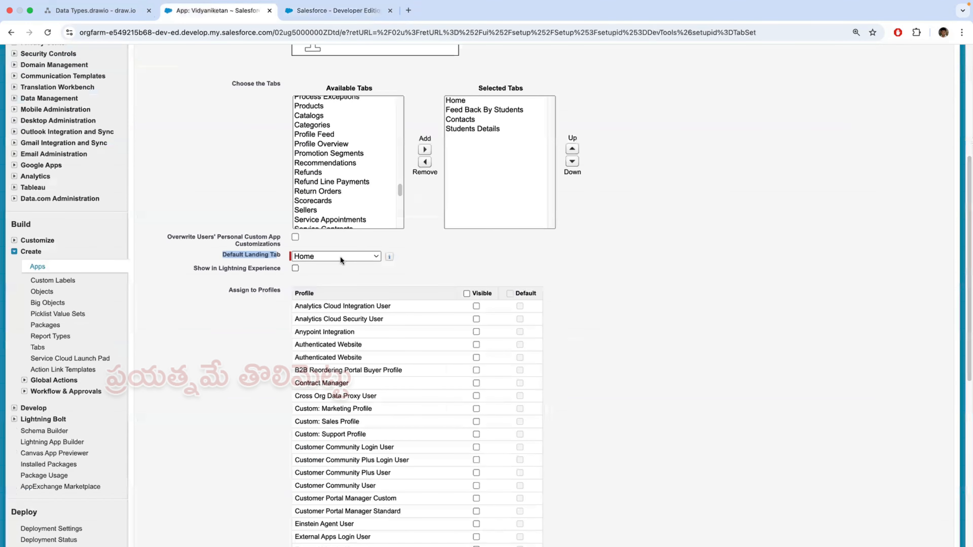
left_click(372, 256)
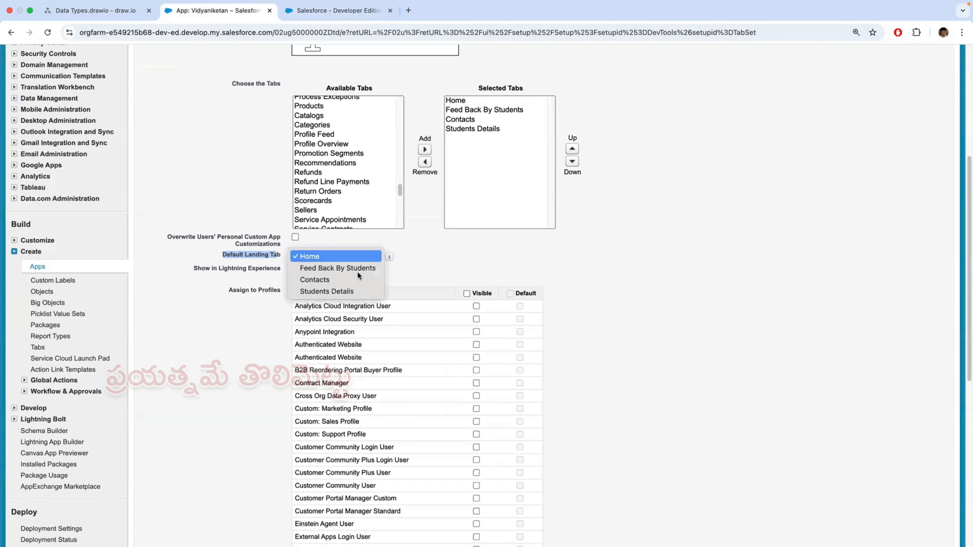
left_click(348, 283)
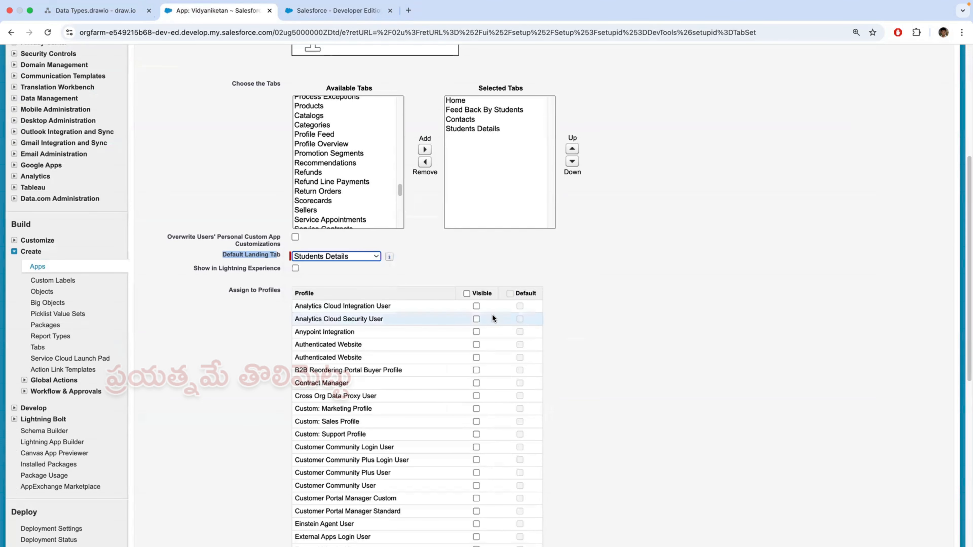
scroll(492, 315, "up", 4)
scroll(412, 151, "up", 2)
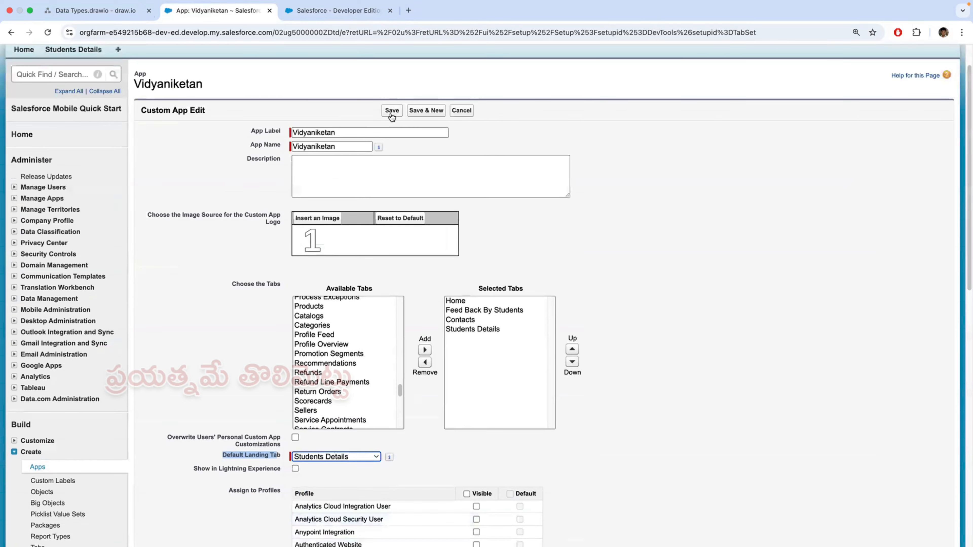
key("Return")
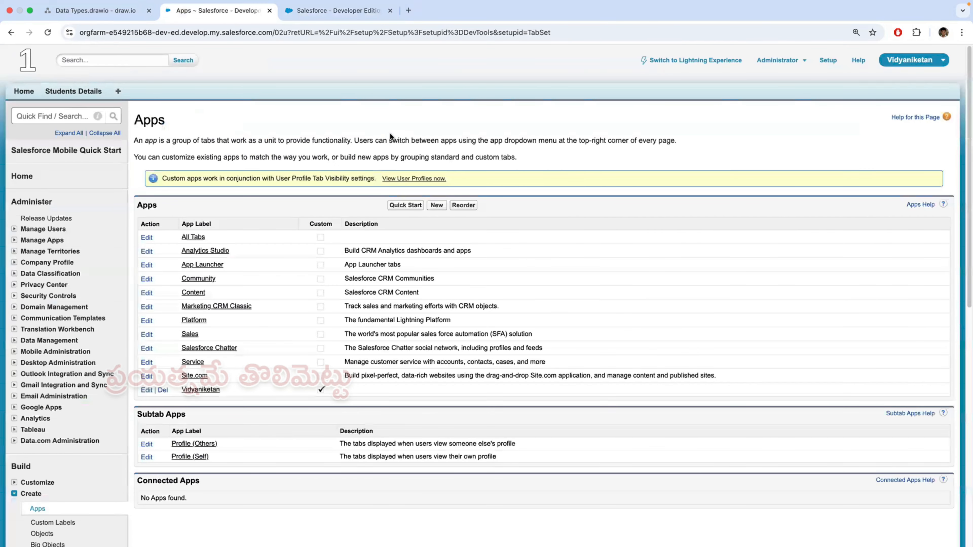
- Change to the Sales app and return to Vidyaniketan to check its new landing tab
left_click(339, 11)
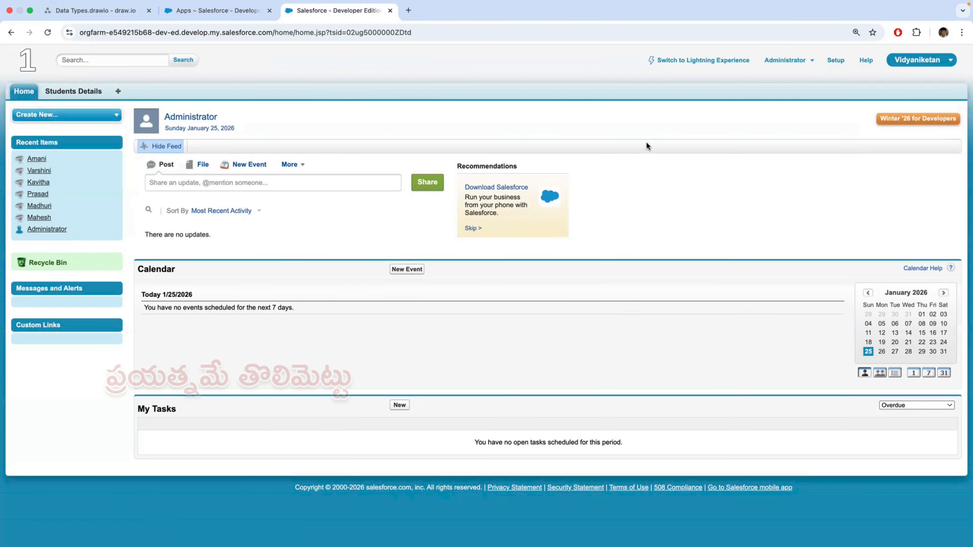
left_click(935, 63)
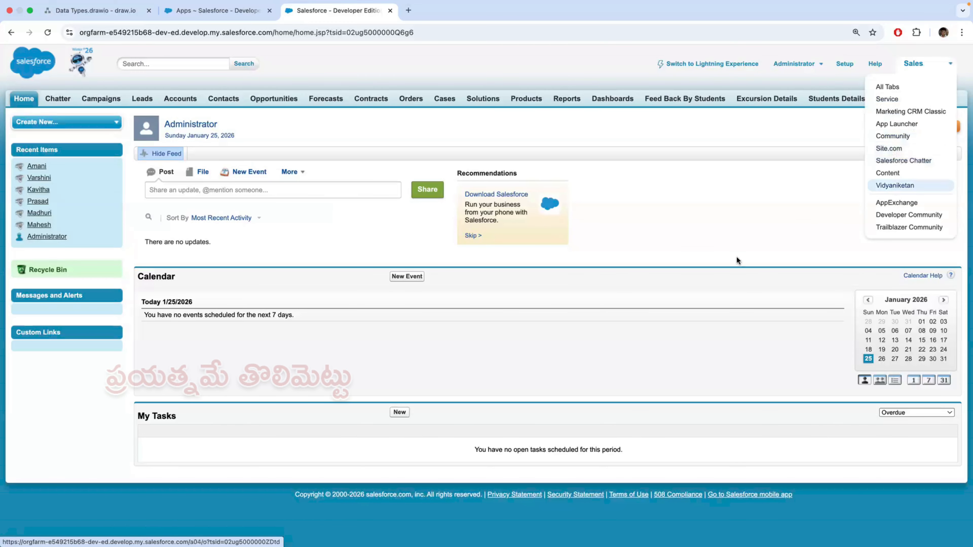
key("Return")
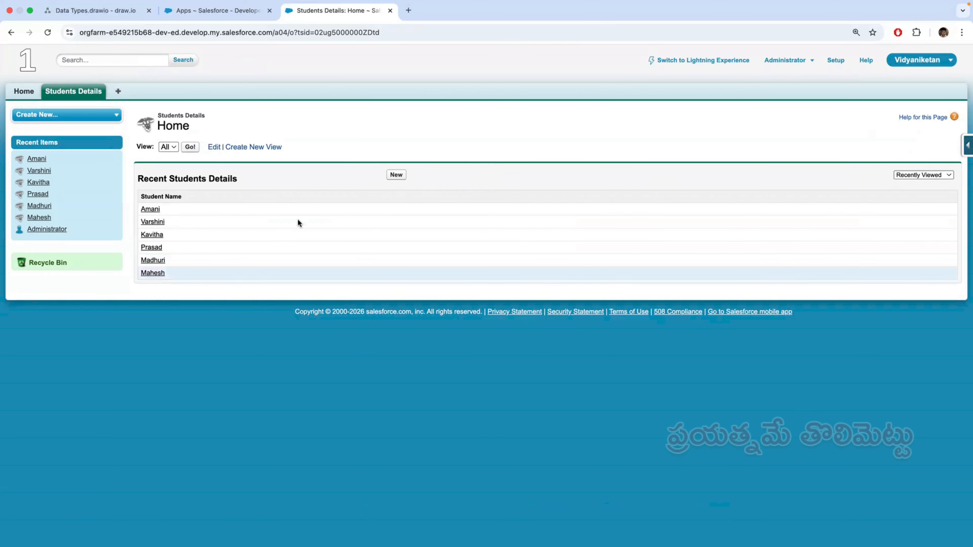
- Reopen the Vidyaniketan app for editing, set its Default Landing Tab to Home, and save the app
key("ctrl+shift+Tab")
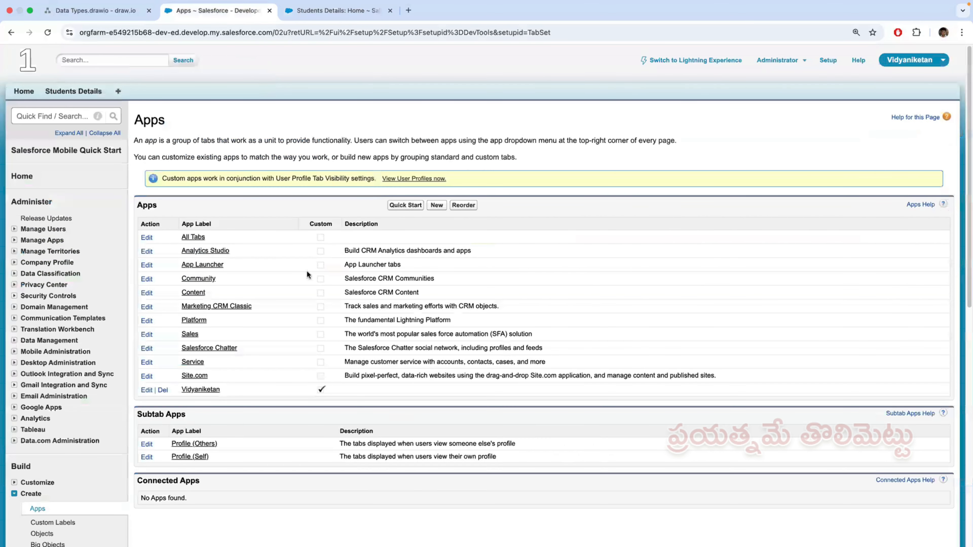
left_click(147, 390)
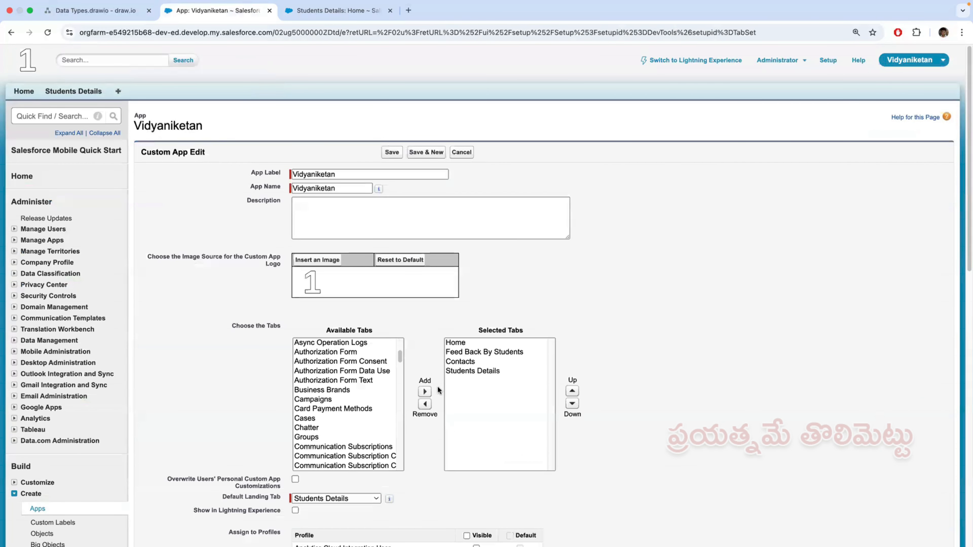
scroll(223, 270, "down", 5)
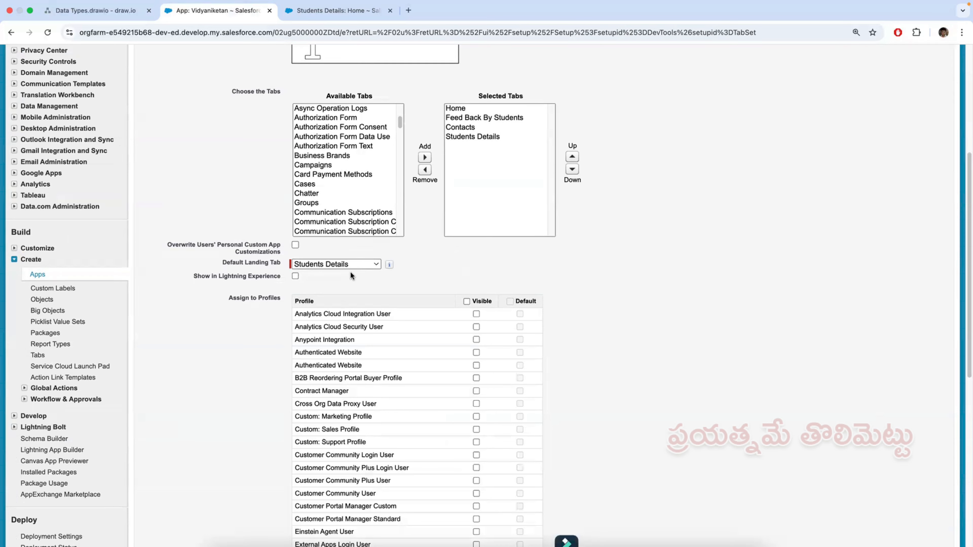
left_click(377, 263)
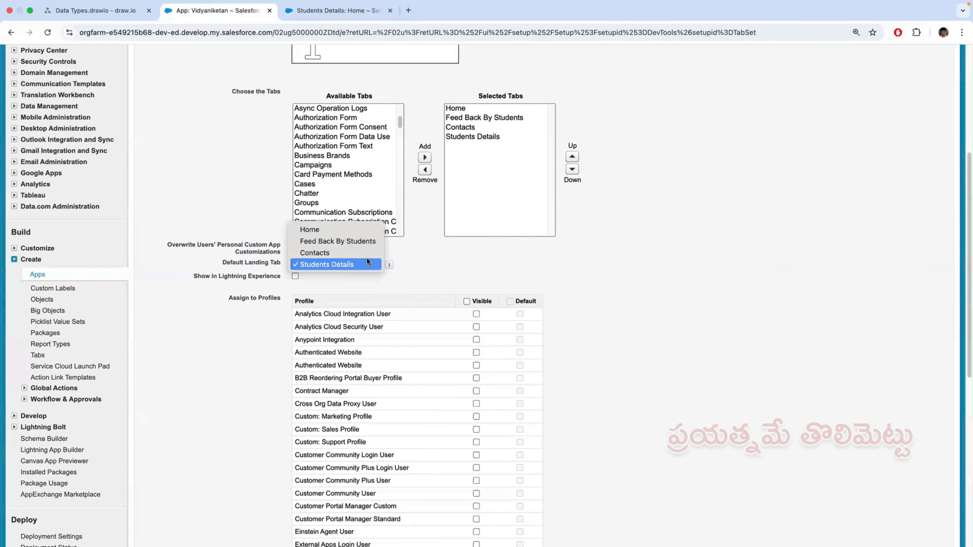
left_click(333, 230)
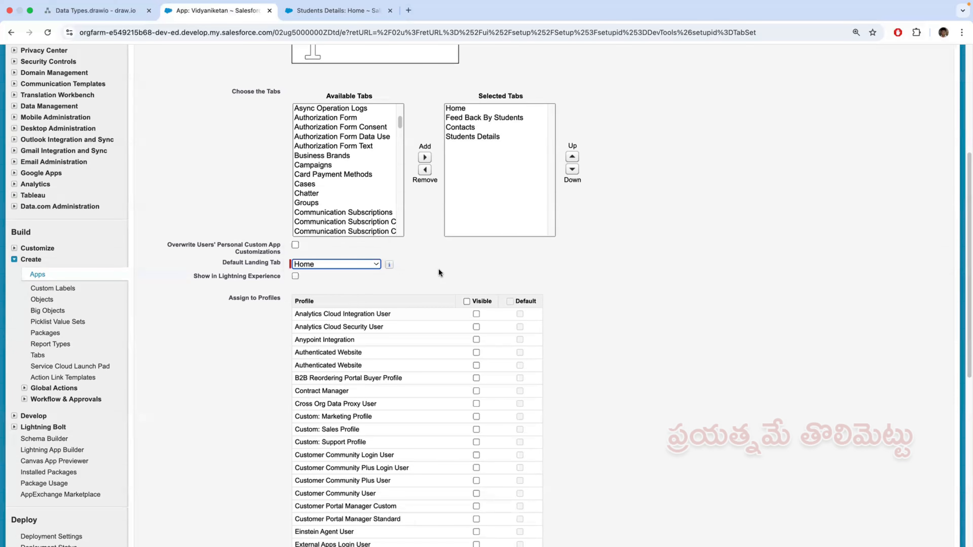
scroll(438, 267, "up", 5)
left_click(392, 113)
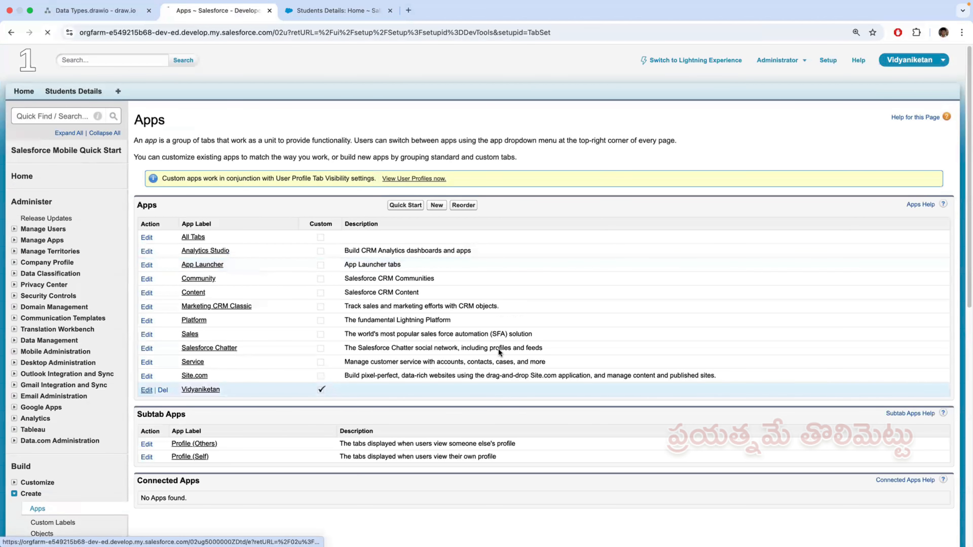
- Reopen the Vidyaniketan app for editing and examine the profile visibility choices under Assign to Profiles
scroll(418, 369, "down", 3)
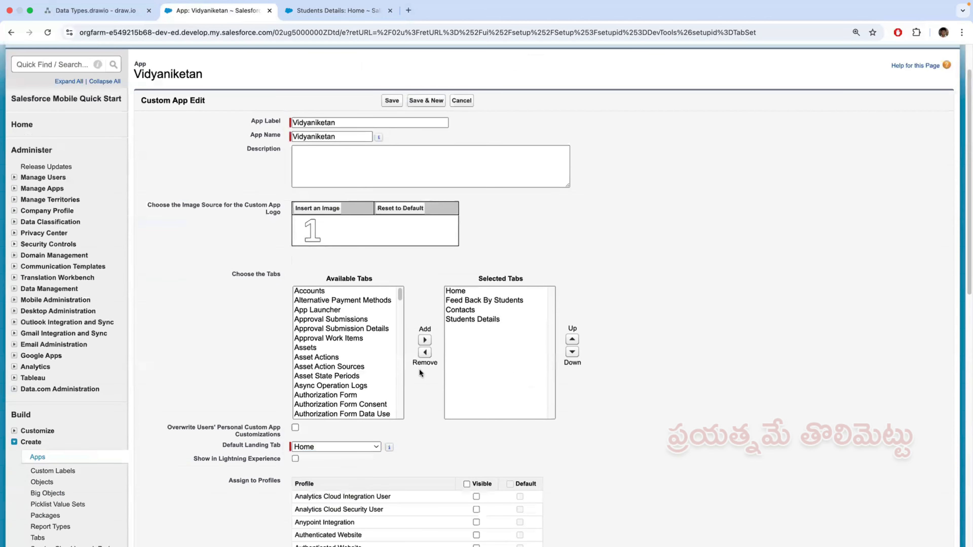
scroll(422, 366, "down", 10)
scroll(422, 365, "down", 3)
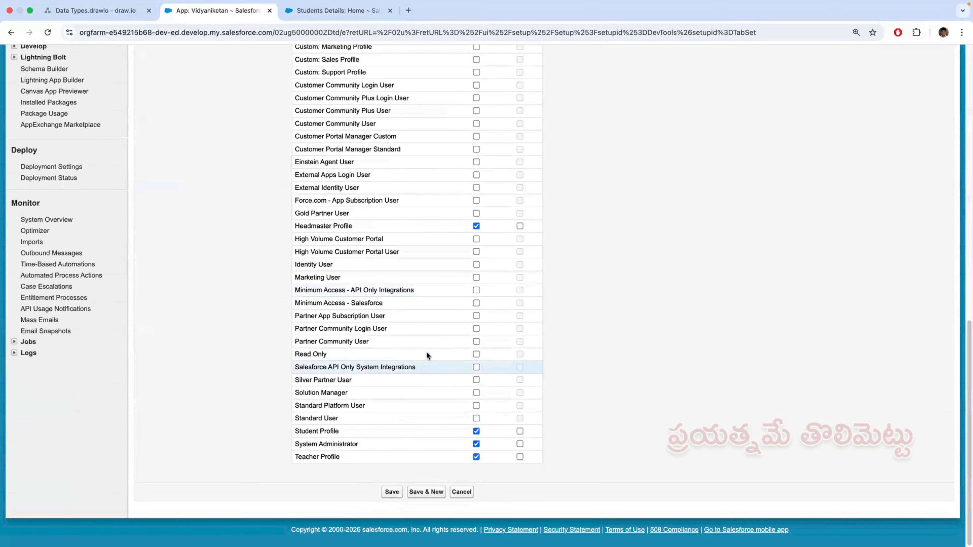
scroll(412, 372, "up", 7)
scroll(414, 374, "up", 3)
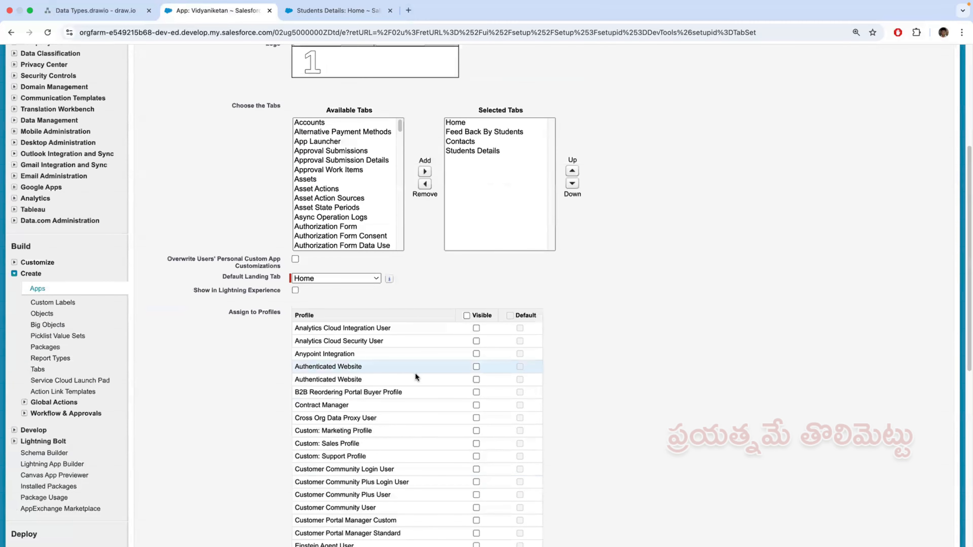
scroll(414, 372, "down", 2)
scroll(559, 301, "down", 2)
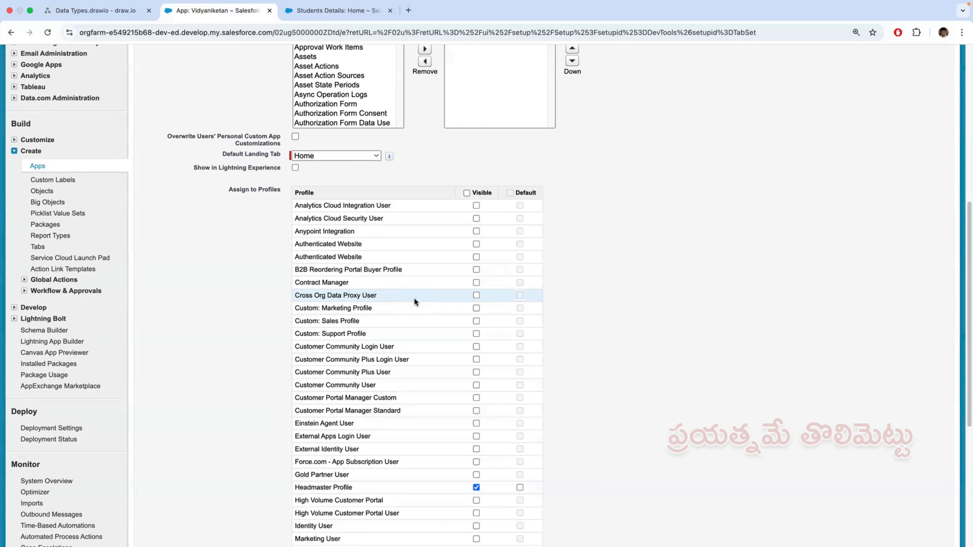
- Review the Vidyaniketan app's logo, selected tabs, landing tab and profile settings, and save the app
scroll(413, 296, "up", 10)
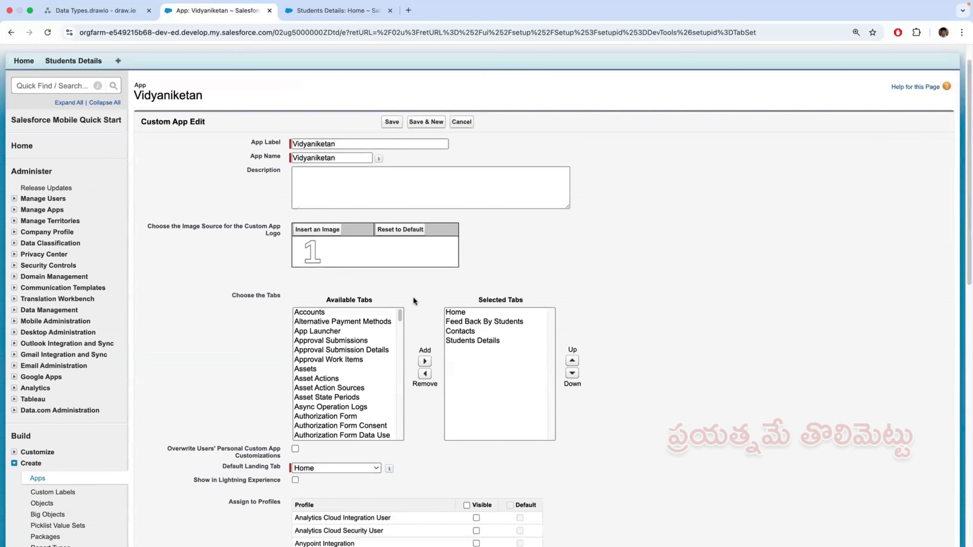
scroll(413, 296, "up", 2)
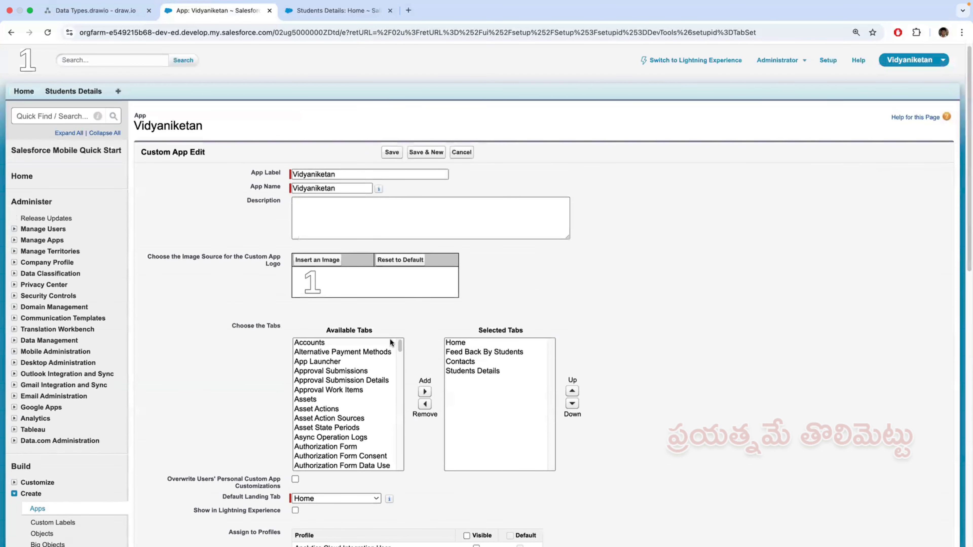
scroll(389, 339, "down", 5)
scroll(439, 332, "down", 5)
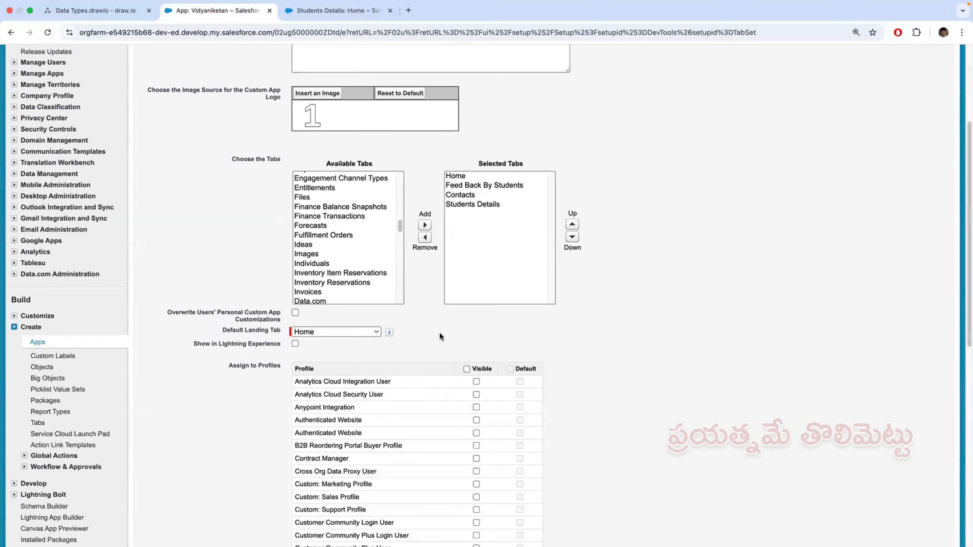
scroll(440, 332, "down", 10)
scroll(440, 330, "up", 9)
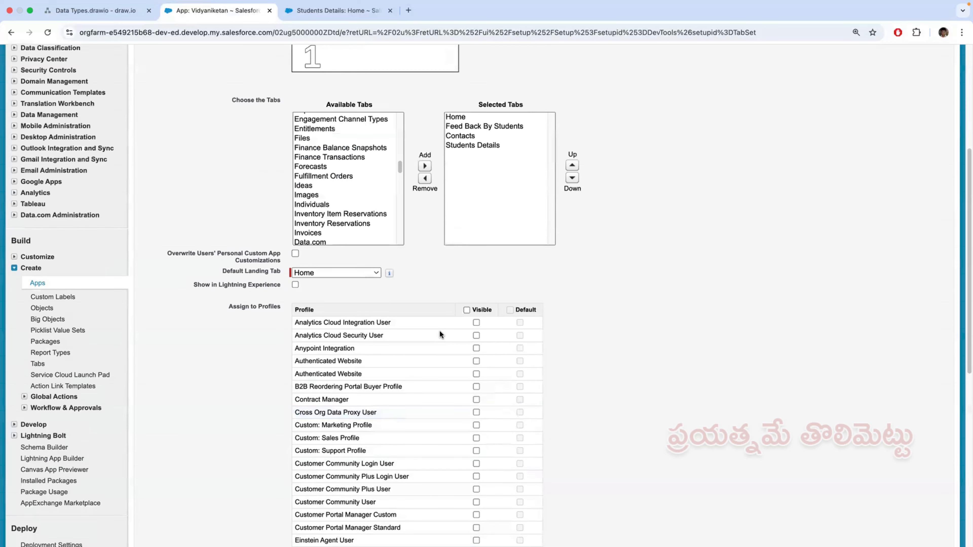
scroll(440, 332, "up", 7)
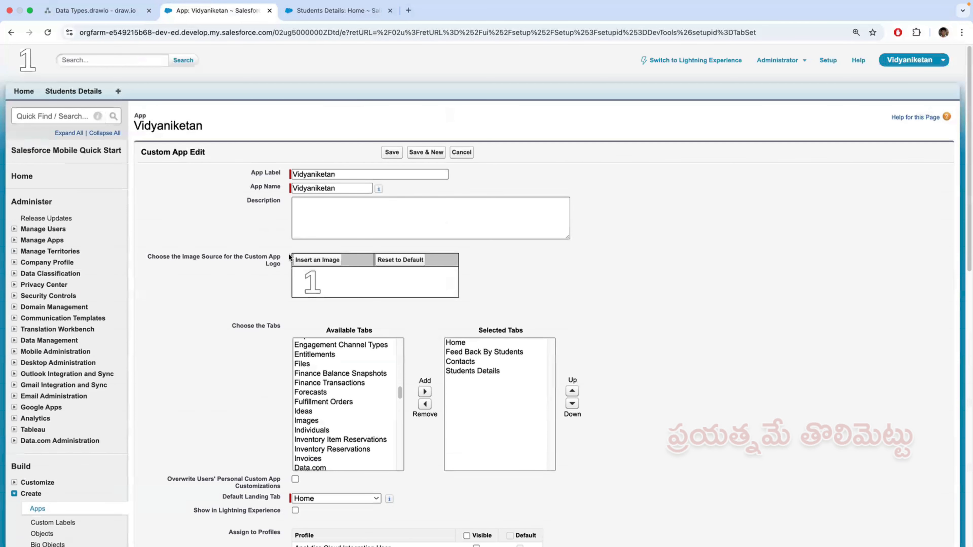
left_click(392, 153)
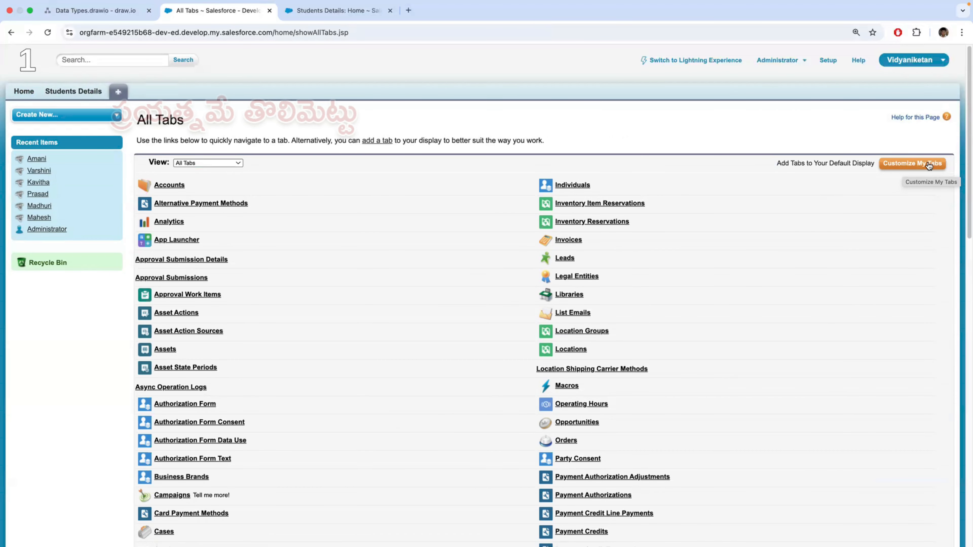
- Open Customize My Tabs for the Vidyaniketan app and add Contacts to its selected tabs
left_click(919, 165)
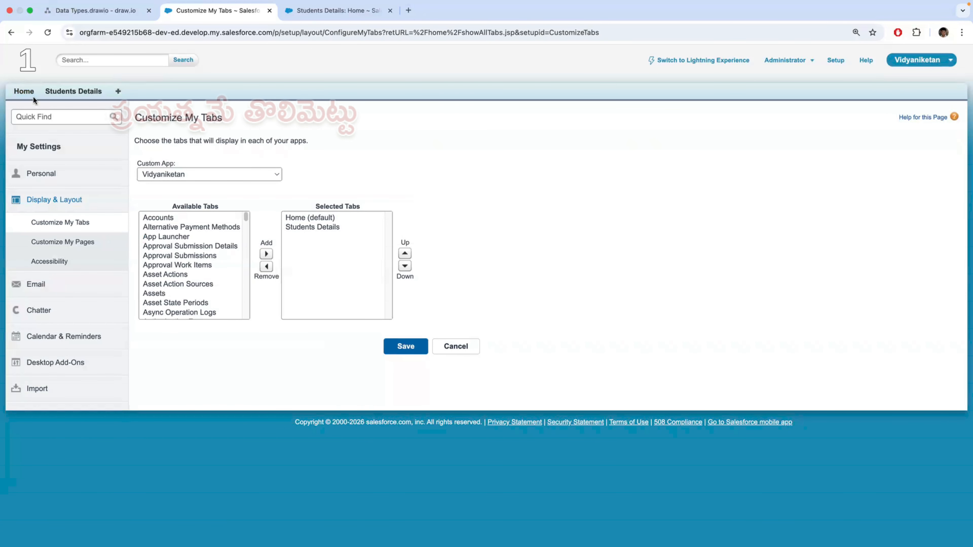
left_click(85, 94)
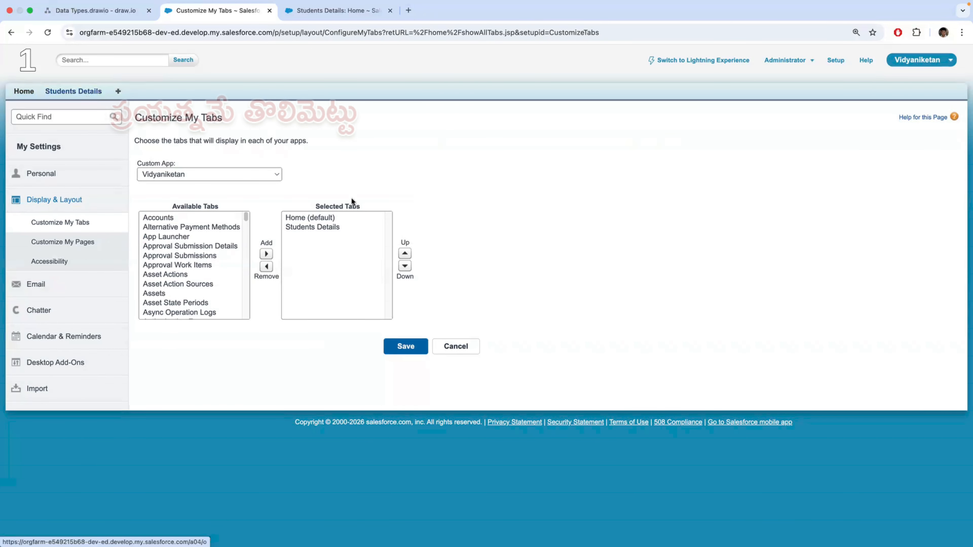
left_click_drag(315, 204, 371, 265)
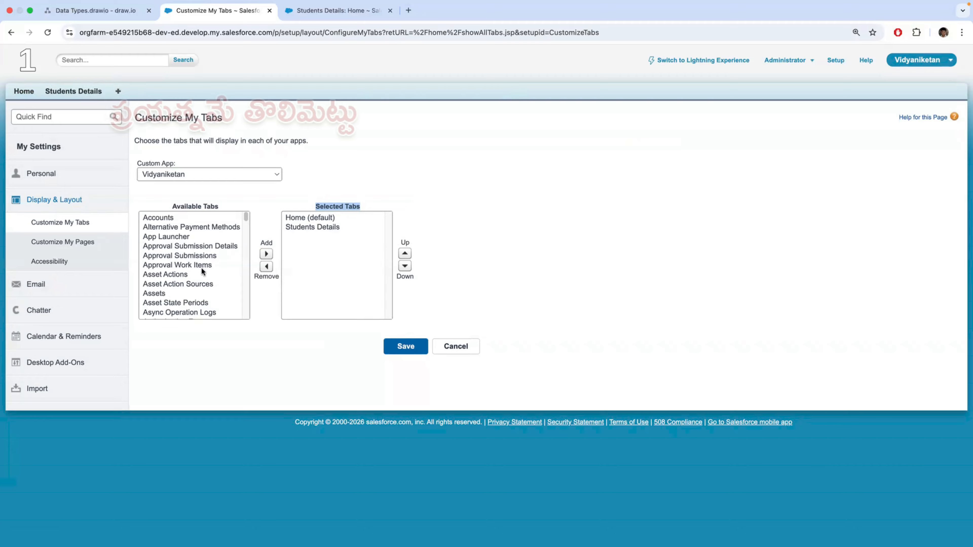
scroll(201, 271, "down", 3)
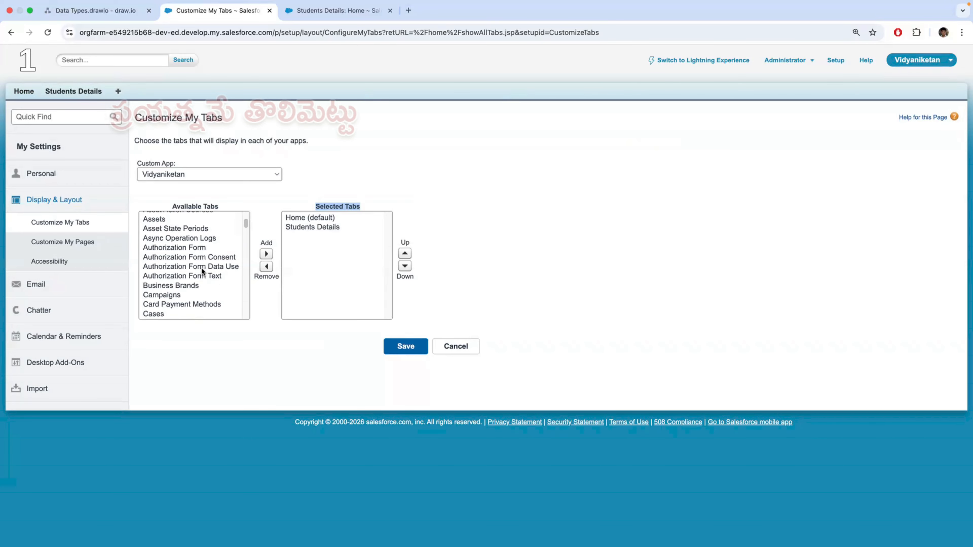
scroll(200, 276, "down", 4)
scroll(196, 285, "down", 10)
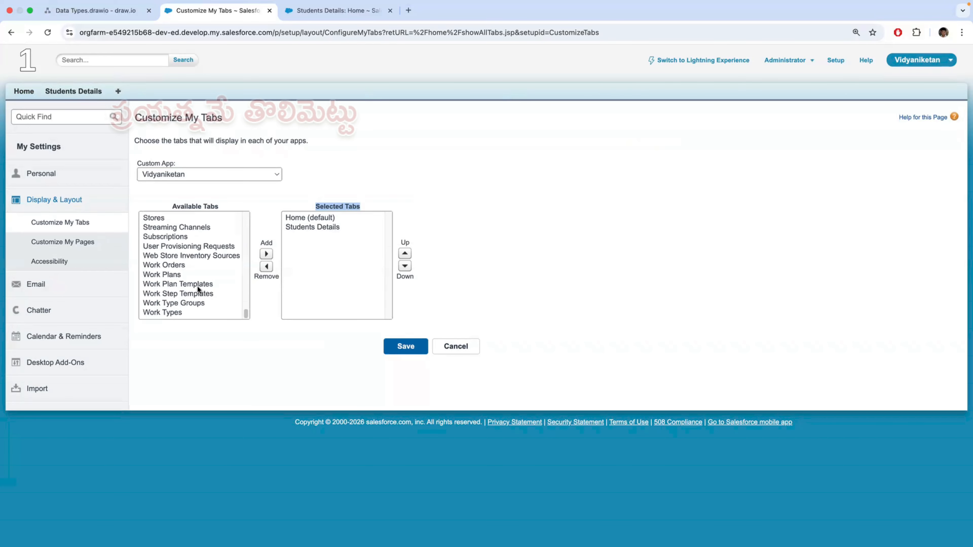
scroll(197, 285, "up", 3)
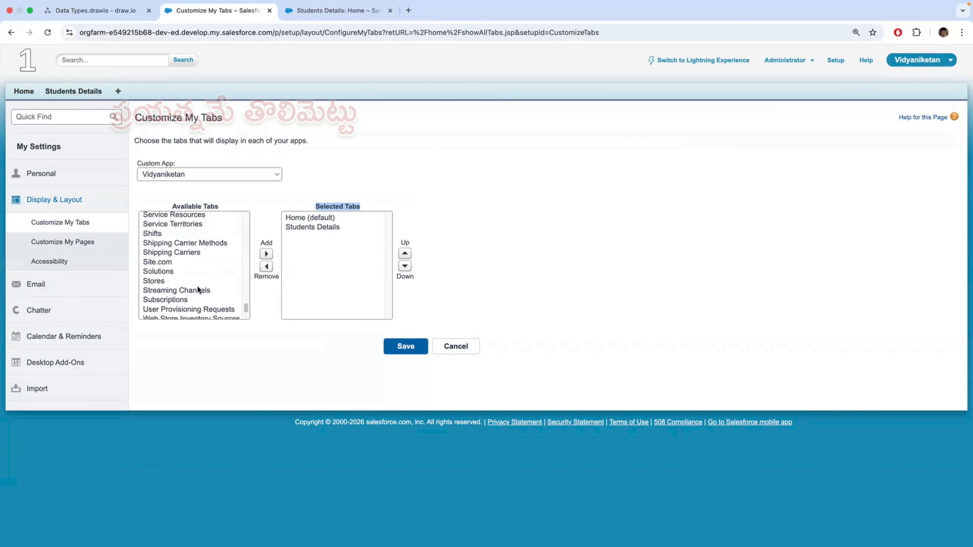
scroll(197, 285, "up", 2)
scroll(198, 289, "up", 2)
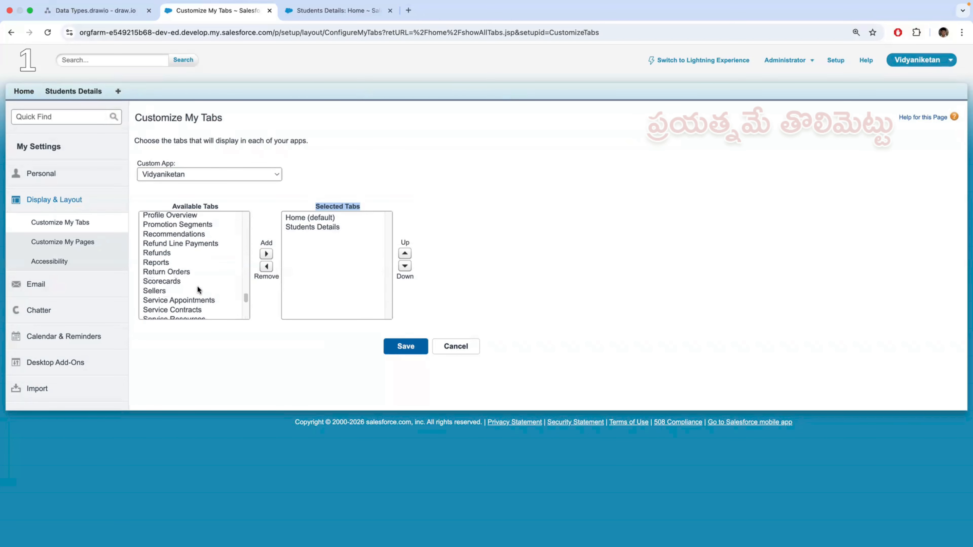
scroll(197, 288, "up", 4)
scroll(197, 285, "up", 1)
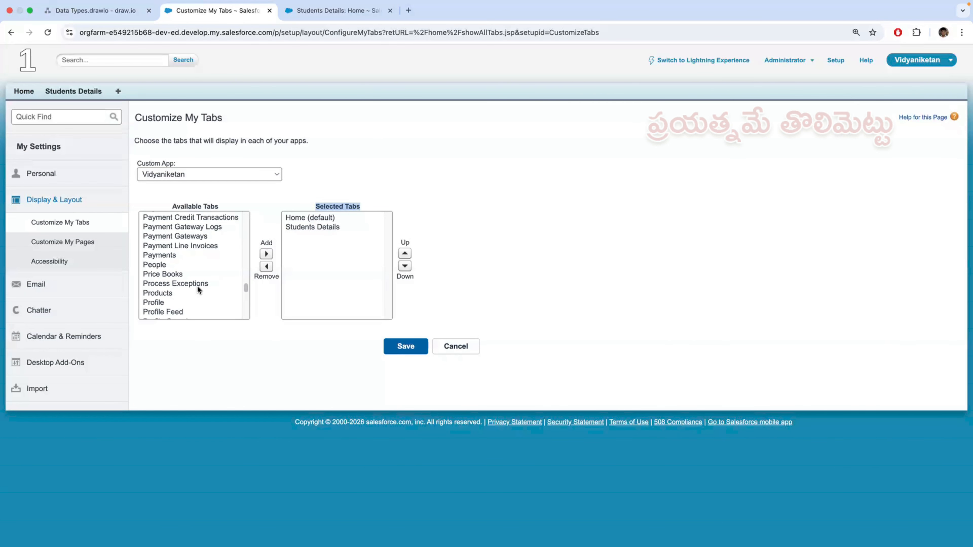
scroll(197, 285, "up", 4)
scroll(197, 285, "up", 2)
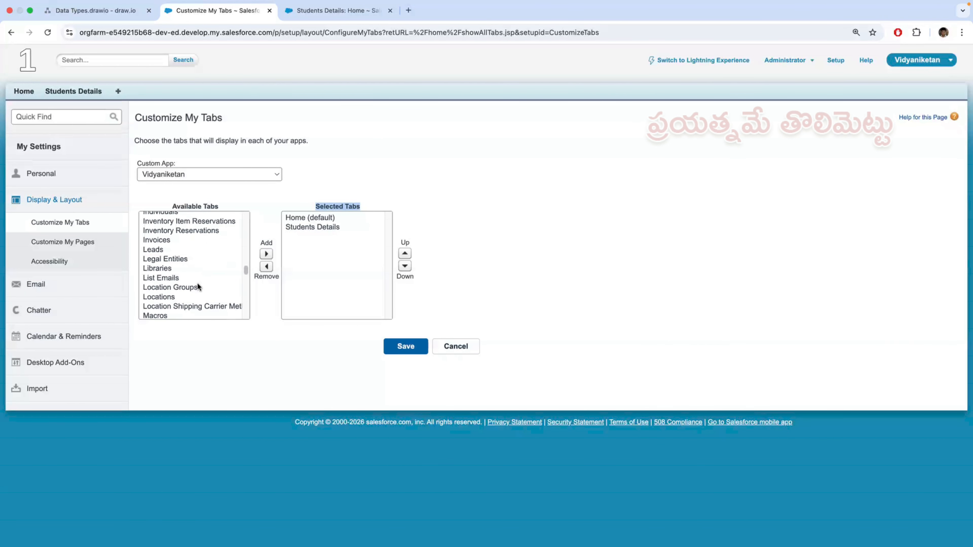
scroll(197, 285, "up", 3)
scroll(197, 282, "up", 4)
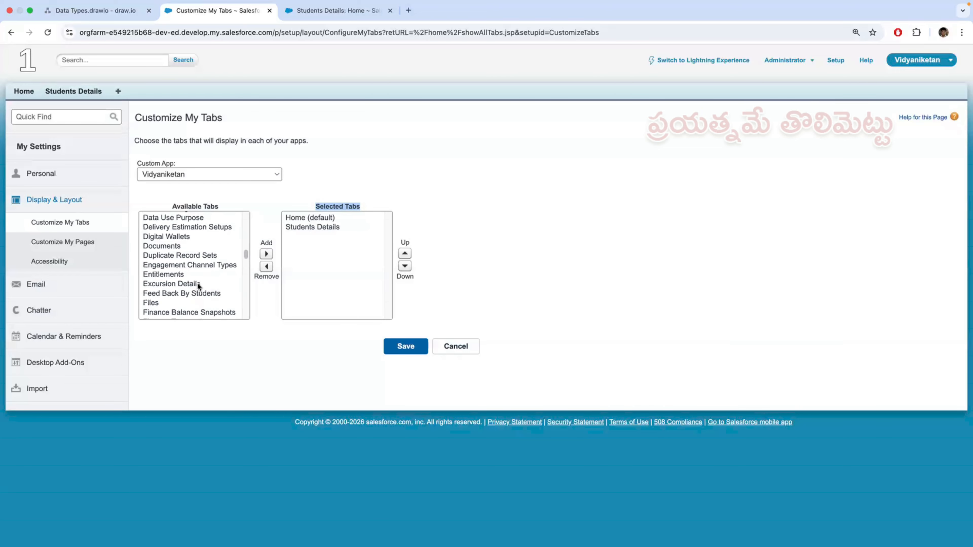
scroll(197, 282, "up", 3)
scroll(182, 273, "up", 3)
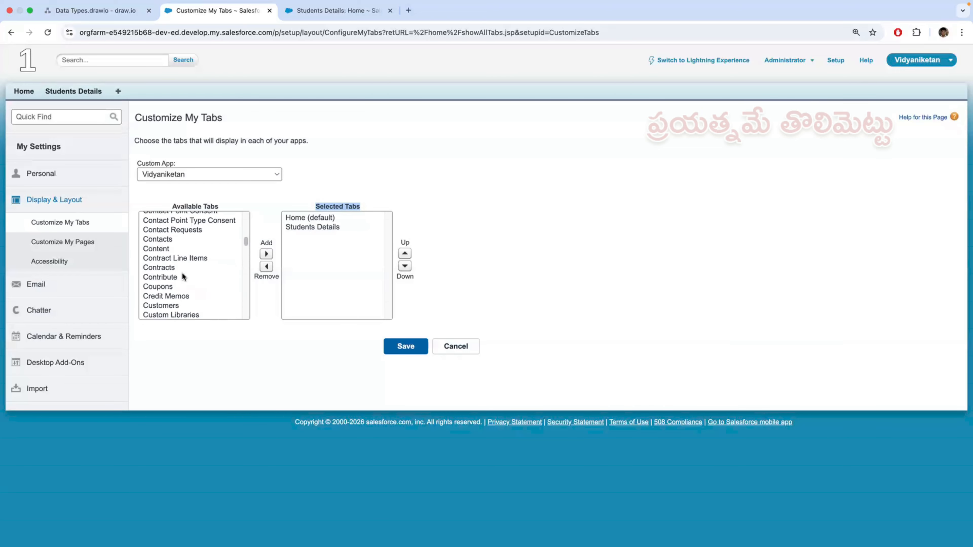
left_click(180, 241)
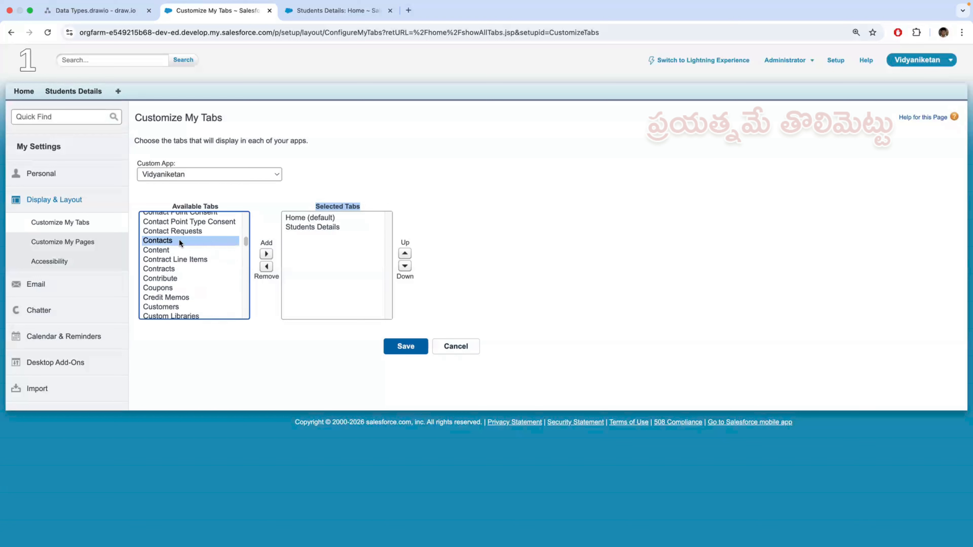
left_click(267, 254)
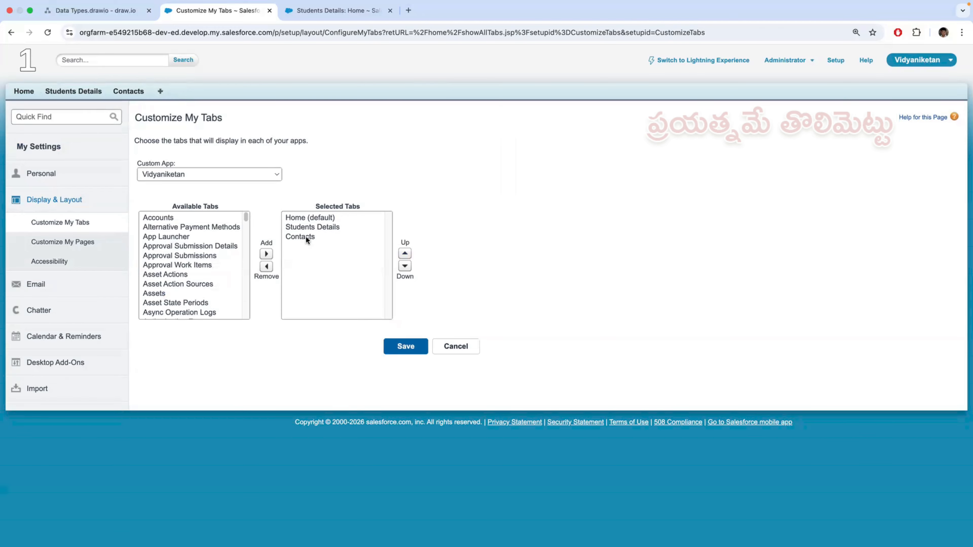
- Move Contacts above Students Details in the Vidyaniketan app's selected tabs and save the order
left_click(333, 255)
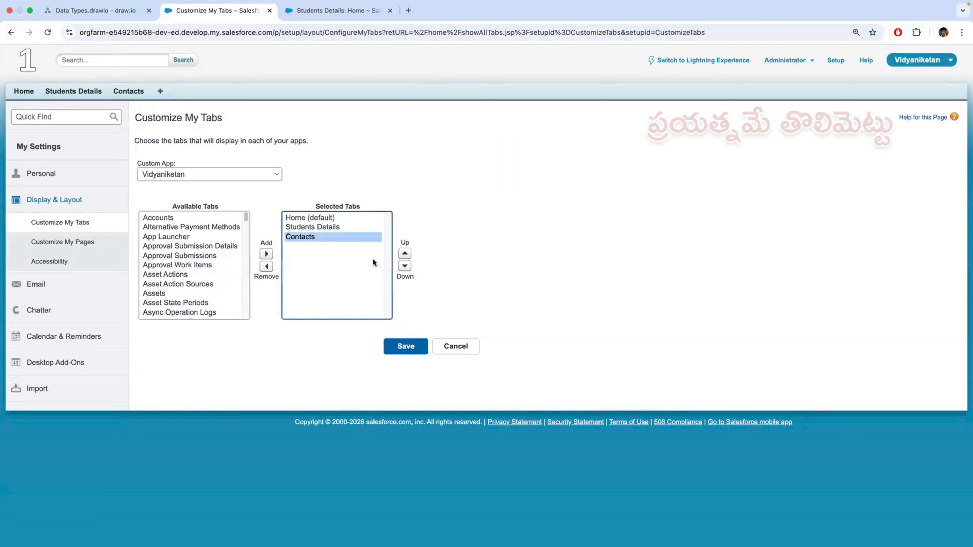
left_click(405, 254)
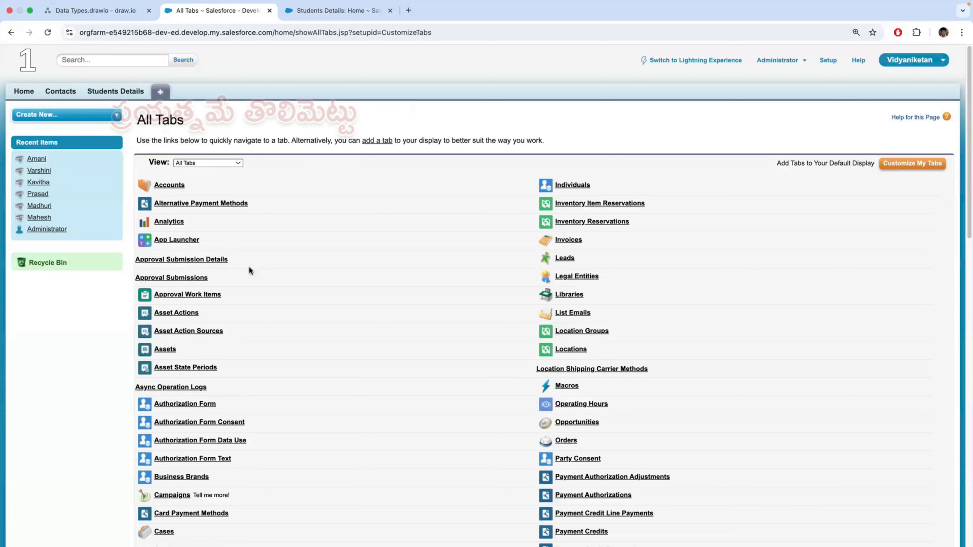
- Reopen Customize My Tabs for the Vidyaniketan app and add Accounts to its selected tabs
scroll(211, 273, "down", 5)
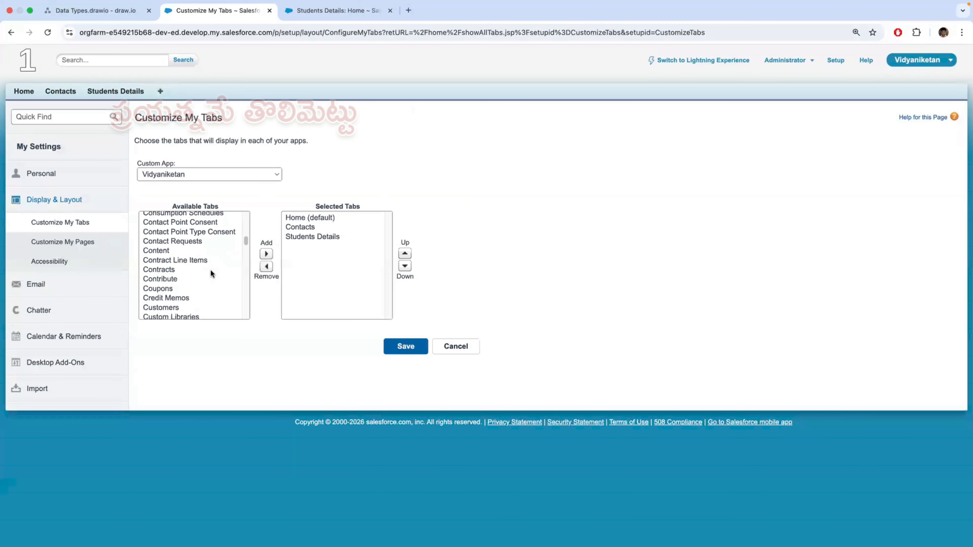
scroll(211, 273, "down", 5)
scroll(211, 273, "down", 5)
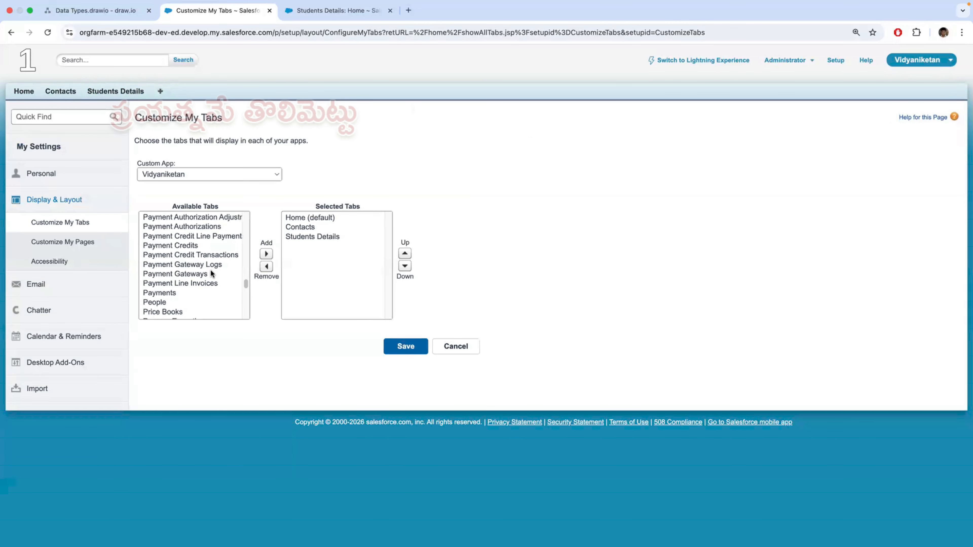
scroll(211, 273, "down", 1)
scroll(210, 273, "down", 5)
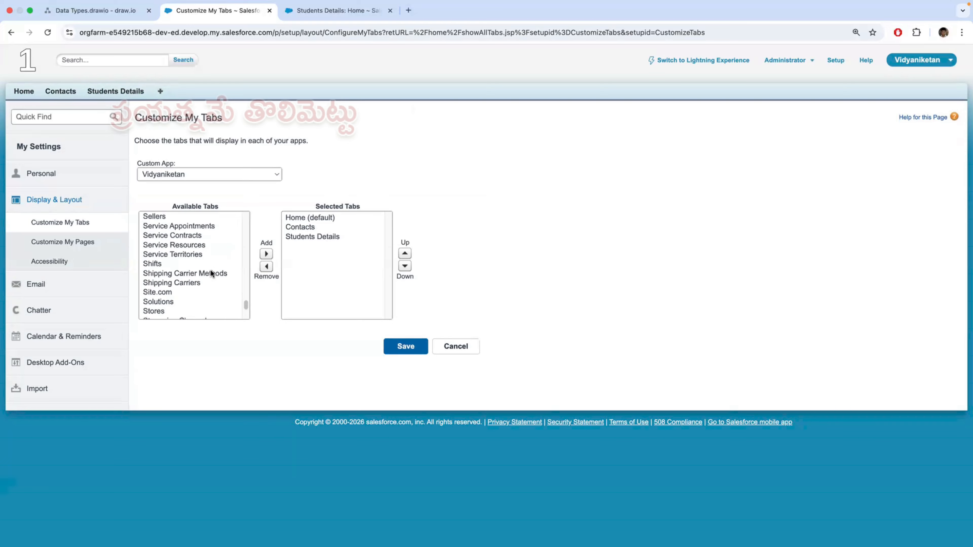
scroll(210, 273, "down", 5)
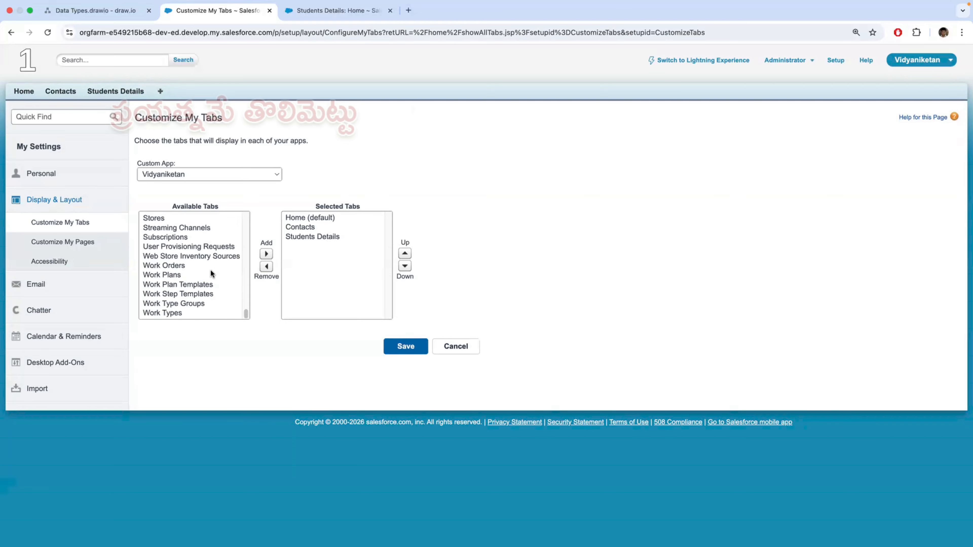
scroll(210, 272, "up", 3)
scroll(211, 272, "up", 5)
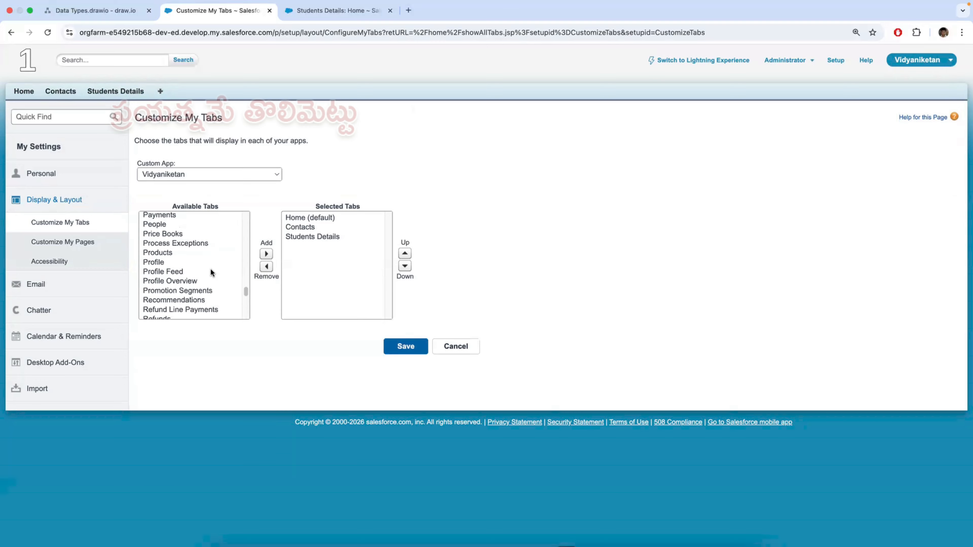
scroll(211, 272, "up", 3)
scroll(211, 272, "up", 3)
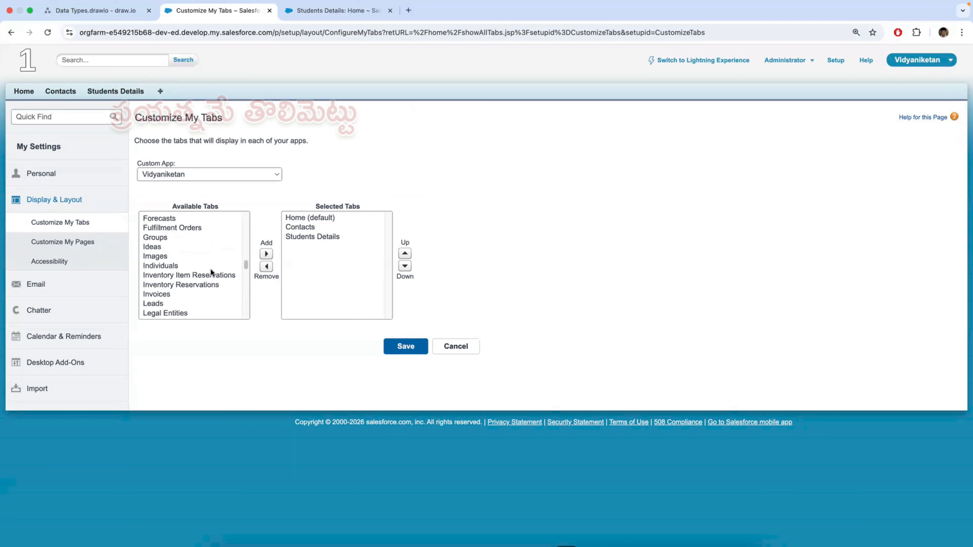
scroll(210, 272, "up", 3)
scroll(211, 272, "up", 3)
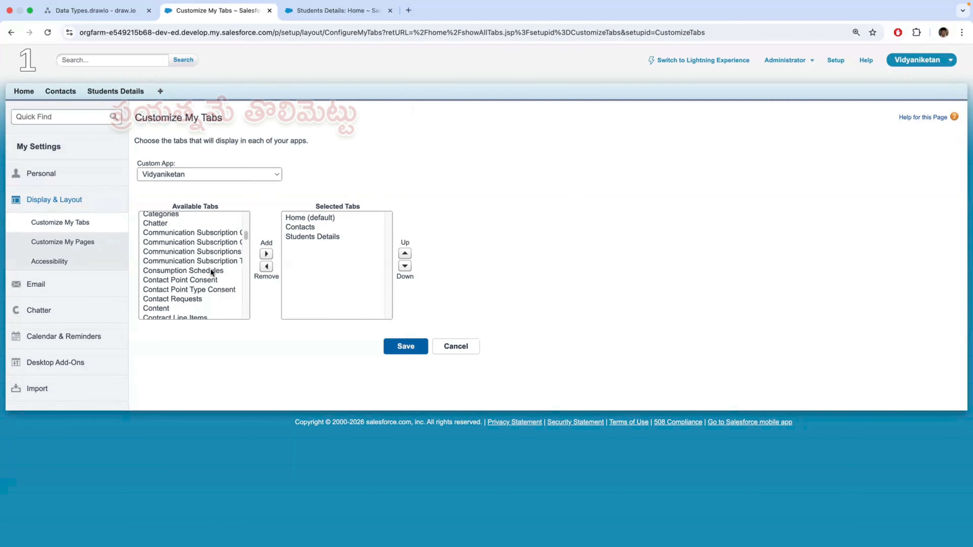
scroll(211, 273, "up", 3)
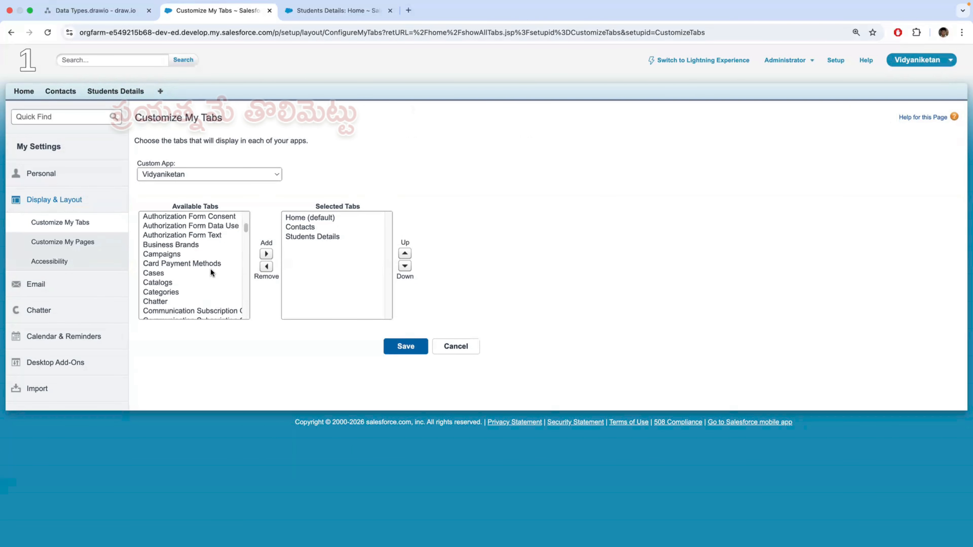
scroll(211, 272, "up", 1)
scroll(200, 266, "up", 3)
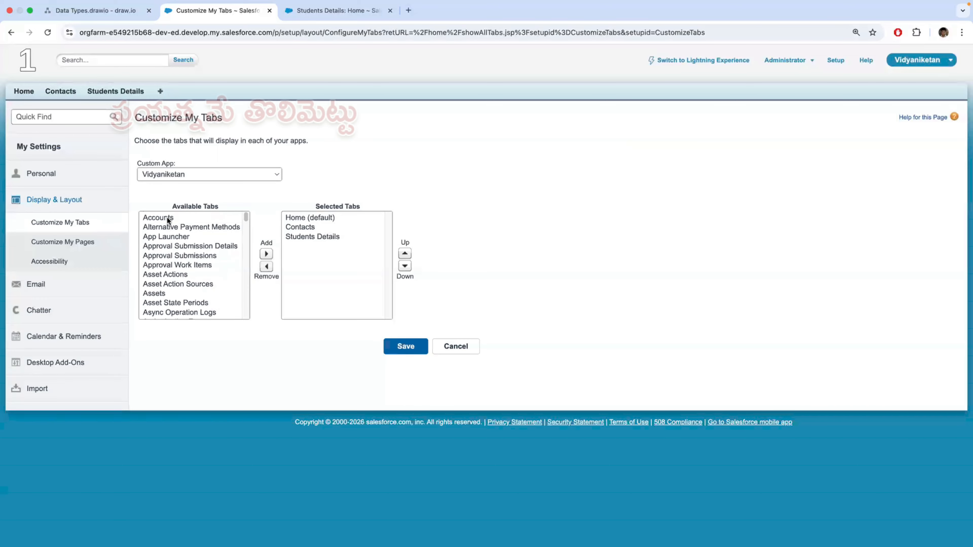
left_click(167, 217)
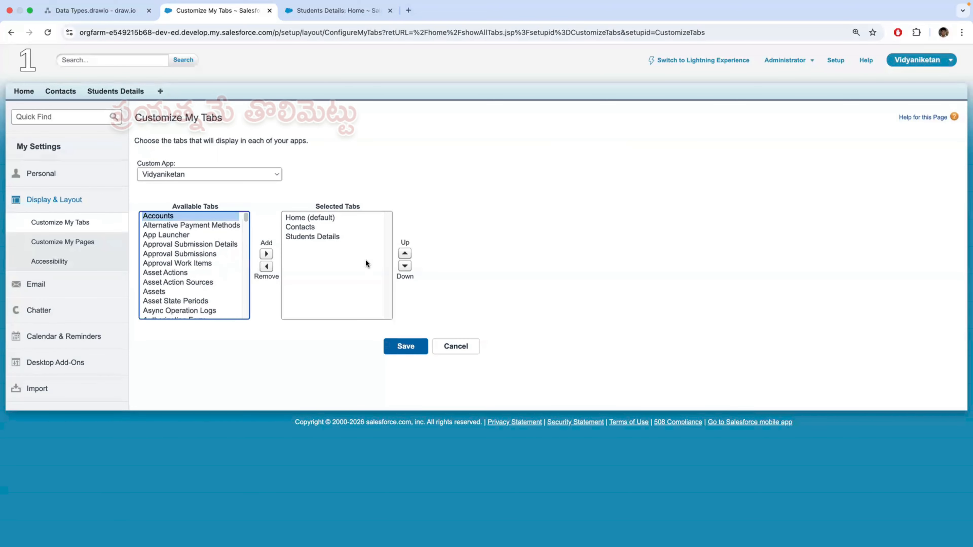
left_click(267, 254)
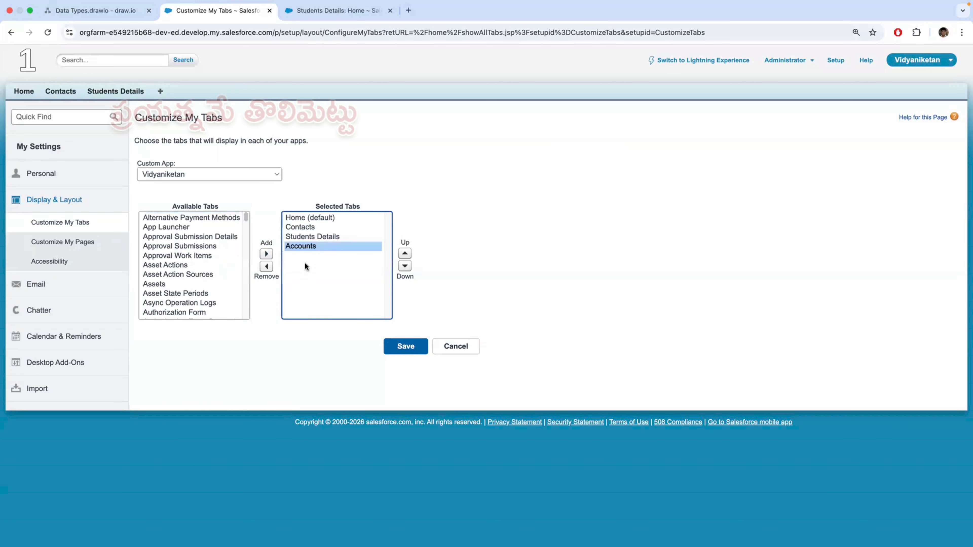
- Move Accounts directly below Home in the selected tabs and save the tab customization
left_click(405, 253)
left_click(405, 254)
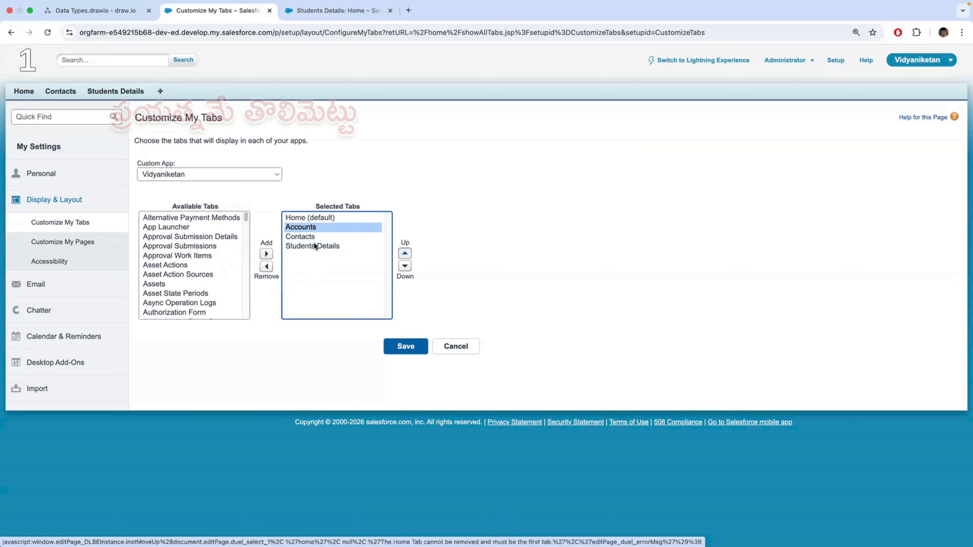
left_click(406, 346)
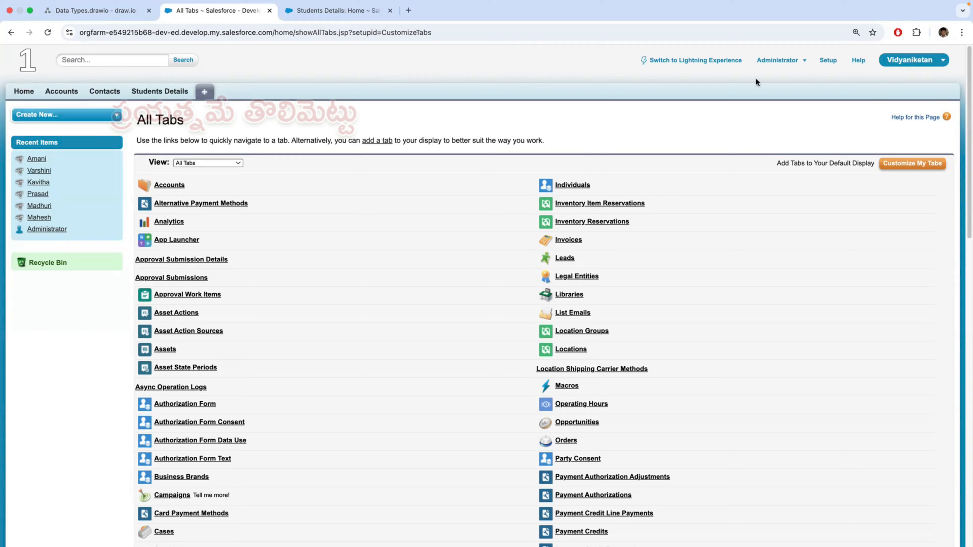
- Open the Apps list under Create in Setup and review the standard and custom apps
left_click(828, 61)
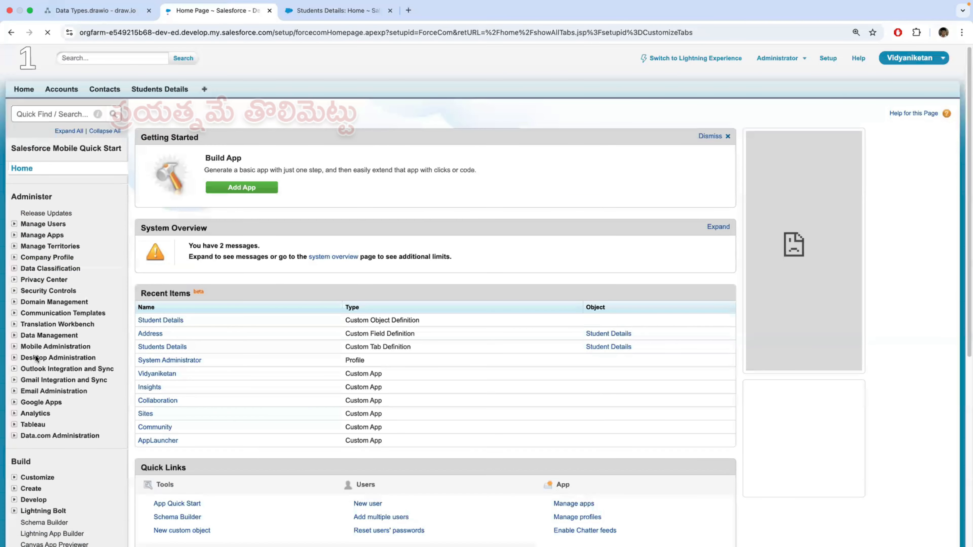
scroll(68, 366, "down", 3)
left_click(33, 386)
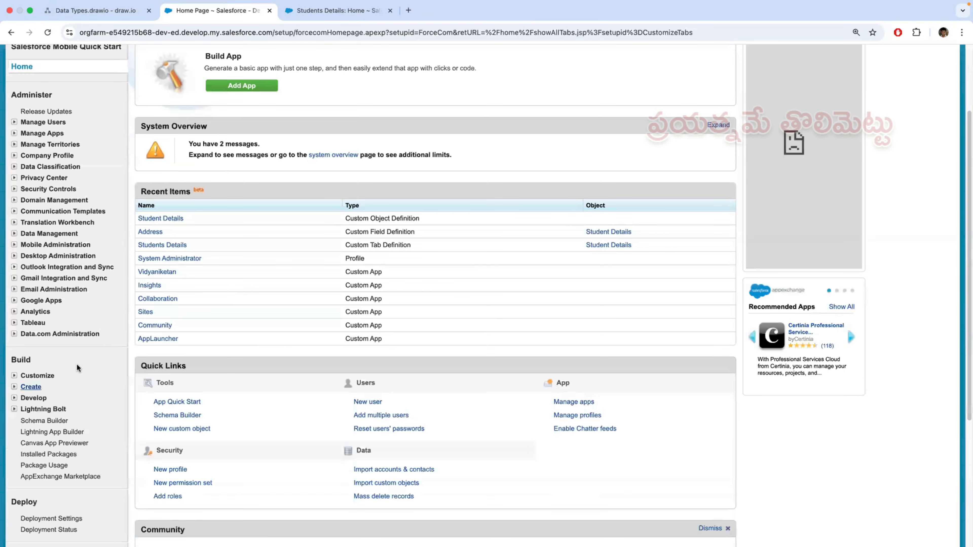
scroll(94, 424, "down", 2)
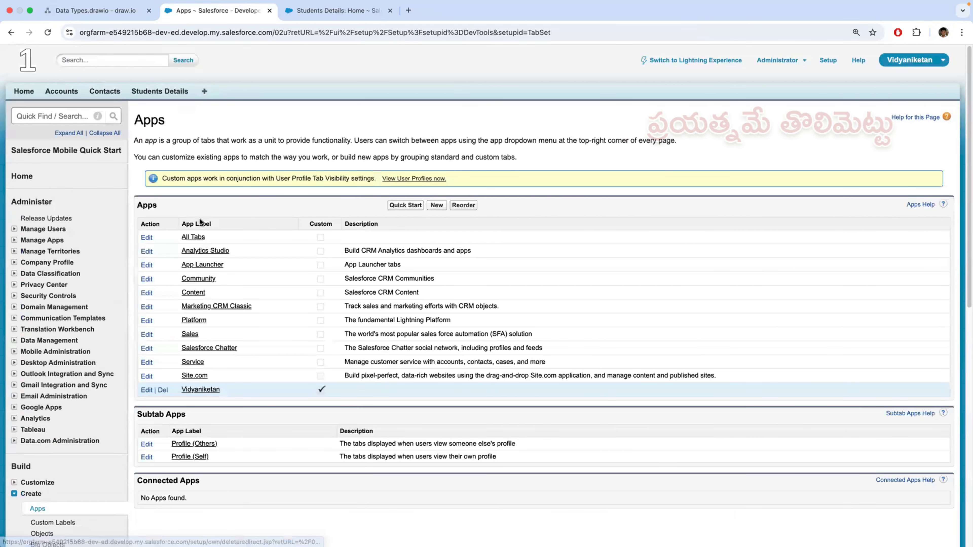
scroll(152, 269, "down", 1)
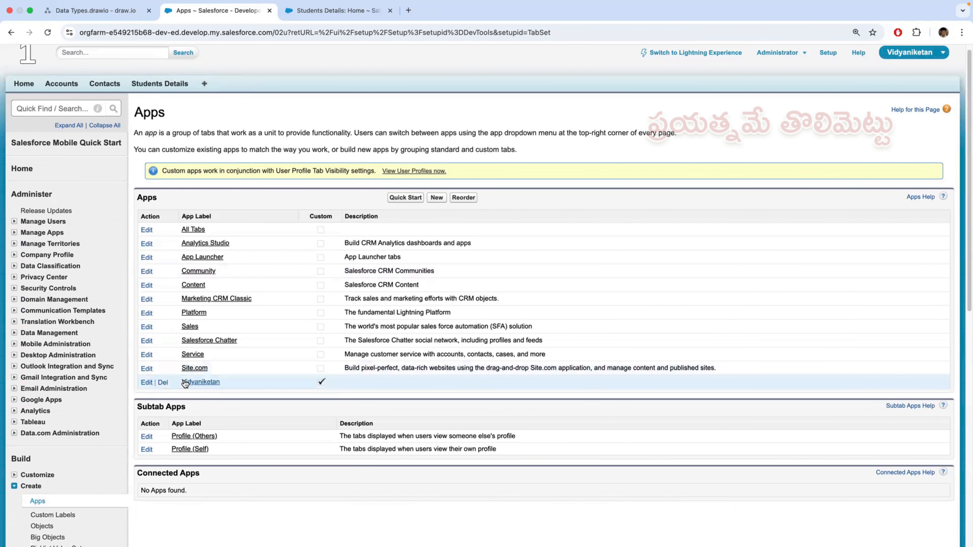
scroll(185, 379, "up", 1)
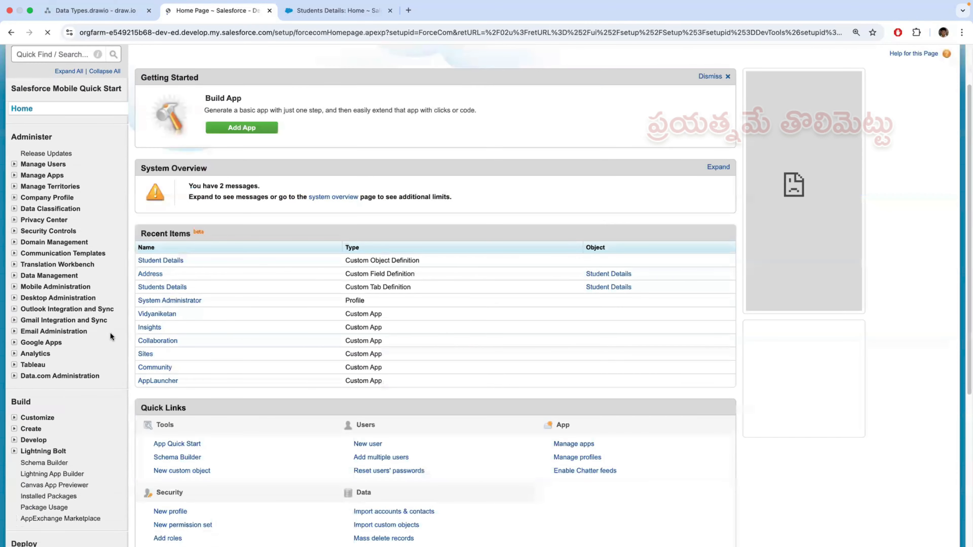
- Return to the Setup home page, expand Customize under Build and look through its list of standard objects
scroll(74, 324, "down", 2)
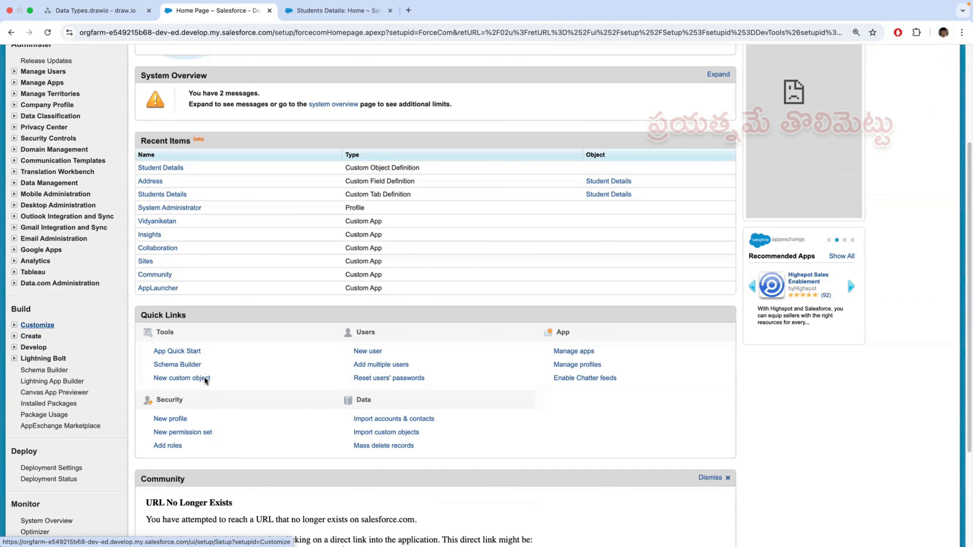
scroll(98, 375, "down", 4)
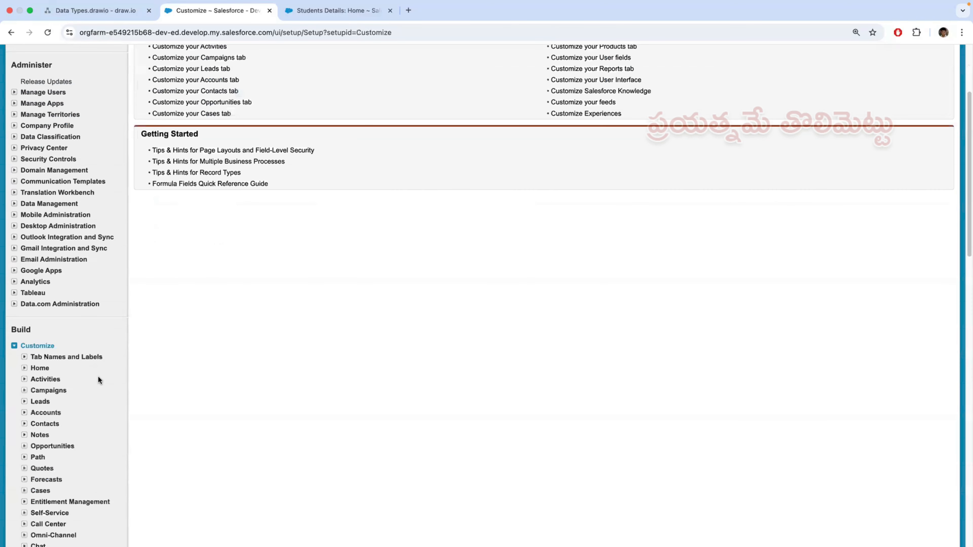
scroll(99, 377, "down", 2)
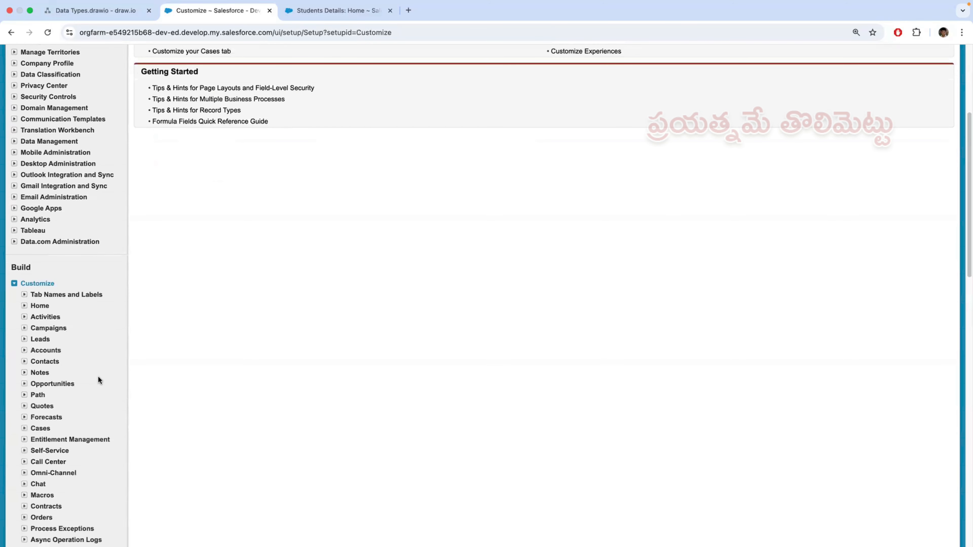
scroll(98, 379, "down", 2)
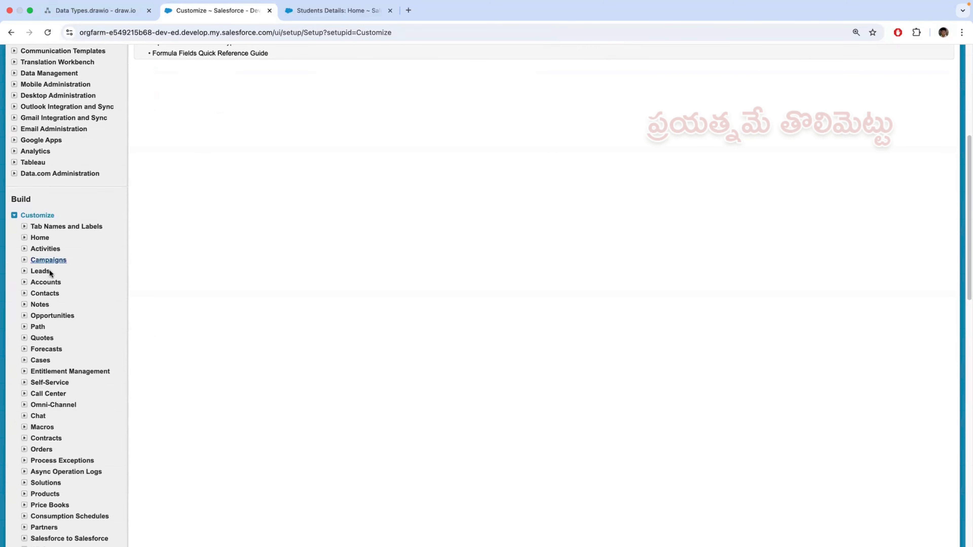
scroll(42, 409, "down", 4)
scroll(43, 408, "down", 5)
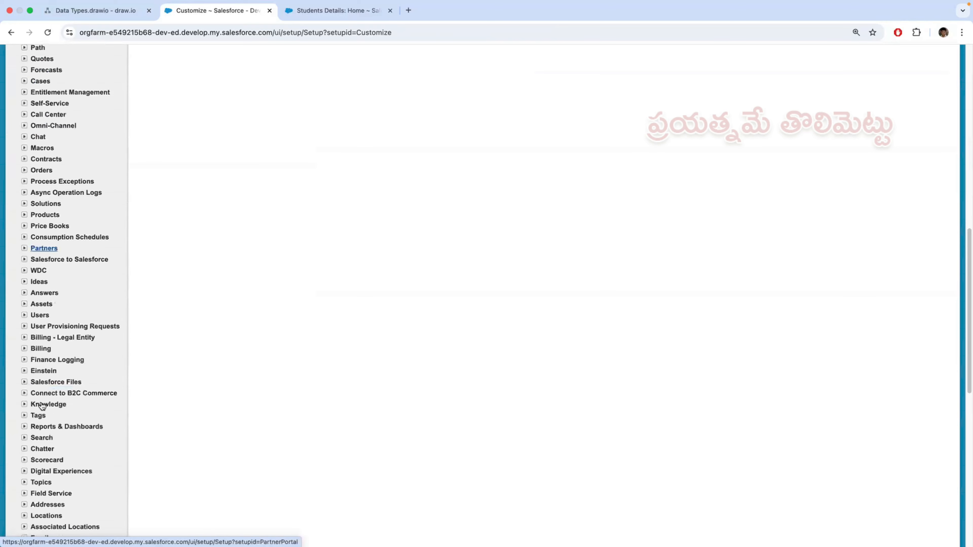
scroll(43, 398, "down", 8)
scroll(58, 393, "up", 6)
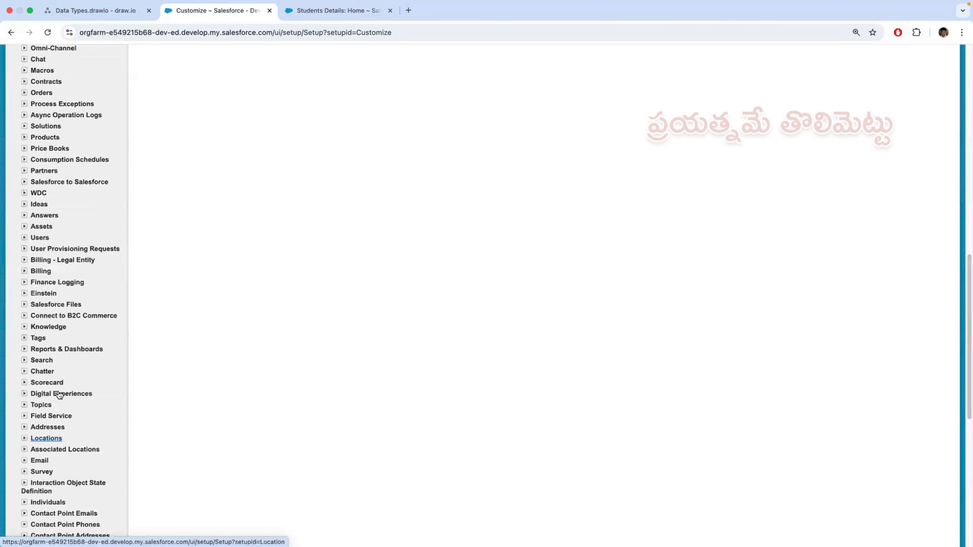
scroll(59, 394, "up", 10)
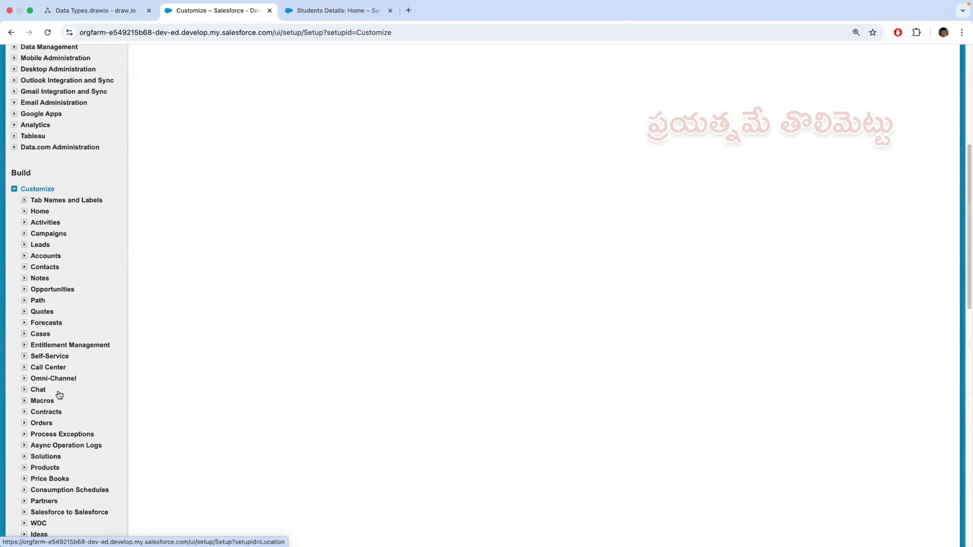
- Expand Accounts under Customize and open the Account object's Fields page
scroll(46, 354, "up", 3)
scroll(260, 388, "down", 1)
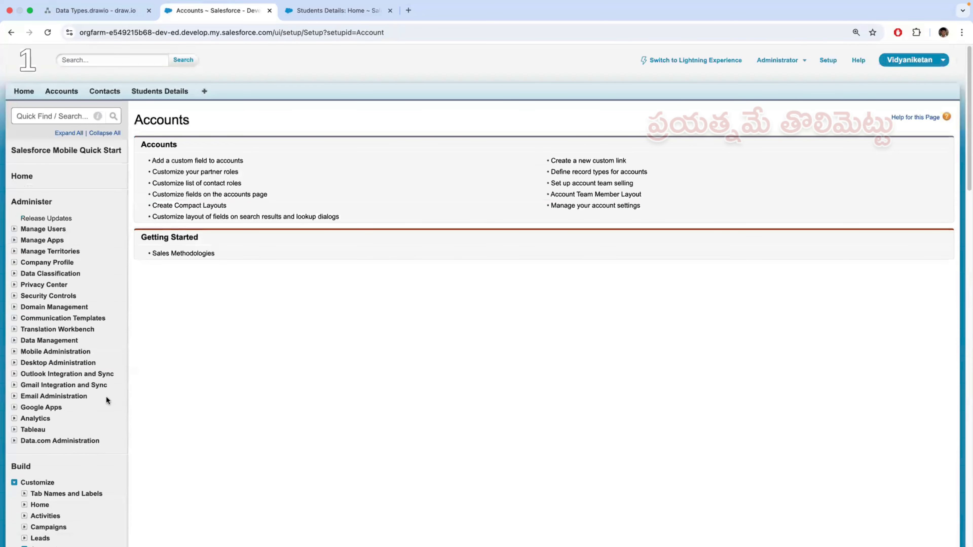
scroll(87, 401, "down", 4)
scroll(52, 382, "down", 1)
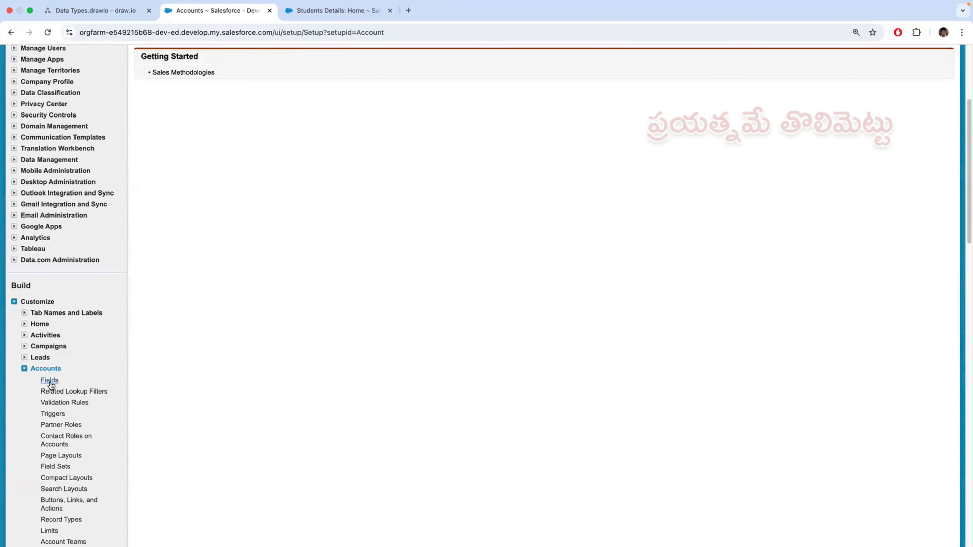
left_click(50, 380)
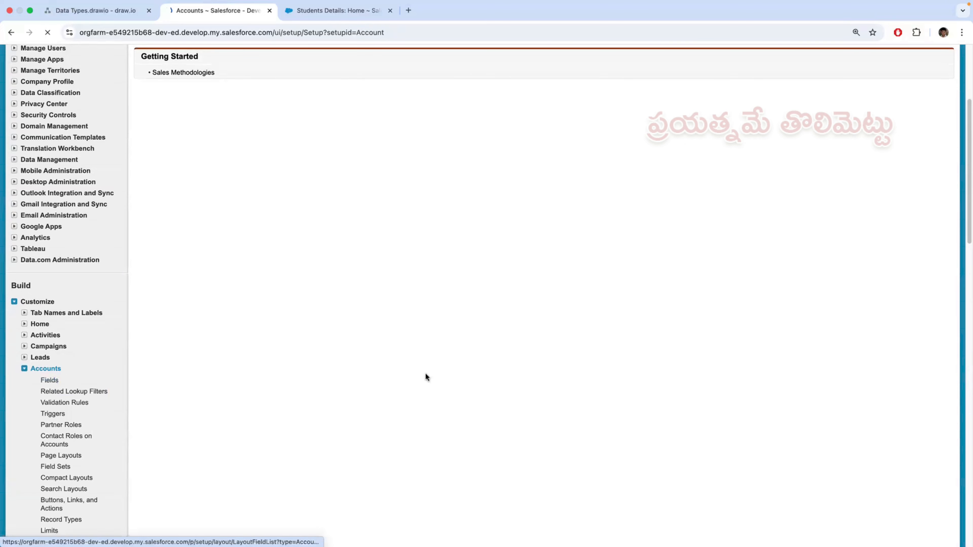
- Examine the Account Standard Fields list, including field labels, field names, data types and available actions
scroll(403, 398, "down", 2)
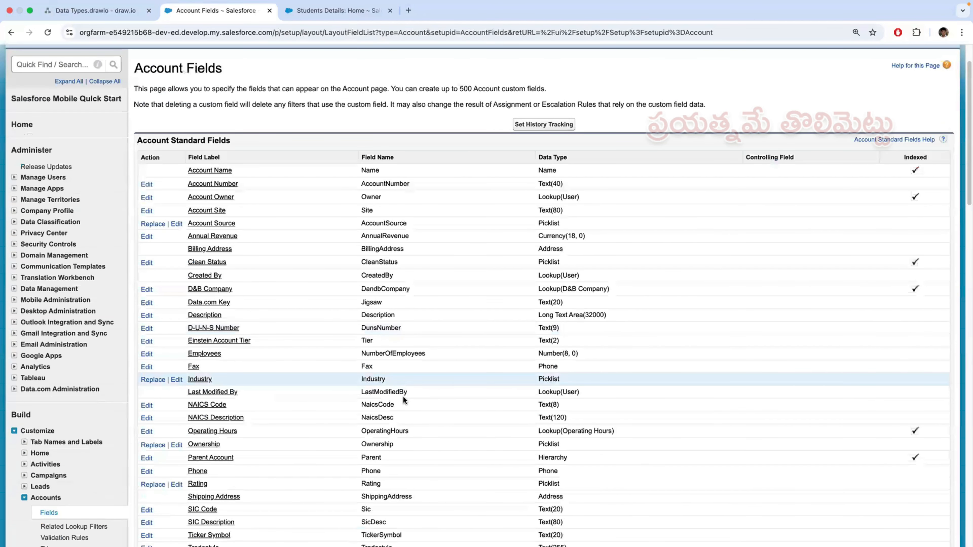
scroll(403, 398, "down", 5)
scroll(266, 309, "up", 5)
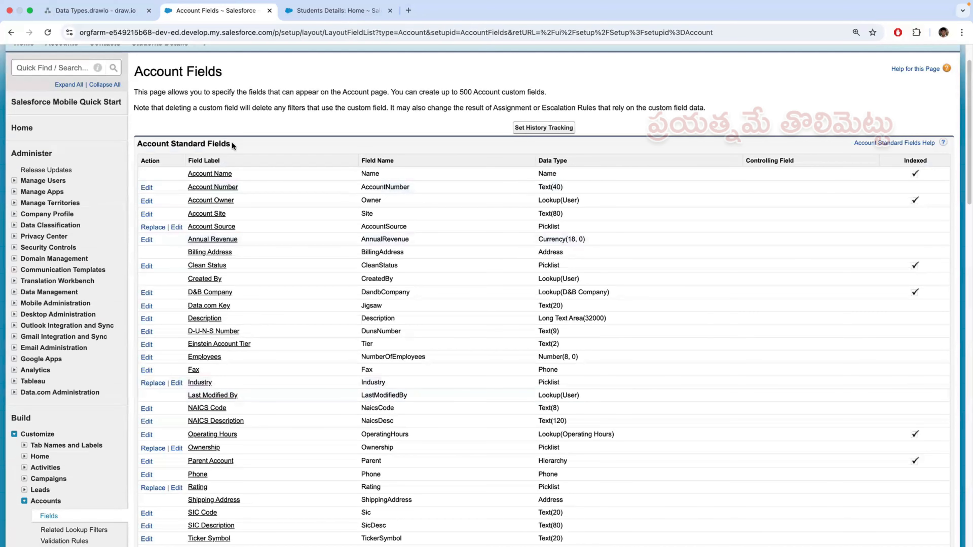
left_click_drag(134, 194, 209, 156)
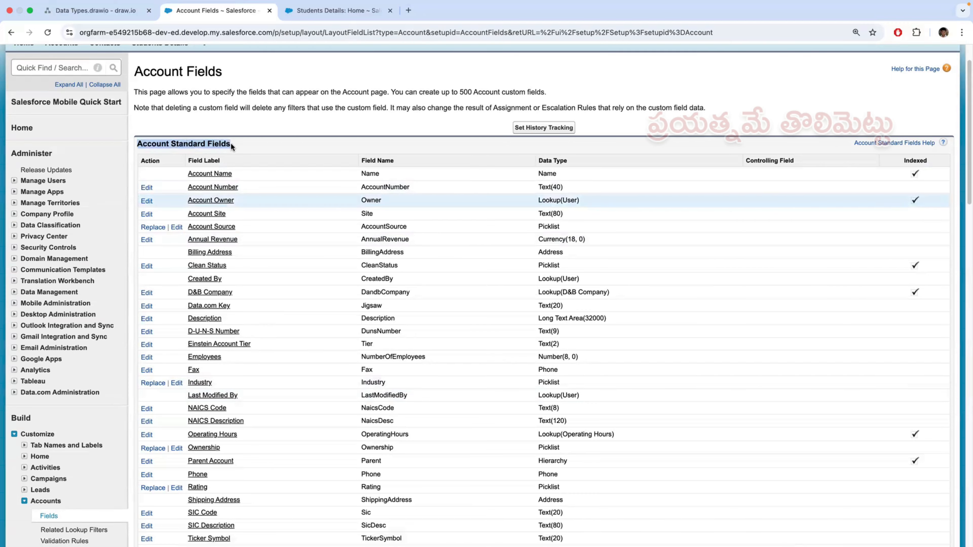
left_click(155, 141)
left_click_drag(167, 174, 288, 300)
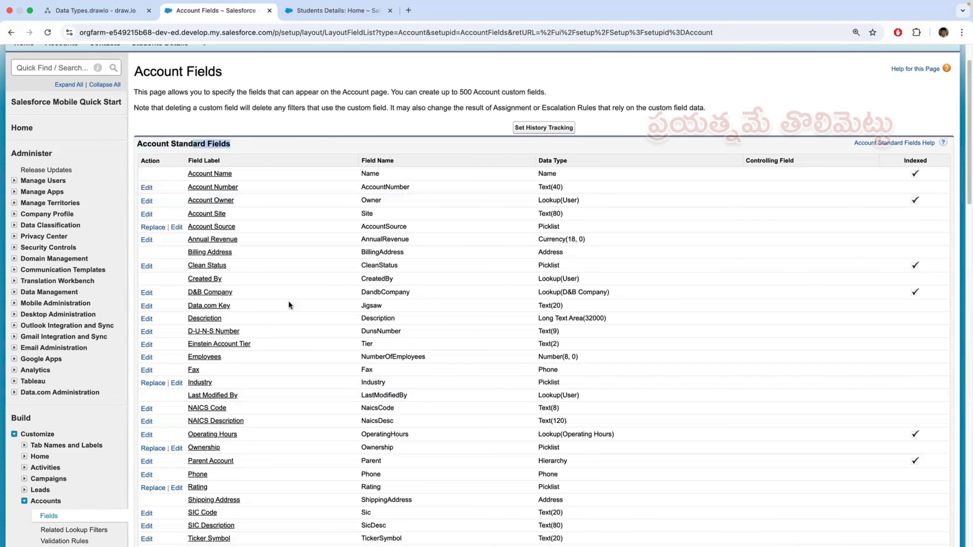
scroll(285, 293, "down", 5)
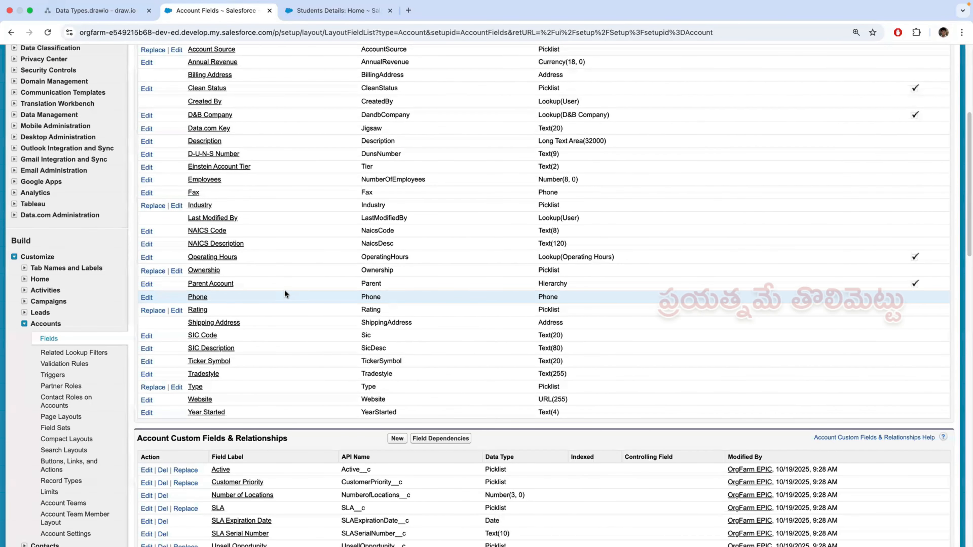
scroll(284, 291, "up", 1)
scroll(229, 335, "up", 1)
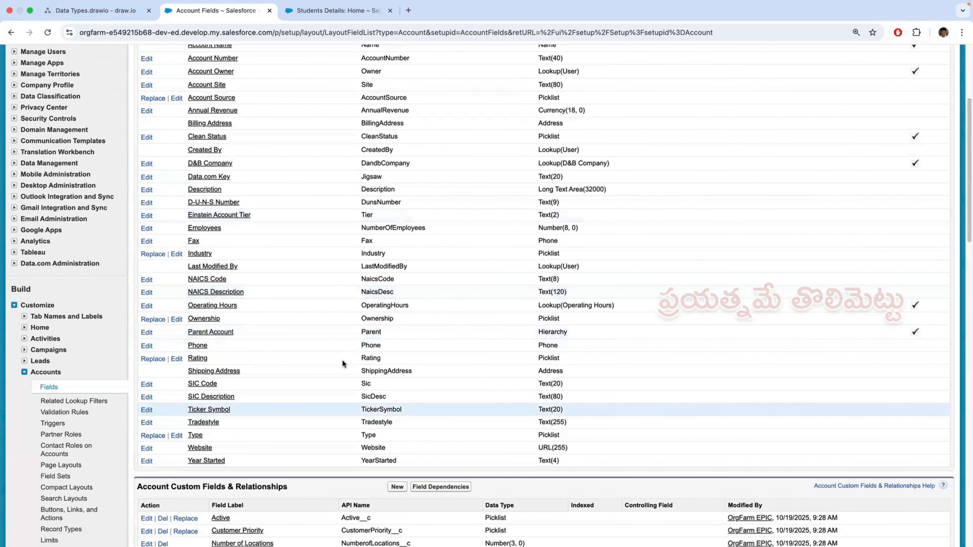
- Examine the Account Custom Fields & Relationships section and the edit, delete and replace actions offered for its fields
scroll(260, 360, "down", 3)
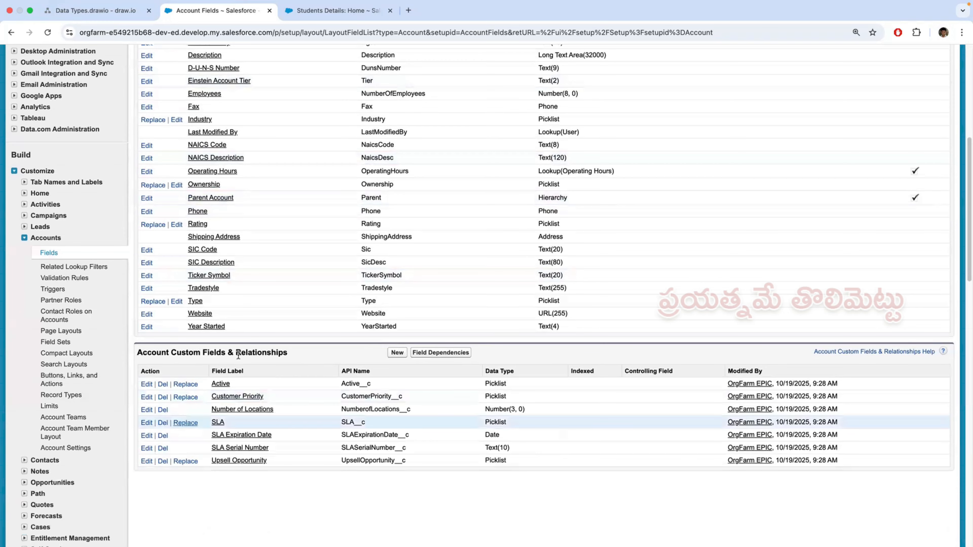
left_click_drag(238, 355, 129, 357)
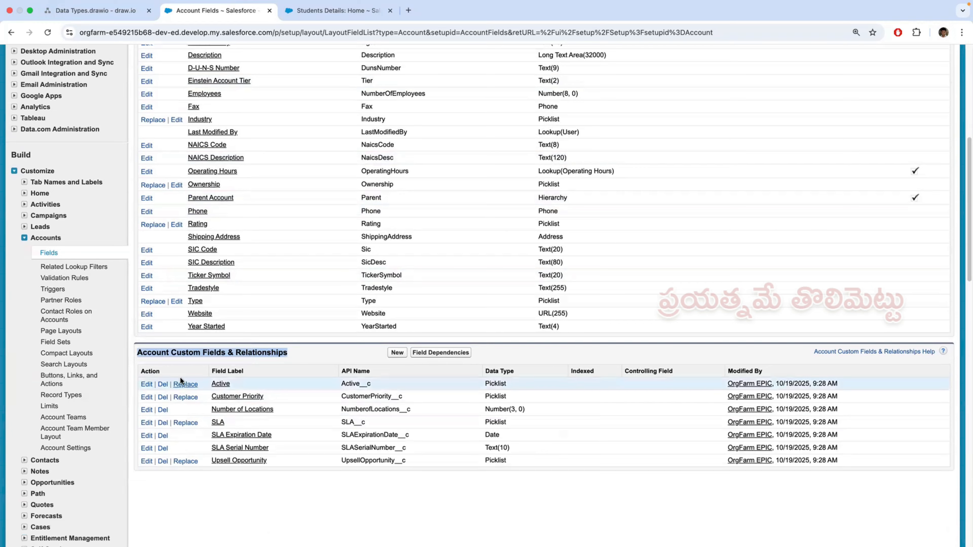
left_click(138, 354)
left_click_drag(169, 354, 312, 353)
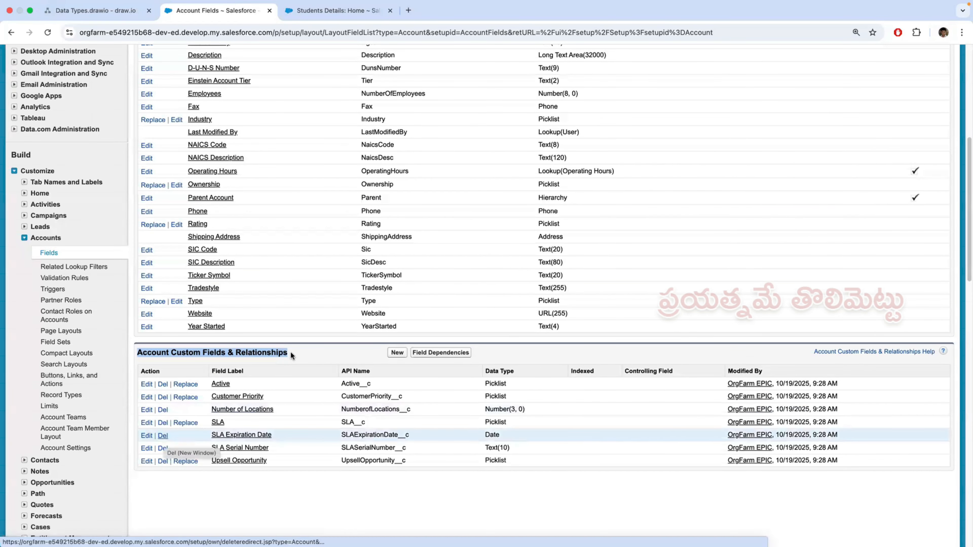
left_click(178, 354)
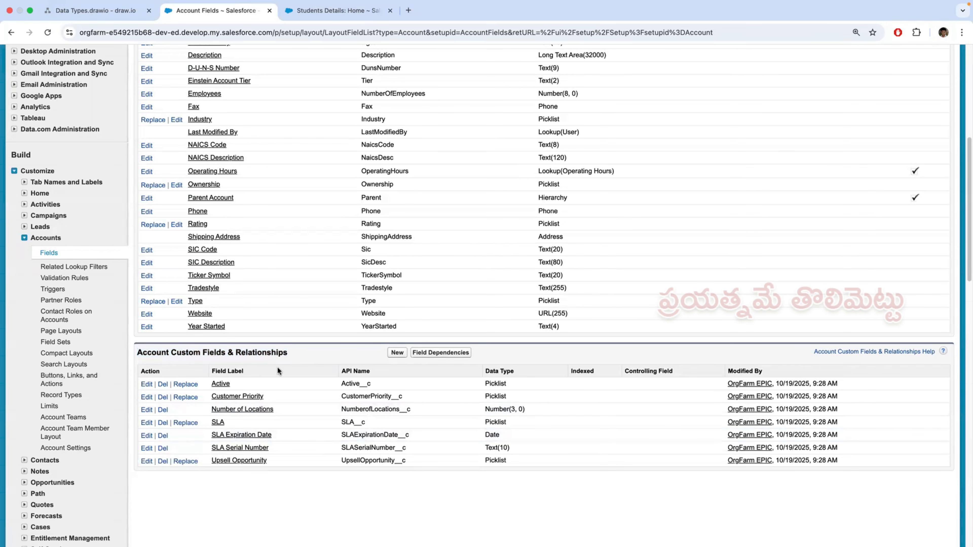
- Go back to the Setup home page and expand Create under Build to view its options
scroll(276, 368, "up", 5)
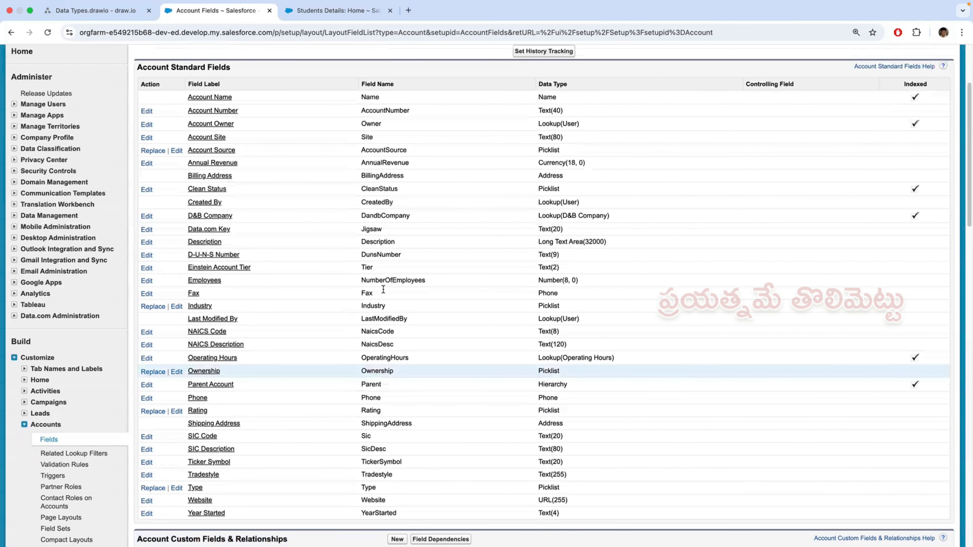
scroll(355, 228, "up", 3)
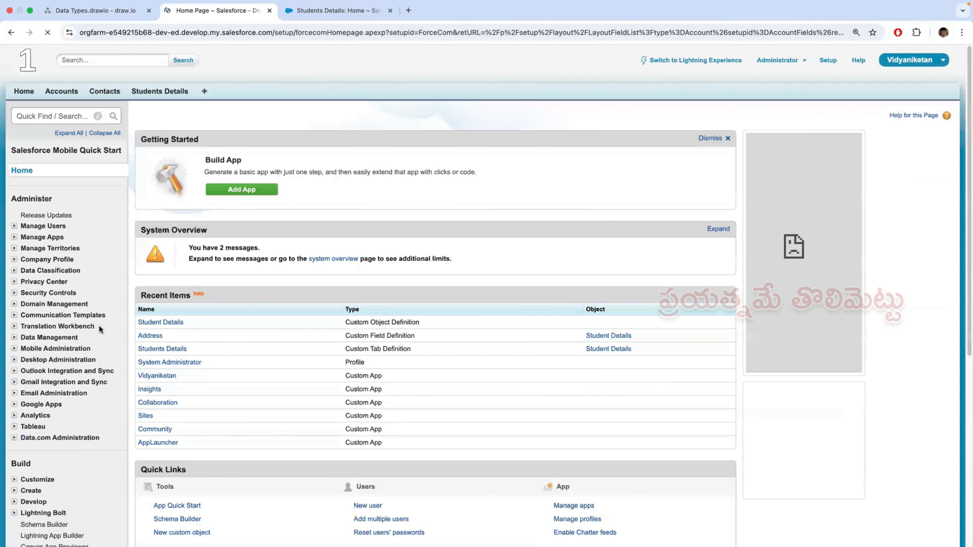
scroll(88, 261, "down", 7)
scroll(32, 207, "up", 1)
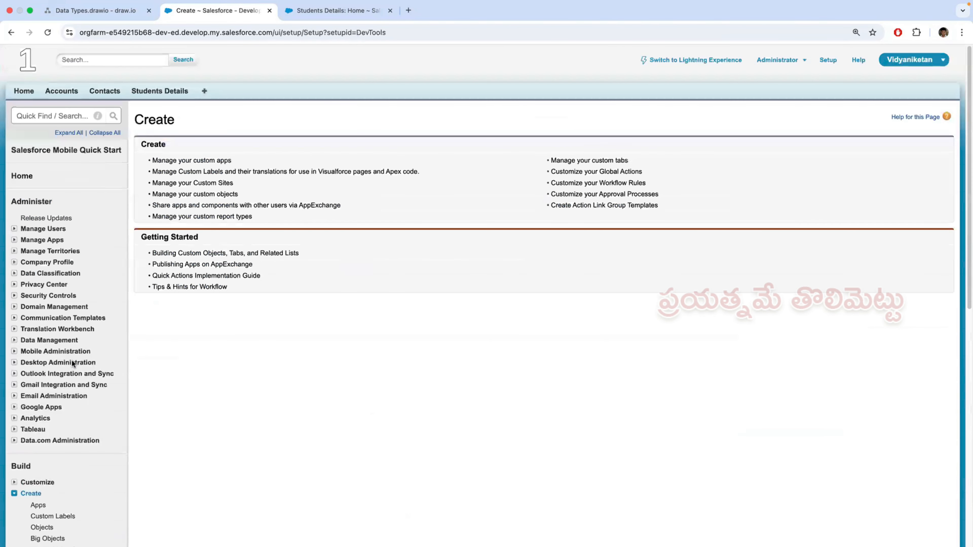
scroll(60, 375, "down", 5)
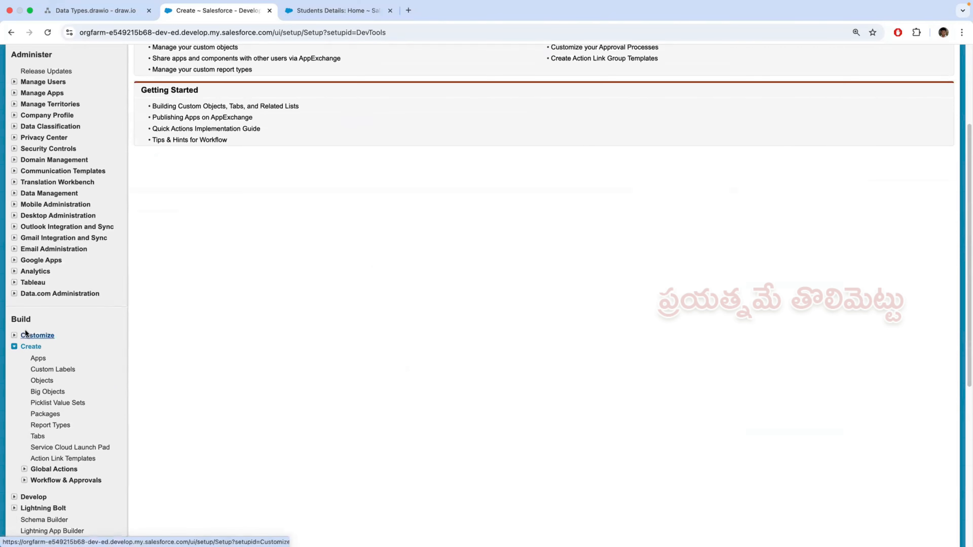
- Reopen Customize under Build and scan its full list of entries from Tab Names and Labels to User Interface
left_click(38, 335)
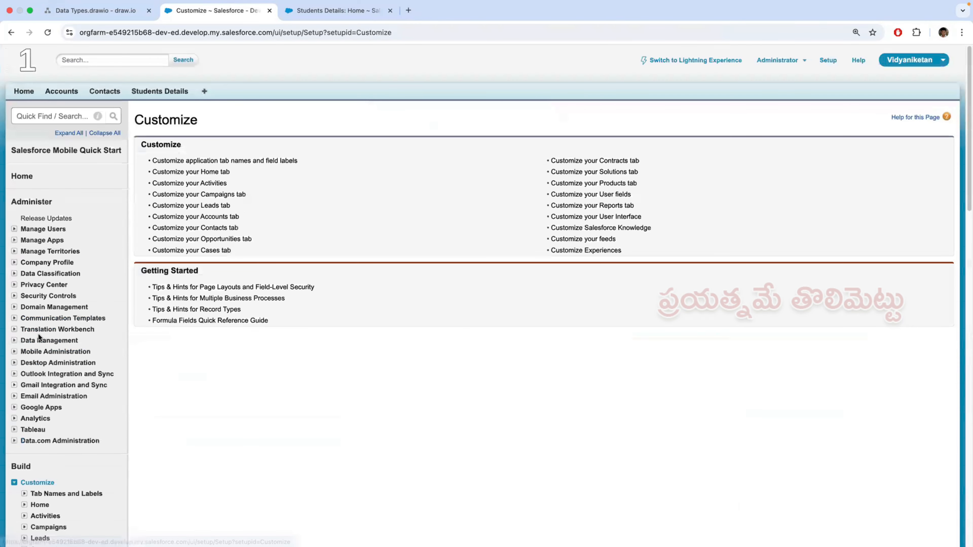
scroll(39, 422, "down", 5)
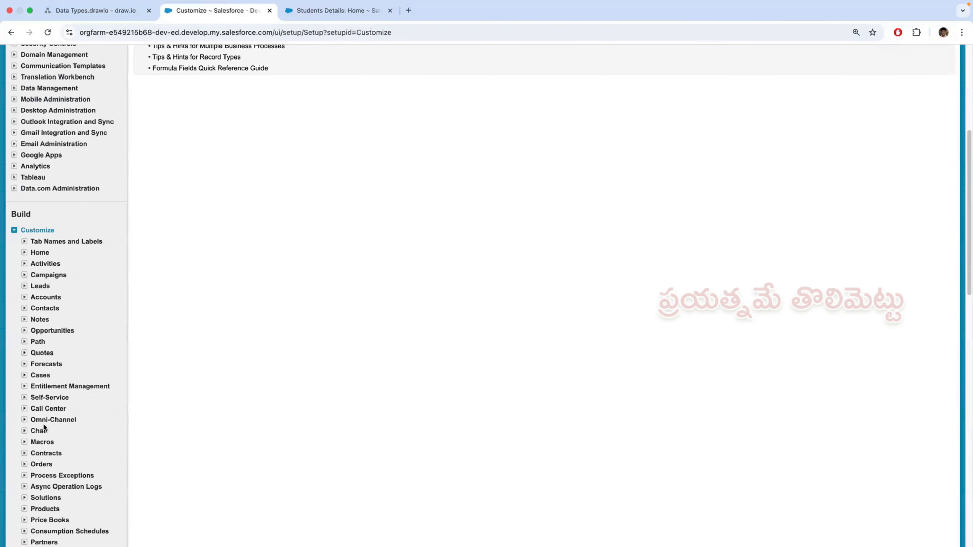
scroll(50, 323, "down", 5)
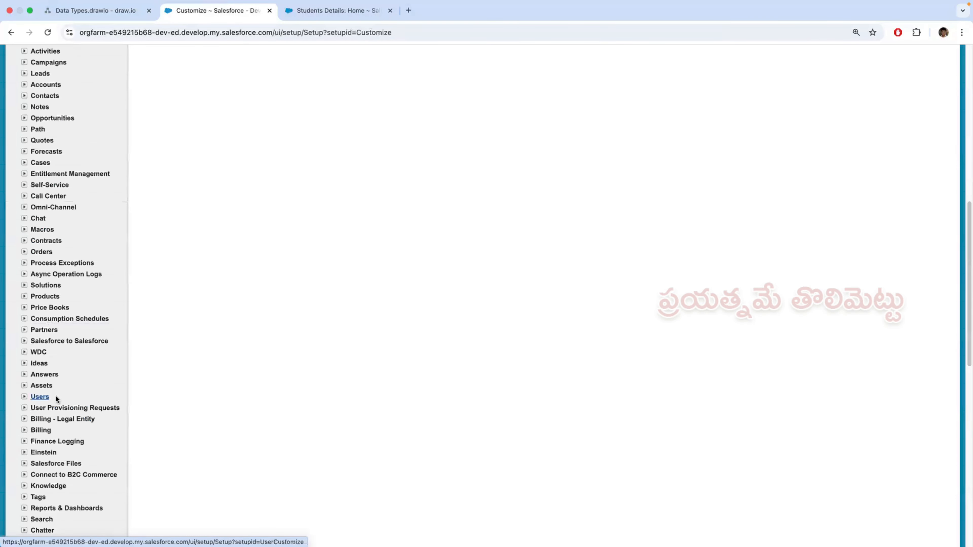
scroll(40, 410, "down", 4)
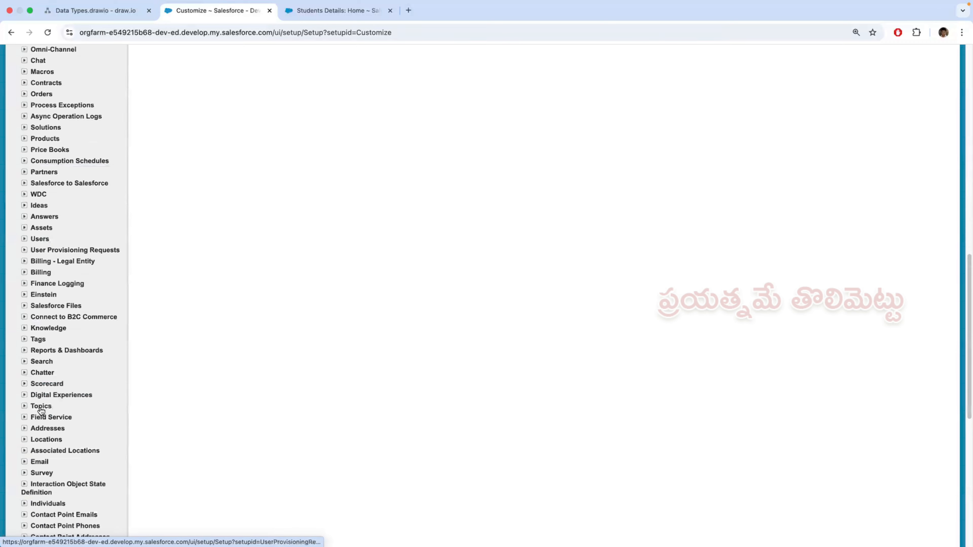
scroll(41, 401, "down", 1)
scroll(49, 365, "down", 3)
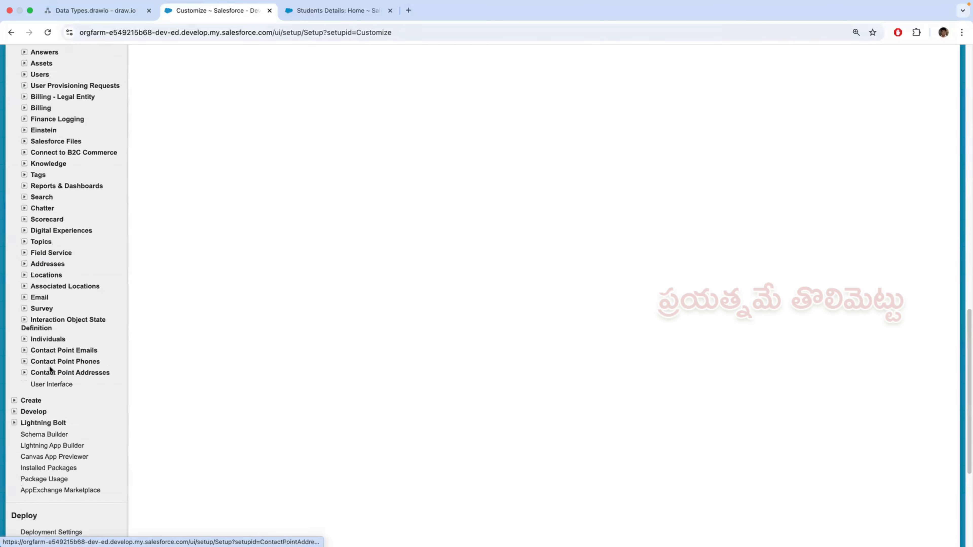
scroll(52, 368, "up", 5)
scroll(25, 281, "down", 8)
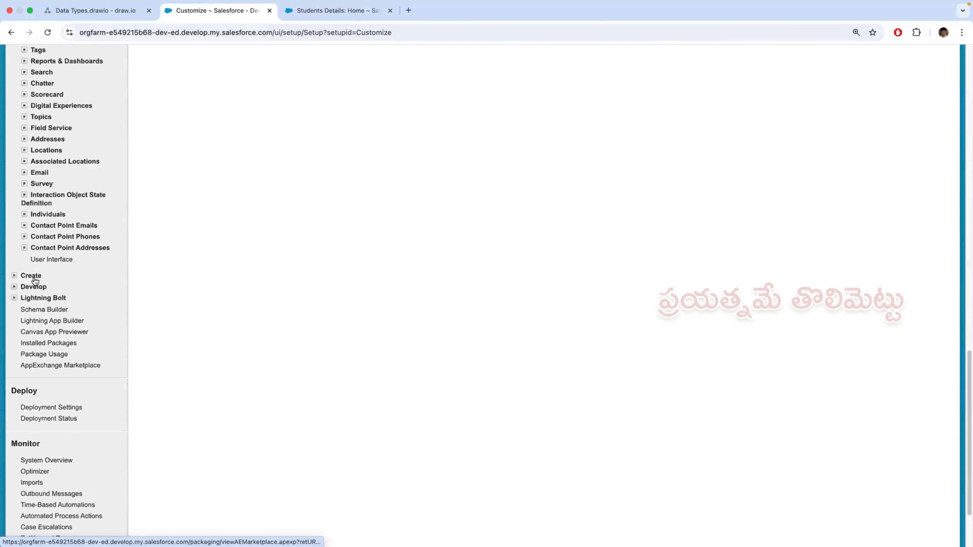
- Review the standard object entries under Customize again, from Campaigns, Leads, Accounts and Contacts down to Locations and Contact Point Addresses
scroll(34, 276, "up", 5)
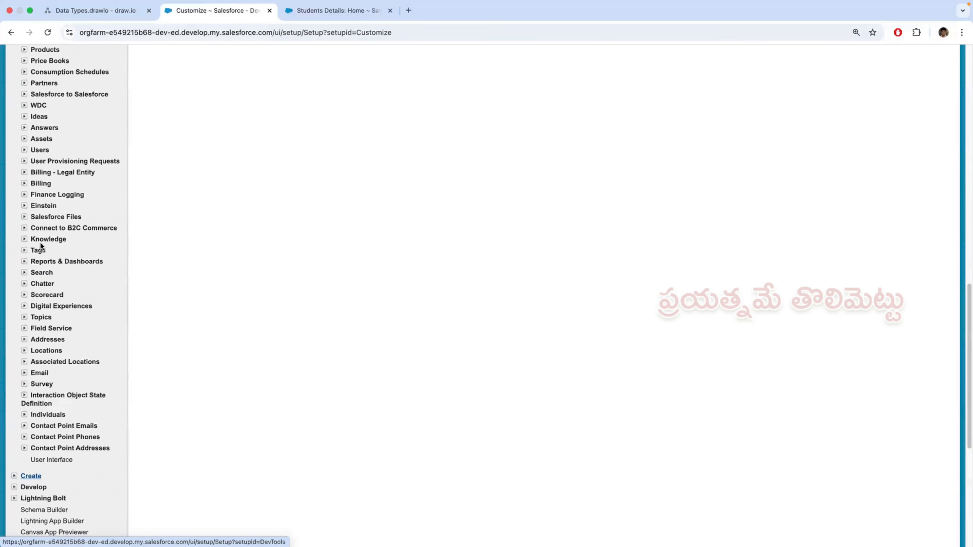
scroll(43, 244, "up", 12)
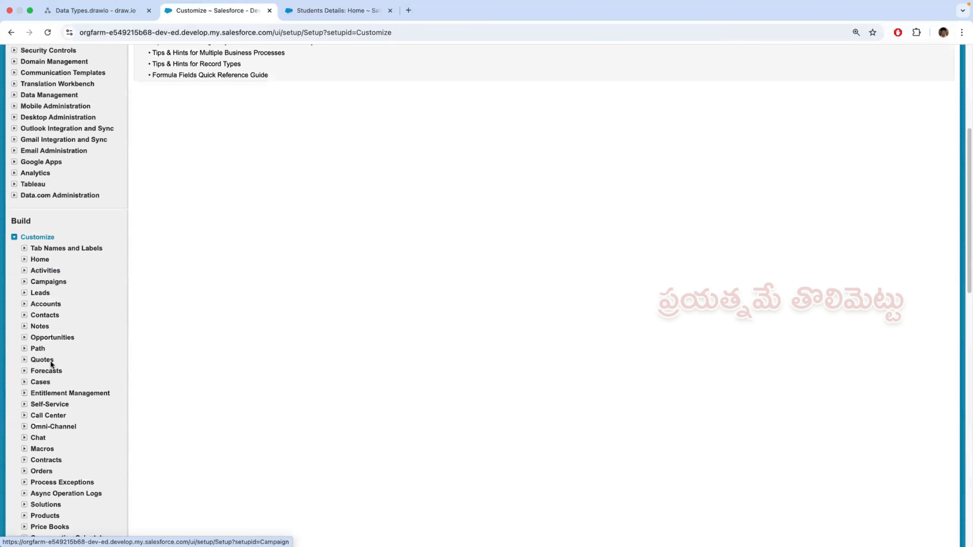
scroll(52, 364, "down", 1)
scroll(51, 365, "down", 3)
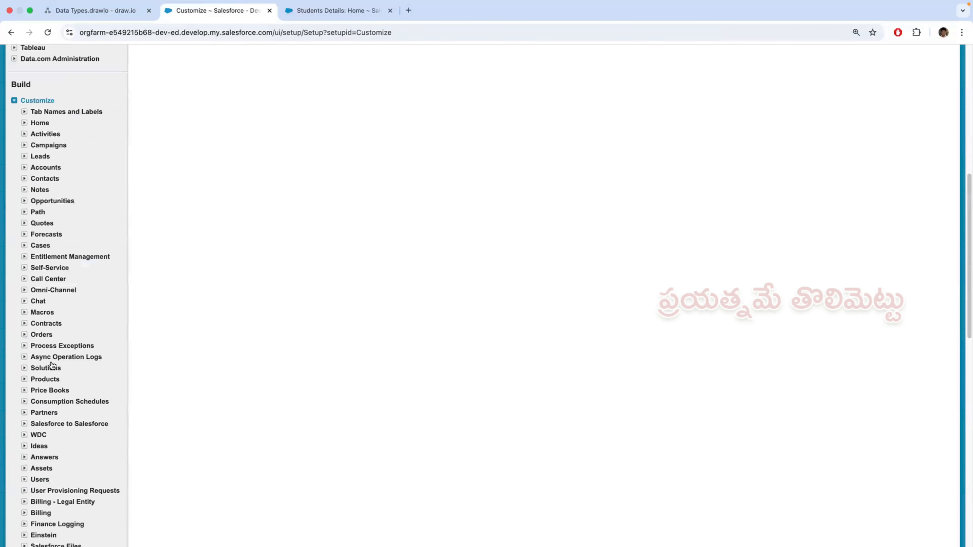
scroll(52, 365, "down", 3)
scroll(52, 366, "down", 1)
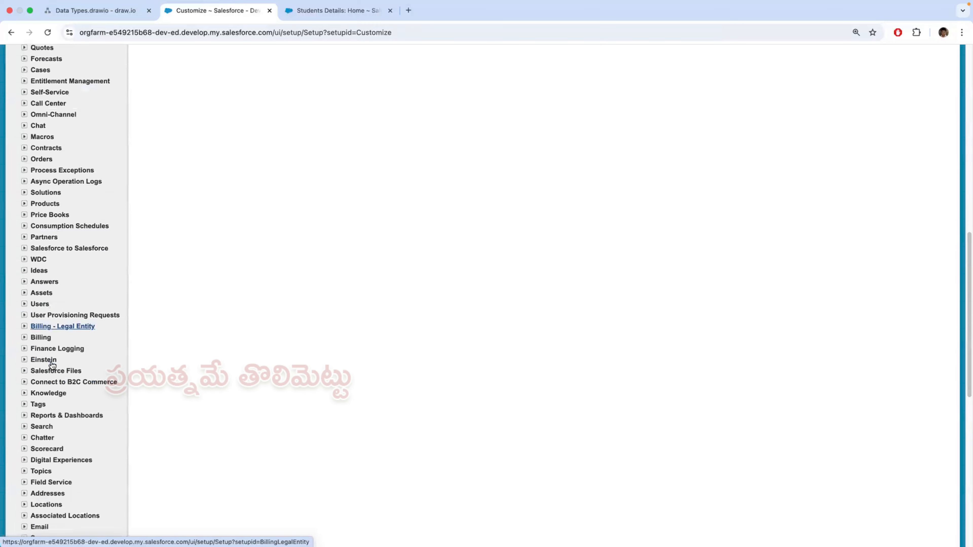
scroll(53, 365, "down", 4)
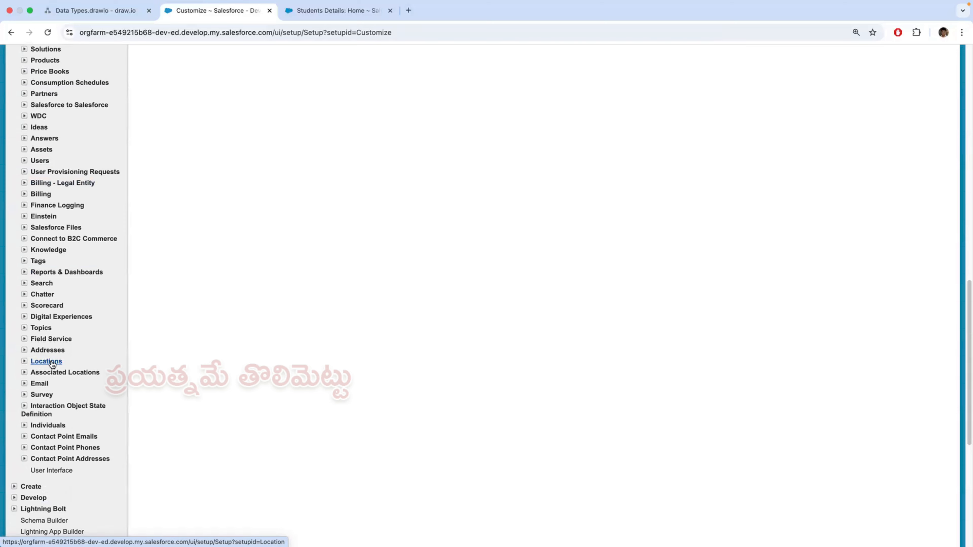
scroll(52, 364, "up", 4)
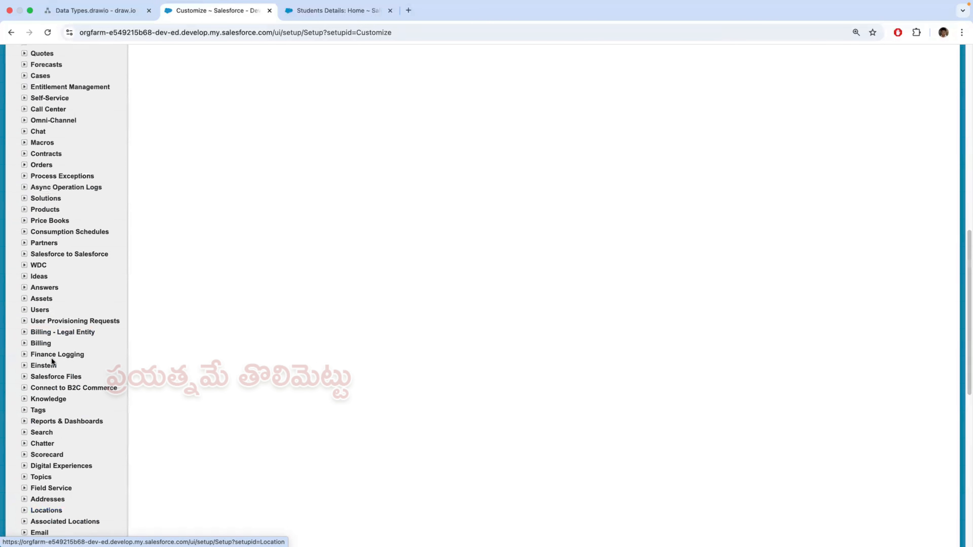
scroll(53, 361, "up", 1)
scroll(53, 361, "up", 1)
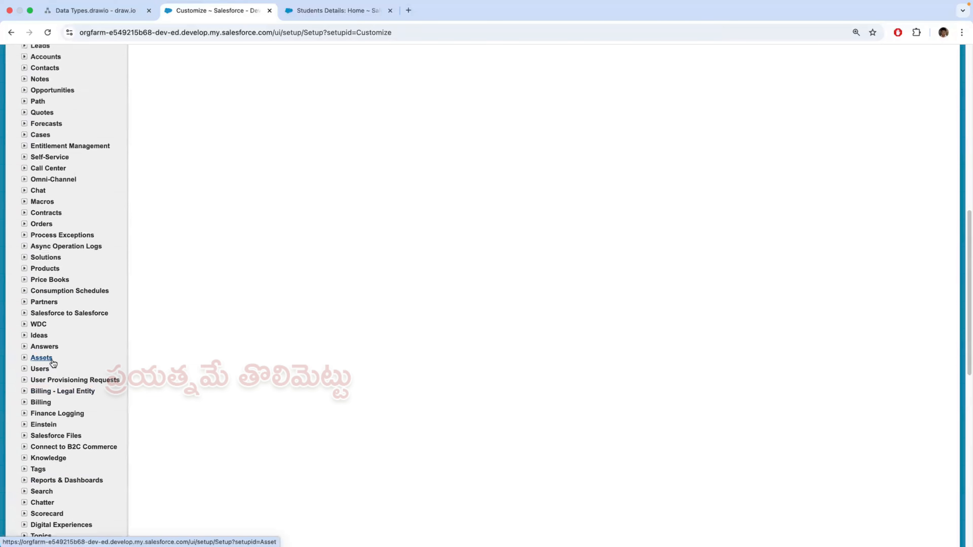
scroll(52, 358, "up", 3)
scroll(65, 269, "up", 1)
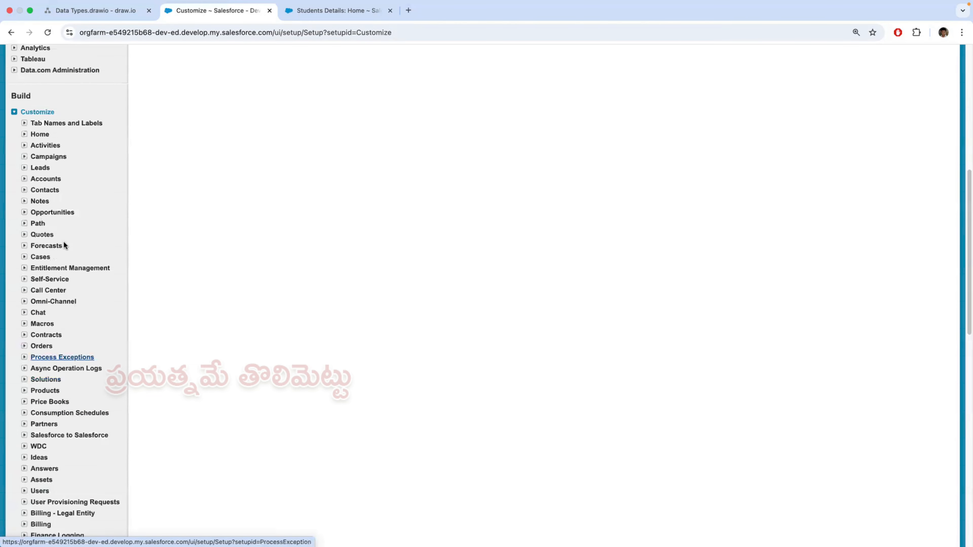
scroll(58, 230, "up", 3)
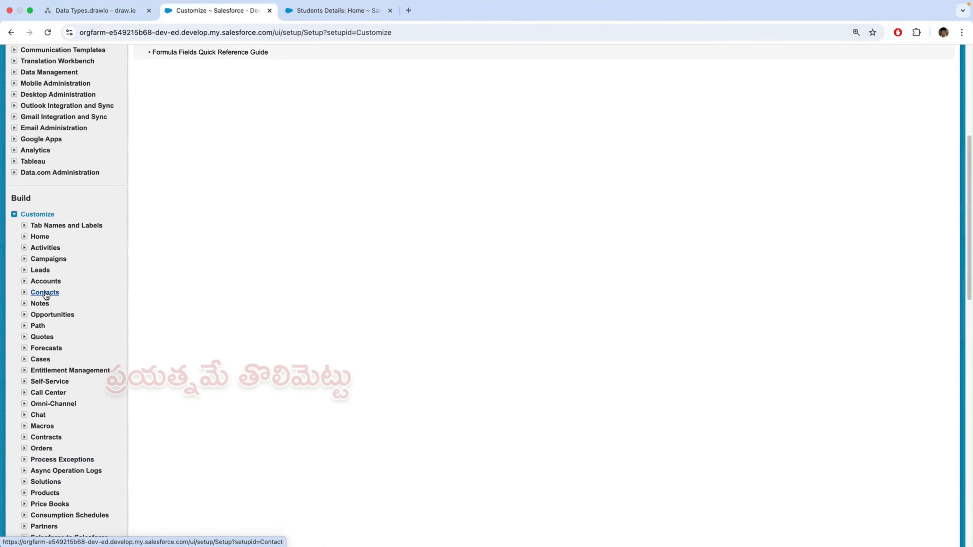
- Open the fields page of the standard Contacts object under Customize
left_click(45, 292)
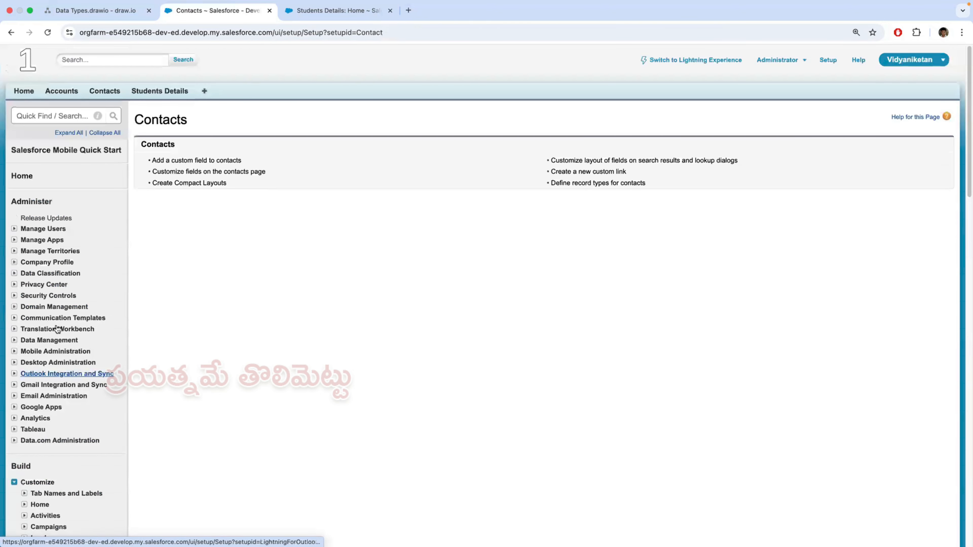
scroll(46, 282, "down", 7)
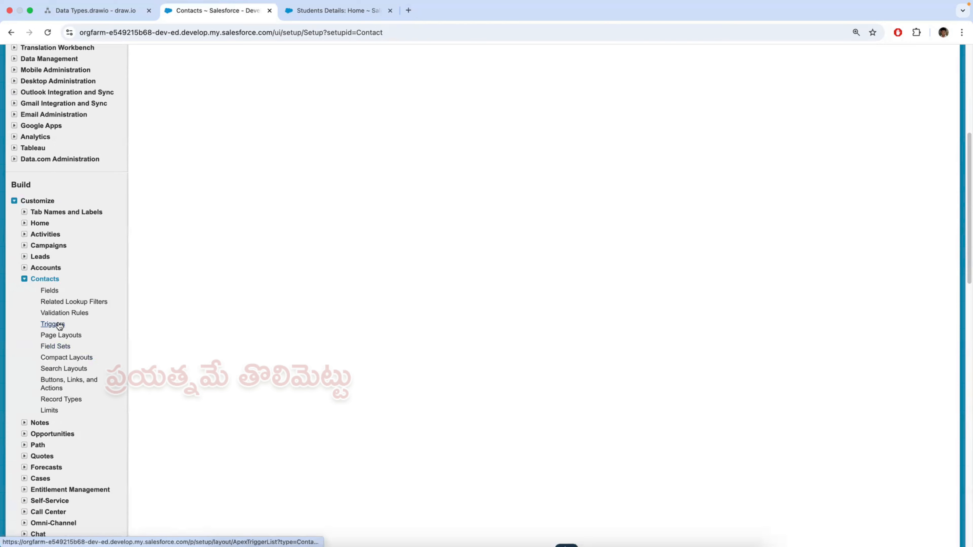
left_click(50, 291)
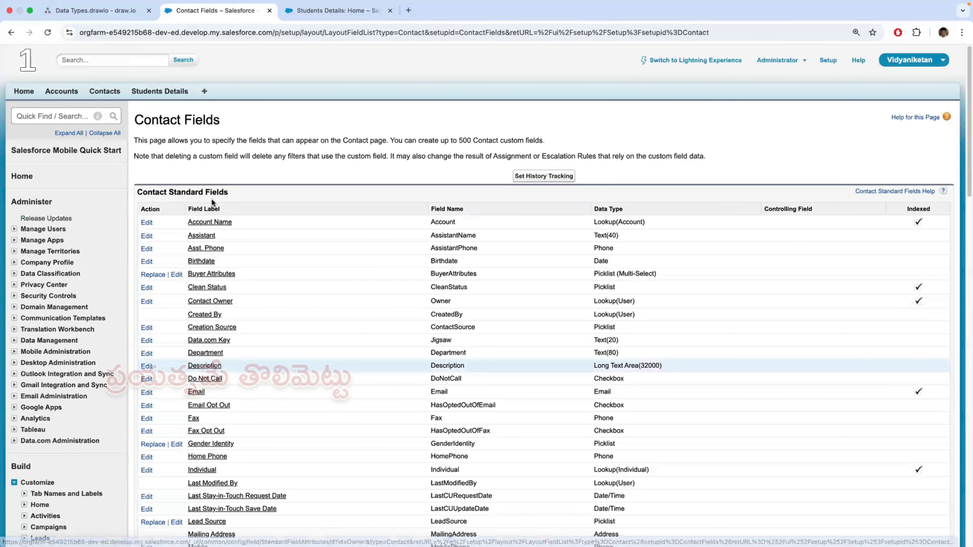
- Examine the Contact Standard Fields list, including field labels, data types and the edit and replace actions offered
left_click_drag(229, 192, 203, 193)
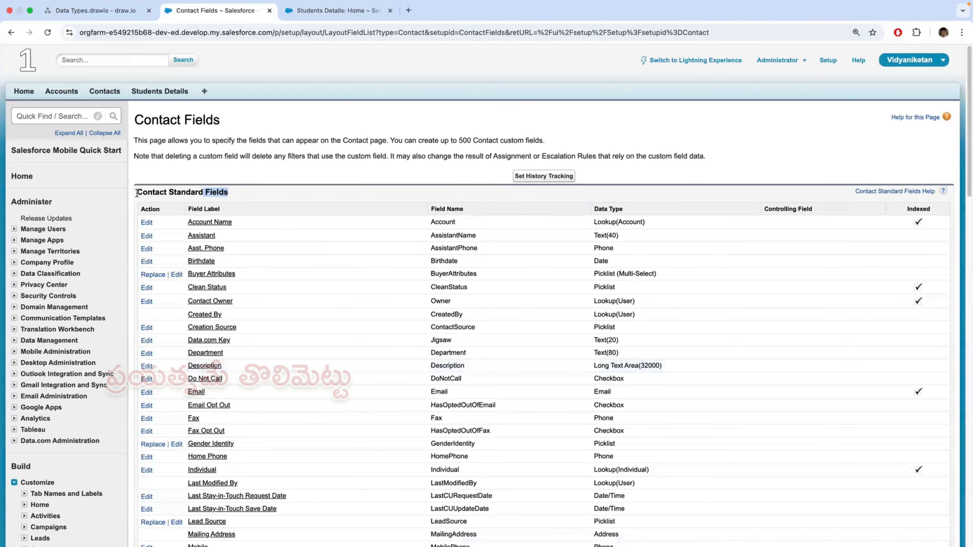
scroll(223, 437, "down", 2)
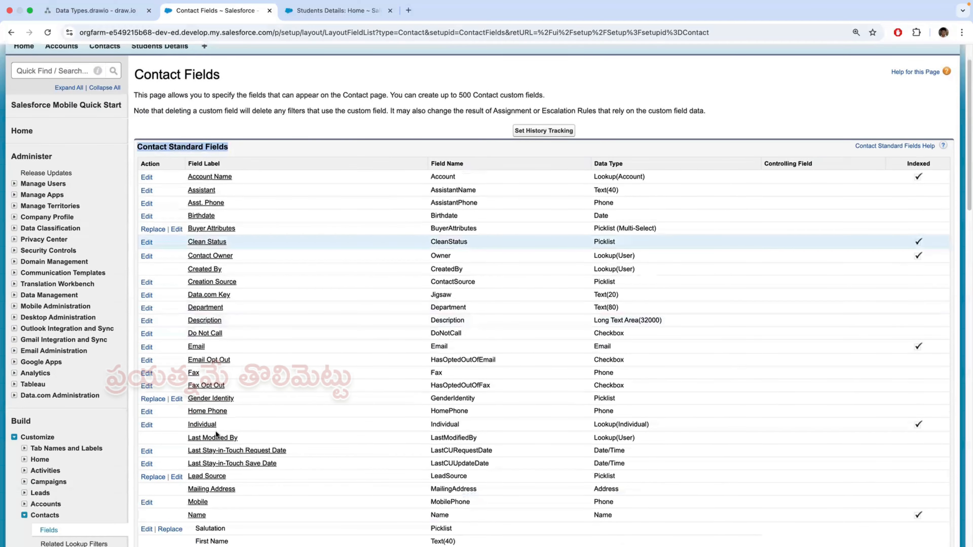
scroll(223, 439, "down", 4)
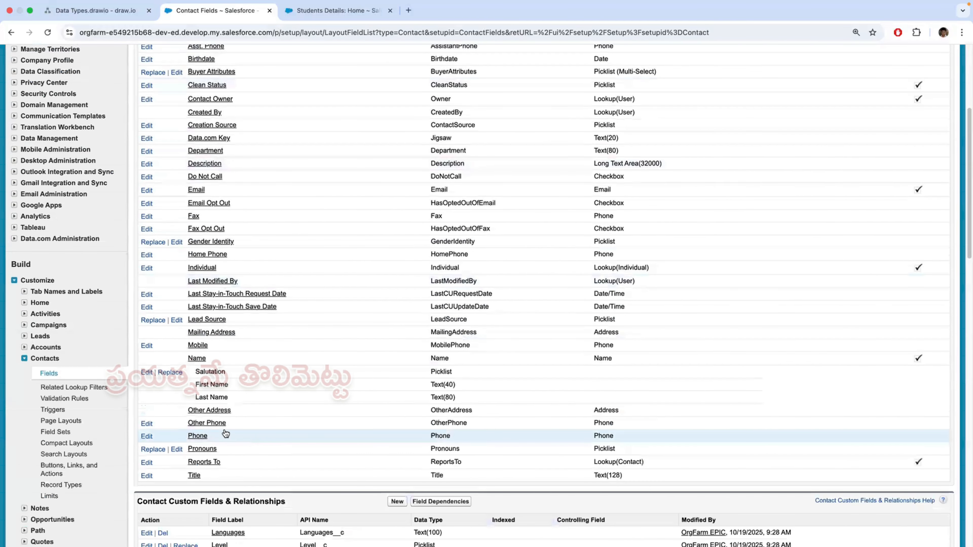
scroll(229, 414, "up", 5)
scroll(240, 291, "down", 4)
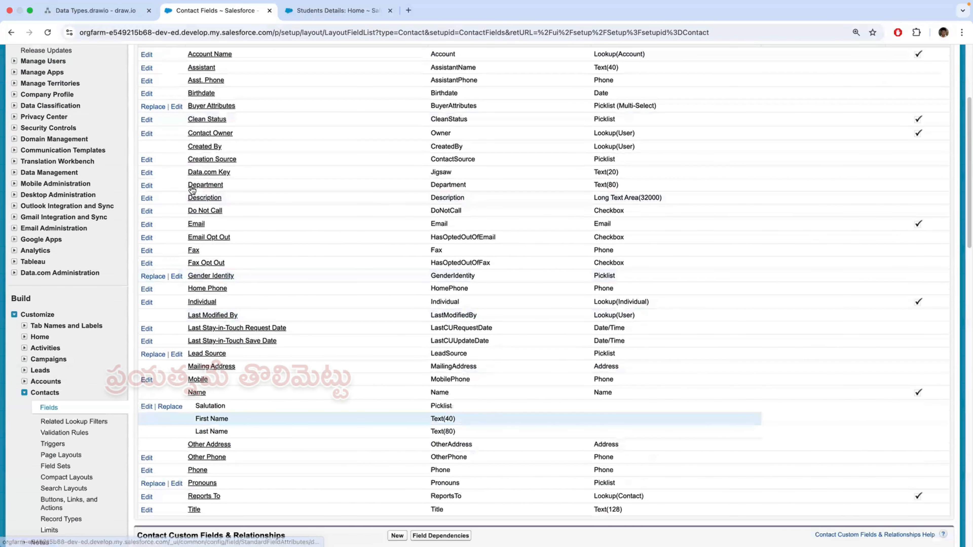
scroll(157, 236, "up", 2)
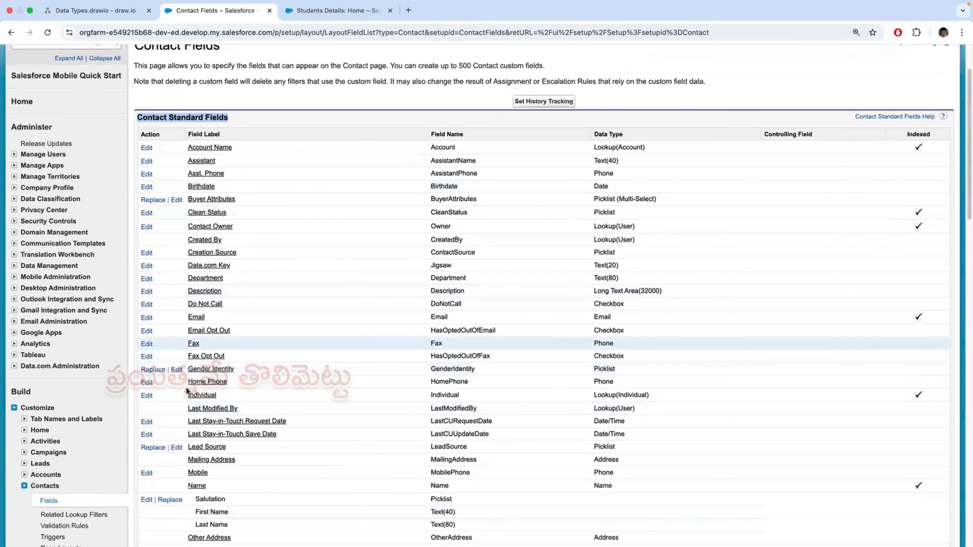
scroll(172, 351, "down", 1)
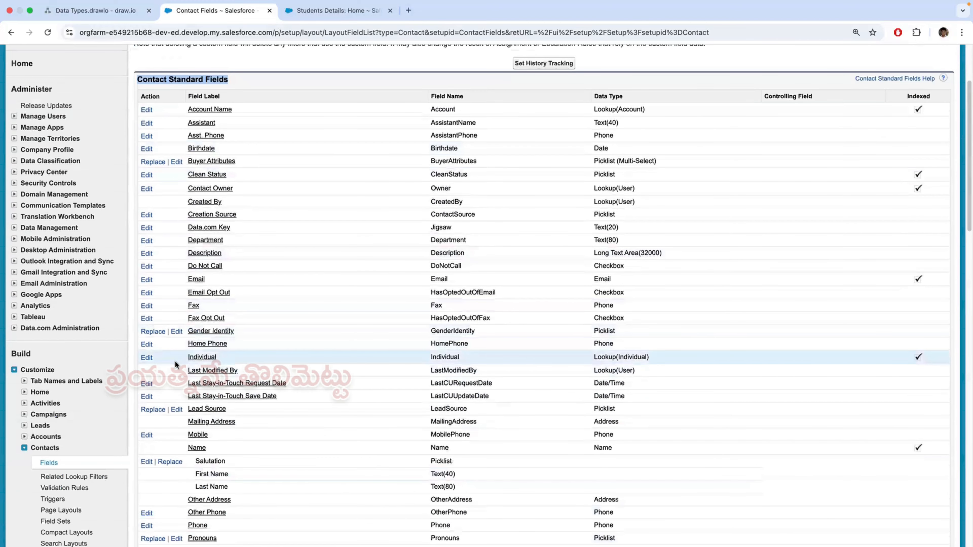
scroll(174, 365, "down", 1)
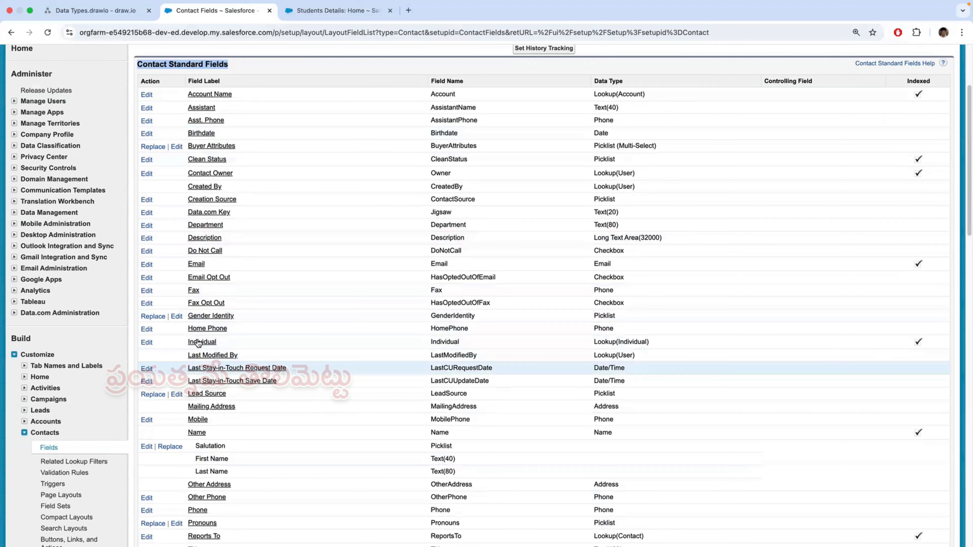
- Examine the Contact Custom Fields & Relationships section and the actions offered for Languages and Level
scroll(293, 389, "down", 10)
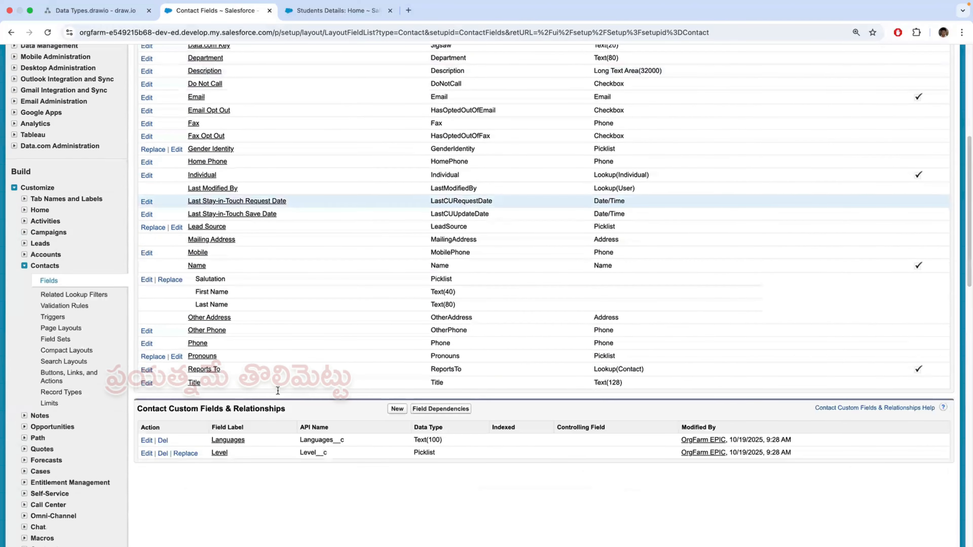
scroll(266, 440, "down", 1)
triple_click(248, 393)
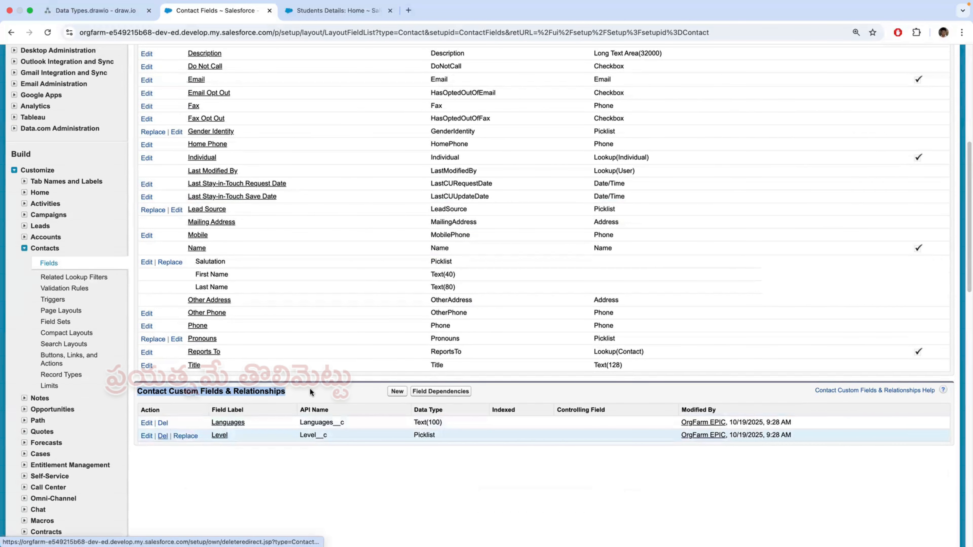
left_click(184, 397)
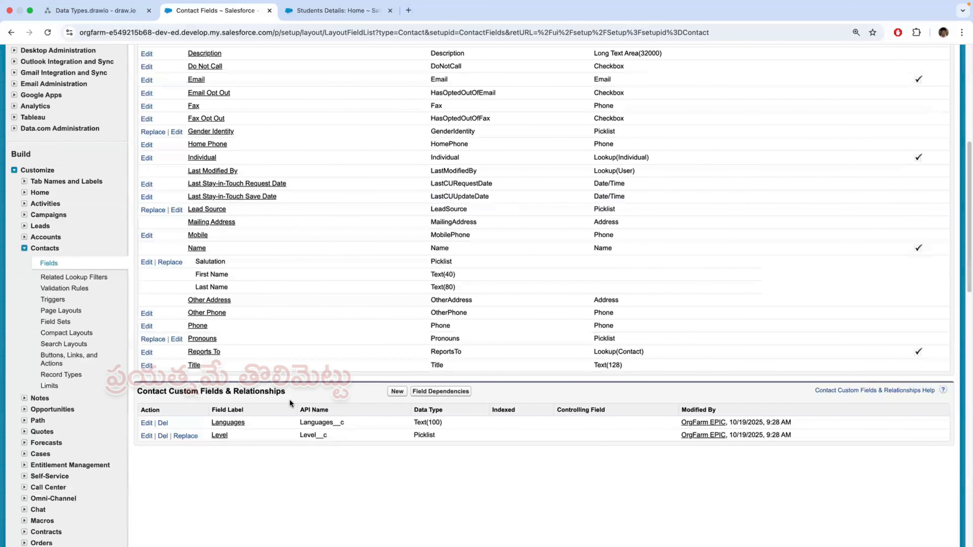
scroll(290, 398, "down", 1)
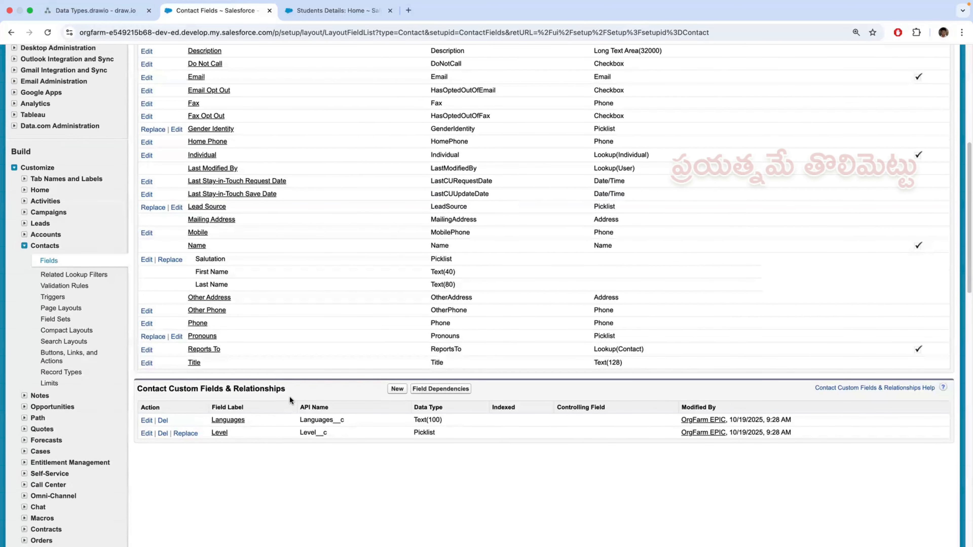
scroll(289, 396, "down", 3)
- Open a blank new account form and review its account, address, additional and description fields
scroll(290, 394, "up", 10)
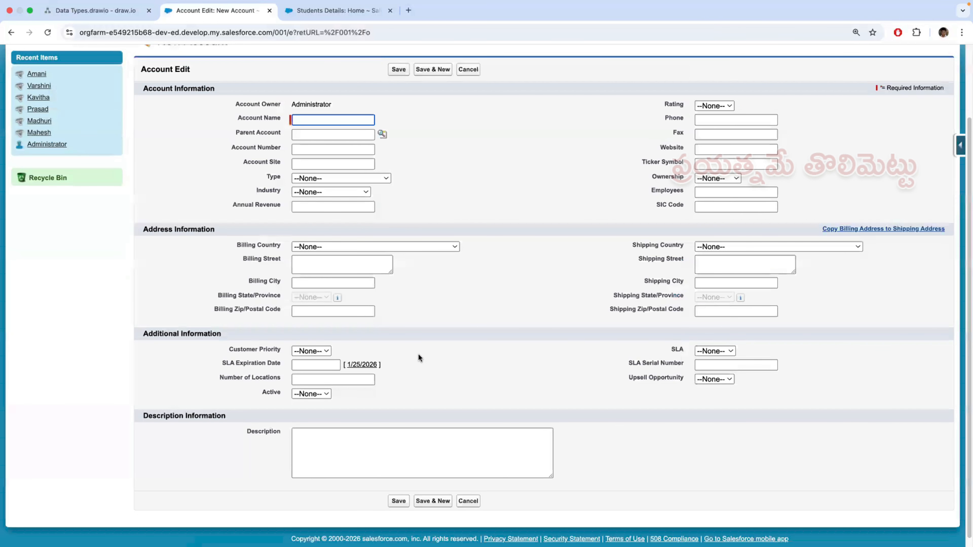
scroll(342, 221, "up", 3)
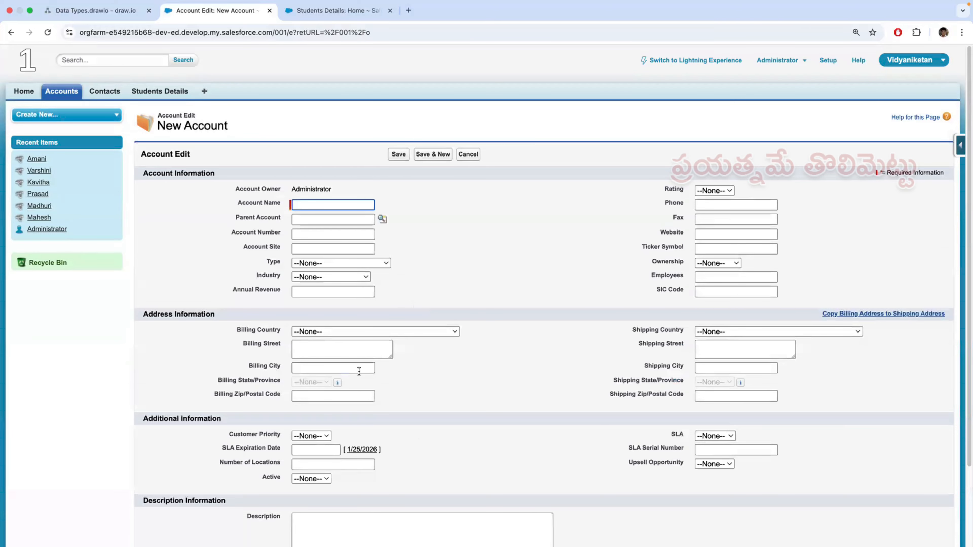
scroll(69, 95, "down", 3)
scroll(69, 95, "up", 3)
- Open a blank new Student Details record form and review its fields
left_click(174, 93)
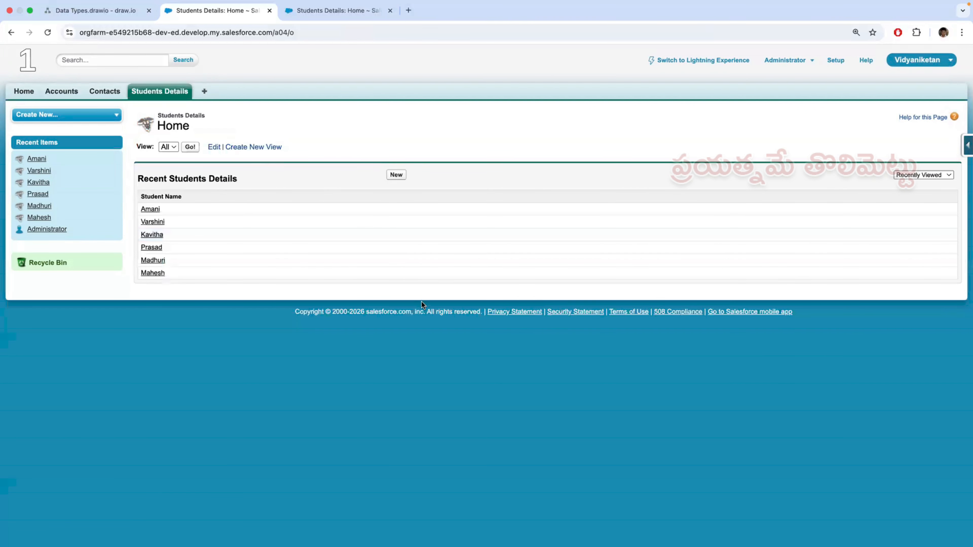
scroll(421, 337, "down", 5)
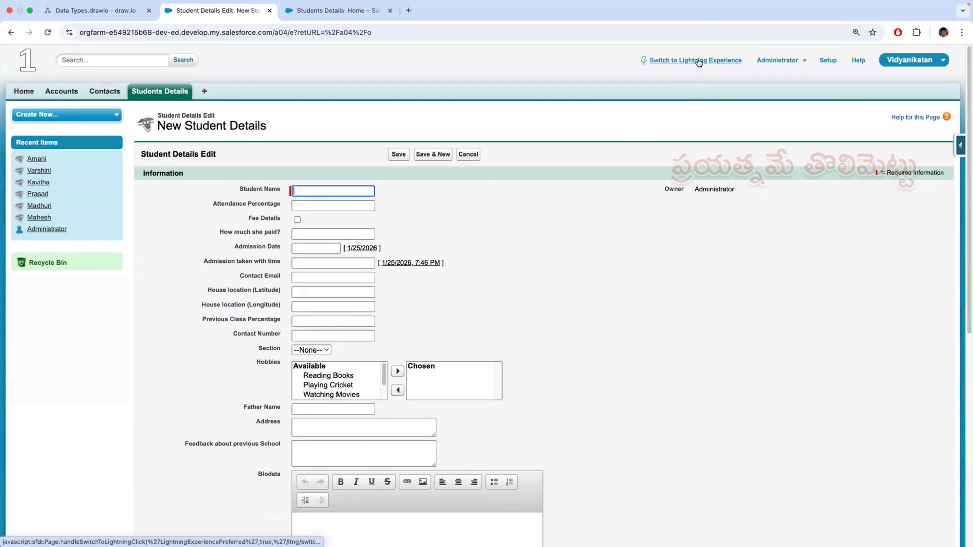
- Return to Salesforce Classic and expand the quick-access Force.com menu on the Students Details home page
left_click(721, 160)
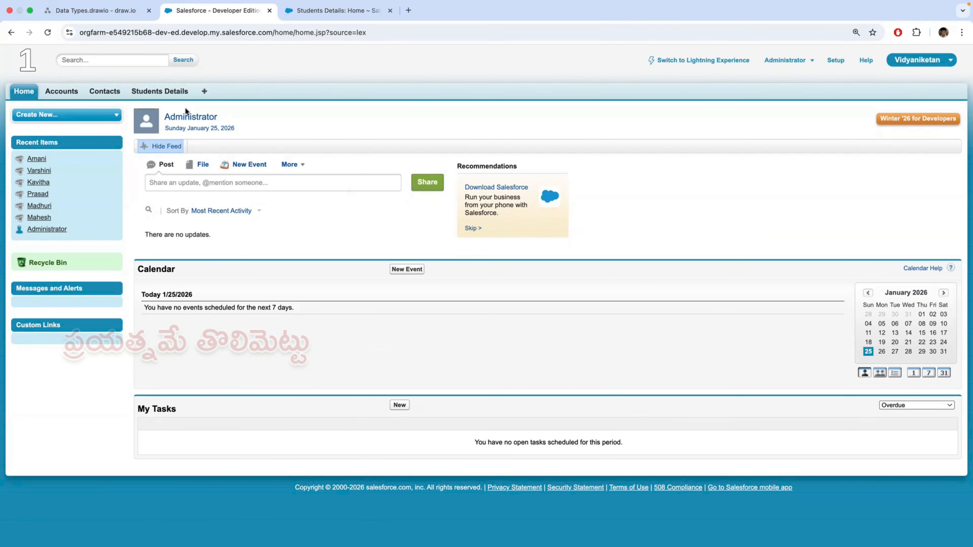
left_click(172, 92)
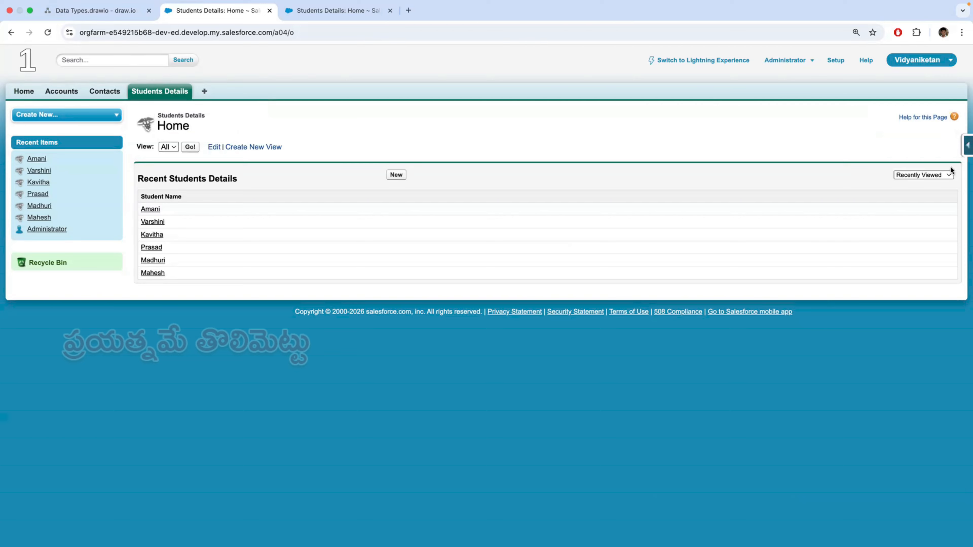
left_click(966, 149)
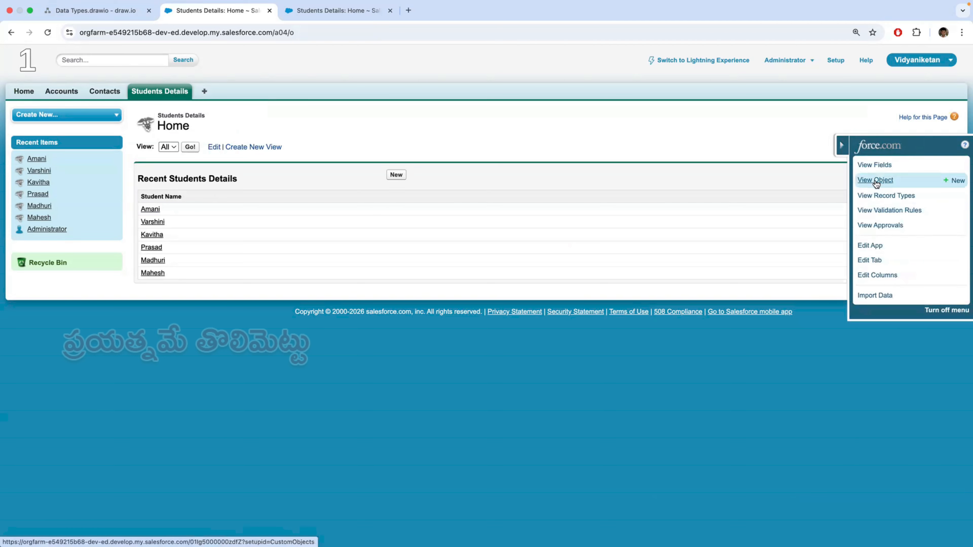
- In the second Students Details browser tab, open the Student Details object definition from the custom objects list in Setup
left_click(347, 16)
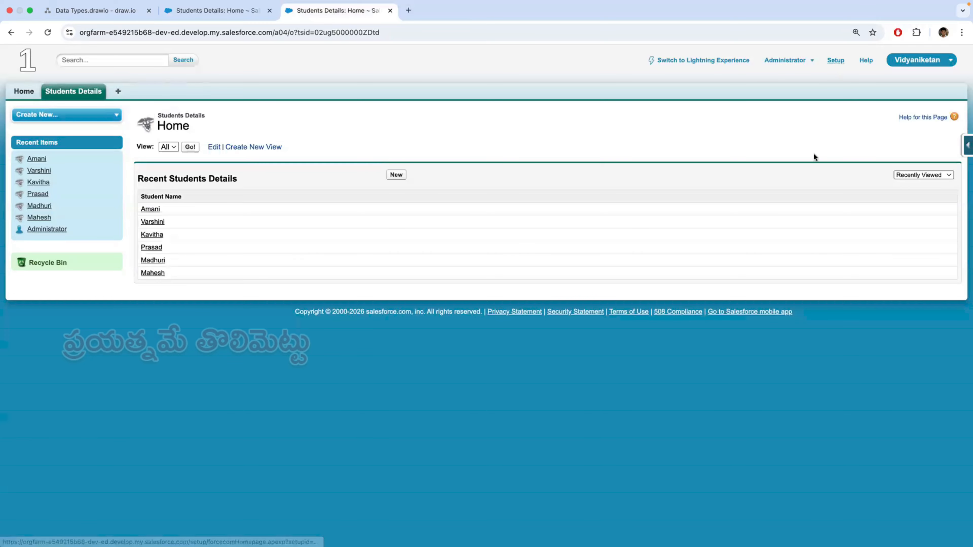
scroll(153, 295, "down", 7)
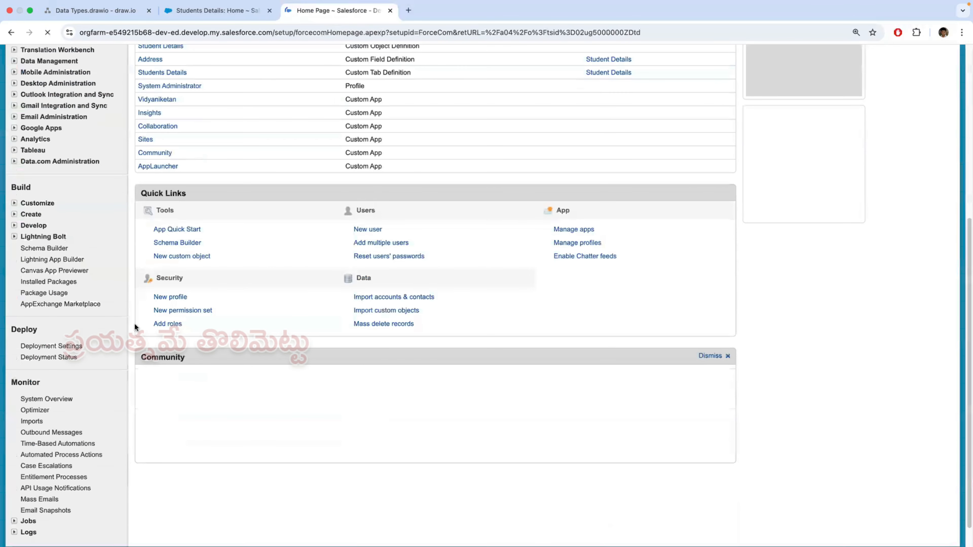
scroll(135, 328, "down", 1)
left_click(32, 187)
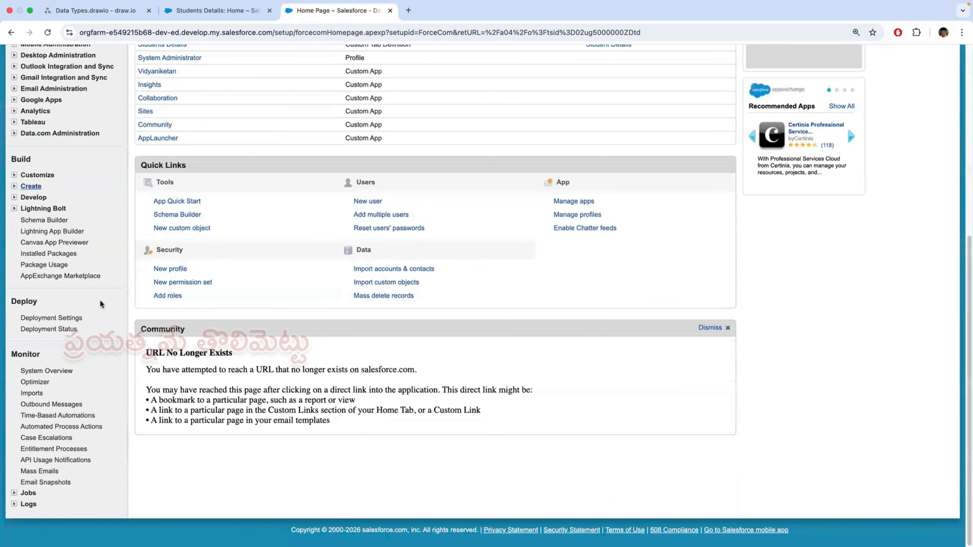
scroll(141, 336, "down", 6)
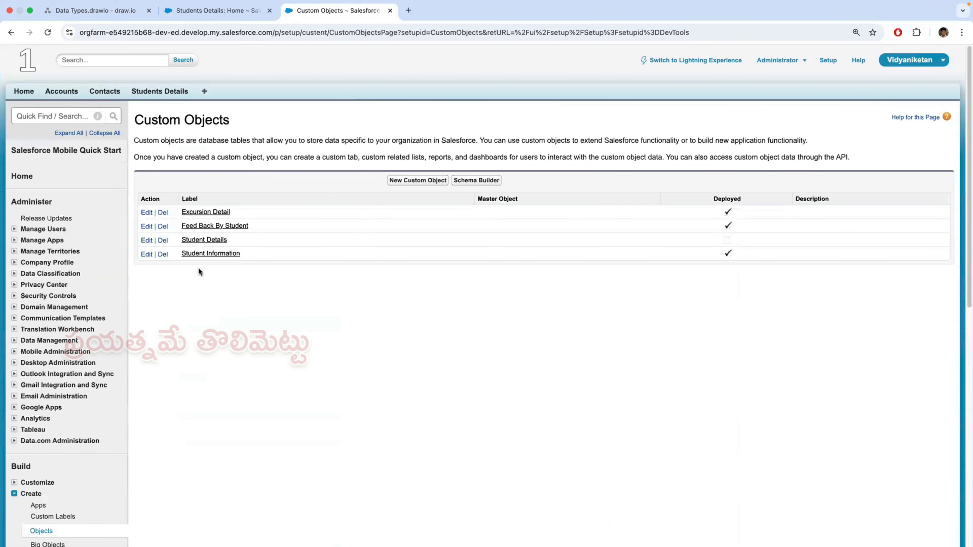
left_click(204, 240)
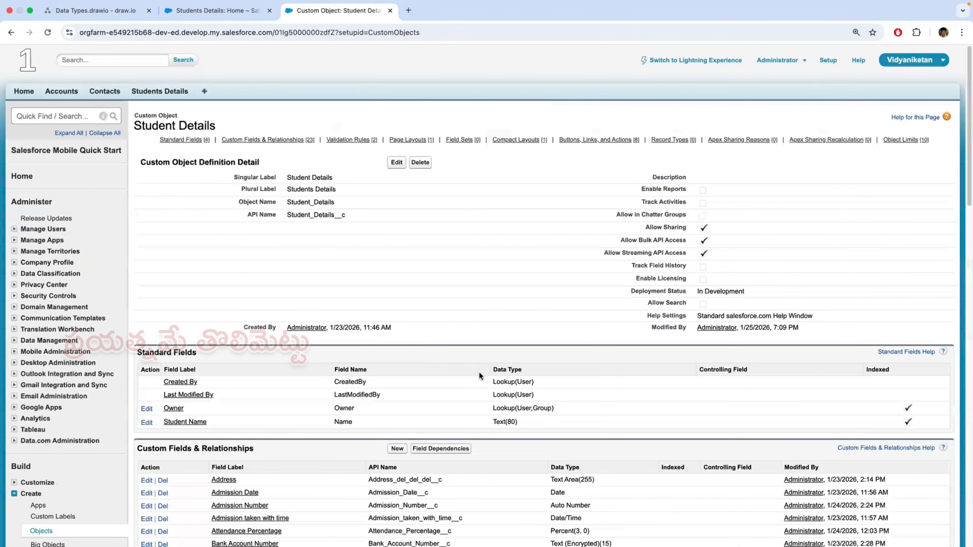
- Review the Student Details object definition, including its standard fields, custom fields, validation rules and page layouts
scroll(479, 360, "down", 1)
scroll(486, 373, "down", 15)
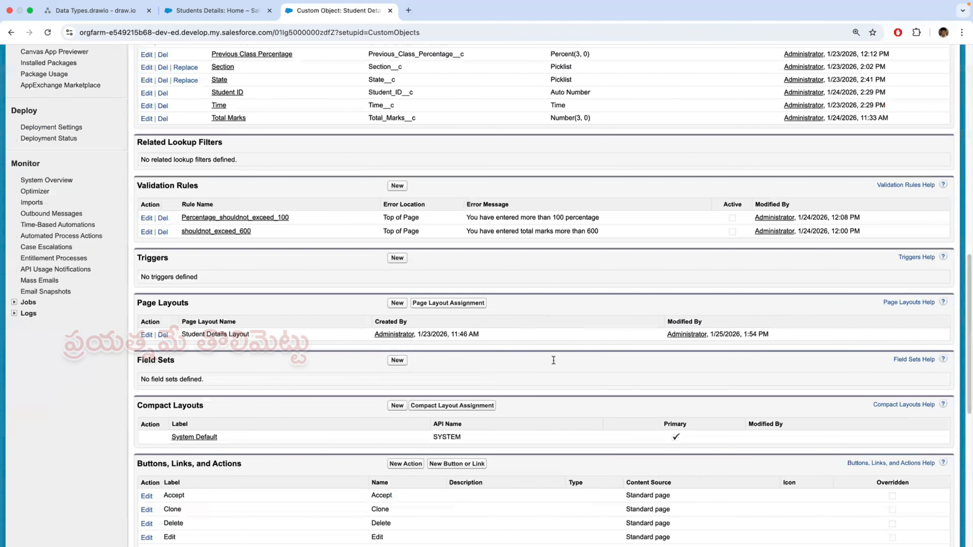
scroll(551, 364, "up", 10)
scroll(552, 364, "up", 5)
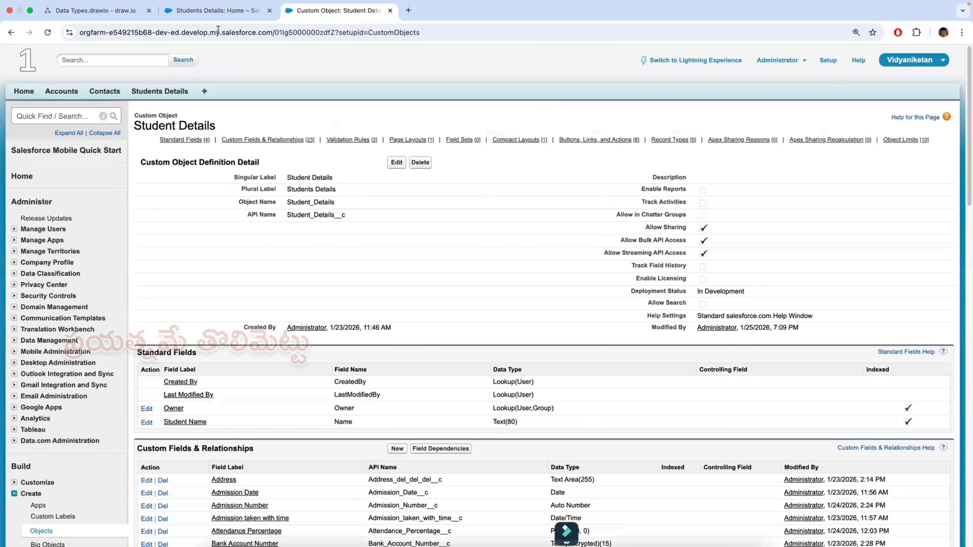
key("ctrl+shift+Tab")
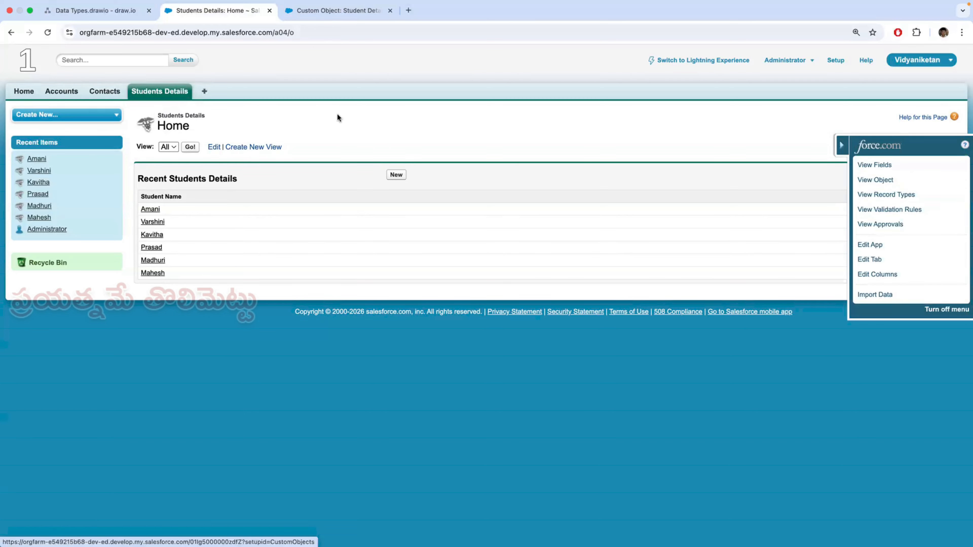
key("ctrl+Tab")
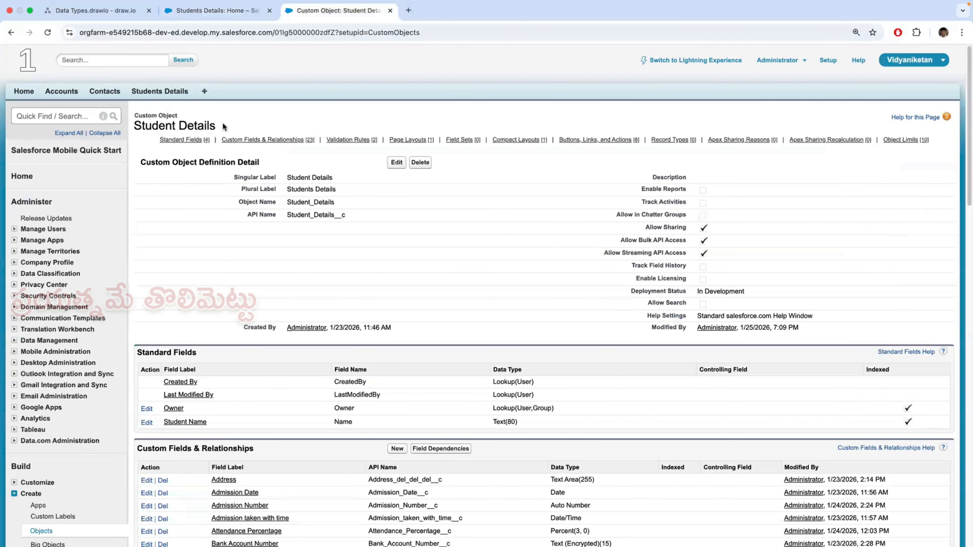
left_click_drag(222, 123, 204, 126)
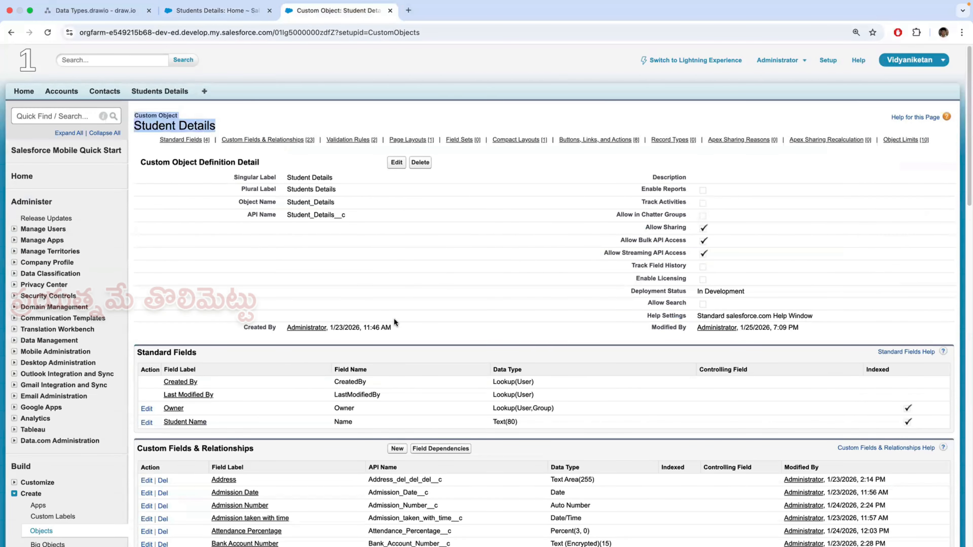
scroll(393, 312, "down", 3)
scroll(419, 333, "up", 3)
- Open the Student Details object definition from the Students Details home page with the quick-access View Object link and review its fields
key("ctrl+shift+Tab")
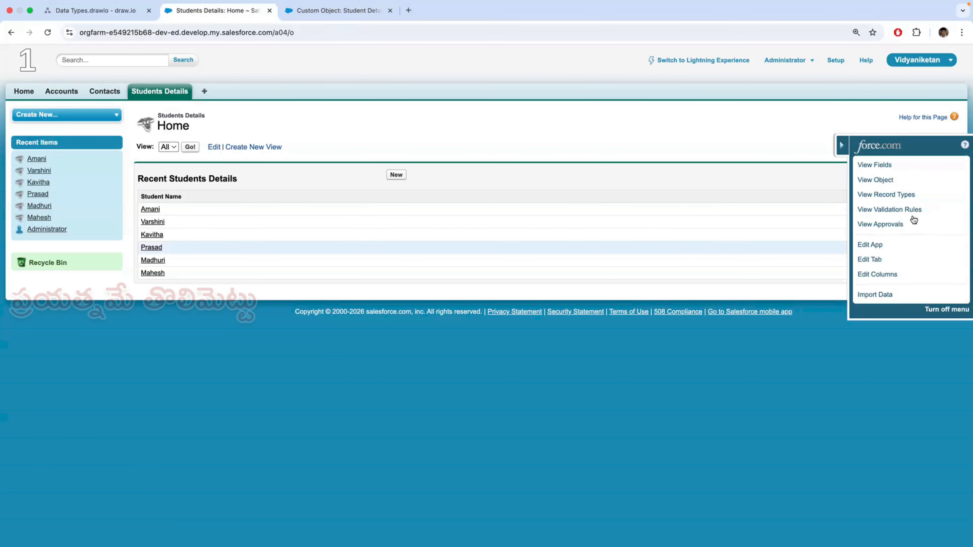
left_click(875, 180)
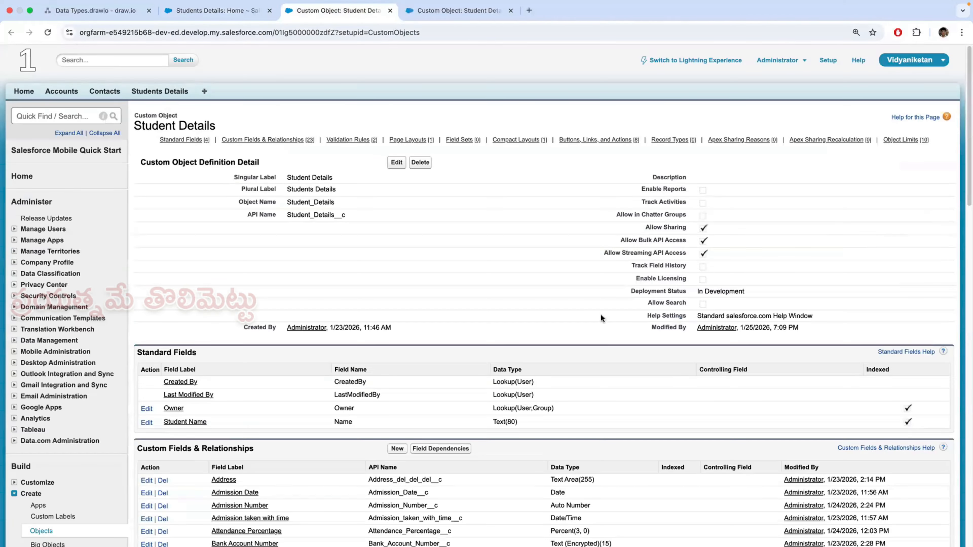
scroll(603, 314, "down", 6)
scroll(603, 318, "up", 1)
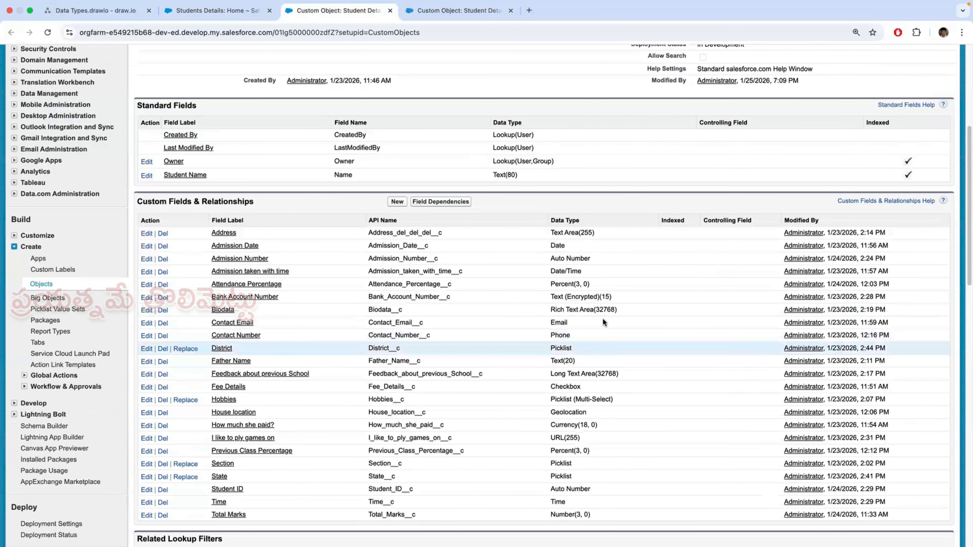
scroll(605, 345, "up", 6)
scroll(497, 141, "down", 7)
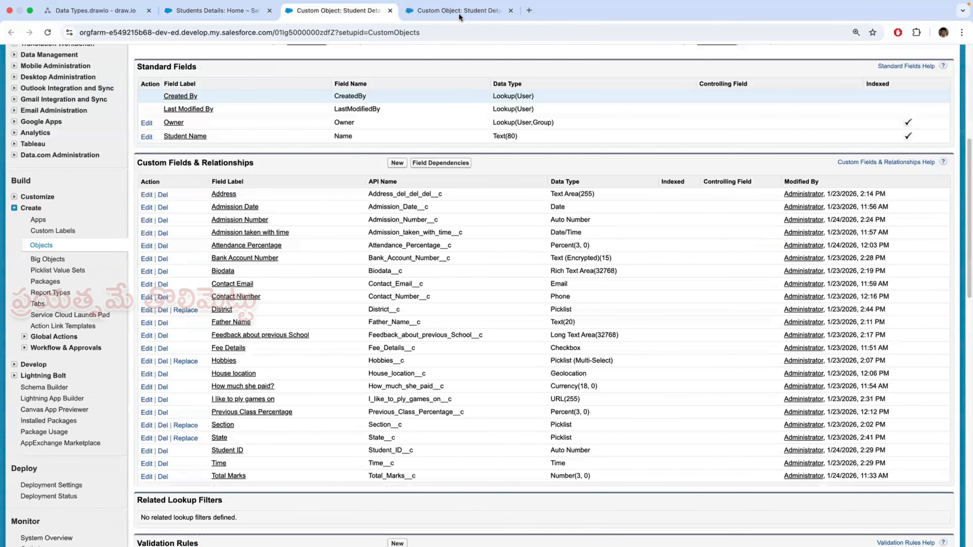
- Compare the Student Details definition reached through View Object with the one reached through Setup, and close the View Object copy
scroll(522, 275, "up", 7)
scroll(546, 308, "down", 5)
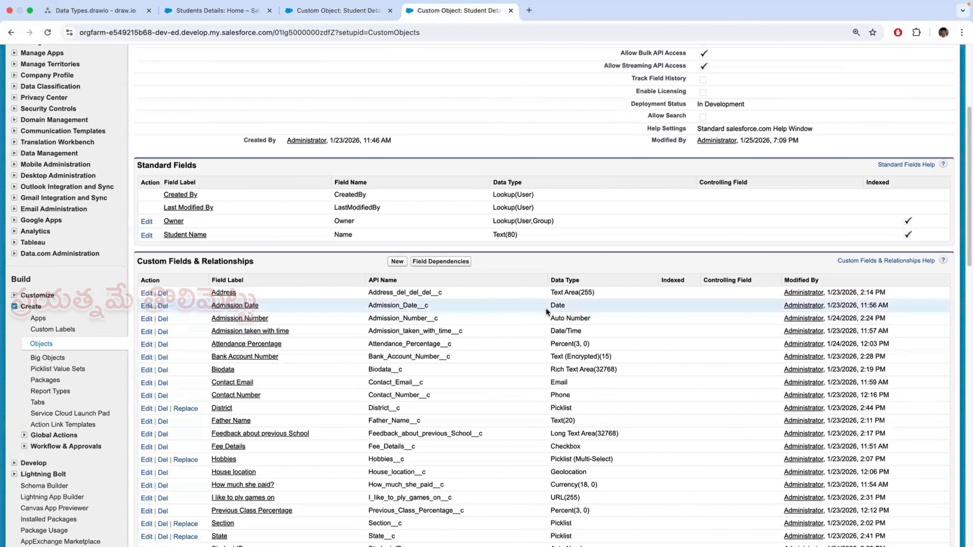
left_click(339, 11)
scroll(442, 308, "down", 7)
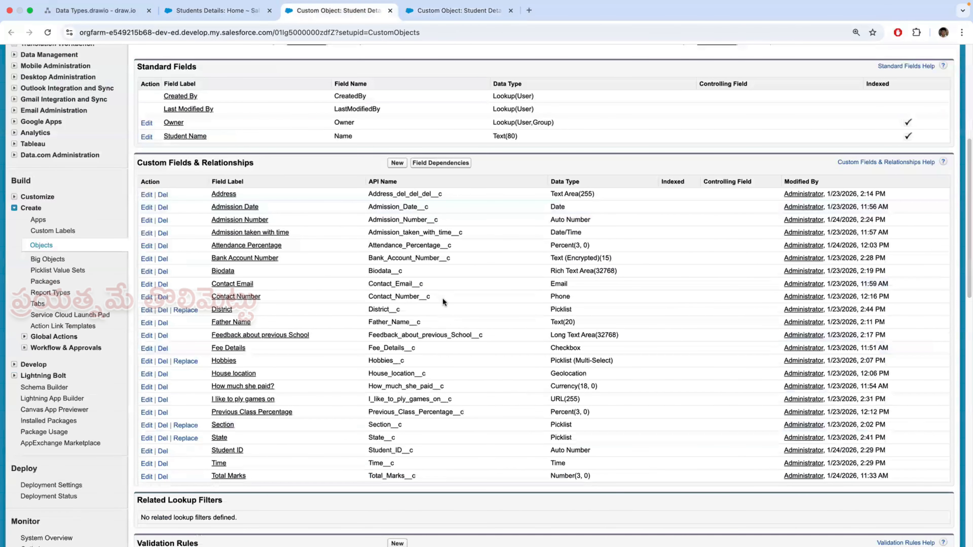
scroll(498, 318, "down", 12)
scroll(627, 318, "up", 19)
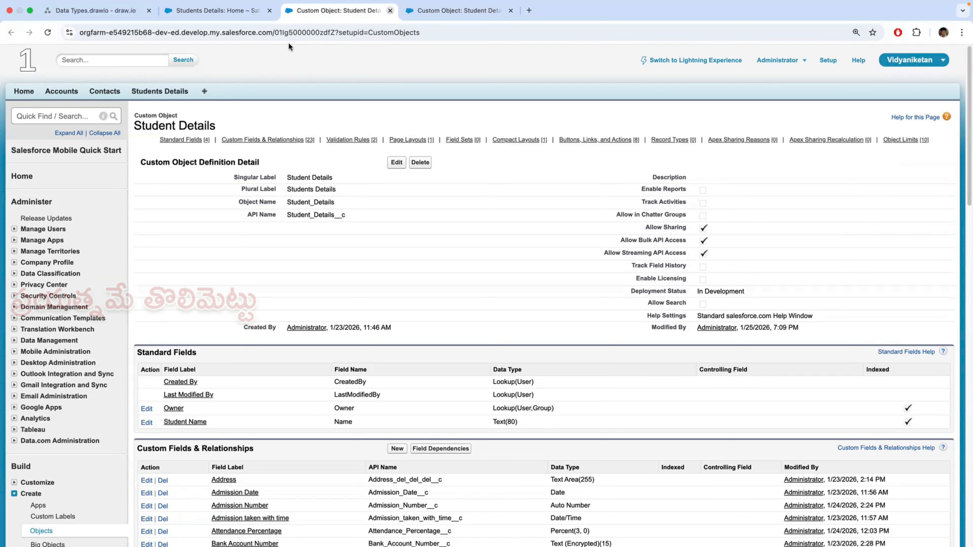
key("super+w")
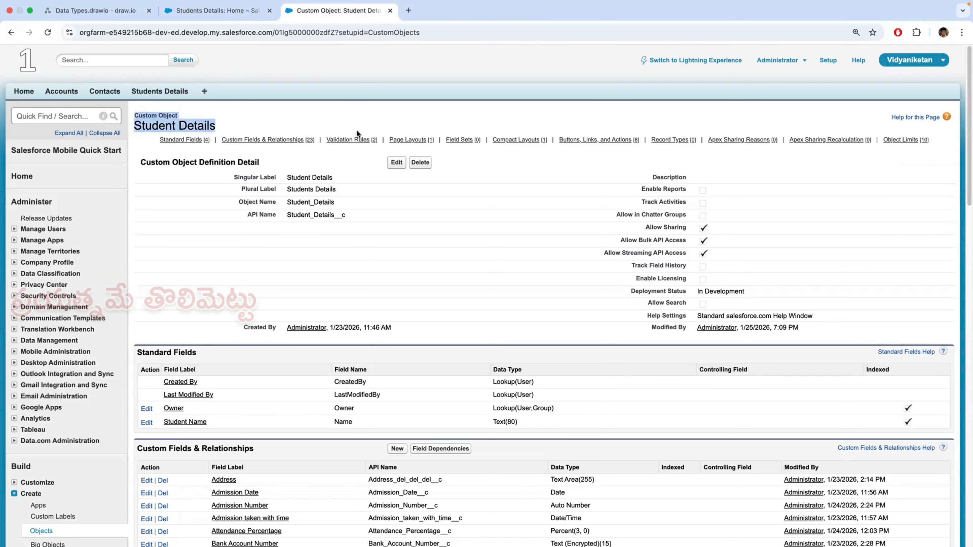
- In the second Students Details browser tab, reopen the Student Details object definition from the custom objects in Setup
key("ctrl+shift+Tab")
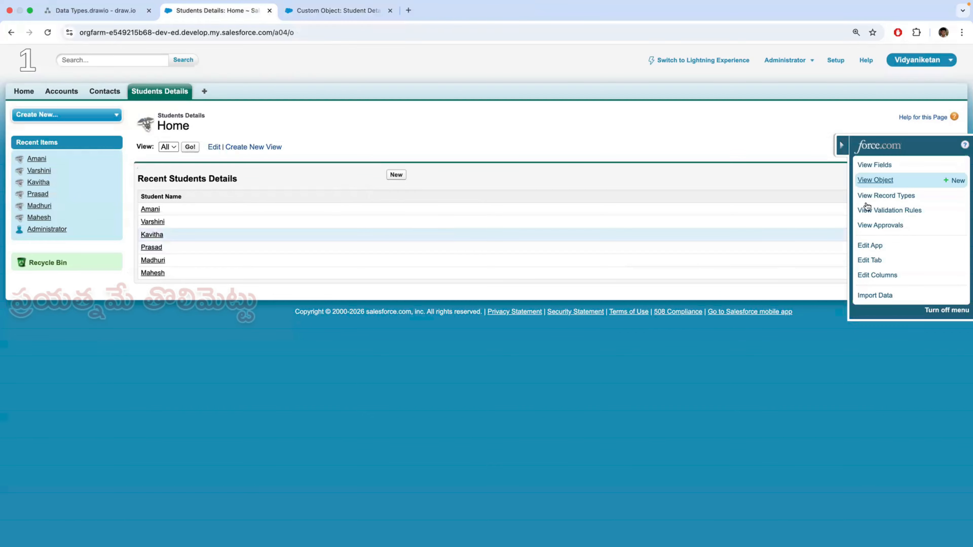
left_click(341, 17)
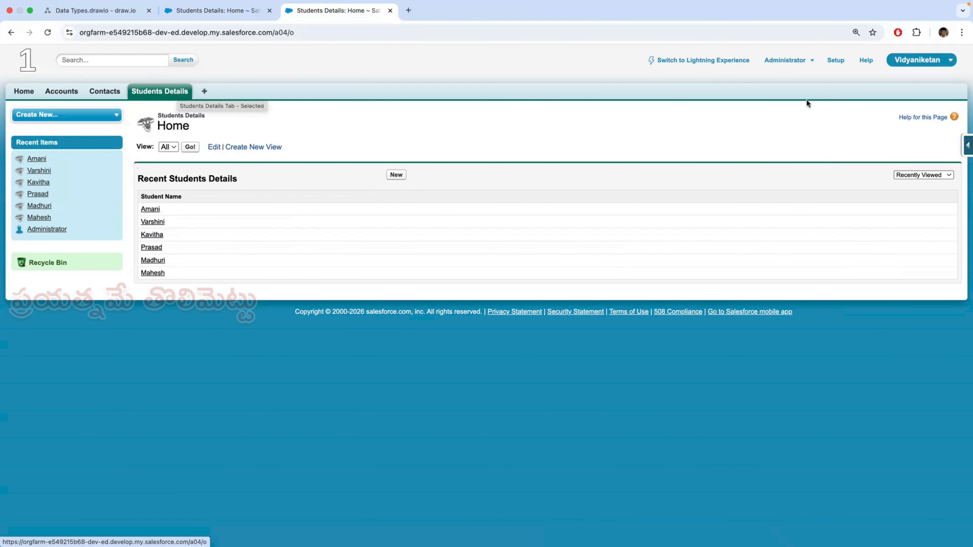
left_click(835, 62)
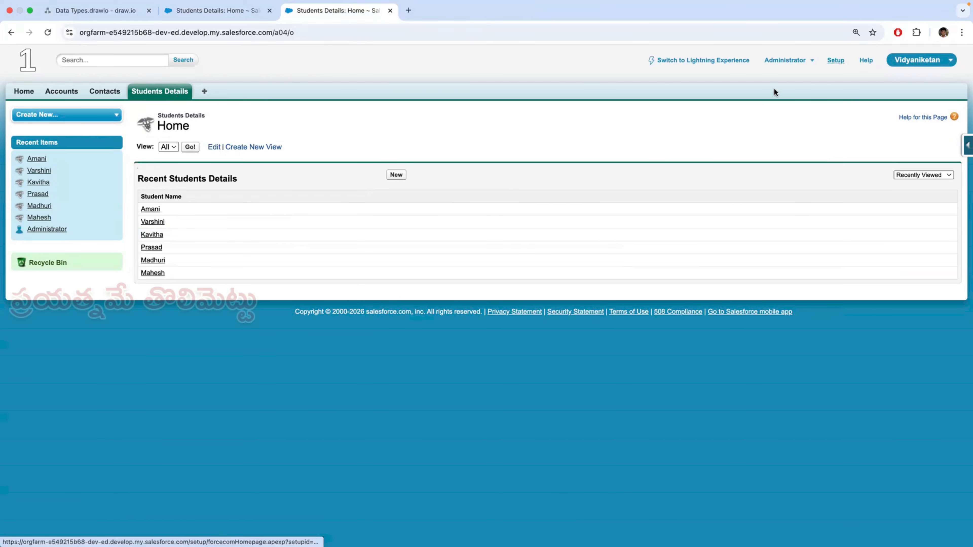
scroll(104, 340, "down", 4)
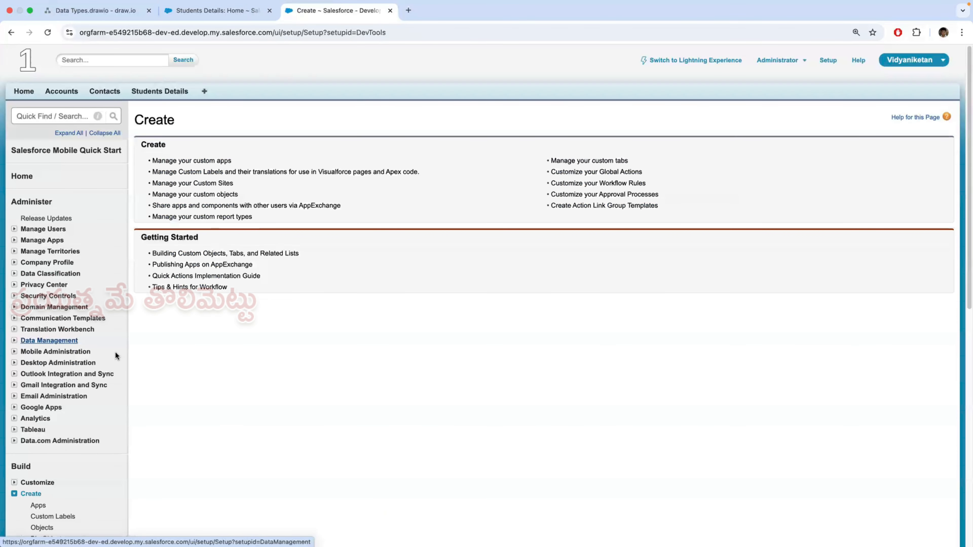
scroll(99, 337, "down", 5)
scroll(58, 284, "down", 1)
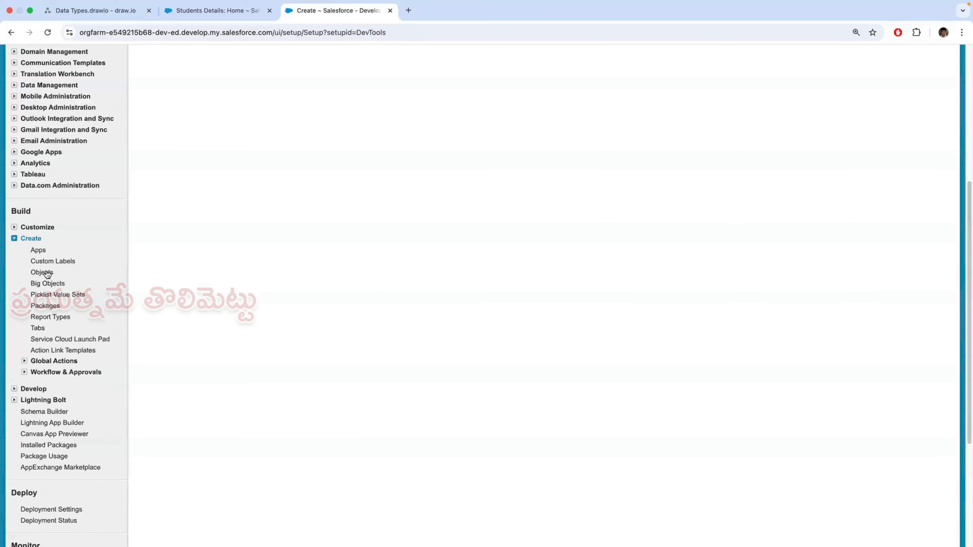
left_click(42, 272)
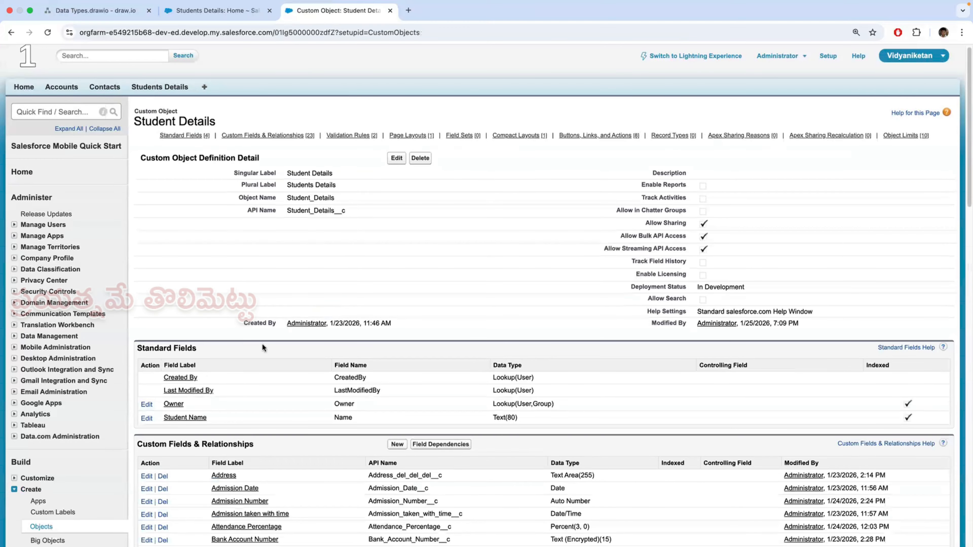
- Open the deletion confirmation for the Address custom field and close it without deleting the field
scroll(230, 307, "down", 5)
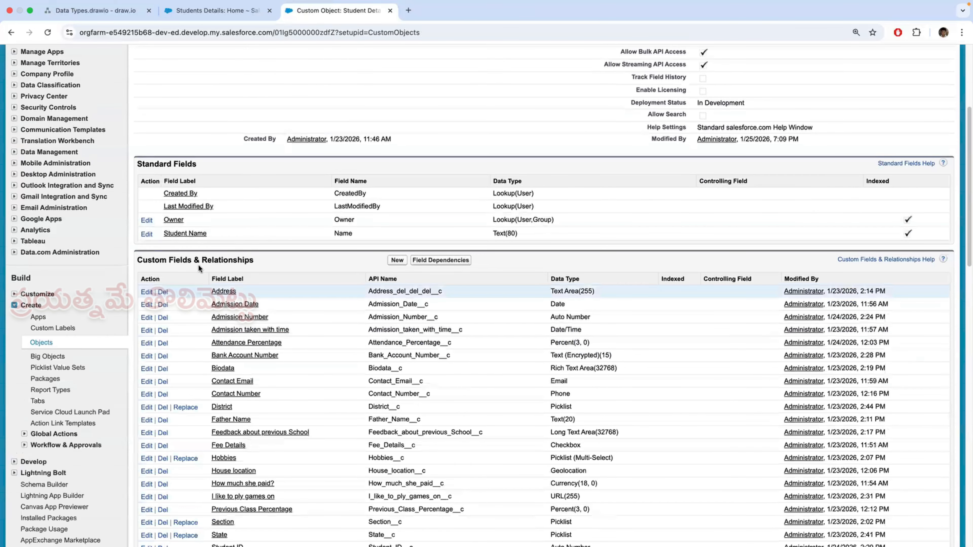
scroll(171, 243, "down", 2)
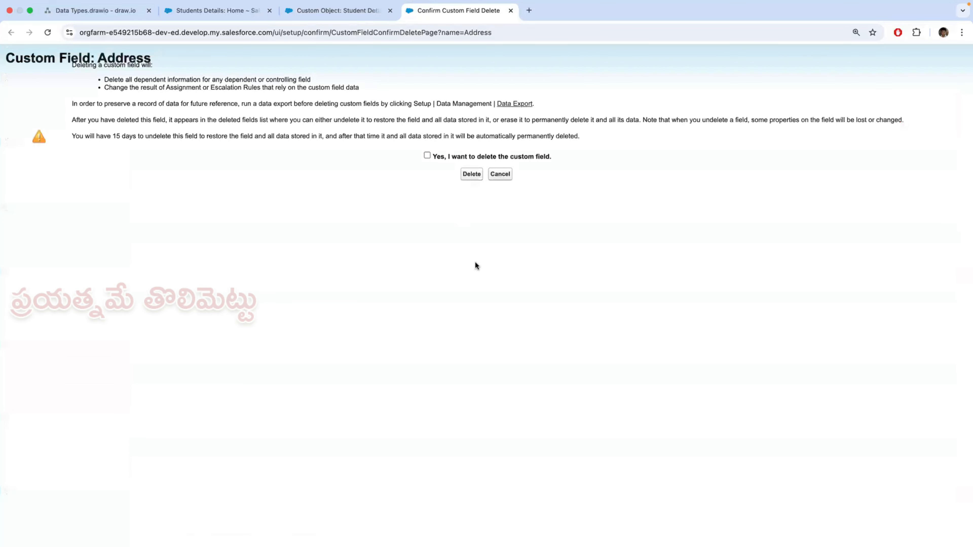
key("super+w")
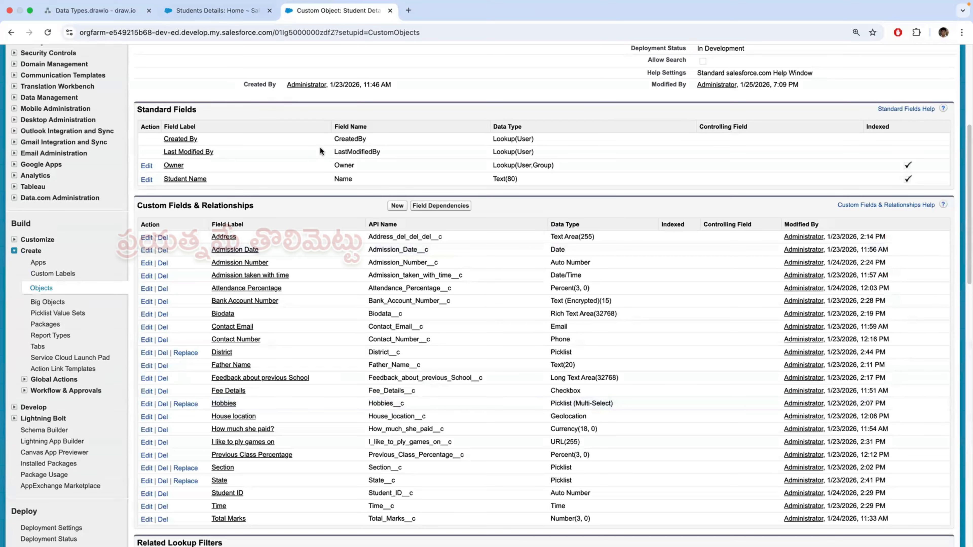
- Open the Student Details custom fields from the object's home page with the quick-access View Fields link, review them and close that page
key("ctrl+shift+Tab")
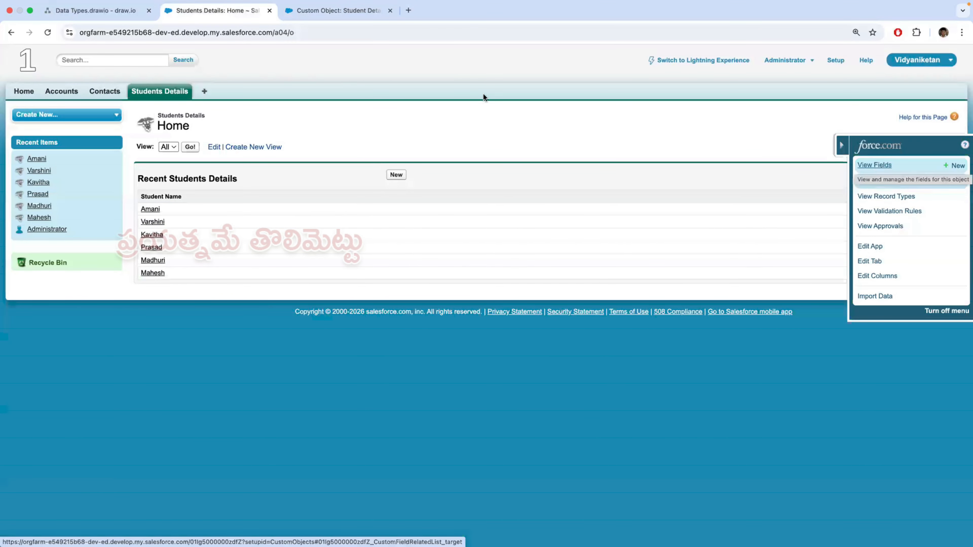
left_click(338, 10)
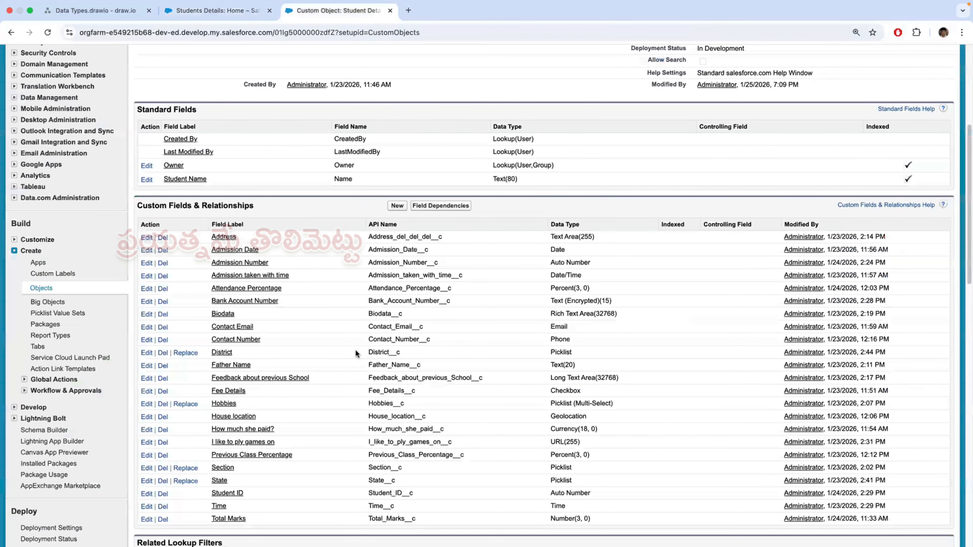
left_click(224, 9)
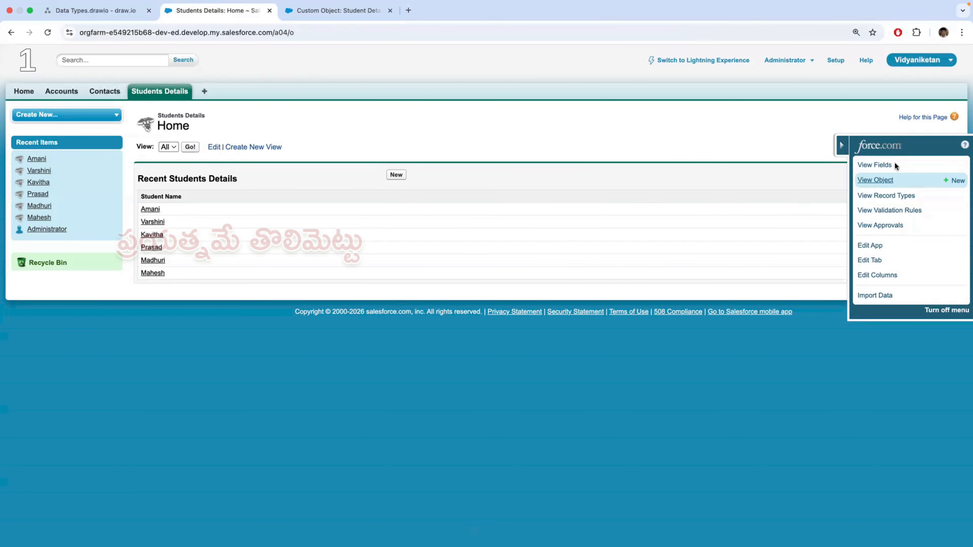
left_click(874, 165)
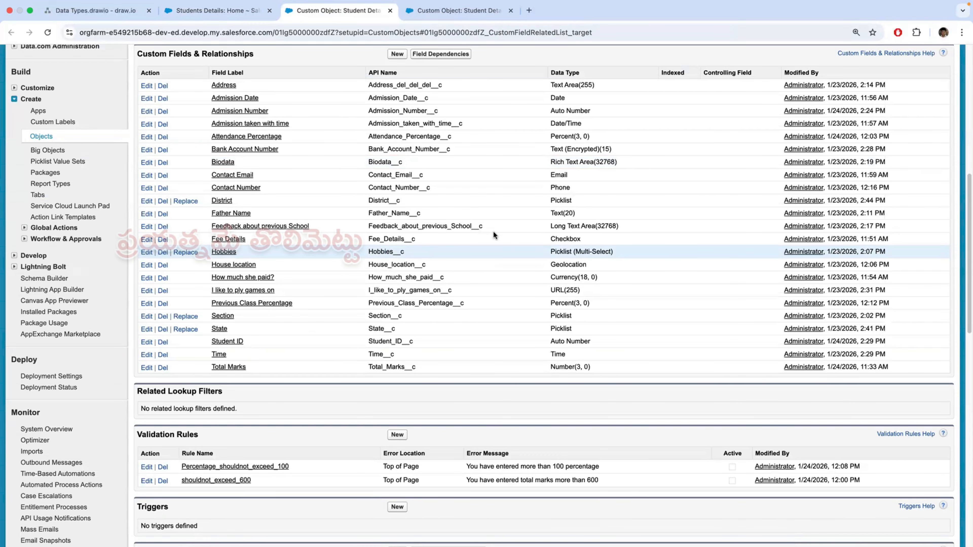
scroll(261, 146, "up", 1)
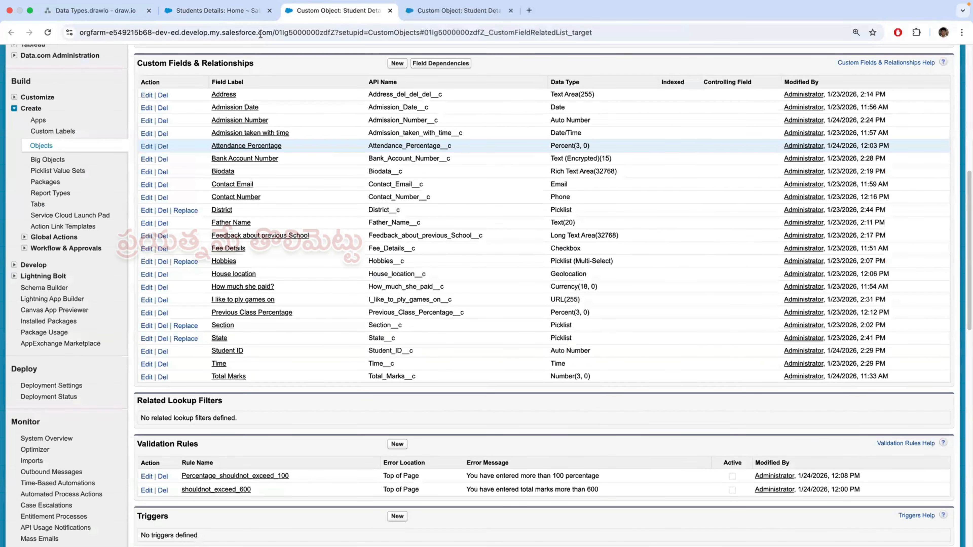
left_click(240, 15)
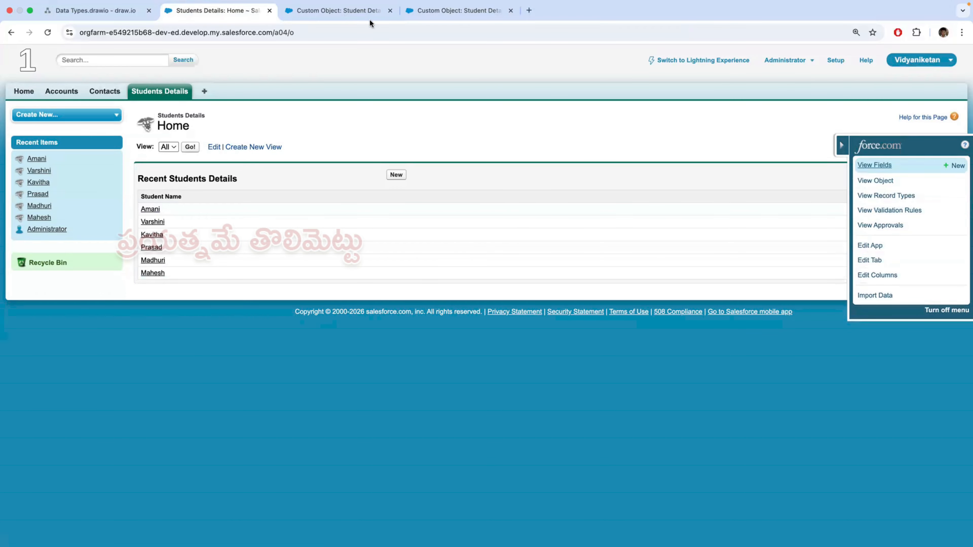
left_click(385, 14)
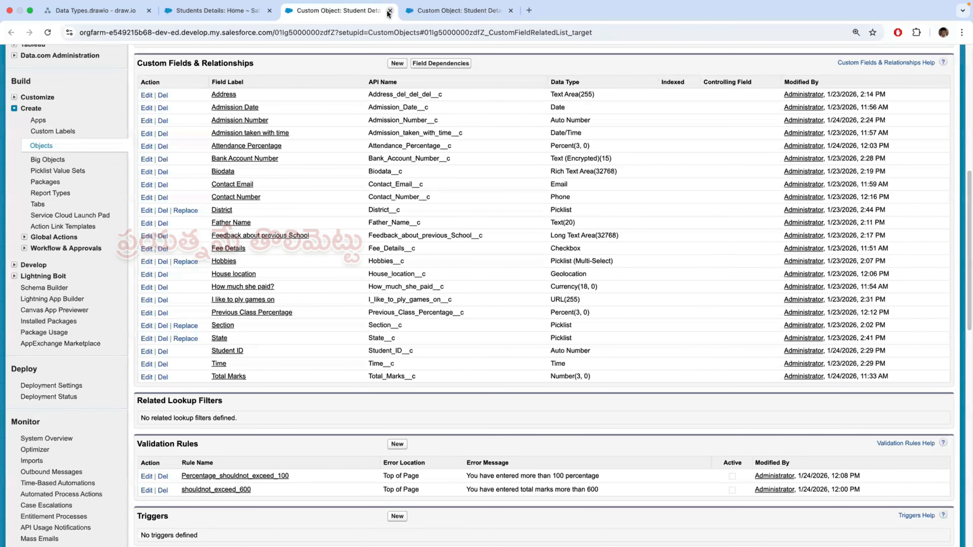
left_click(389, 11)
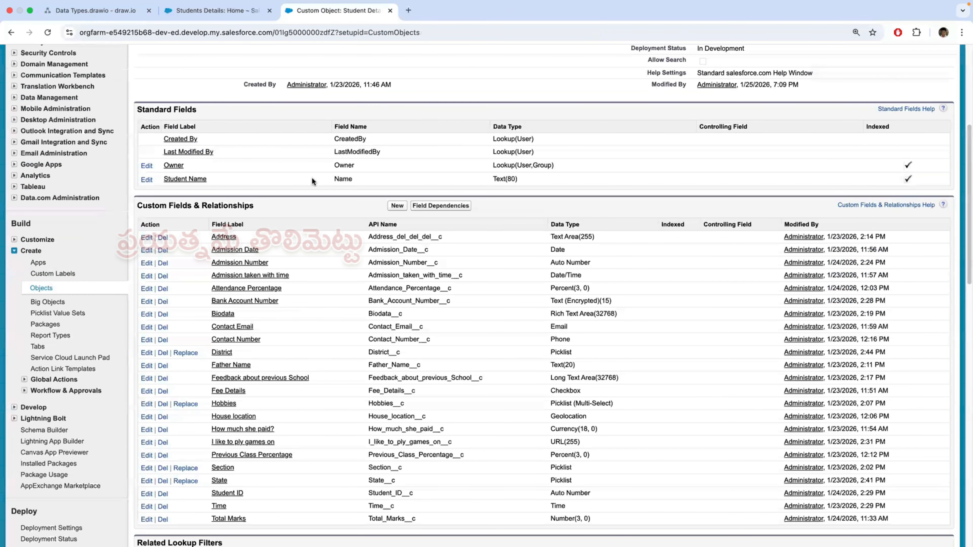
- Open the Vidyaniketan custom app for editing from the apps list in Setup
scroll(219, 195, "up", 4)
scroll(434, 152, "up", 3)
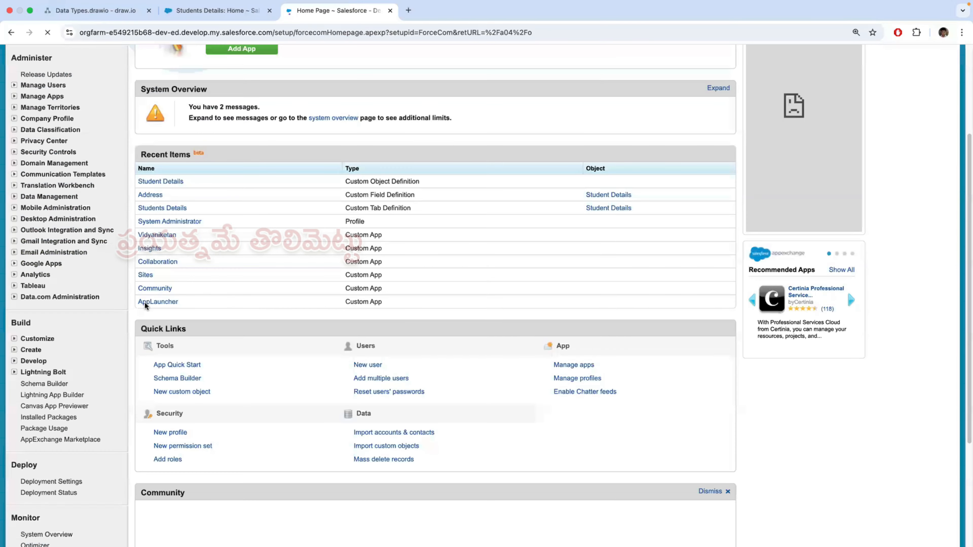
scroll(36, 190, "down", 4)
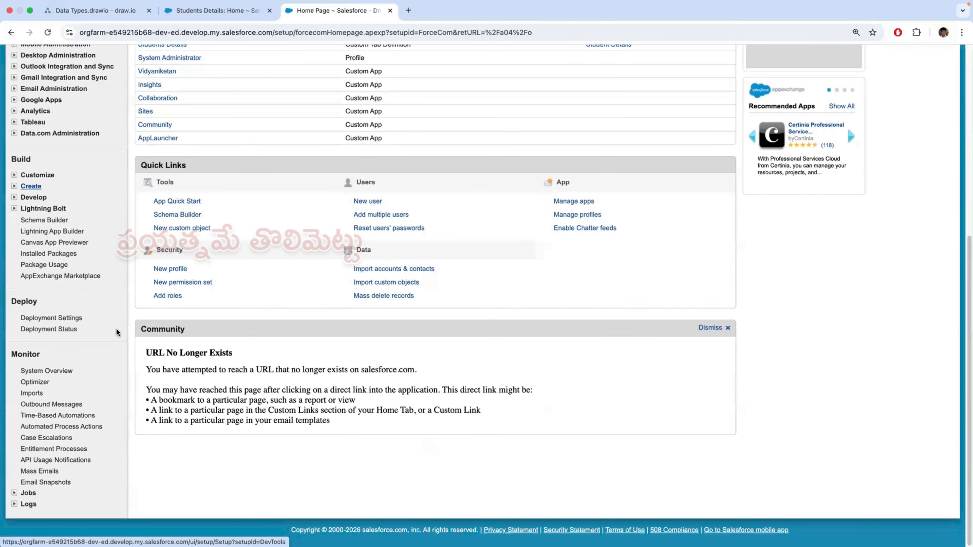
left_click(33, 187)
scroll(216, 333, "down", 2)
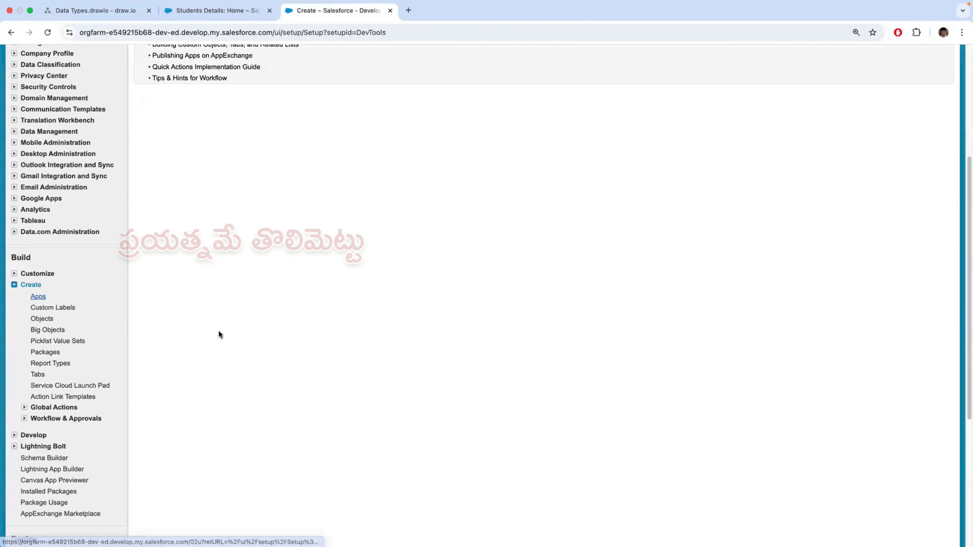
scroll(149, 289, "down", 3)
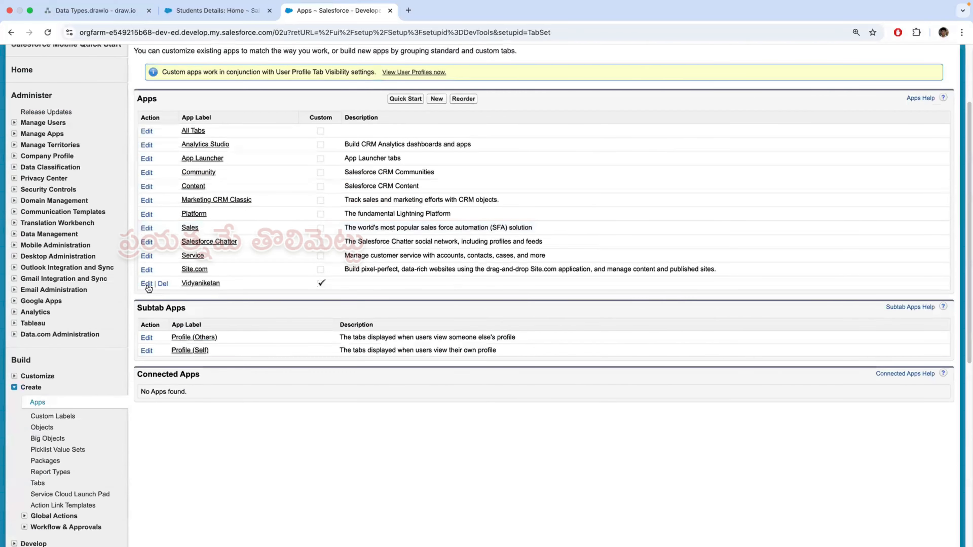
left_click(147, 284)
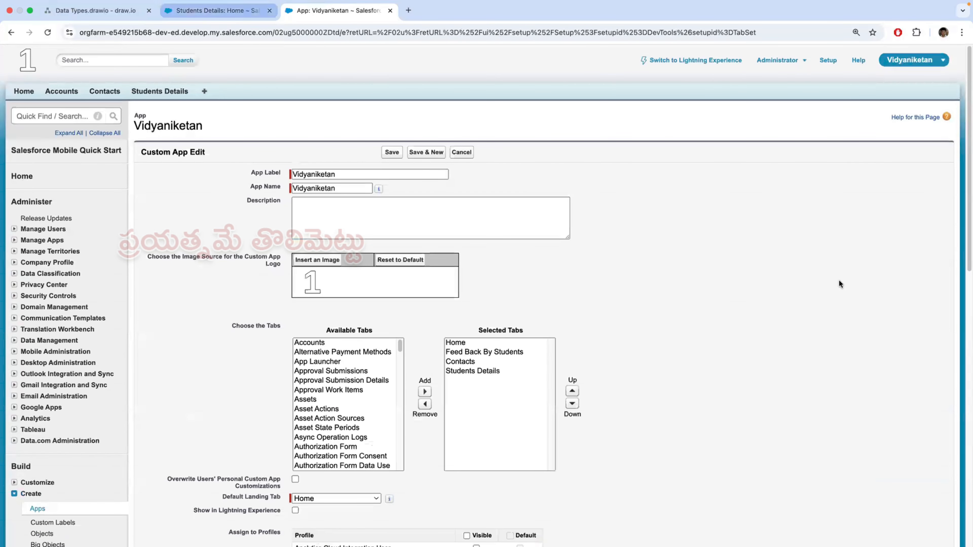
- Open the Vidyaniketan app with the quick-access Edit App link from the Students Details home page and compare it with the page opened through Setup
key("ctrl+shift+Tab")
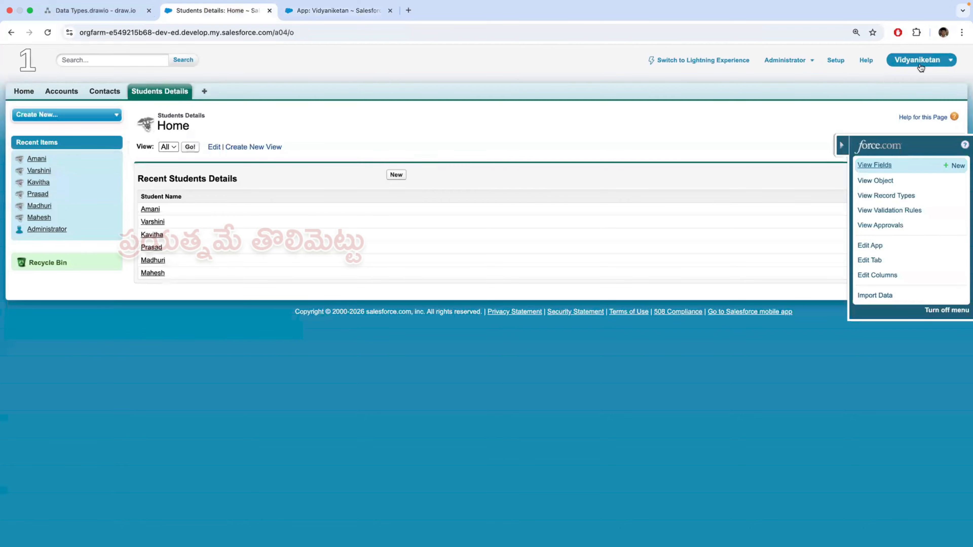
left_click(873, 248)
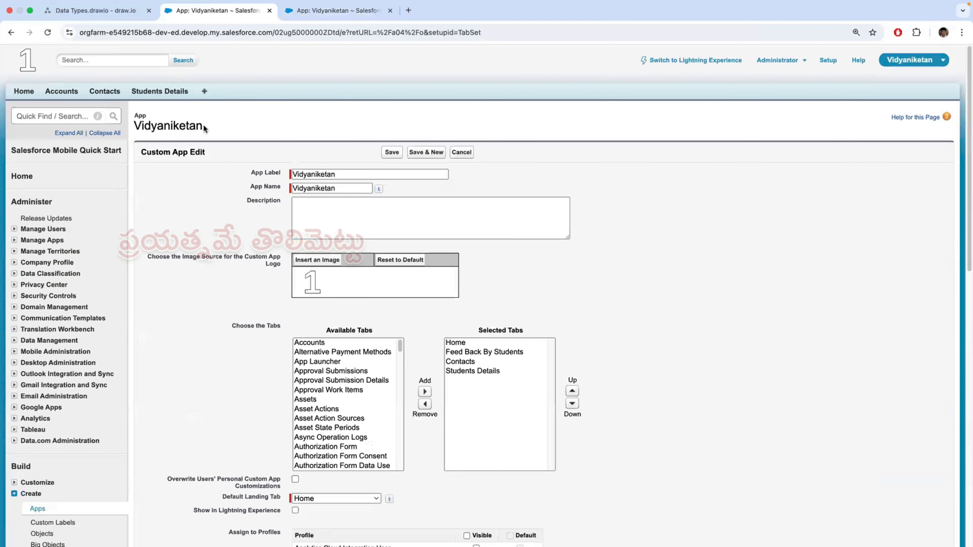
left_click_drag(142, 124, 203, 124)
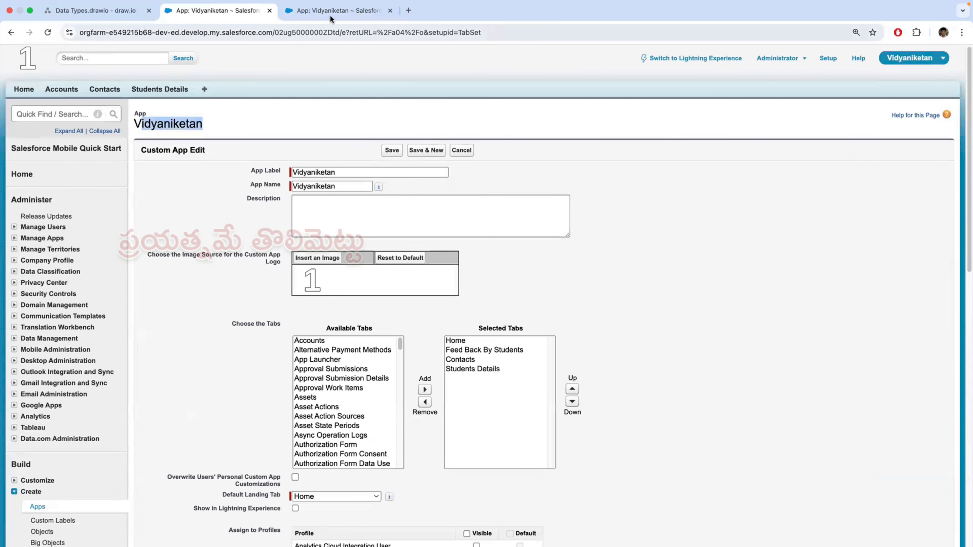
left_click(337, 11)
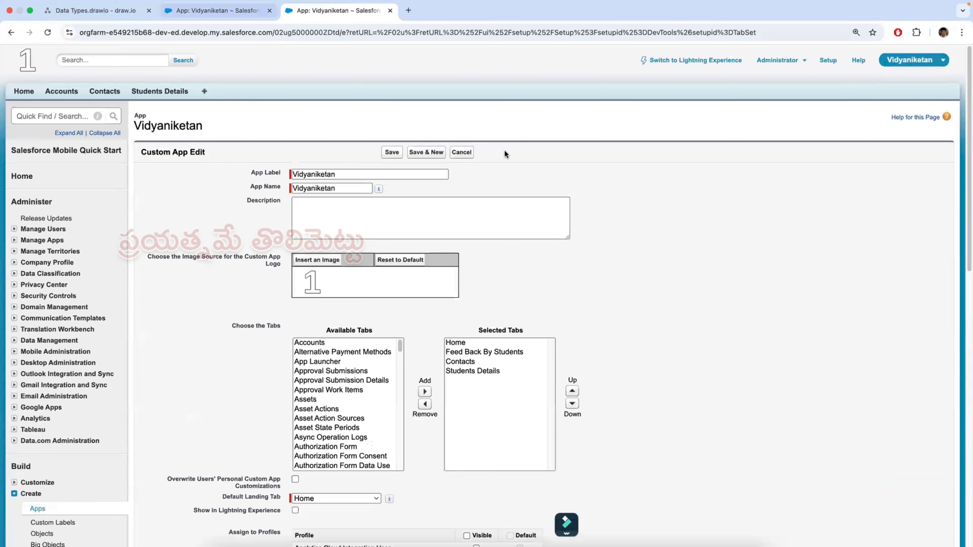
left_click(232, 10)
key("ctrl+Tab")
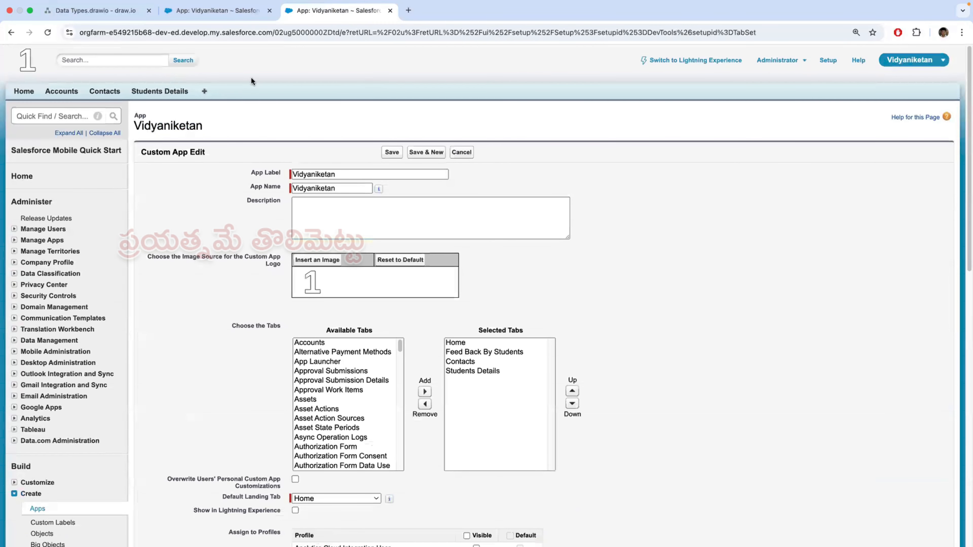
- Change the Students Details tab style to Pencil through the quick-access Edit Tab link and save the tab
left_click(11, 33)
scroll(363, 120, "up", 3)
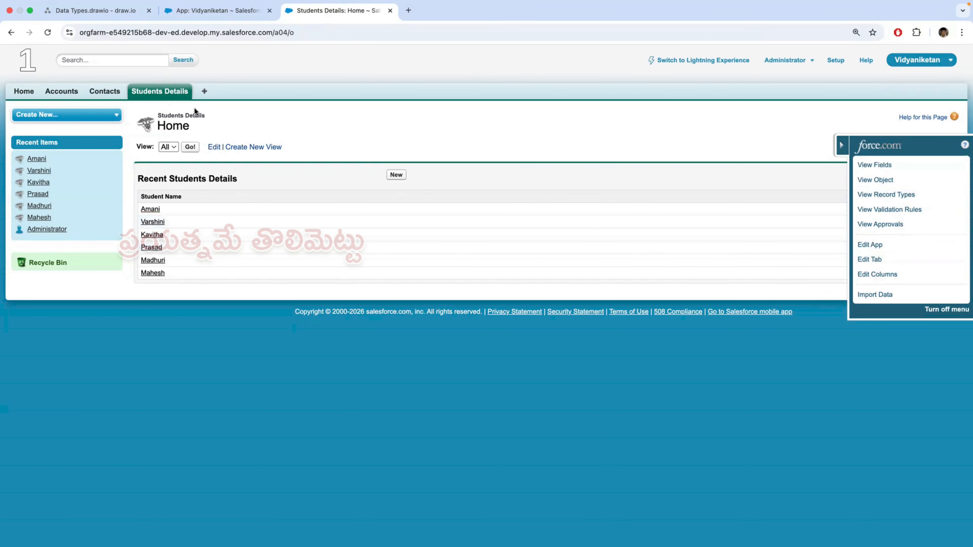
left_click(867, 260)
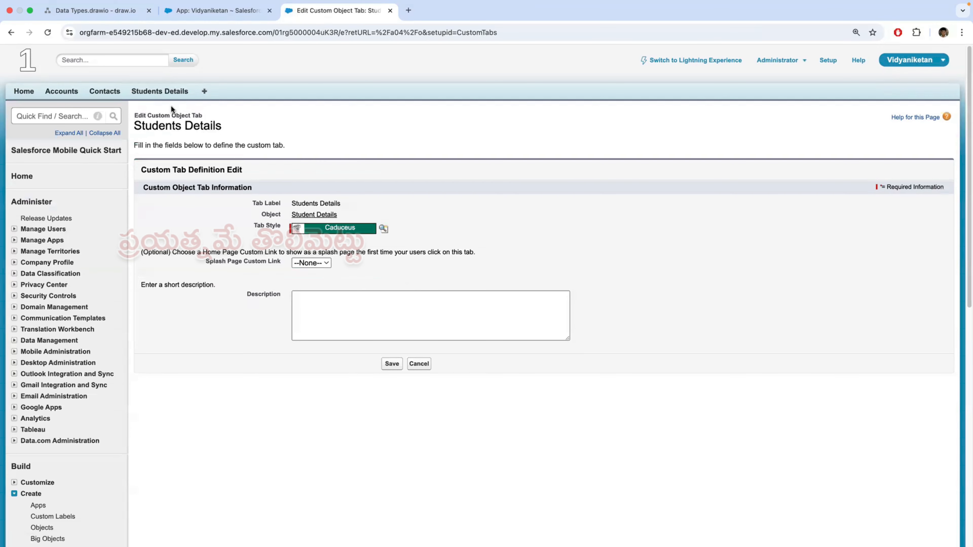
left_click(130, 94)
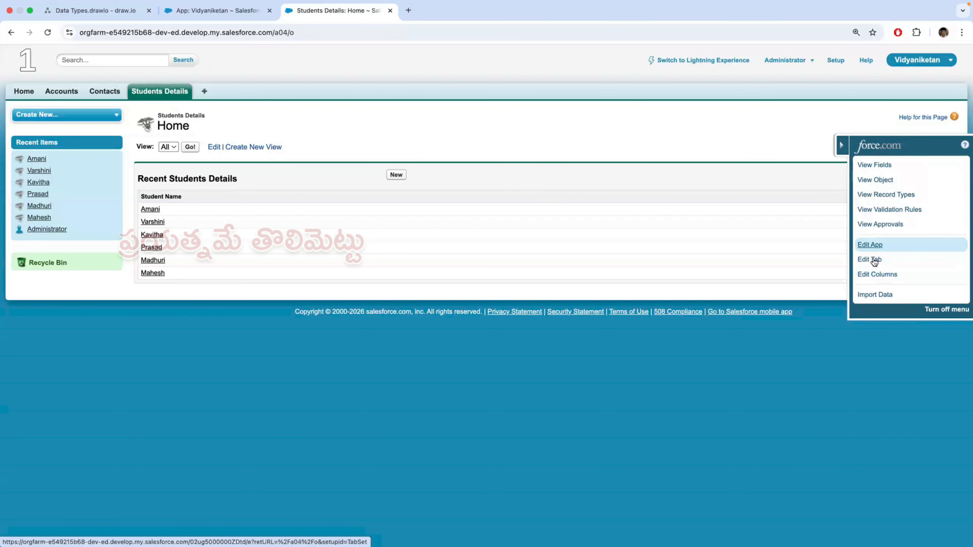
left_click(351, 230)
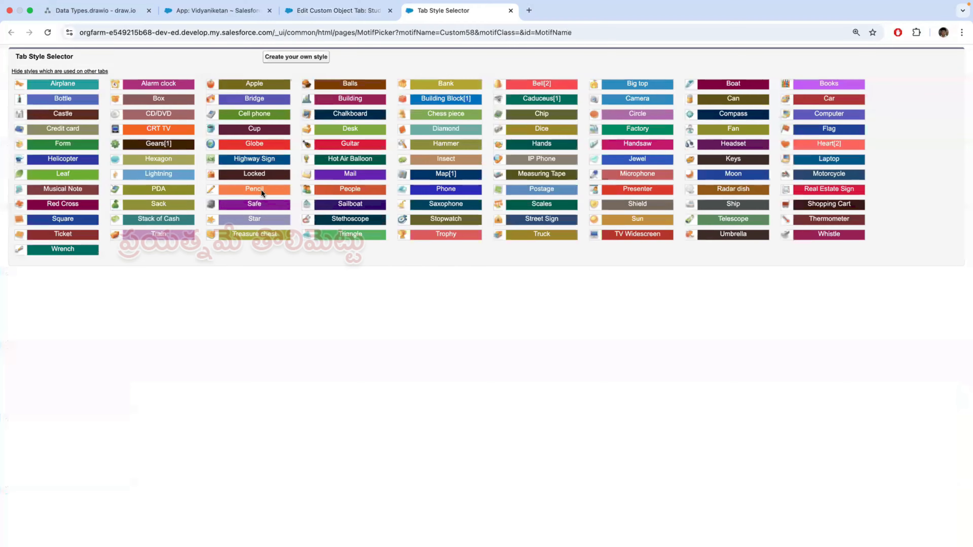
left_click(261, 189)
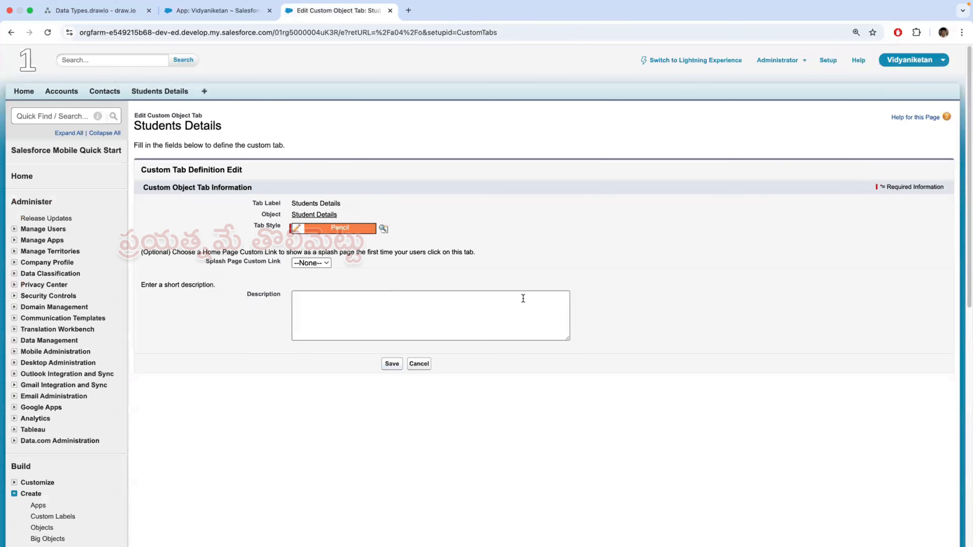
left_click(392, 363)
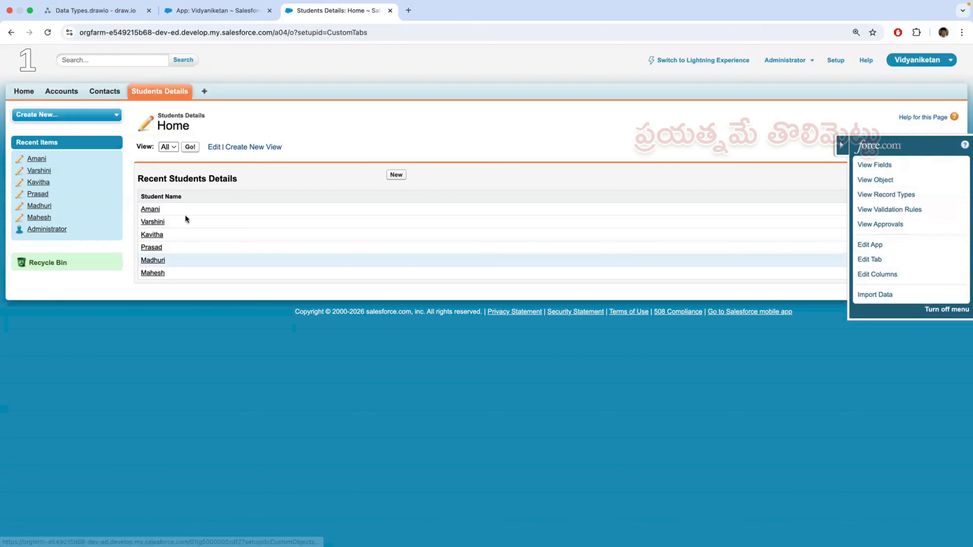
- Open the first recent Students Details record, expand its quick-access menu and review the record's fields down to Student ID
left_click(151, 210)
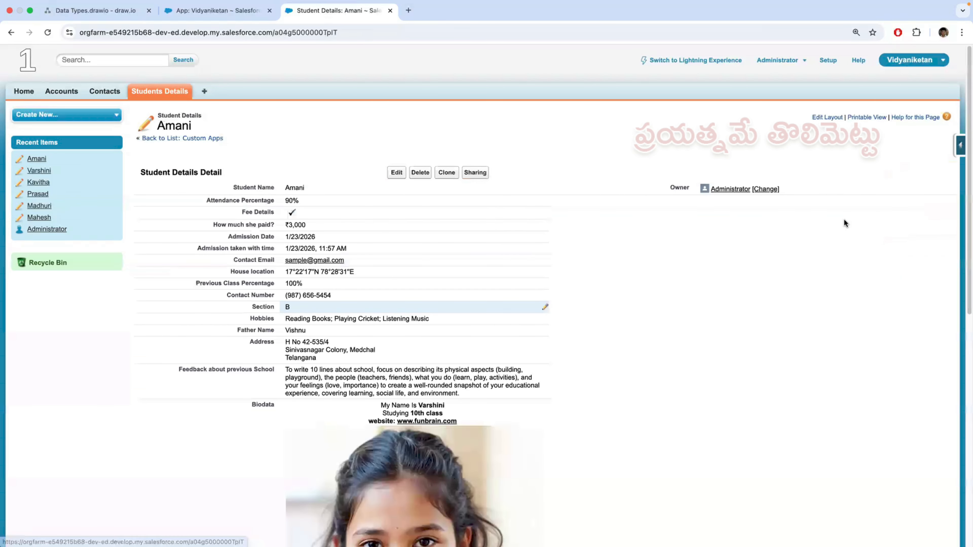
left_click(958, 152)
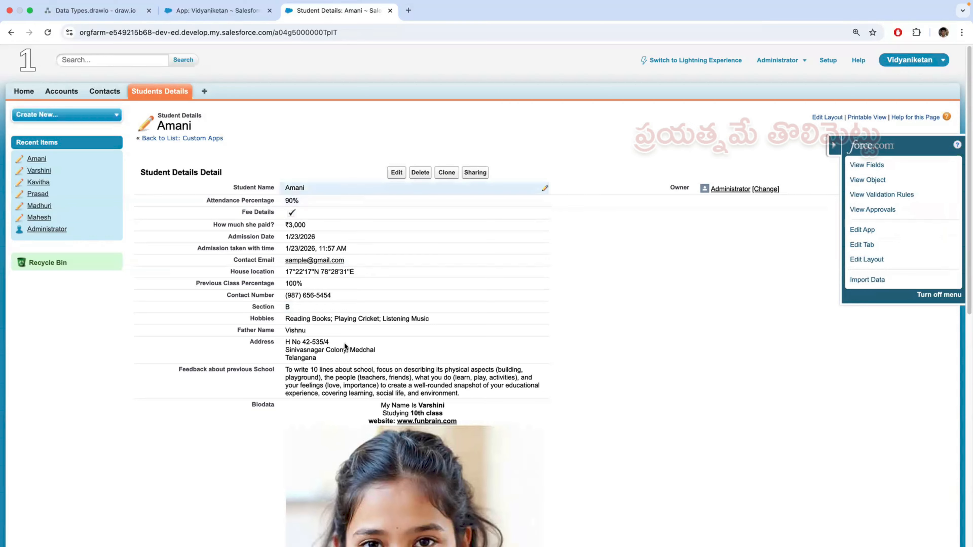
scroll(473, 333, "down", 4)
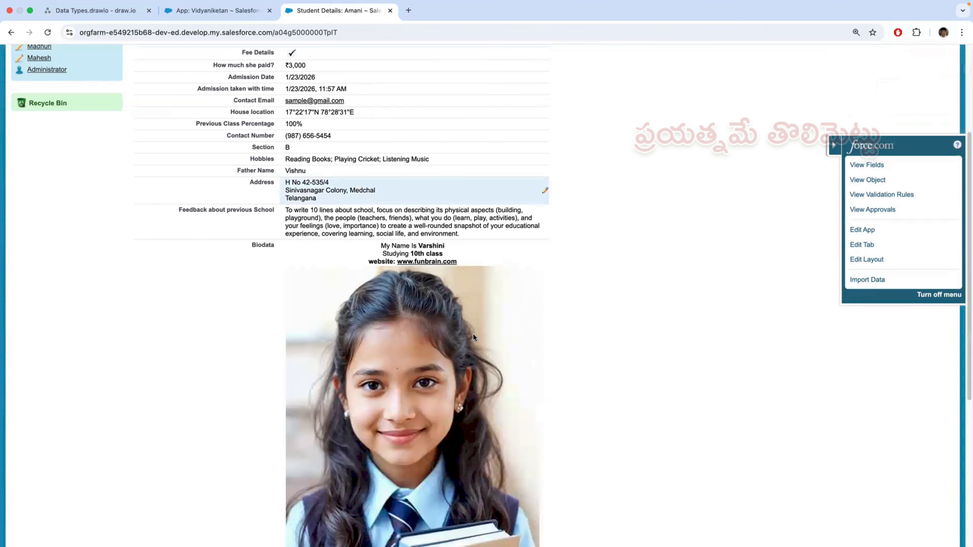
scroll(449, 413, "down", 6)
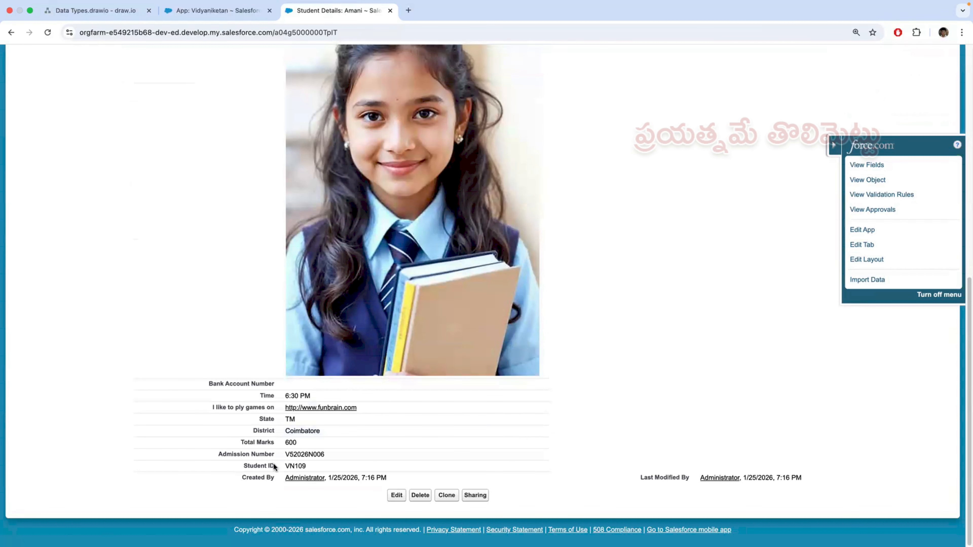
left_click_drag(267, 466, 294, 467)
double_click(295, 466)
scroll(316, 457, "up", 5)
scroll(440, 293, "up", 3)
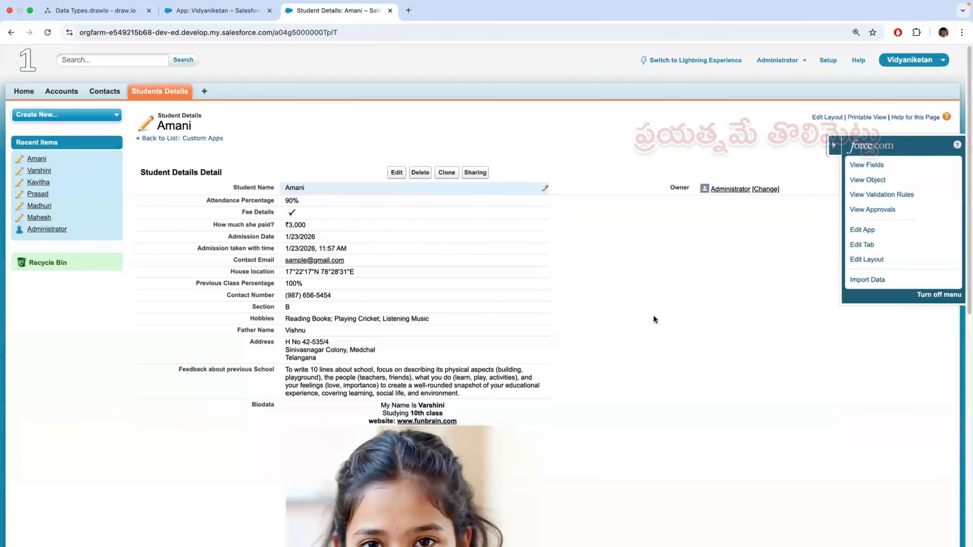
- Edit the Student Details page layout to move the Student ID field above Student Name, save it and check the record
left_click(866, 261)
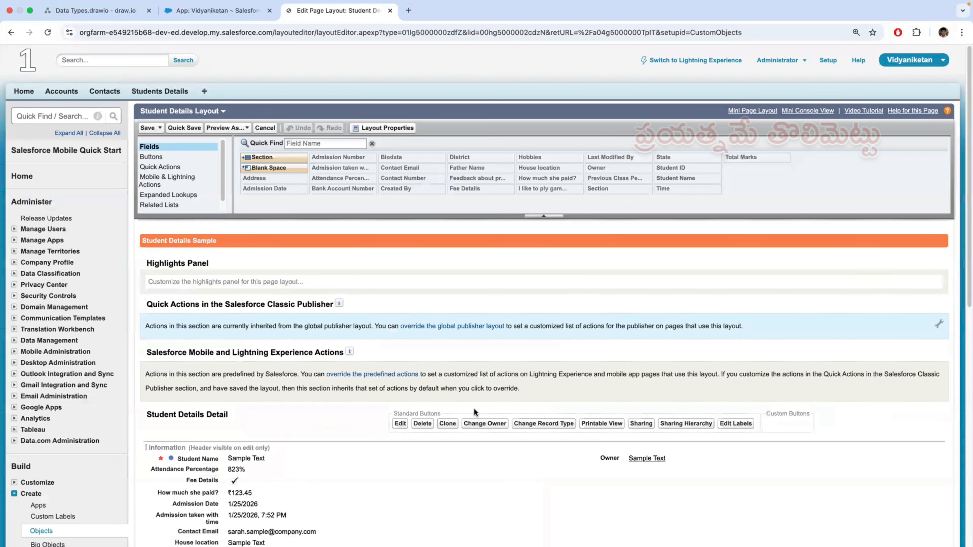
scroll(410, 426, "down", 5)
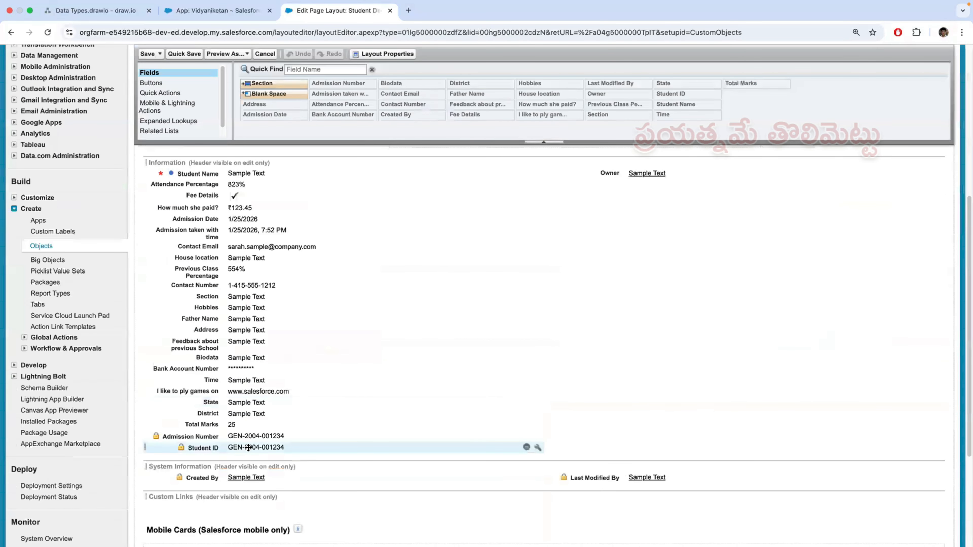
left_click(251, 449)
left_click_drag(258, 358, 428, 345)
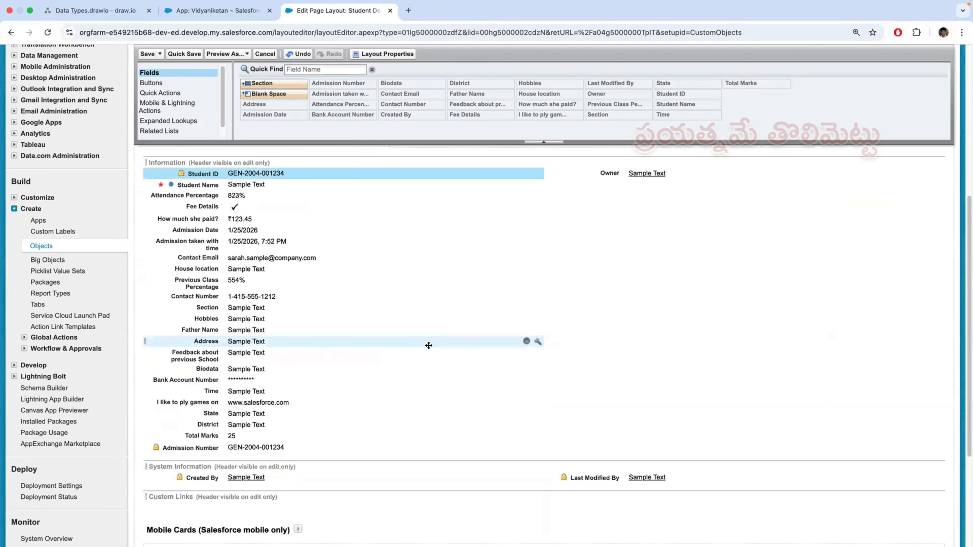
scroll(428, 345, "up", 3)
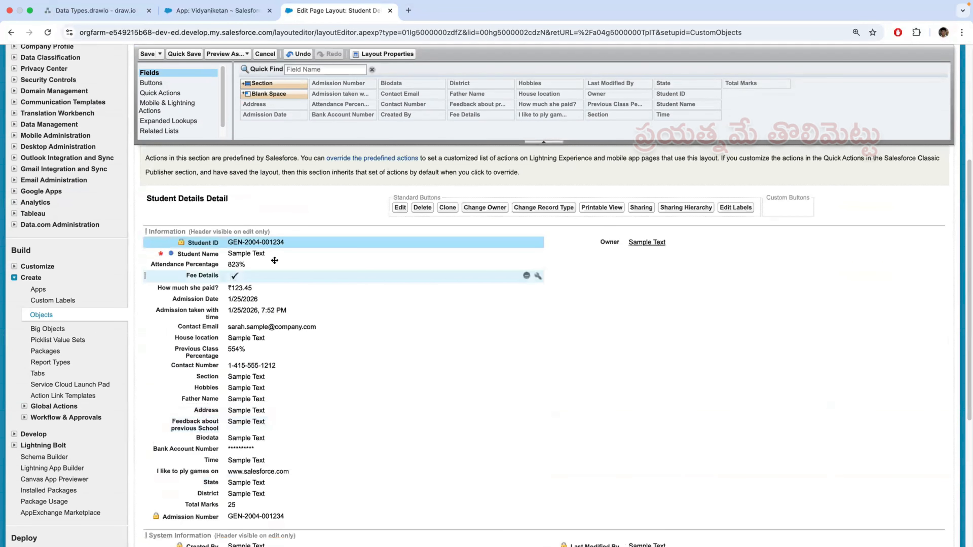
left_click(149, 55)
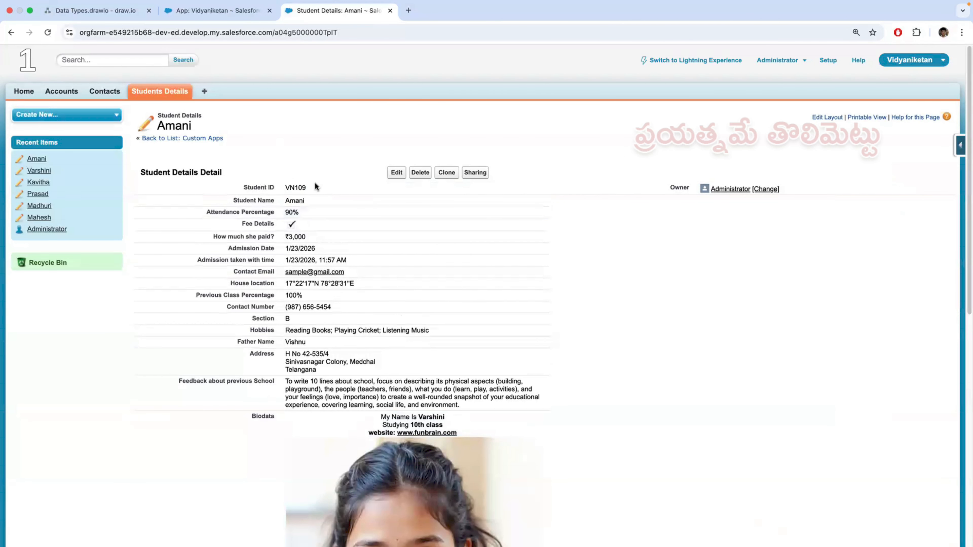
left_click_drag(244, 188, 274, 188)
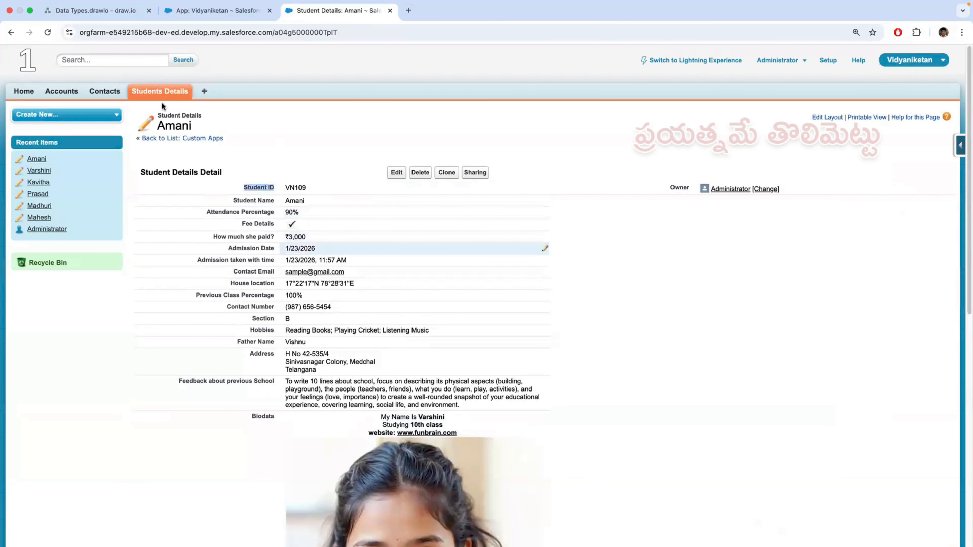
- Compare the quick-access menu options on the Students Details home page with those on the first student record
left_click(162, 93)
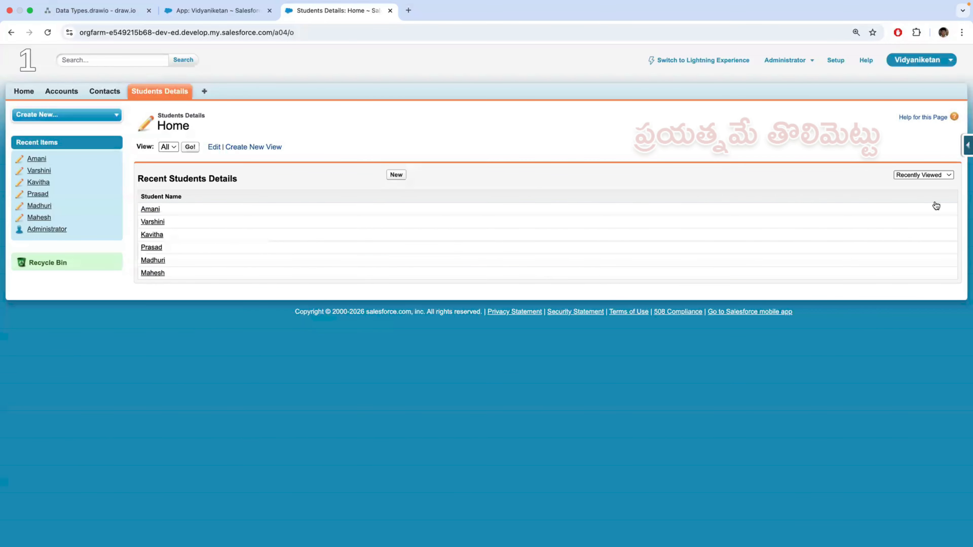
left_click(968, 146)
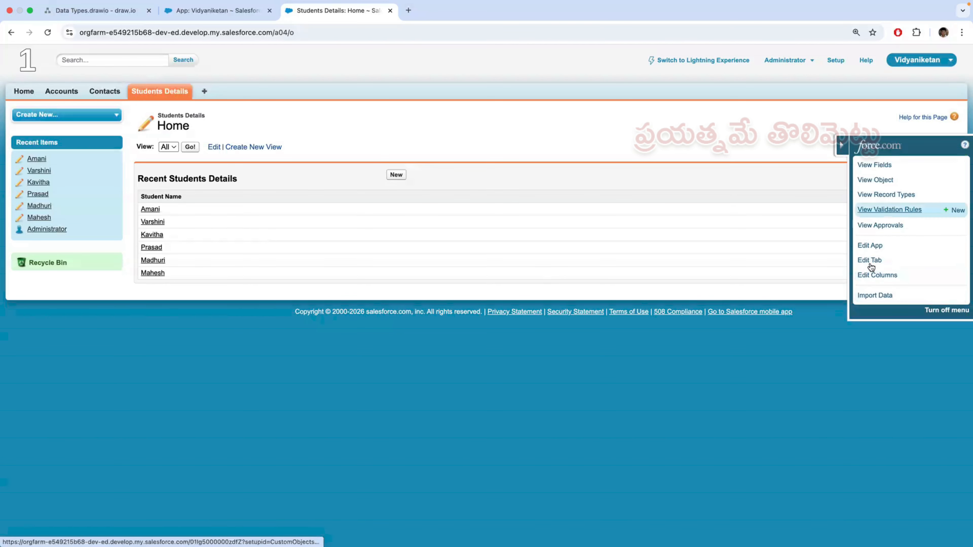
left_click(151, 208)
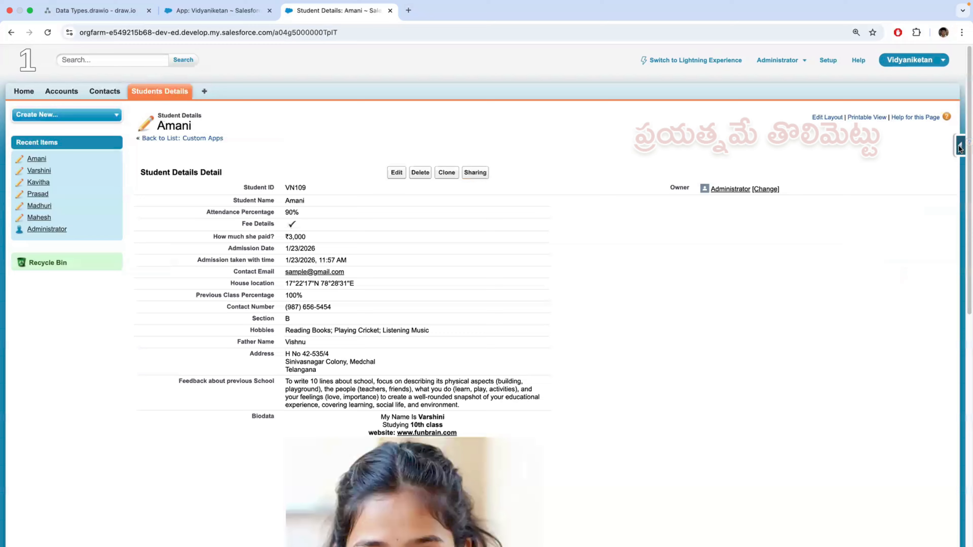
left_click(960, 149)
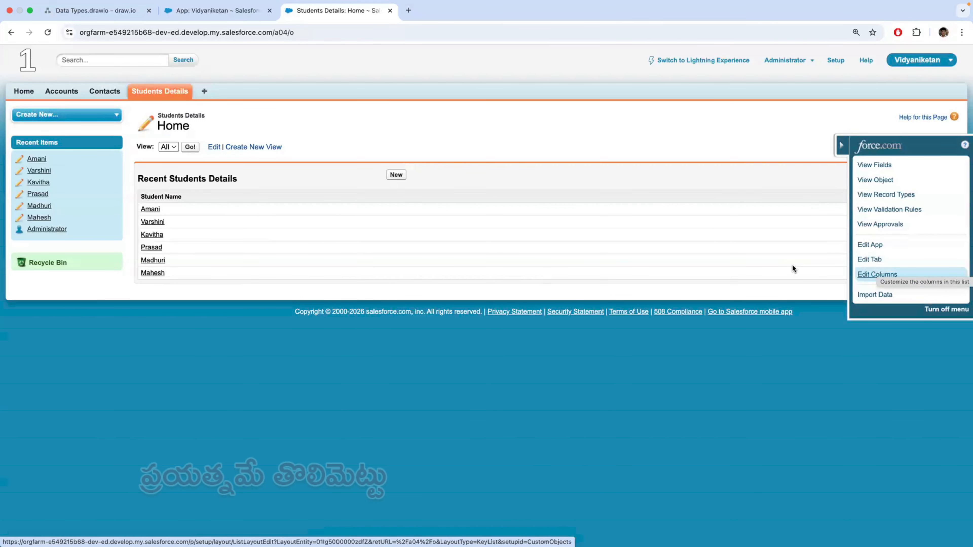
left_click(157, 213)
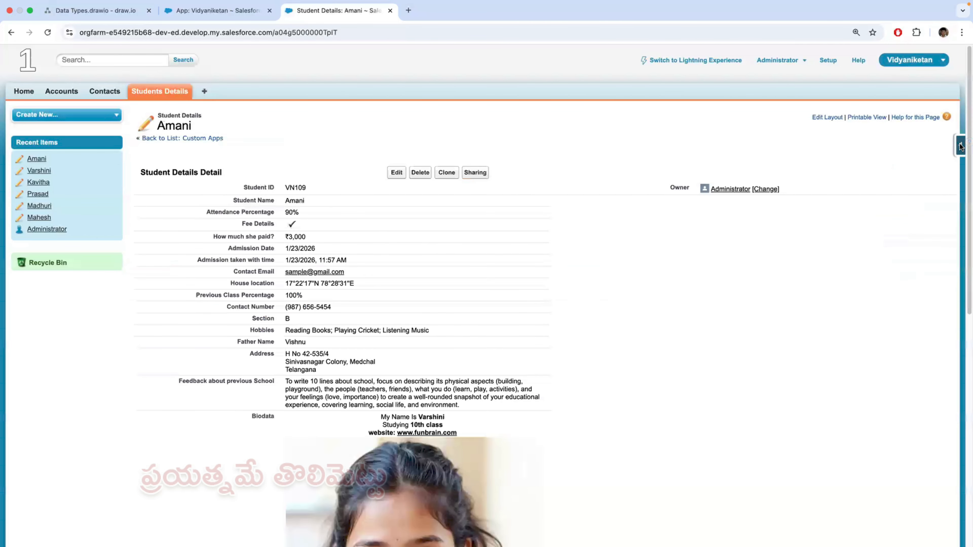
left_click(959, 146)
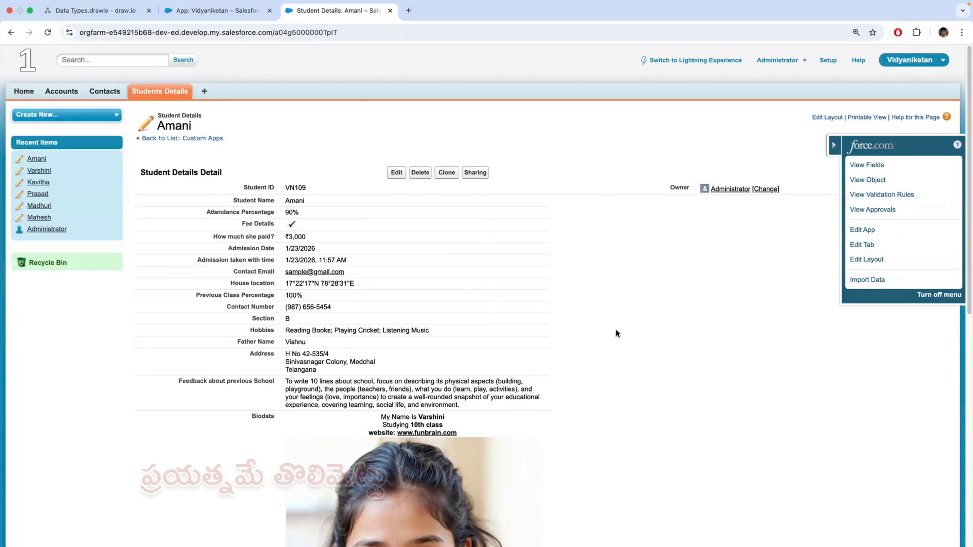
- Switch to the Data Types diagram in draw.io and review the create, delete and edit summary for app, tab, object, field and record
left_click(214, 10)
left_click(112, 14)
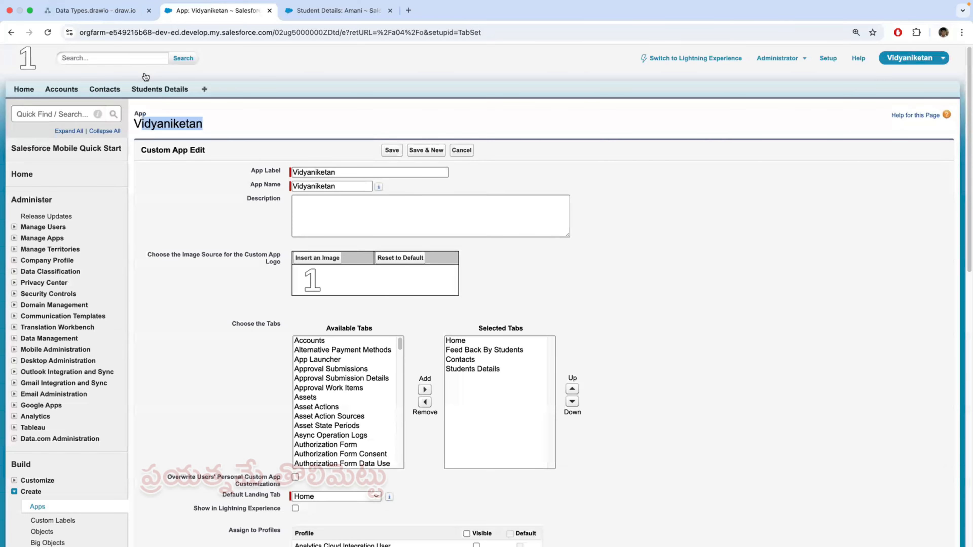
scroll(378, 242, "up", 1)
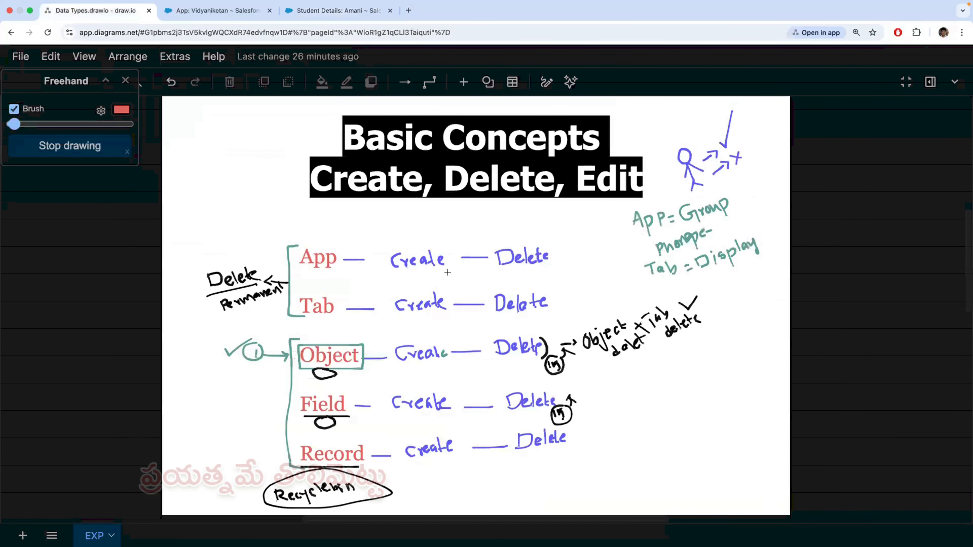
scroll(378, 242, "up", 3)
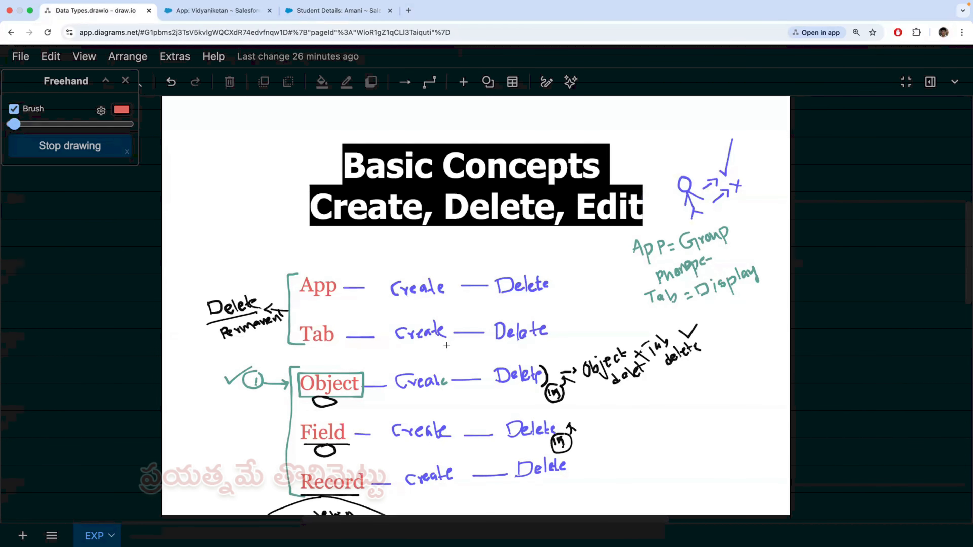
scroll(447, 347, "down", 2)
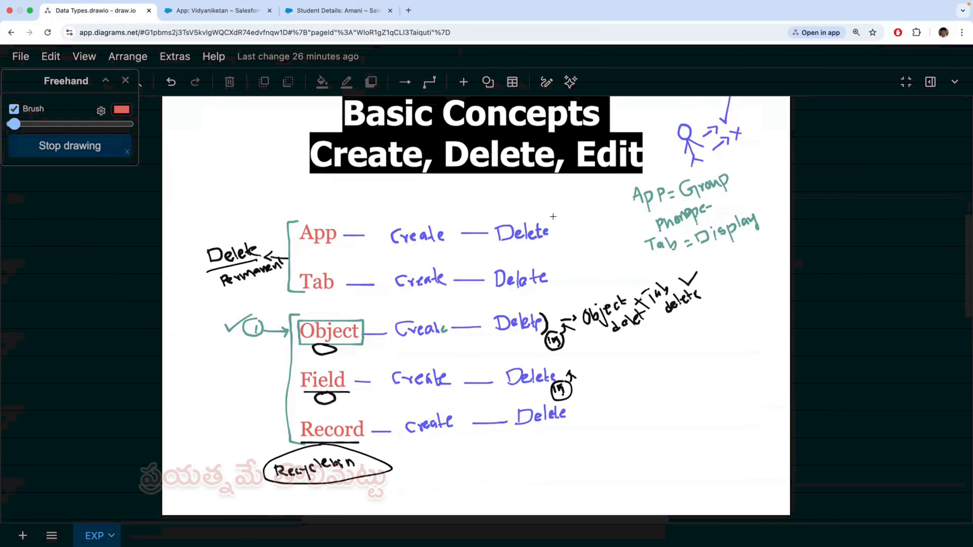
scroll(618, 310, "up", 1)
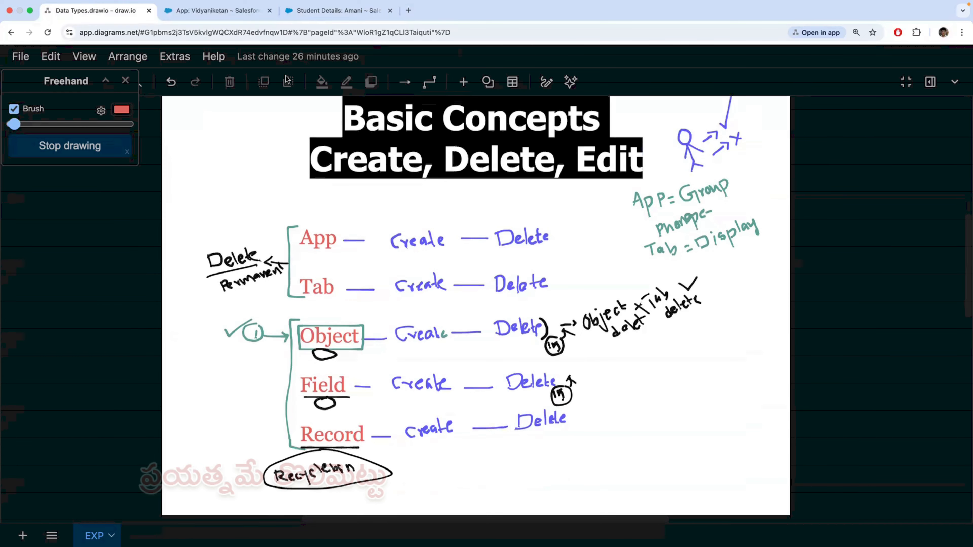
scroll(304, 128, "up", 8)
- Return to Salesforce, add Asset Actions to Vidyaniketan's selected tabs in Customize My Tabs, and cancel without saving
key("ctrl+Tab")
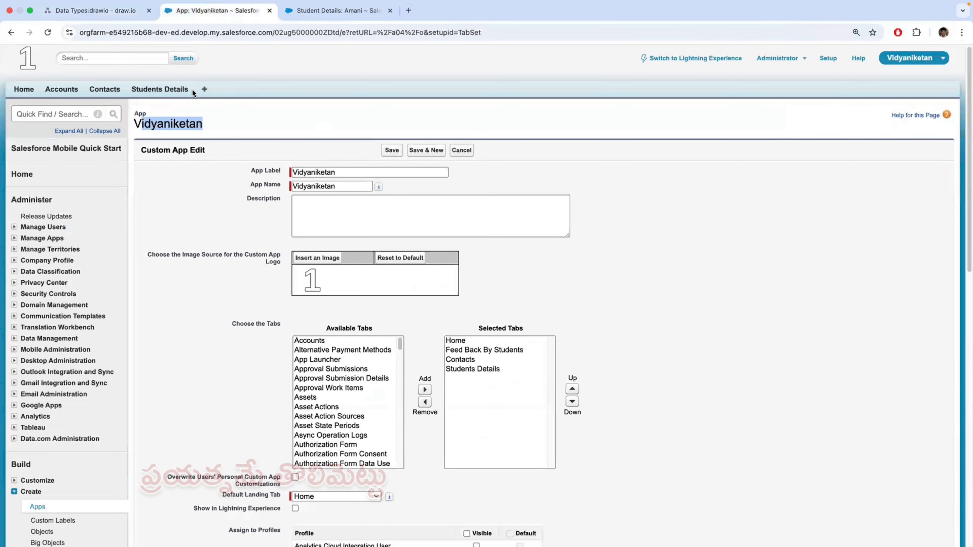
left_click(77, 92)
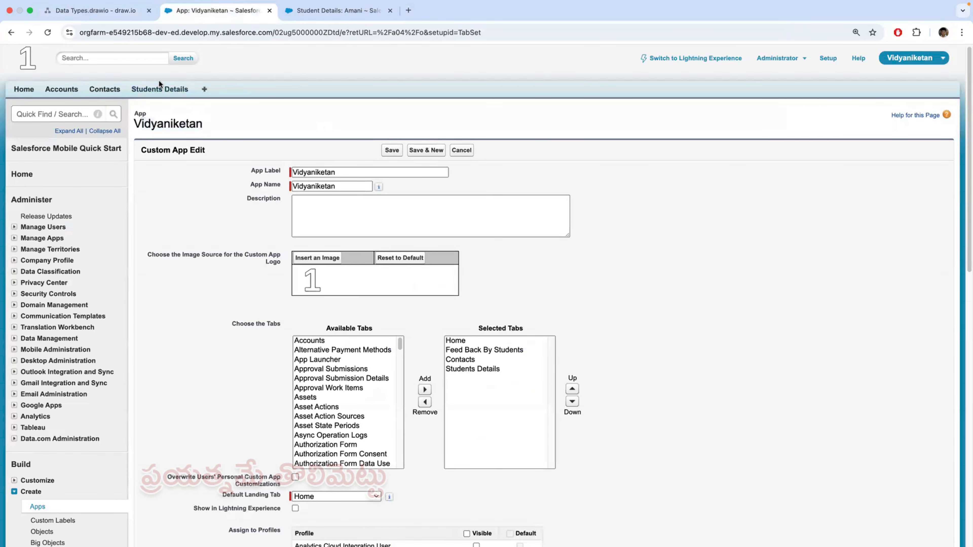
left_click(204, 91)
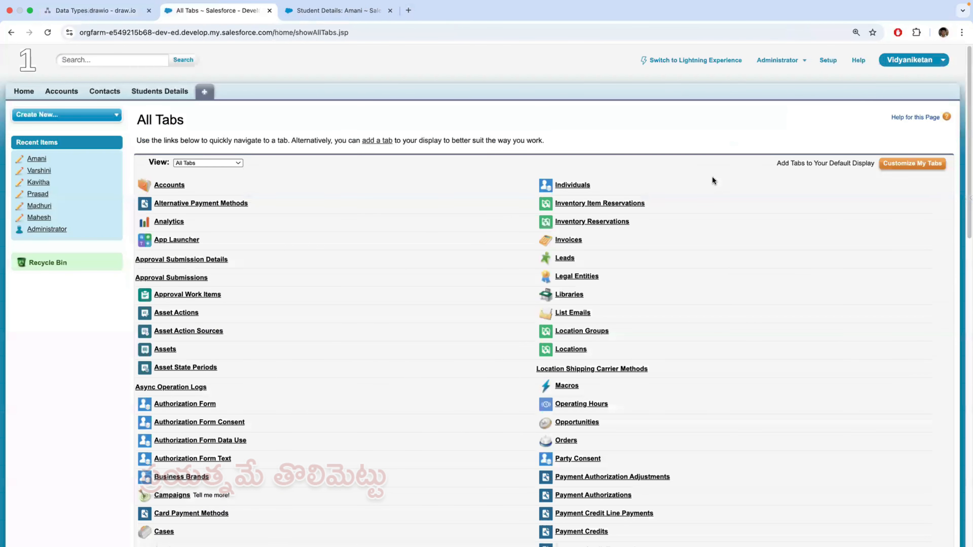
left_click(912, 164)
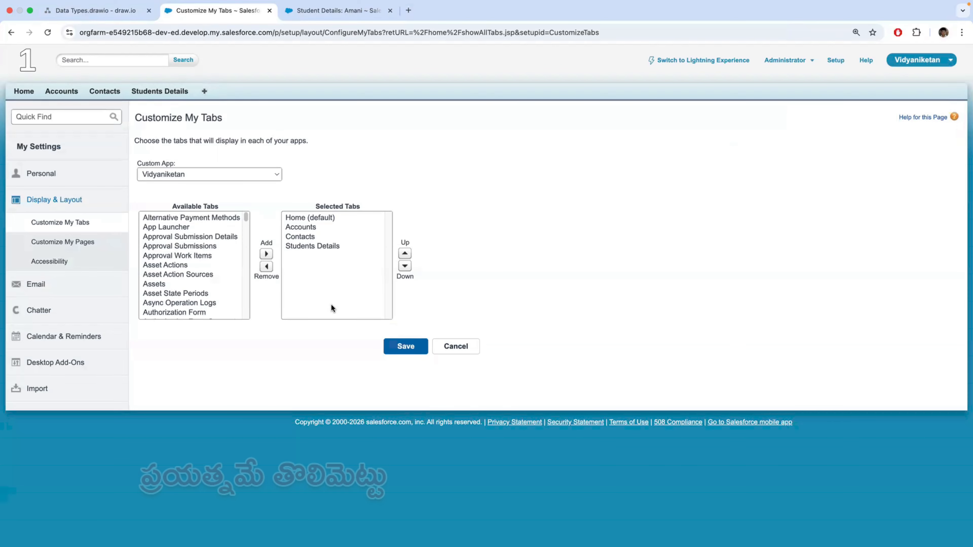
left_click(170, 264)
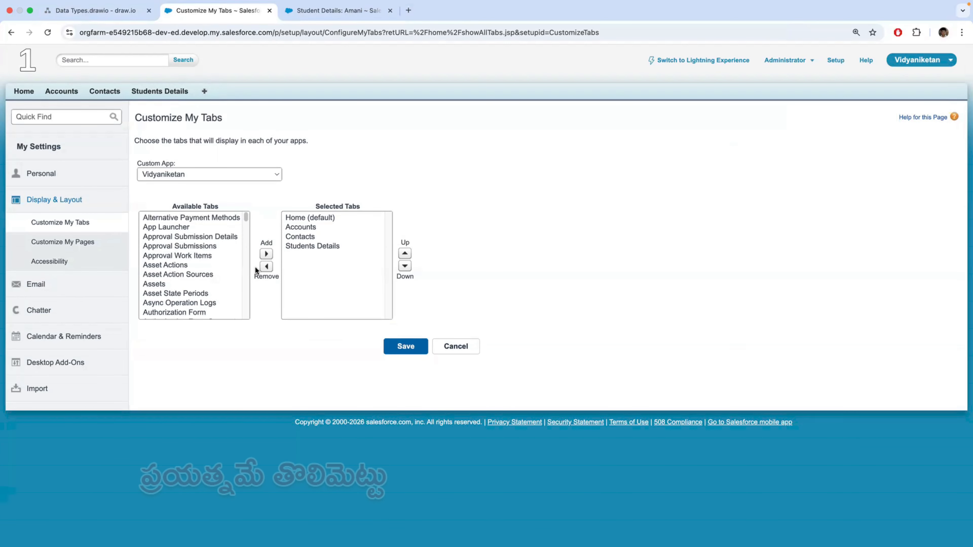
left_click(266, 254)
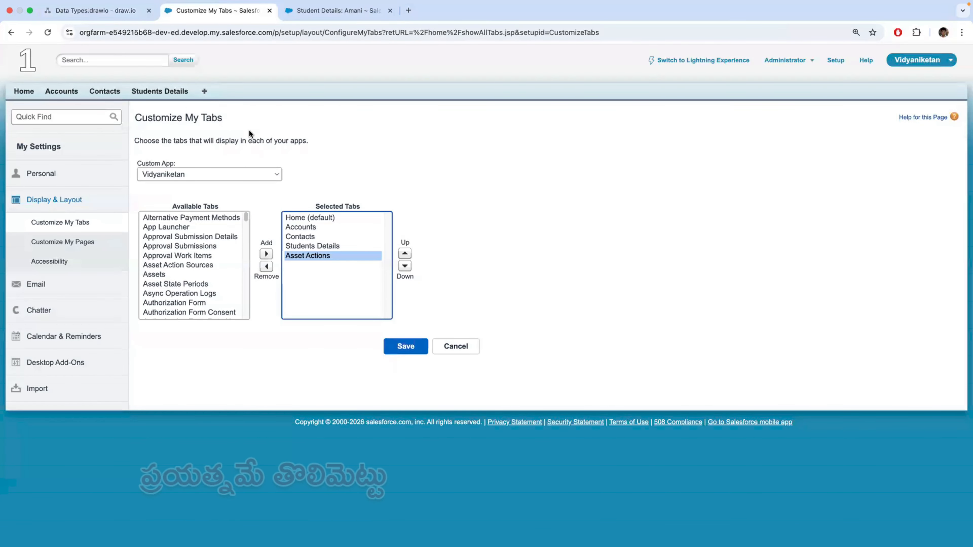
left_click(461, 351)
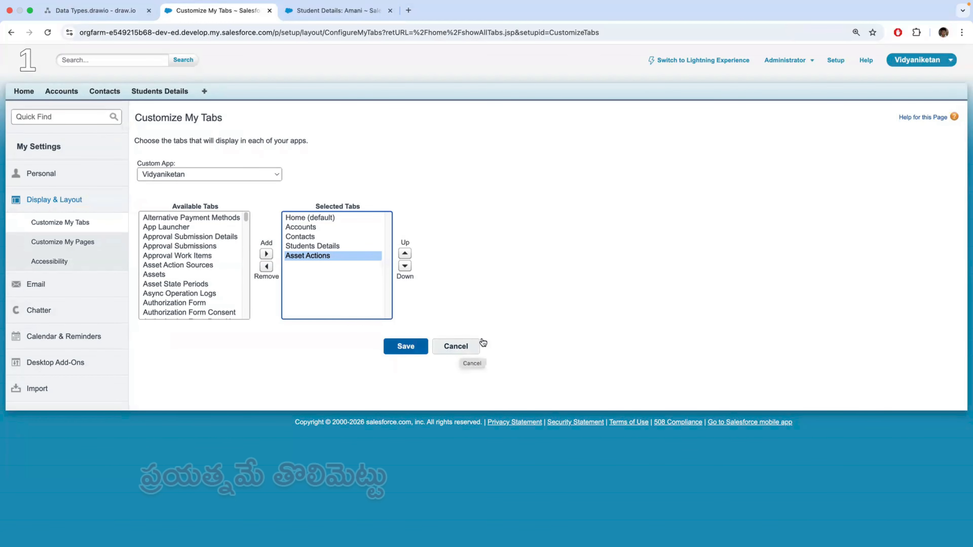